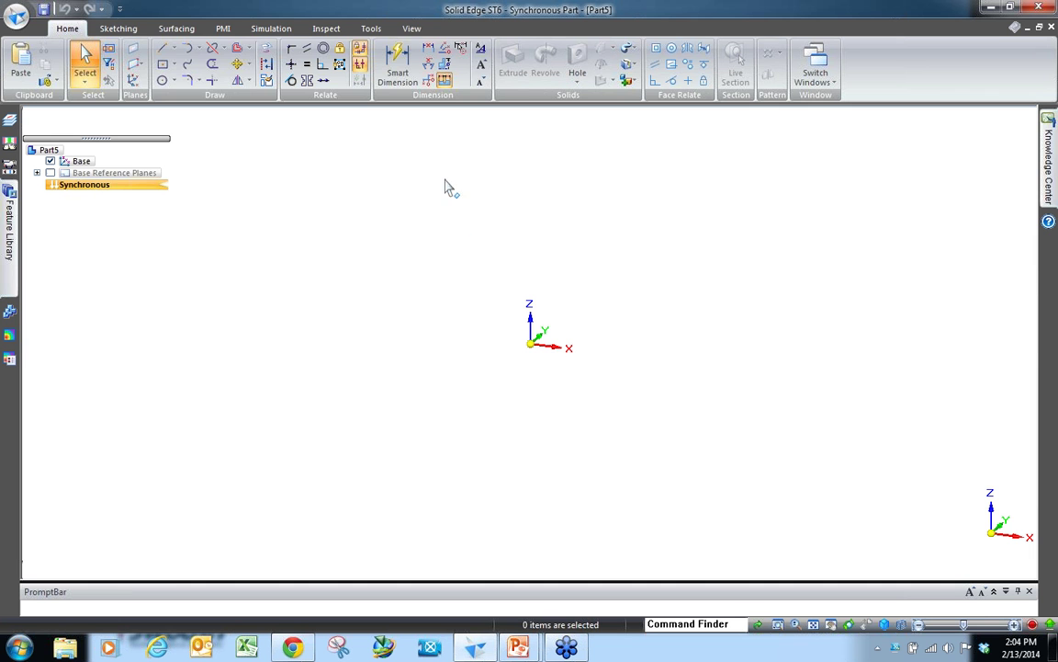
Step: Sketch a center rectangle about 6.35 by 6.31 in on the base XY plane, centered on the origin
click(162, 64)
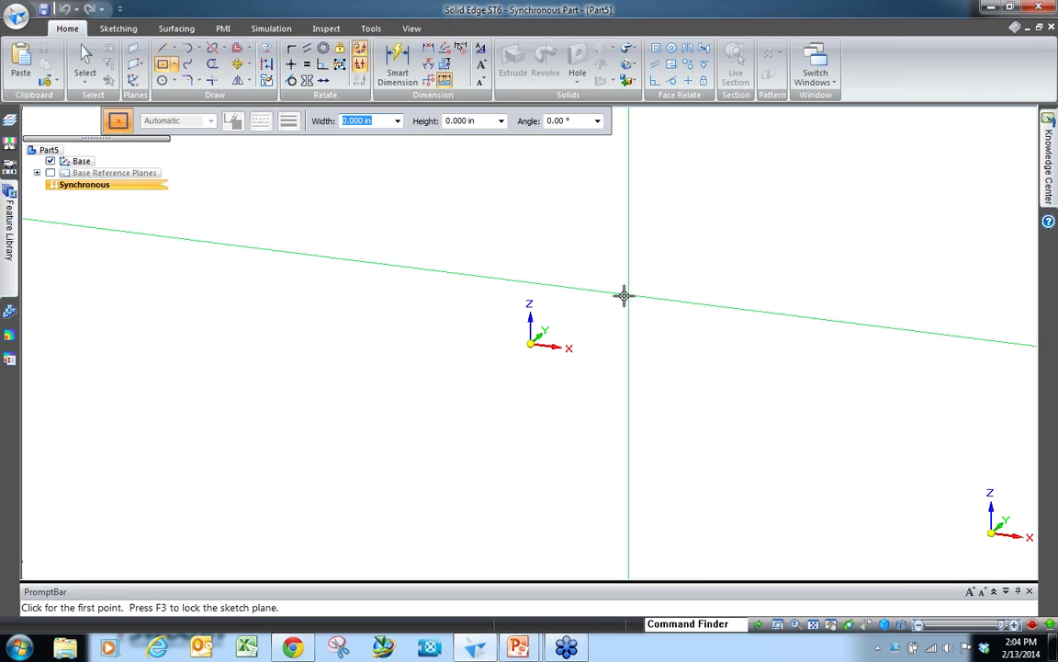
mouse_move(624, 295)
middle_down()
mouse_move(594, 364)
mouse_move(692, 323)
middle_up()
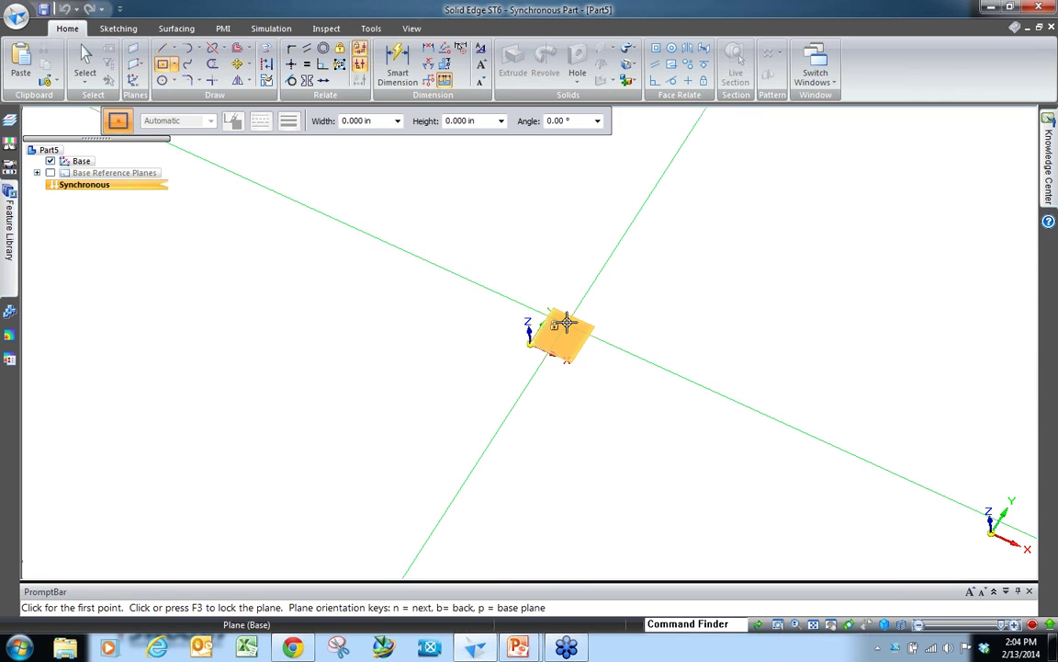
click(568, 321)
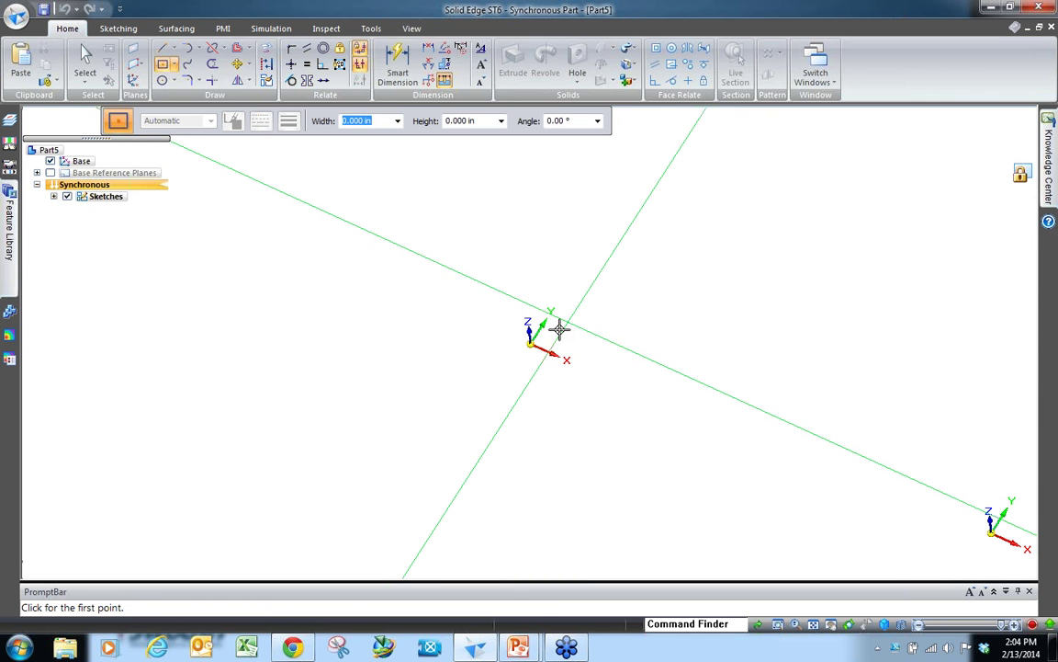
click(523, 348)
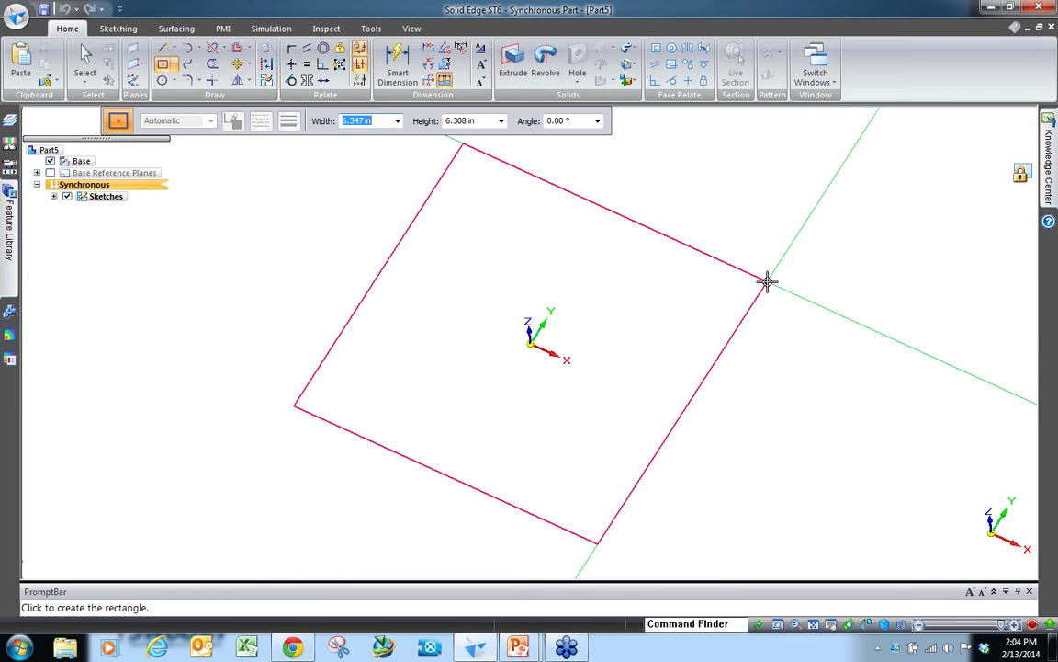
click(765, 281)
text(1)
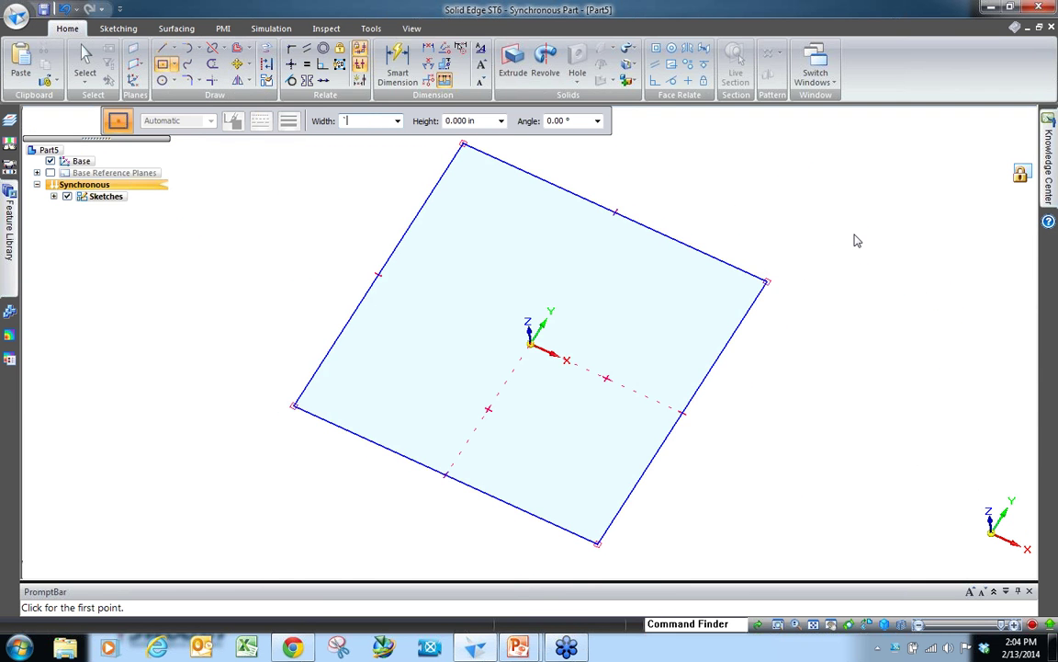
key(Return)
key(Escape)
key(Escape)
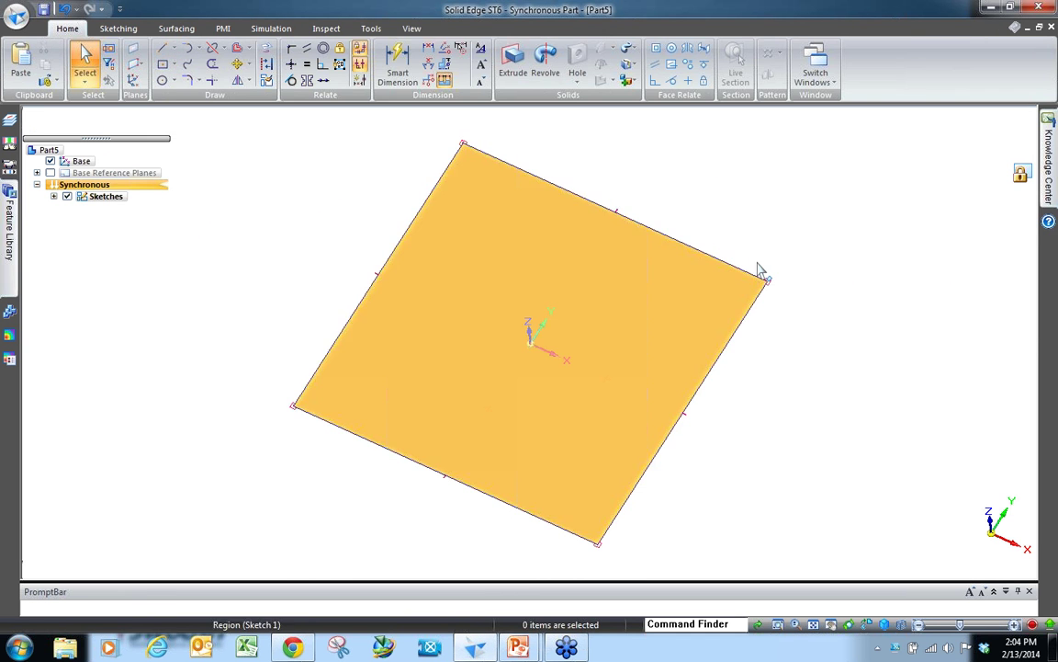
Step: Extrude the rectangular region upward about 2.56 in to form a solid block
middle_drag(796, 203, 745, 141)
key(ctrl+i)
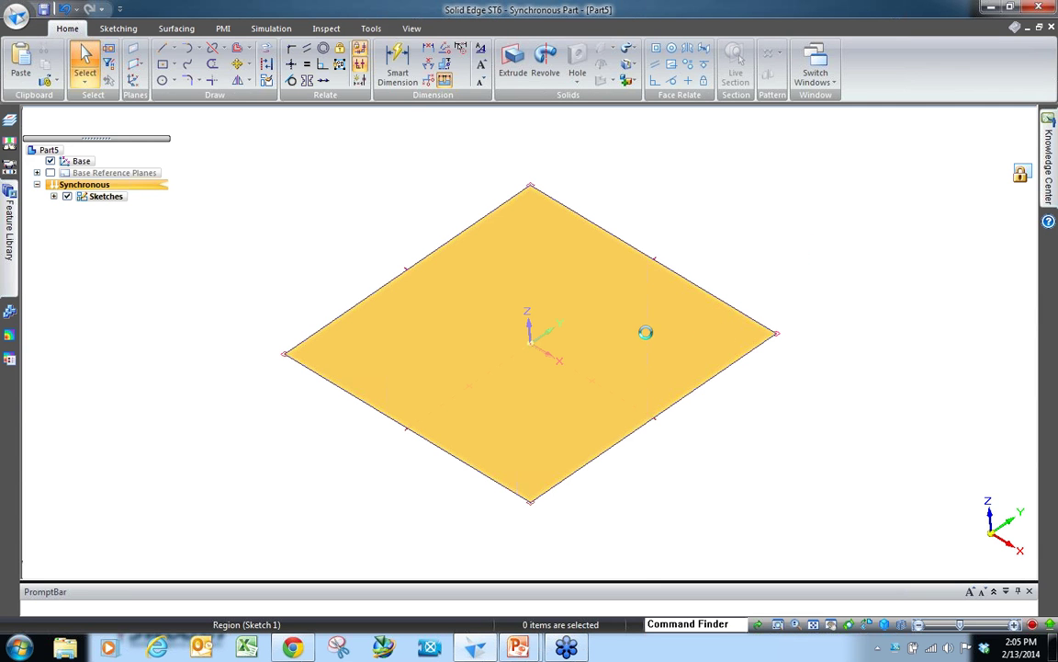
click(646, 333)
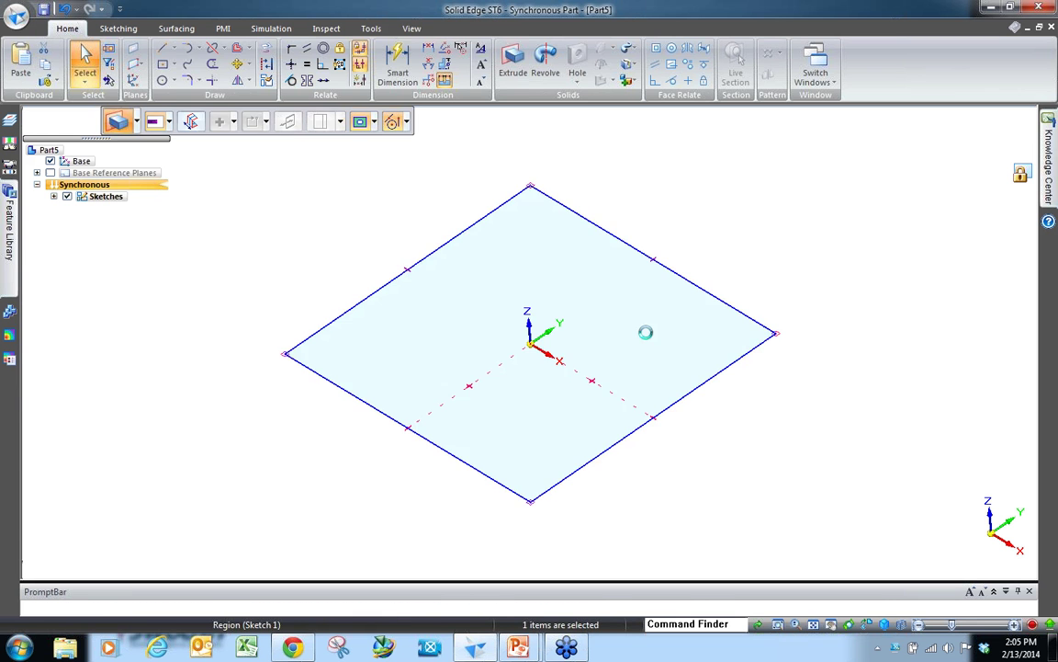
click(666, 326)
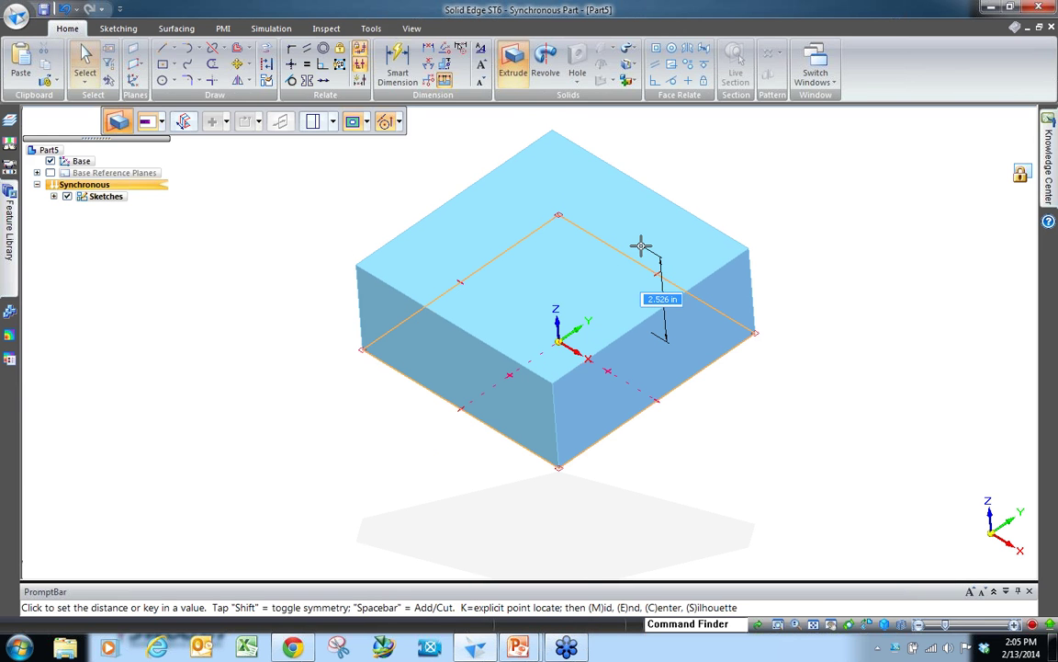
click(643, 248)
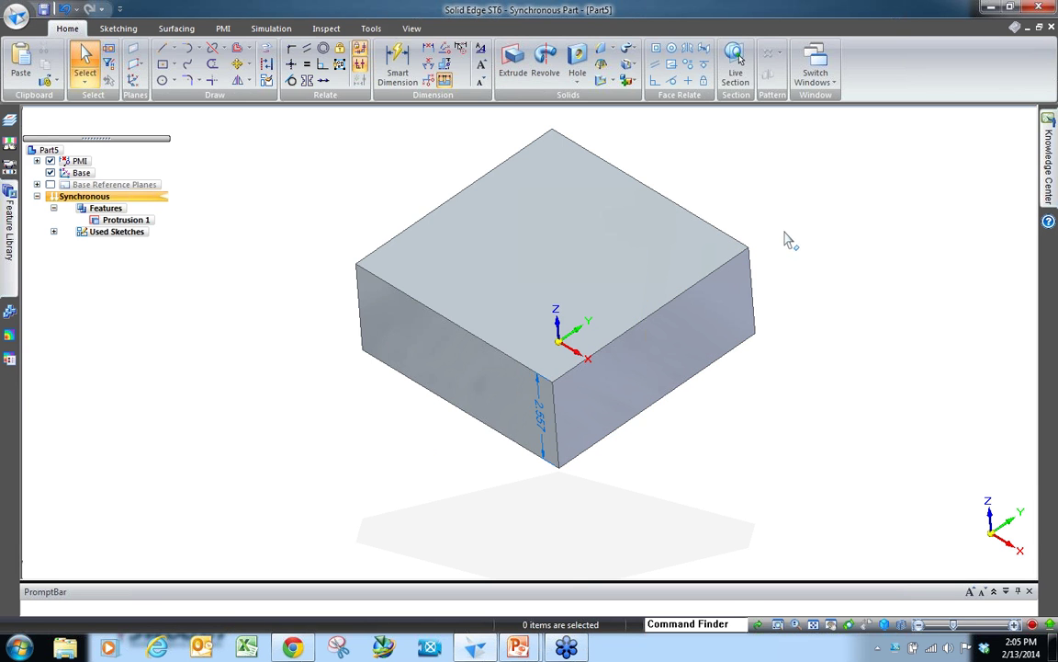
Step: Delete the block's used sketch, Sketch 2, from the model
mouse_move(808, 204)
middle_down()
mouse_move(798, 144)
mouse_move(862, 191)
mouse_move(849, 228)
mouse_move(815, 202)
middle_up()
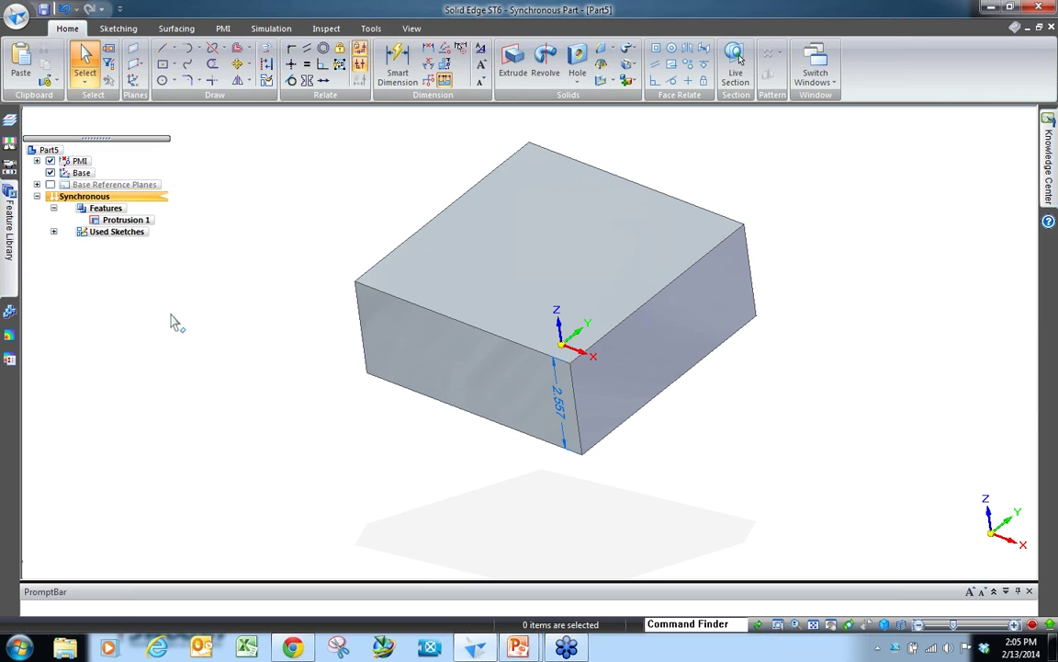
click(54, 233)
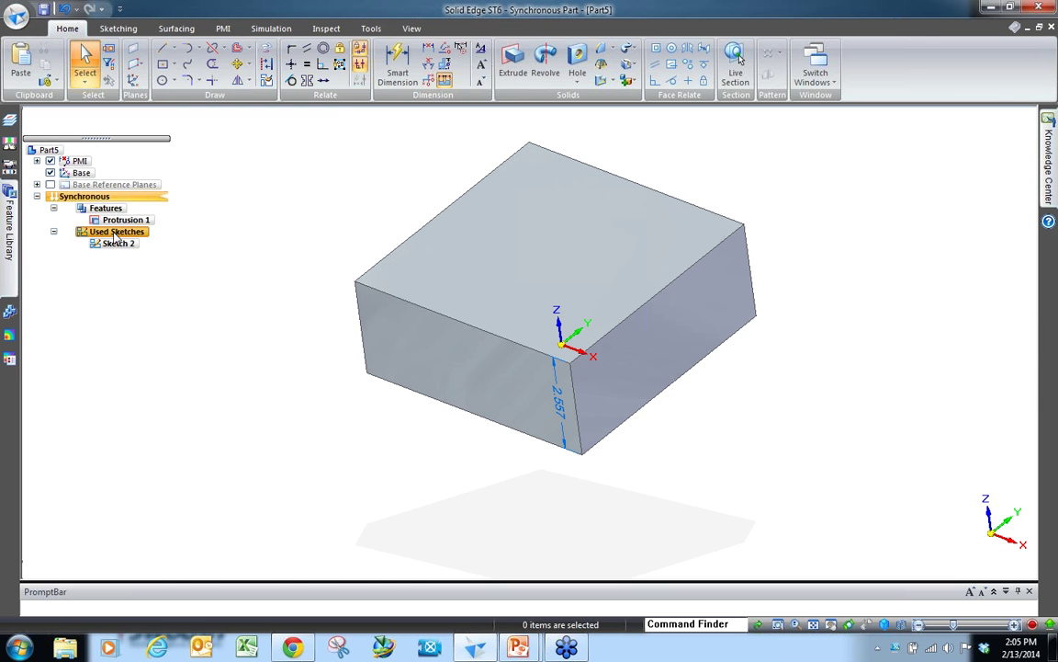
click(111, 242)
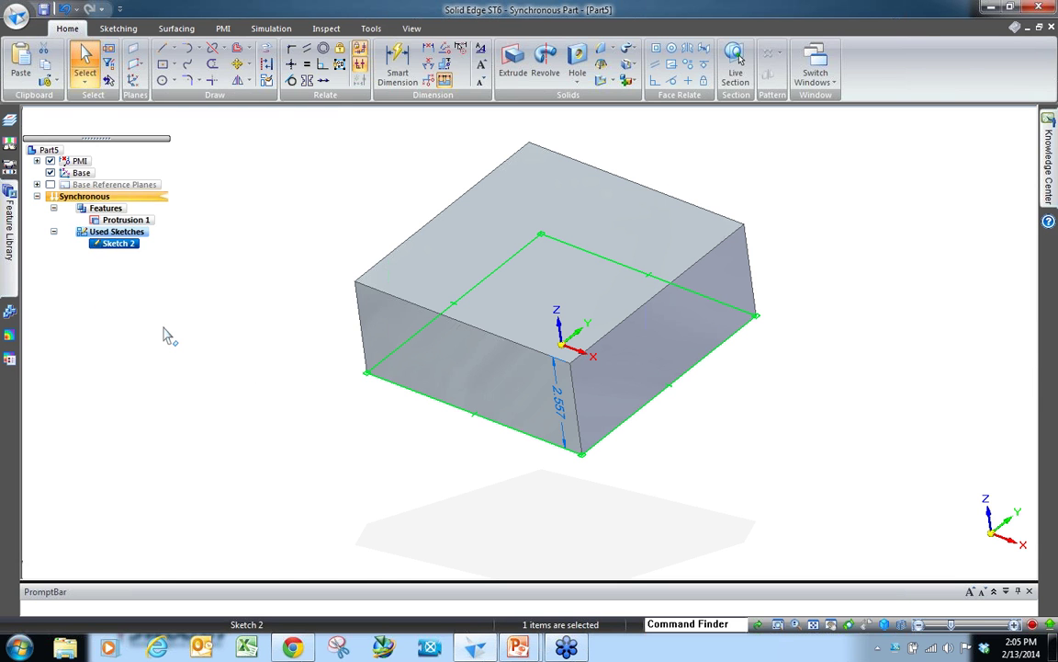
right_click(110, 246)
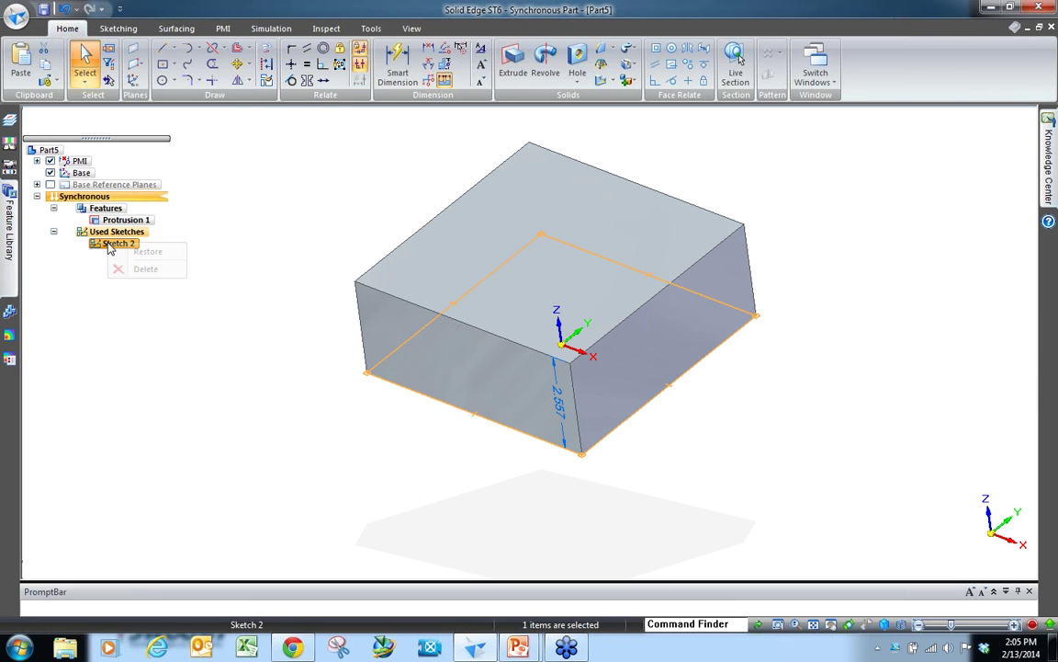
click(115, 266)
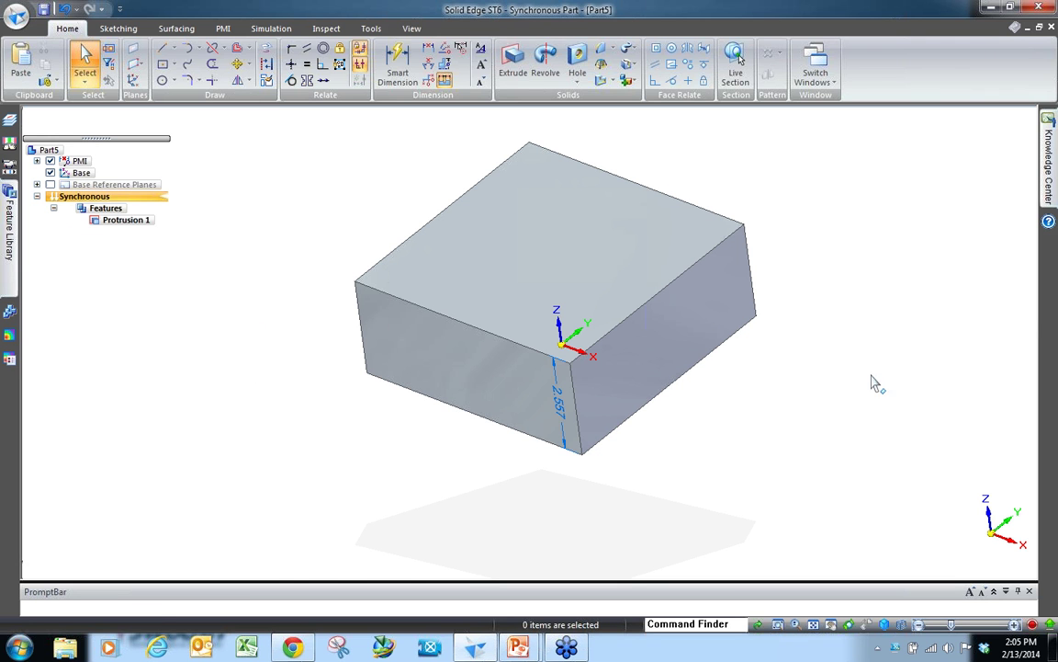
Step: Move the block's upper face down 0.5 in
click(587, 260)
click(905, 377)
click(603, 259)
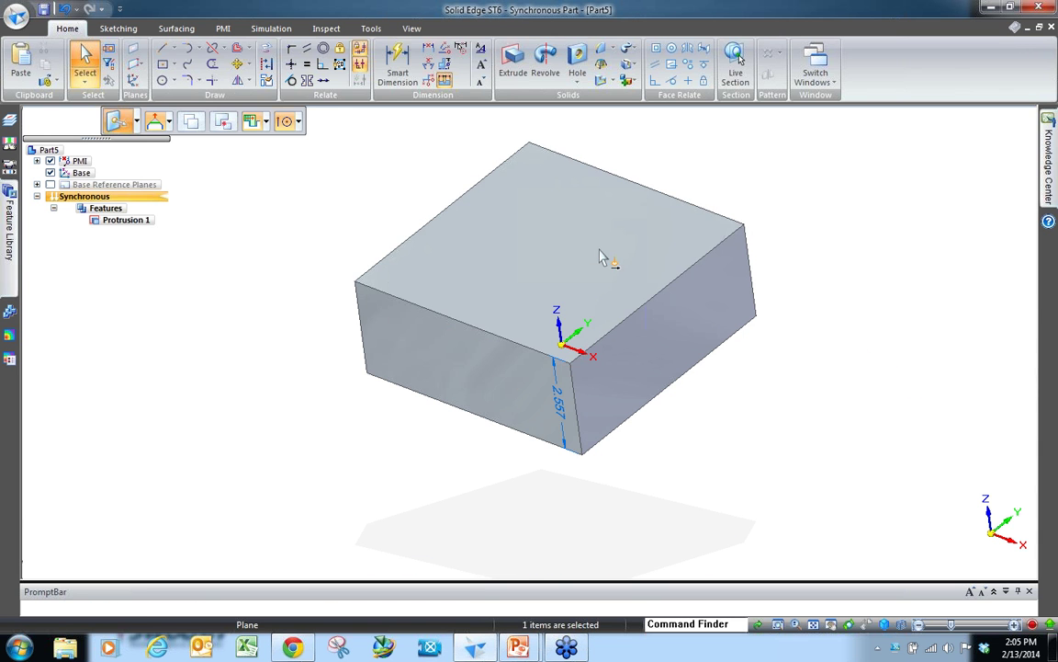
click(596, 222)
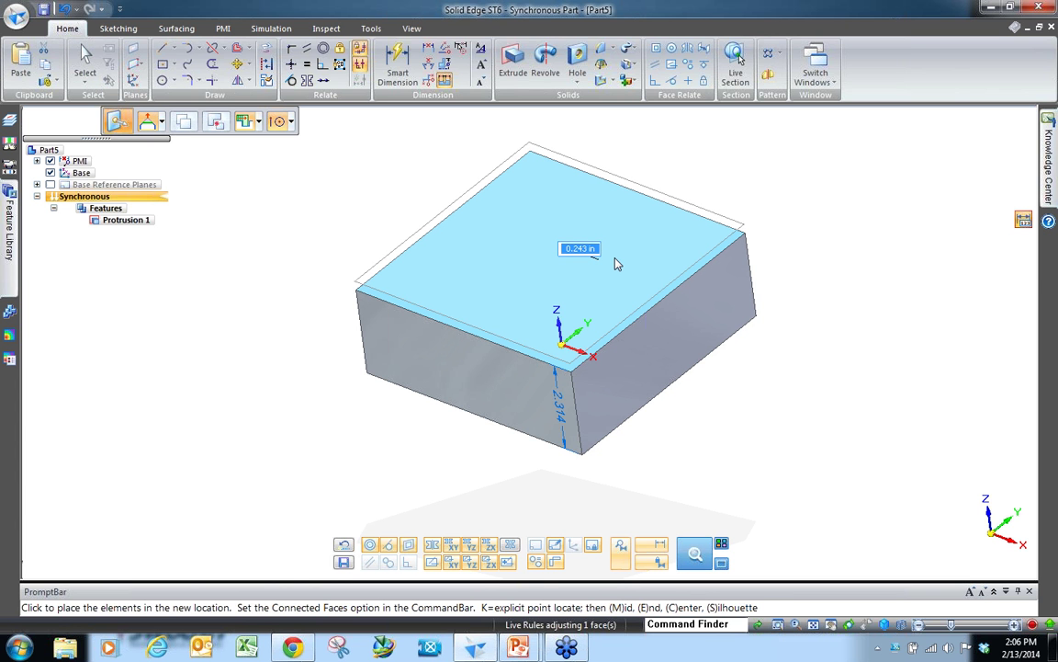
text(.4)
key(Return)
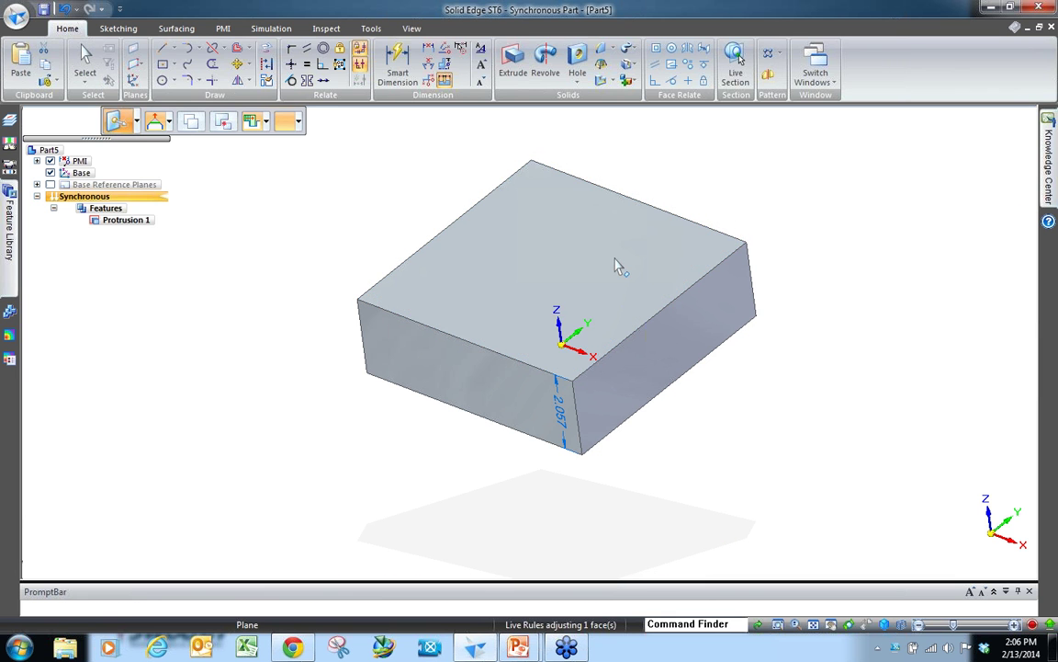
Step: Set the block's height dimension to 2.5 in
click(616, 265)
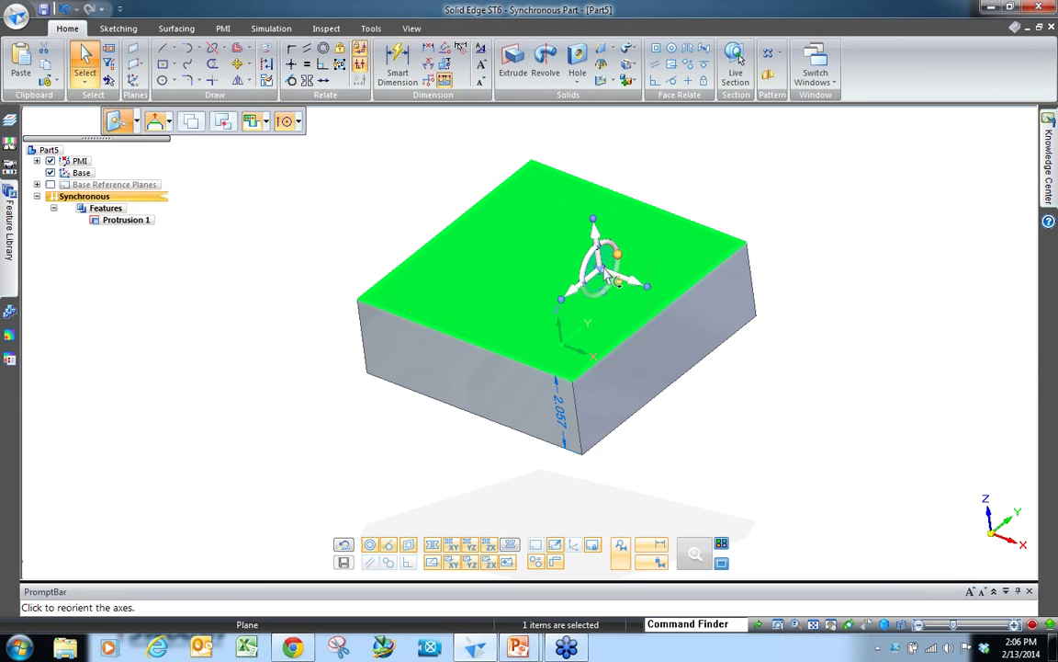
click(564, 431)
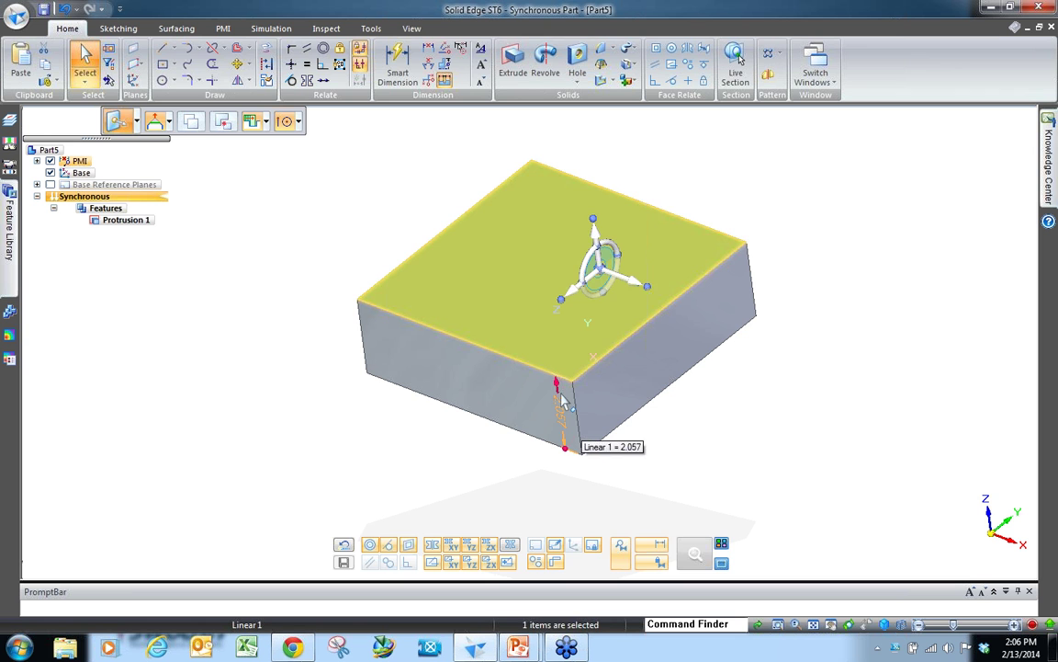
key(Escape)
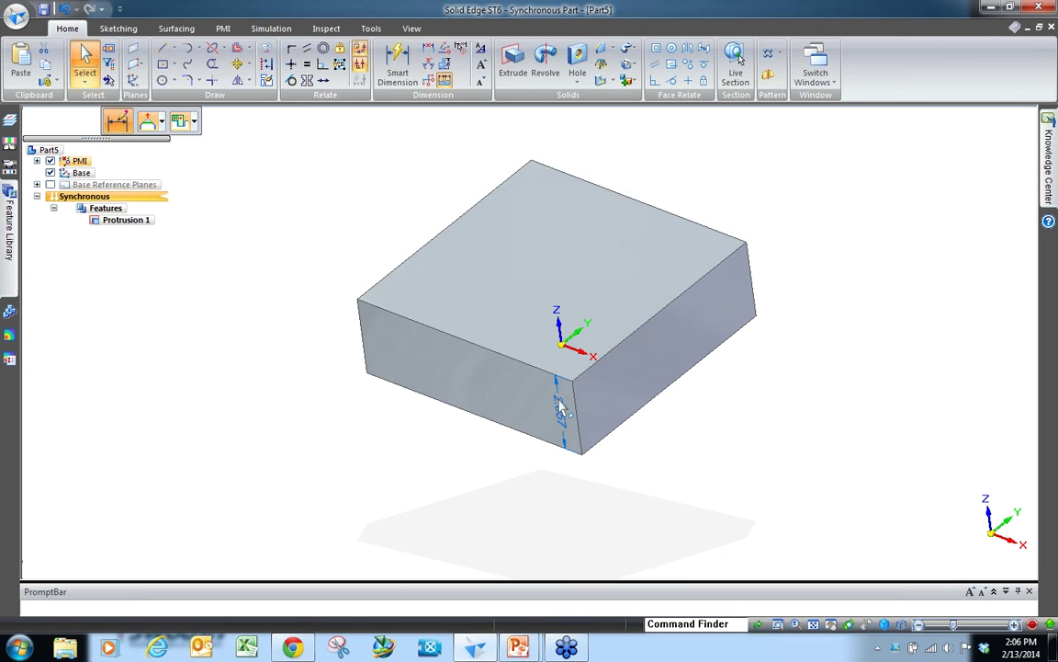
click(560, 405)
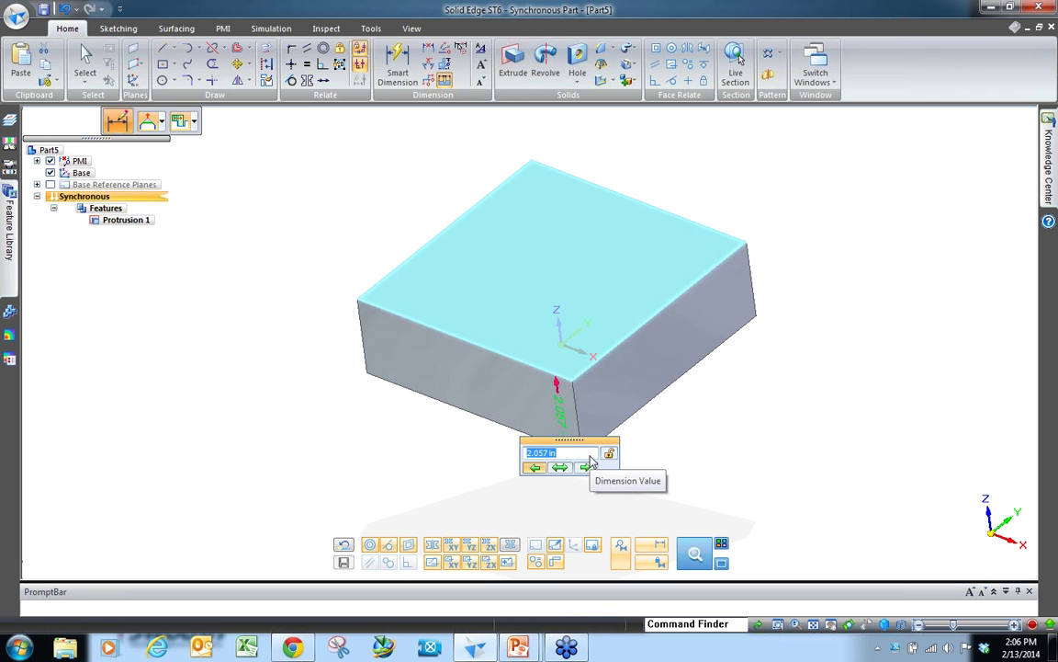
text(2.5)
key(Return)
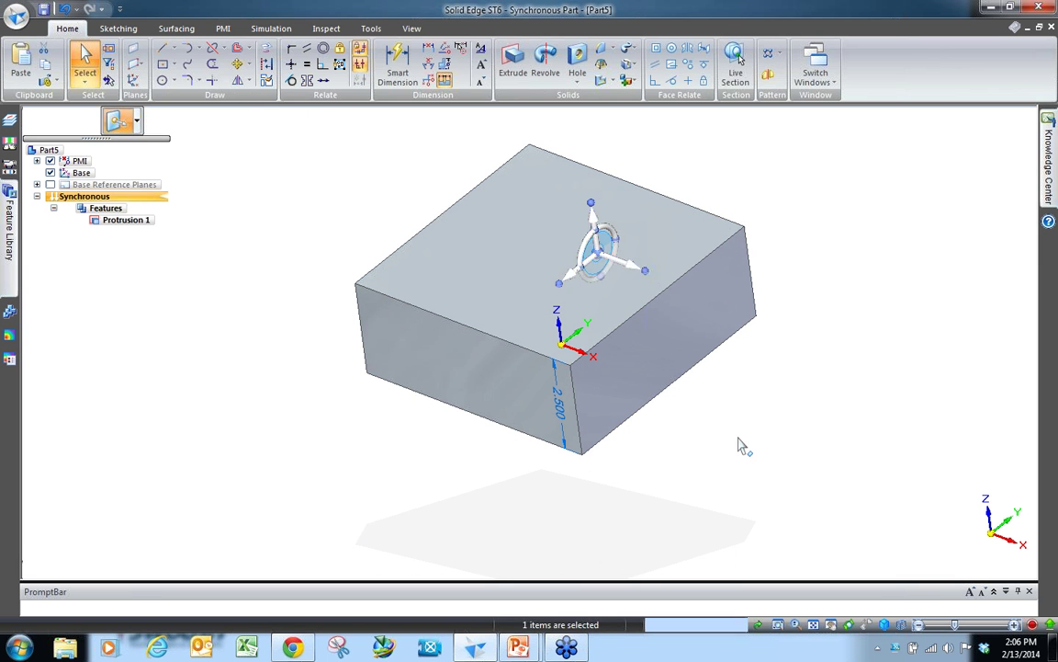
click(740, 442)
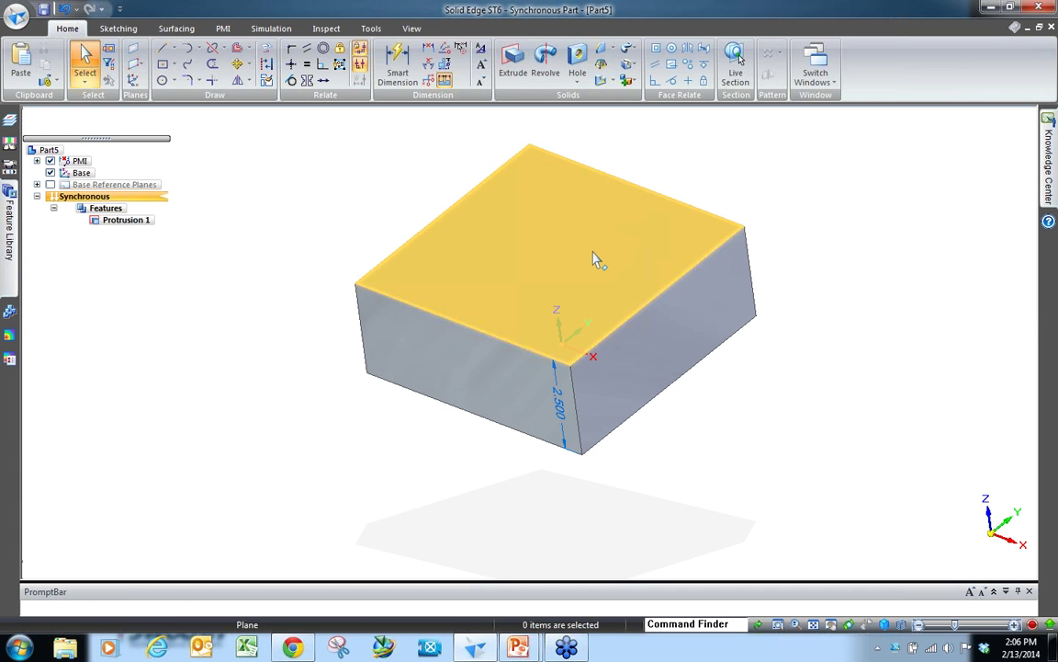
Step: Sketch an origin-centered rectangle on the block's upper face, about 5.55 in long in X and inset from the edges
middle_drag(690, 293, 657, 361)
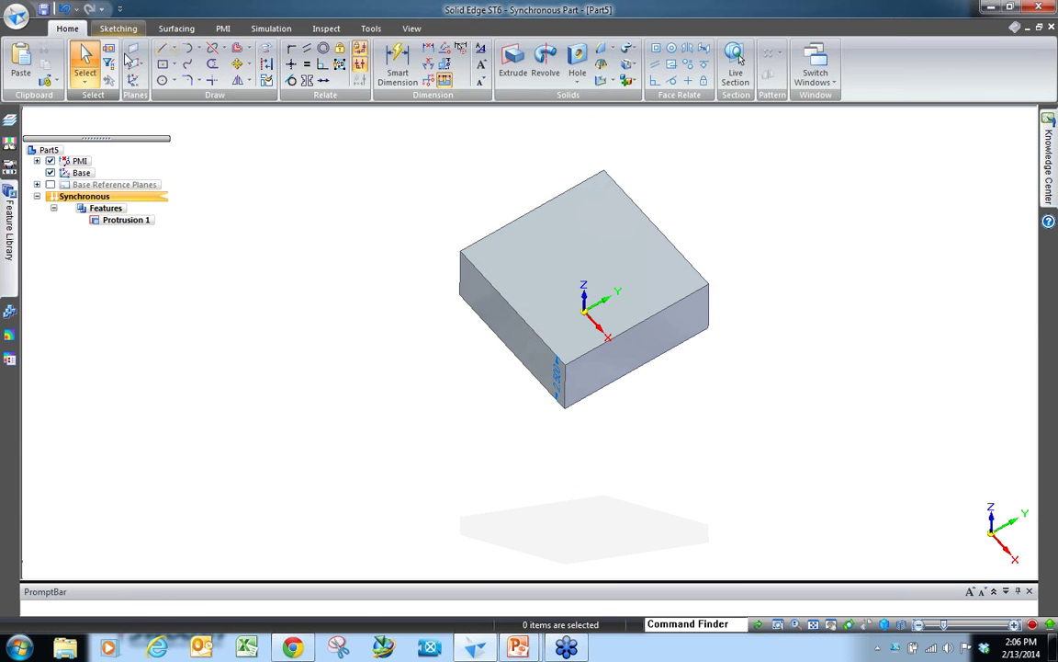
click(162, 64)
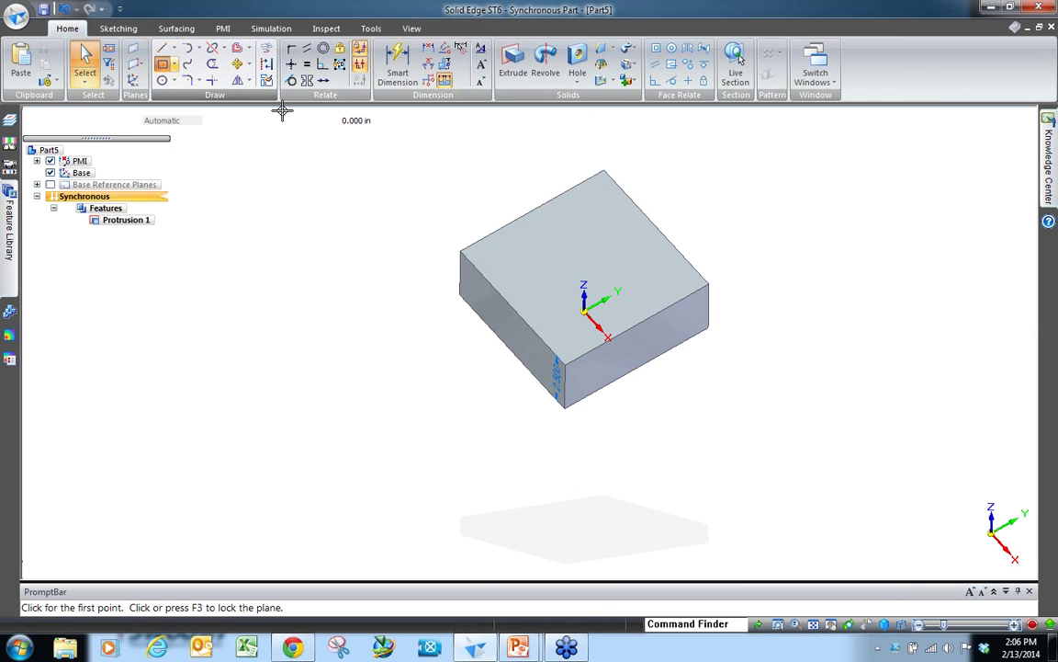
scroll(604, 190, up, 2)
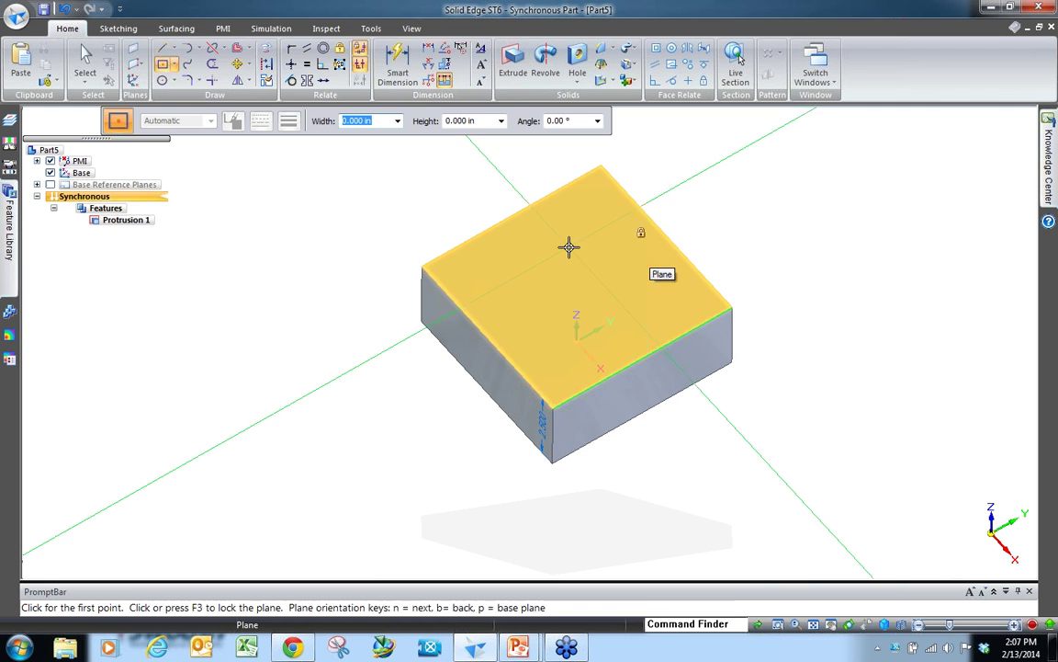
key(F3)
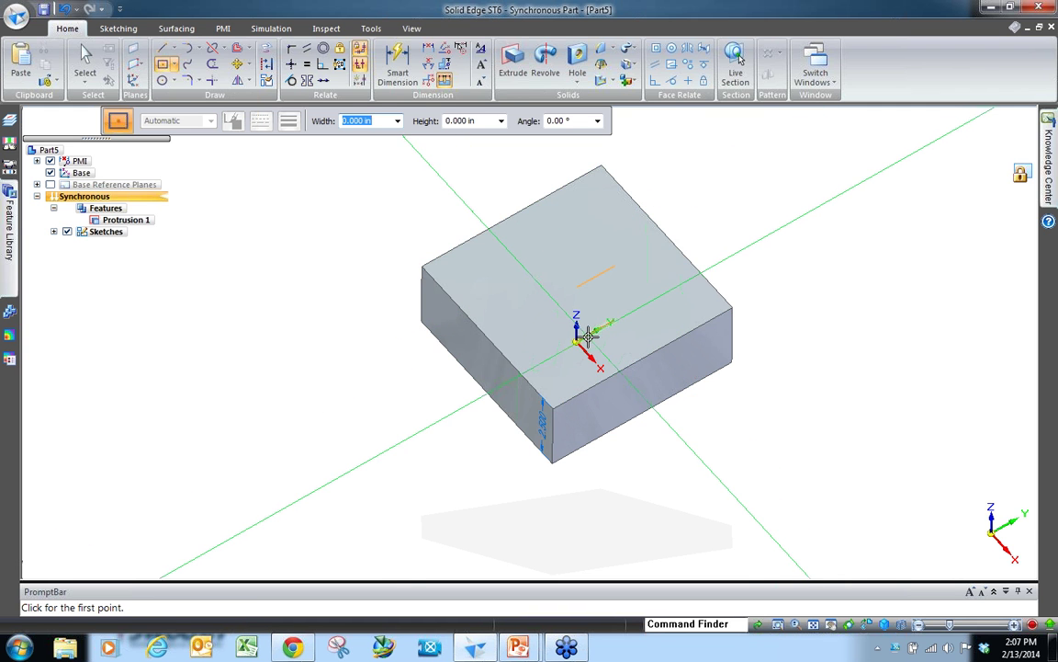
key(ctrl+h)
drag(555, 301, 555, 301)
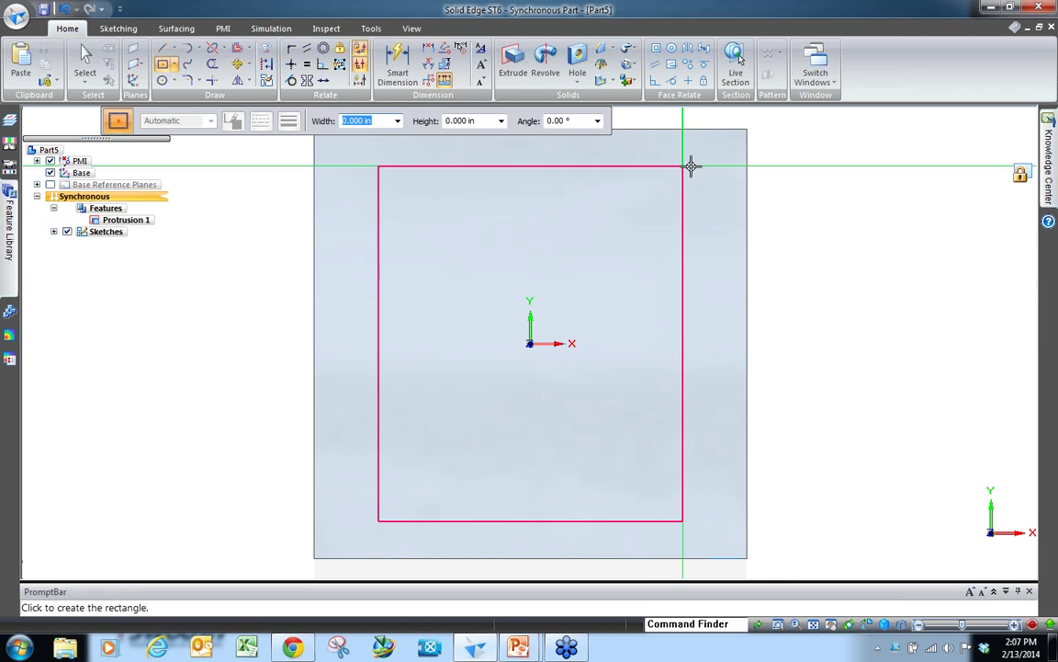
click(720, 164)
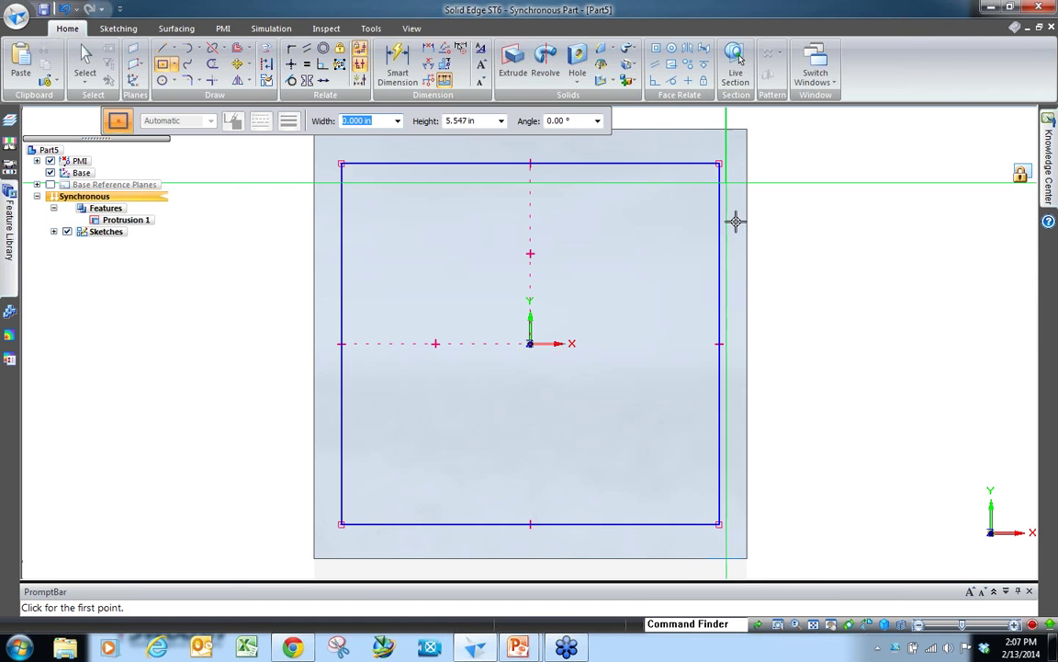
key(Escape)
Step: Extrude the inset rectangle upward about 2.45 in as a second tier on the block
click(746, 275)
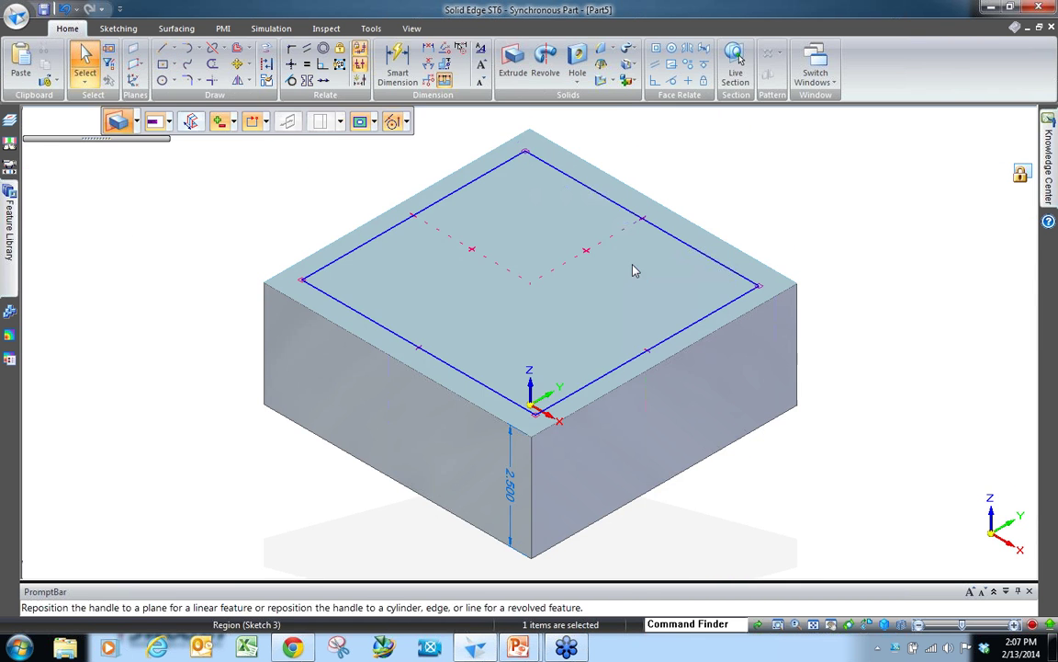
click(618, 167)
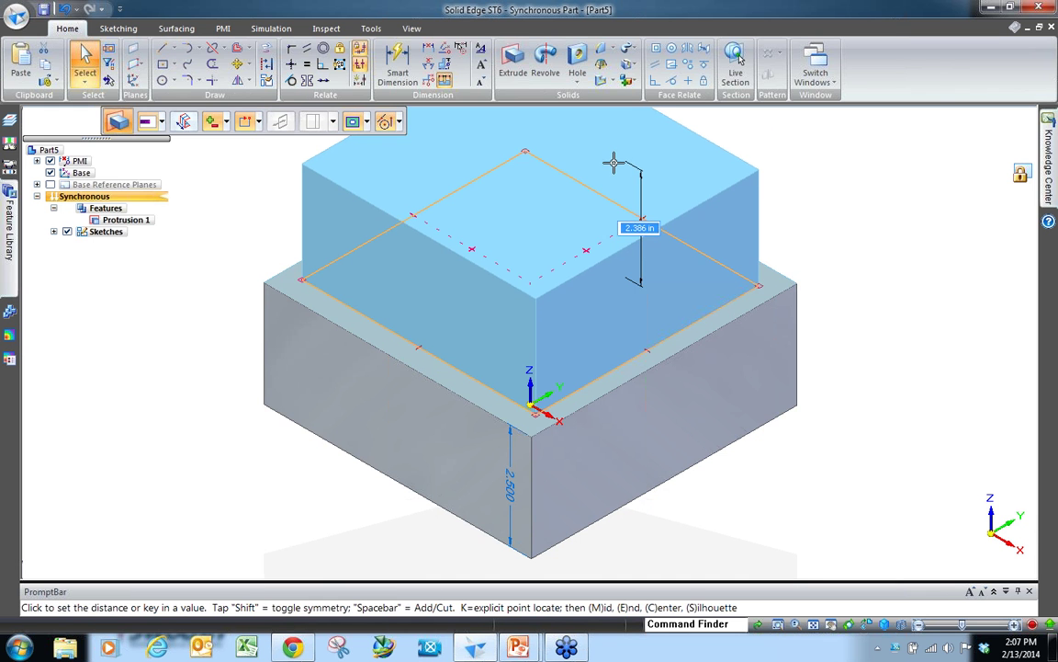
click(610, 147)
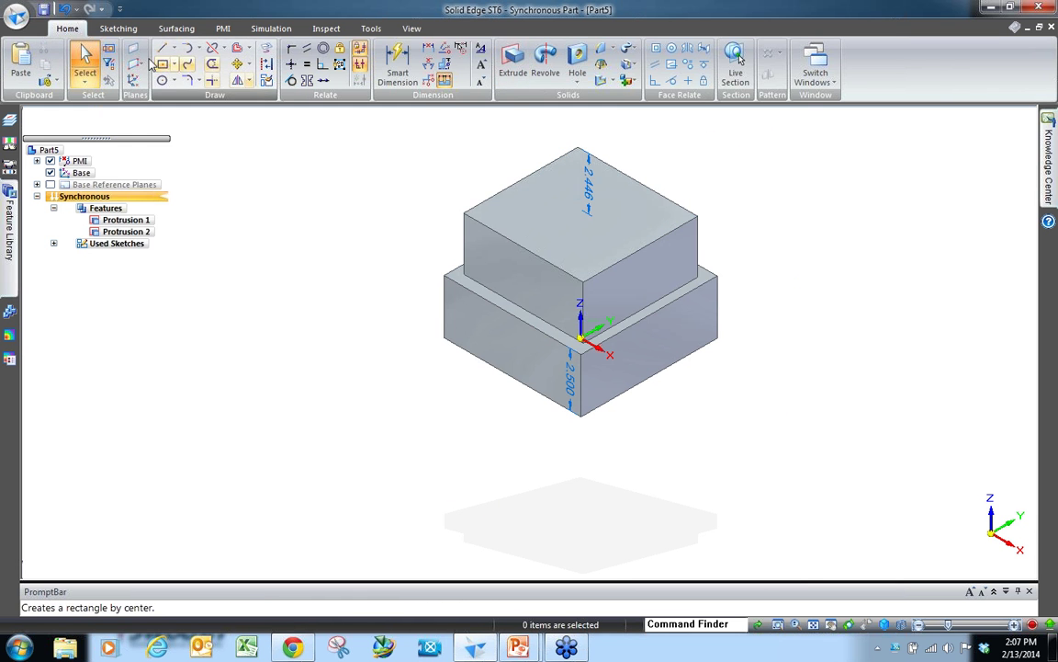
Step: Sketch an origin-centered rectangle on the second tier's upper face, inset from its edges
click(158, 64)
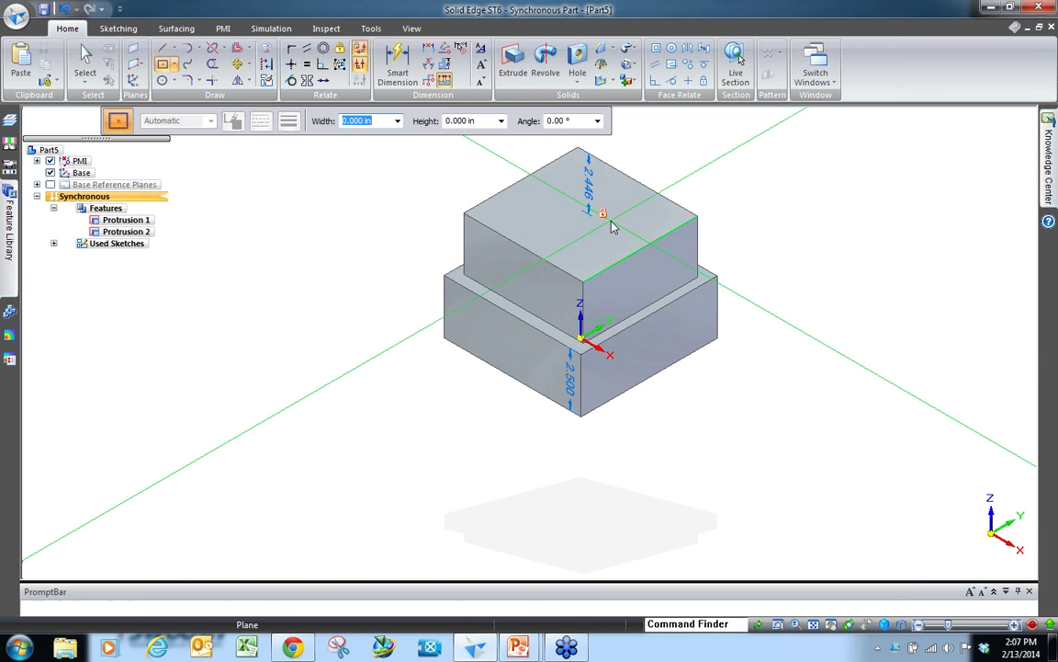
key(F3)
key(ctrl+h)
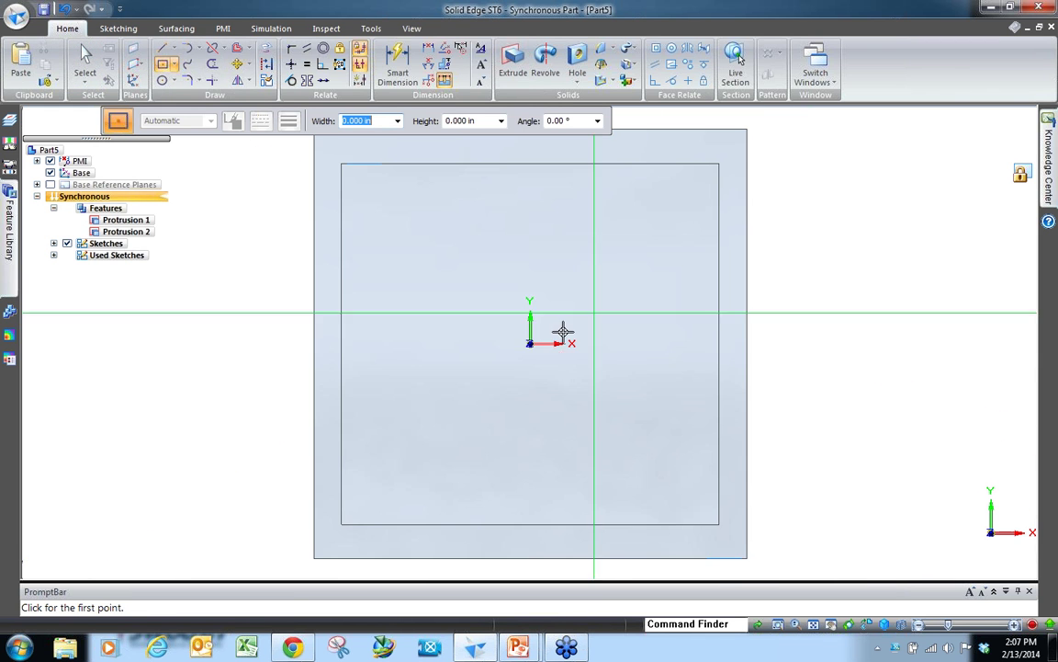
click(664, 214)
key(Escape)
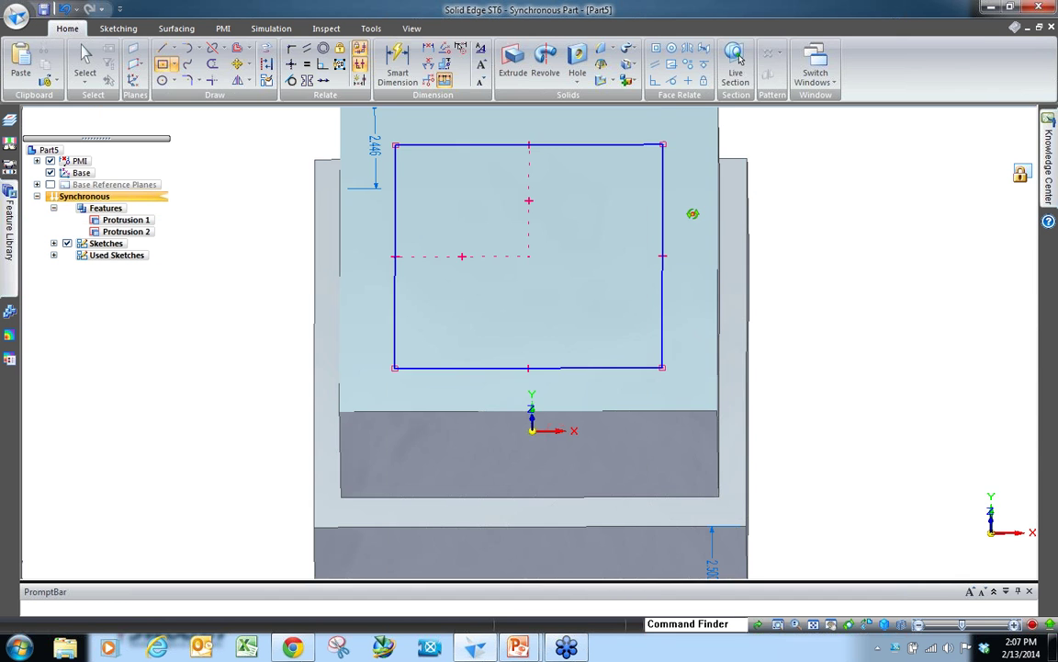
Step: Extrude the inset rectangle upward about 1.85 in as a third tier on the block
click(523, 221)
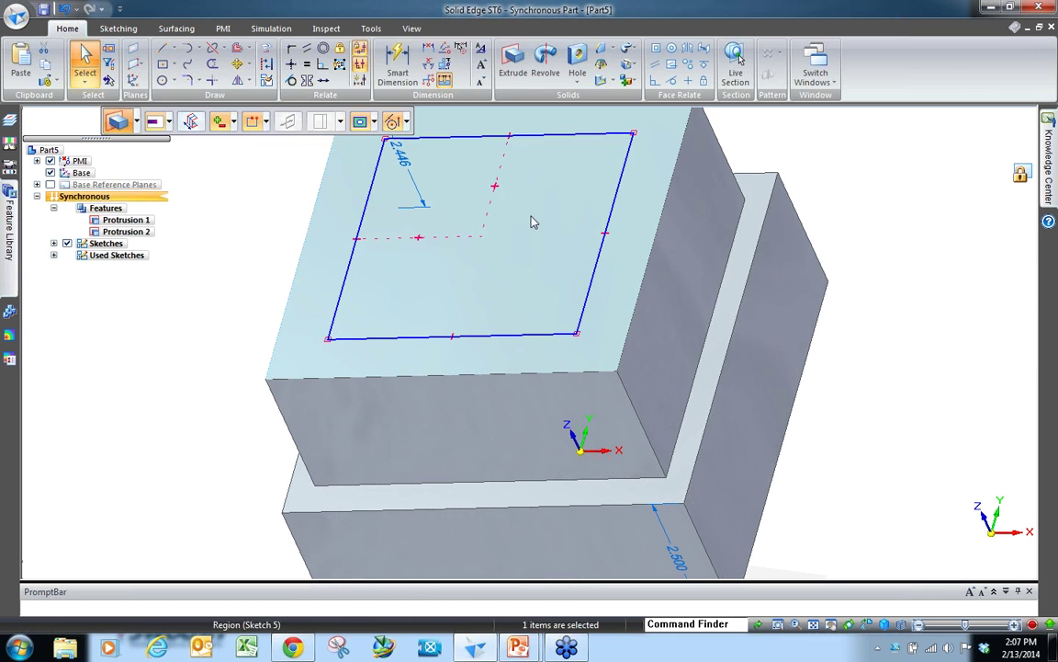
click(730, 334)
key(ctrl+shift+a)
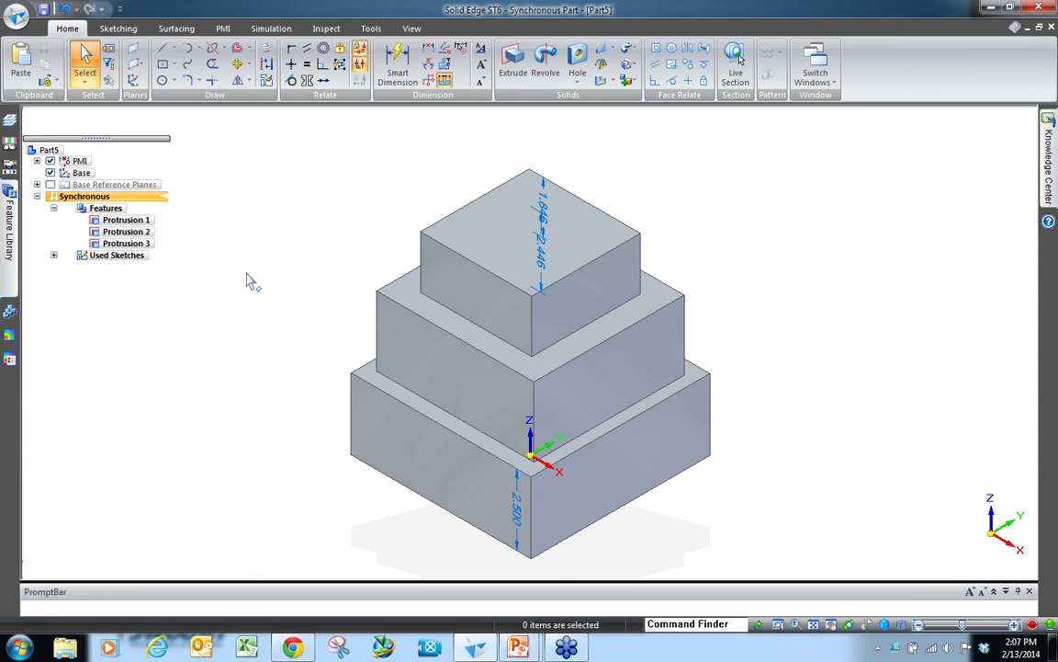
Step: Sketch a small off-center circle on the third tier's upper face
click(162, 80)
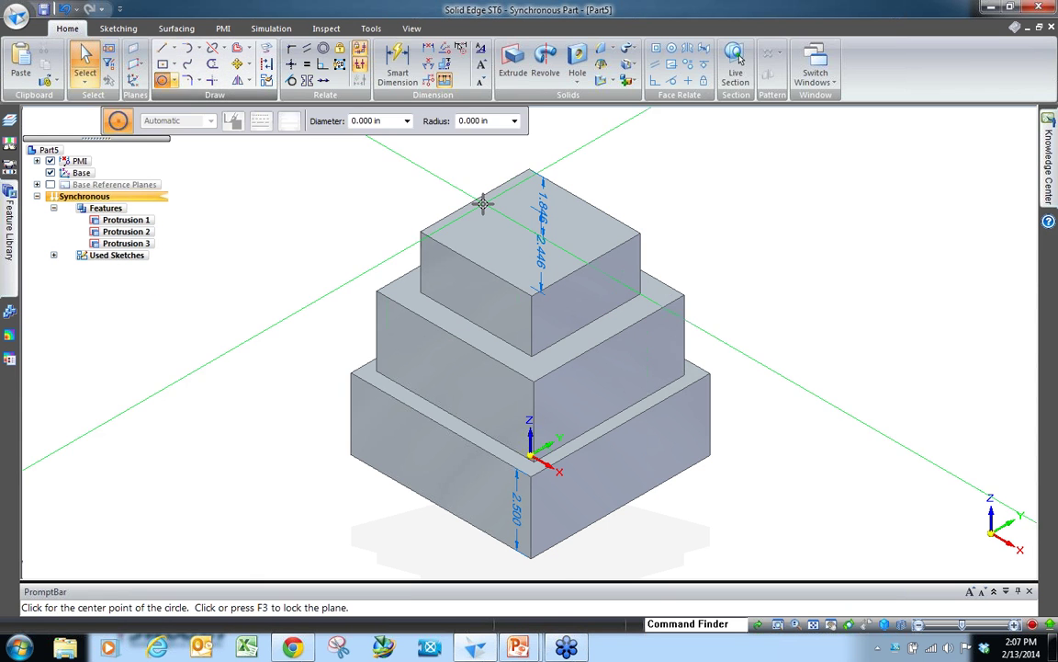
key(F3)
click(492, 235)
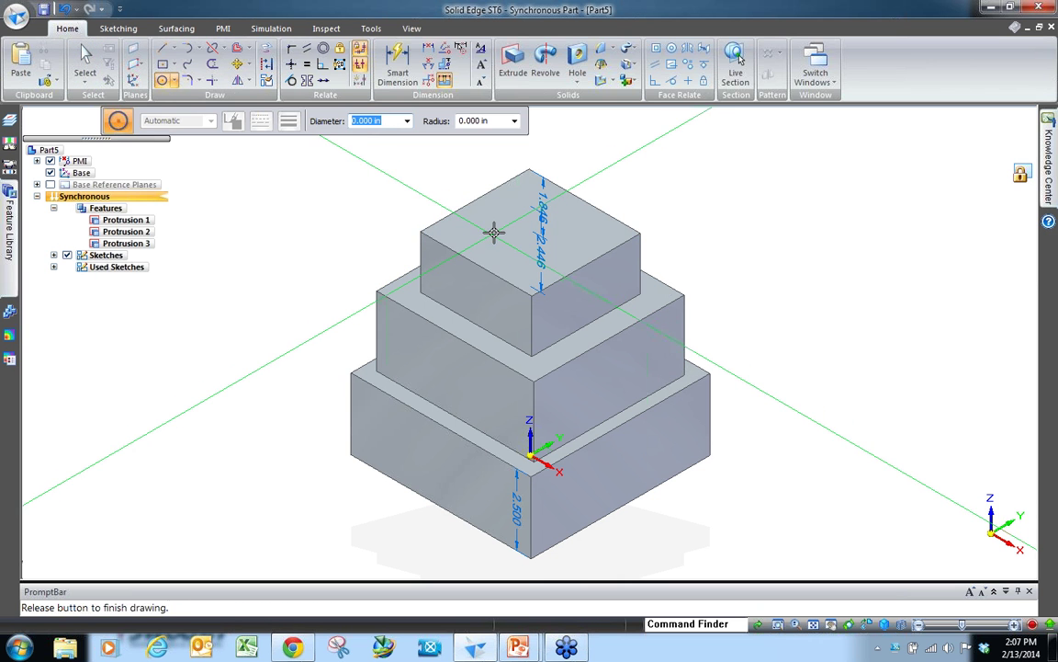
click(507, 237)
key(Escape)
Step: Cut the circle region downward about 4.29 in, through the two upper tiers
click(497, 239)
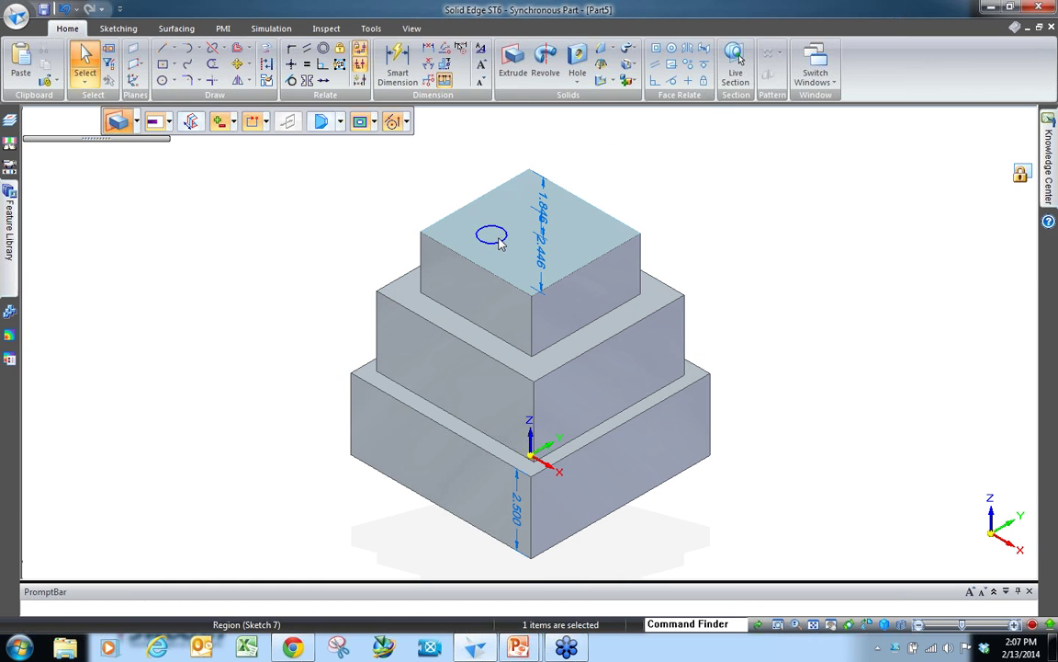
click(506, 276)
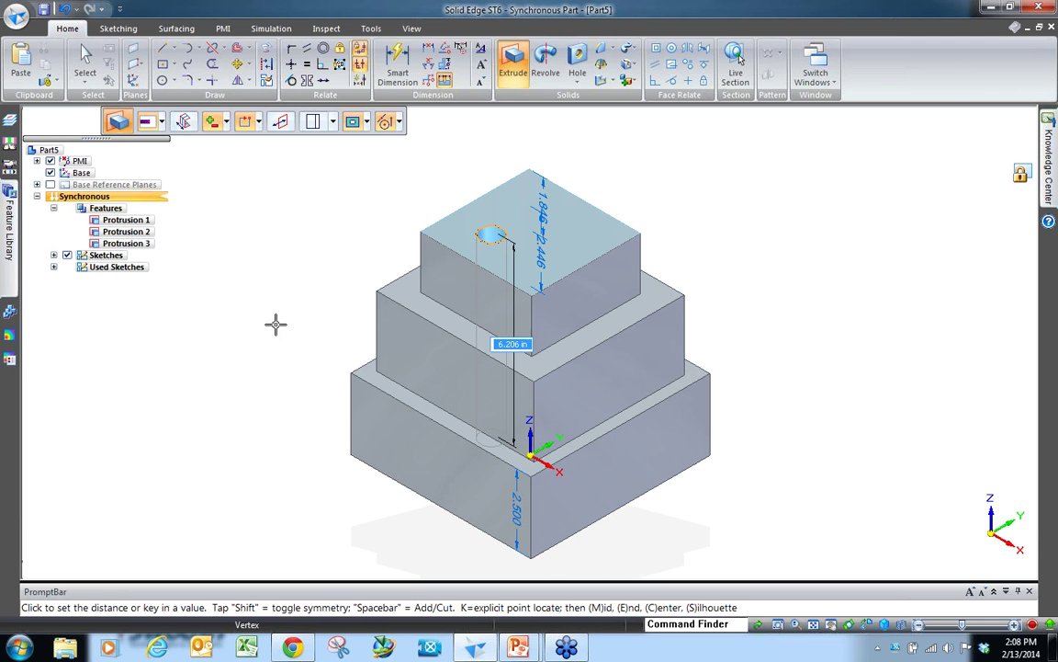
click(376, 375)
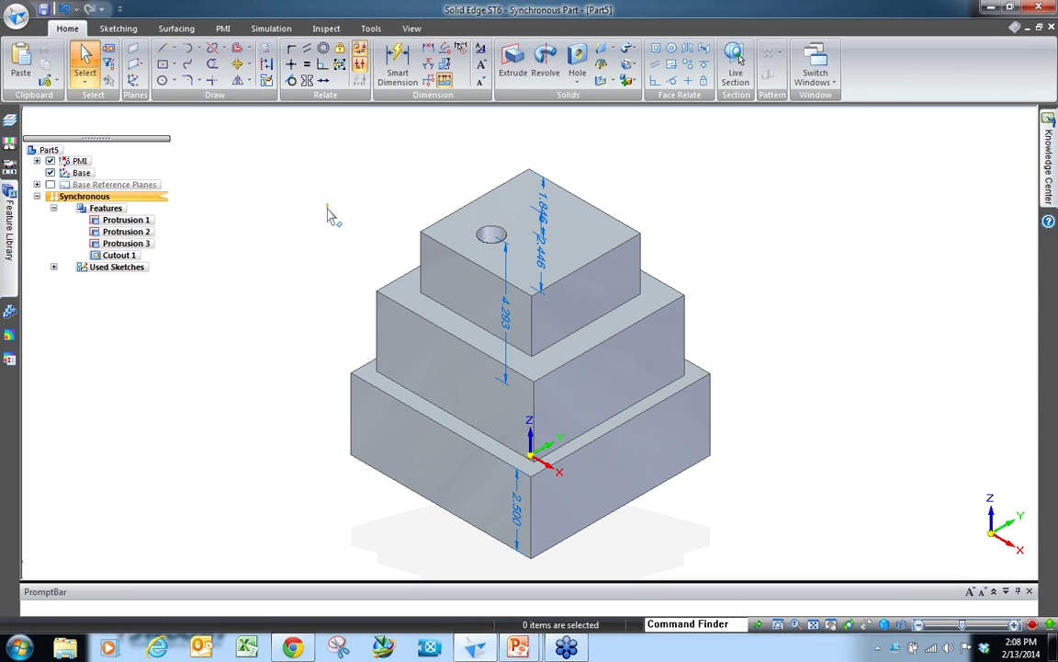
Step: Hide the PMI dimensions and move Cutout 1 above Protrusion 1 in the feature list
click(50, 161)
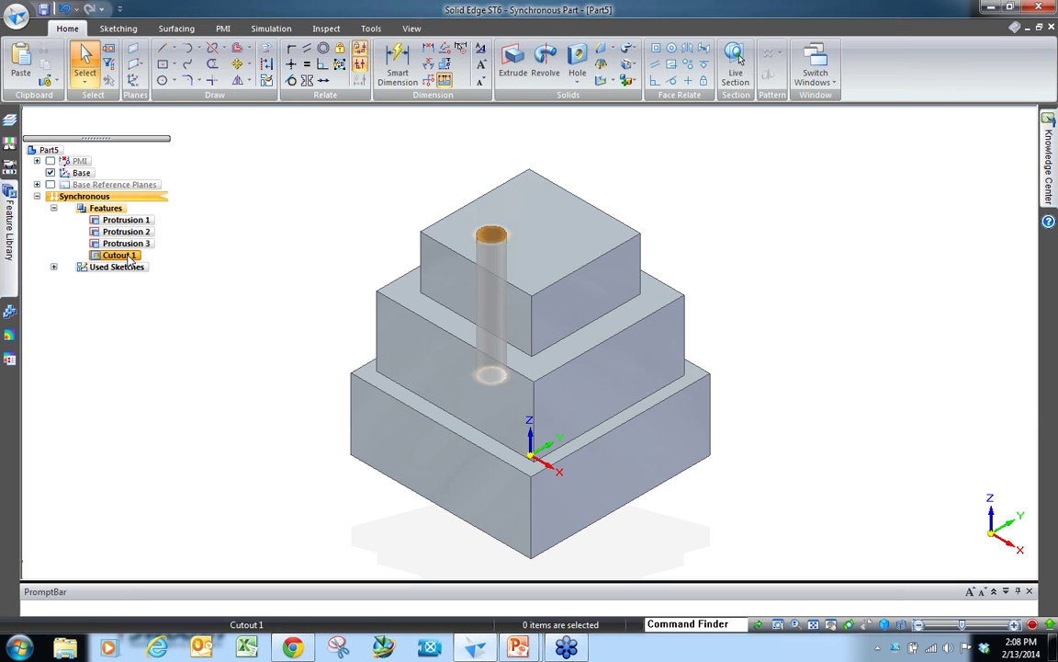
click(124, 255)
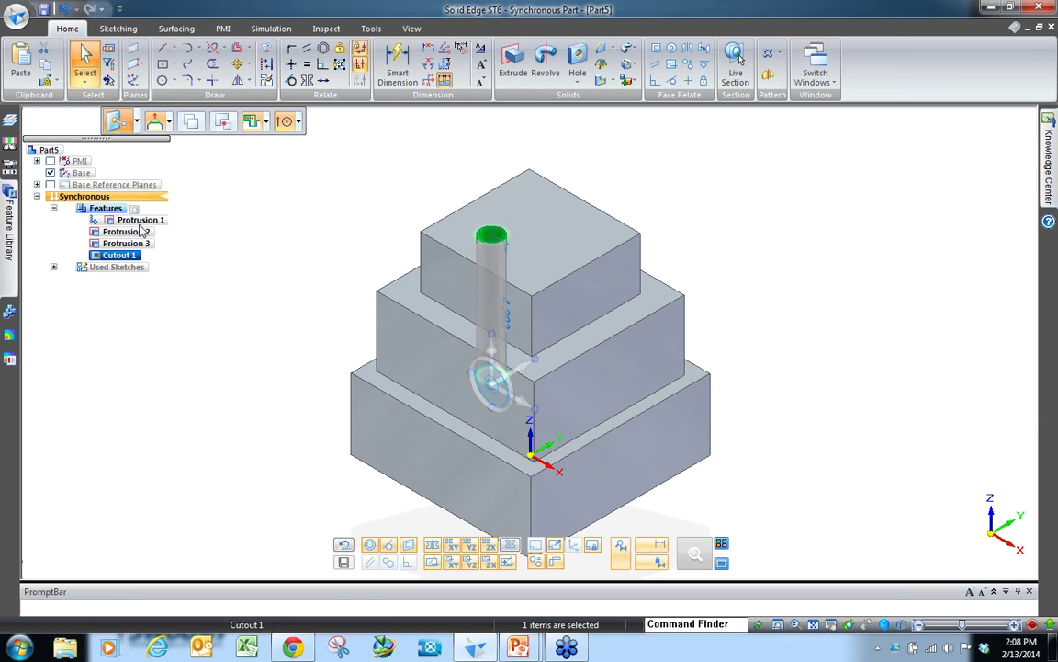
drag(133, 237, 116, 211)
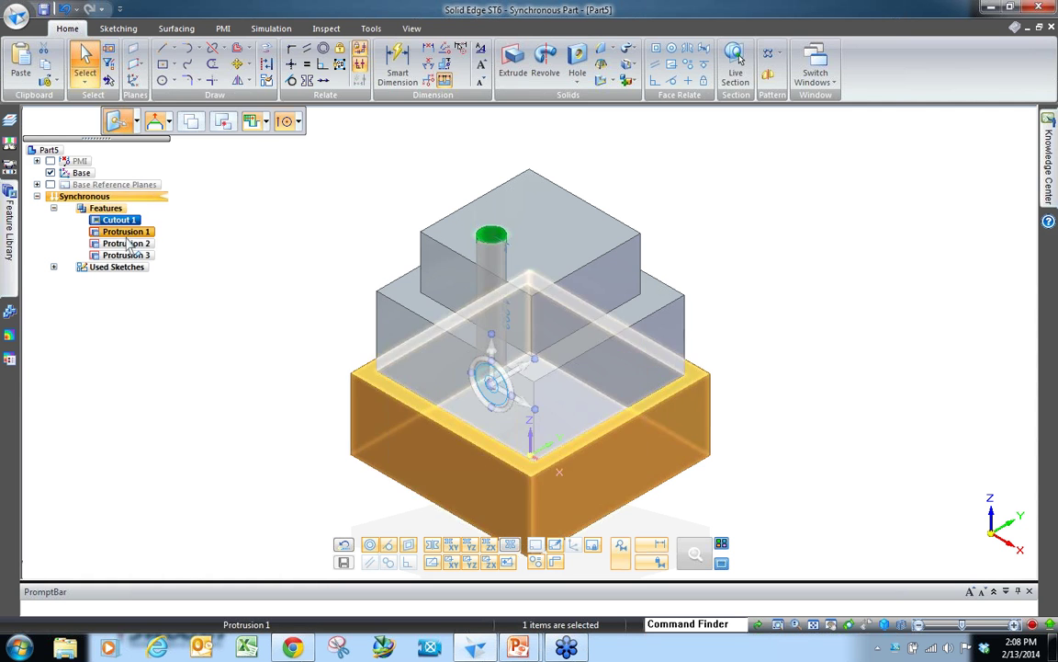
click(136, 233)
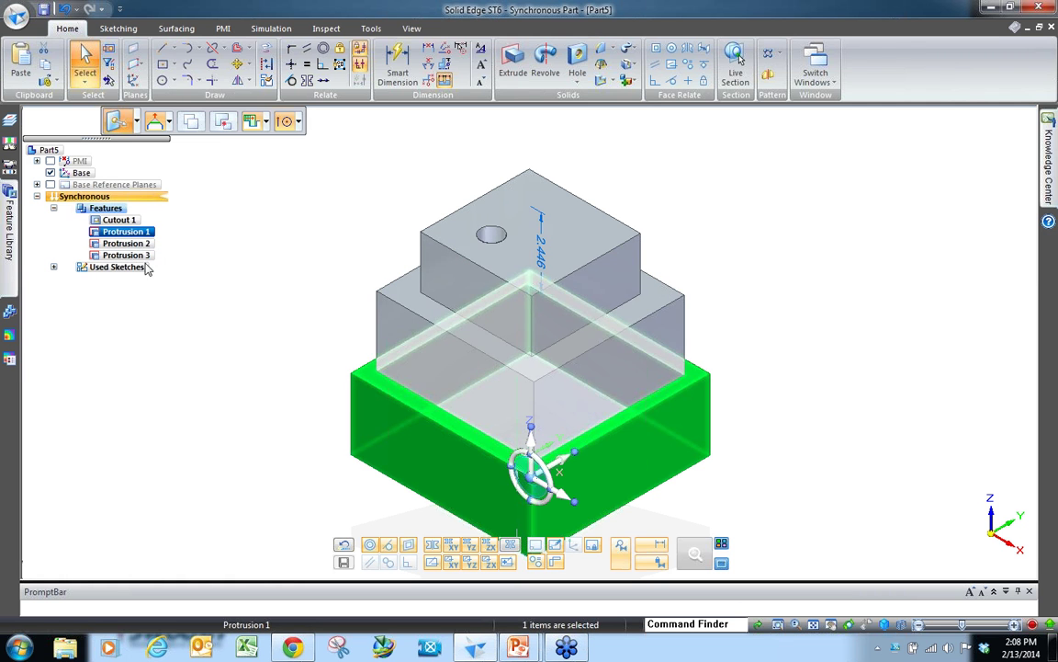
click(226, 255)
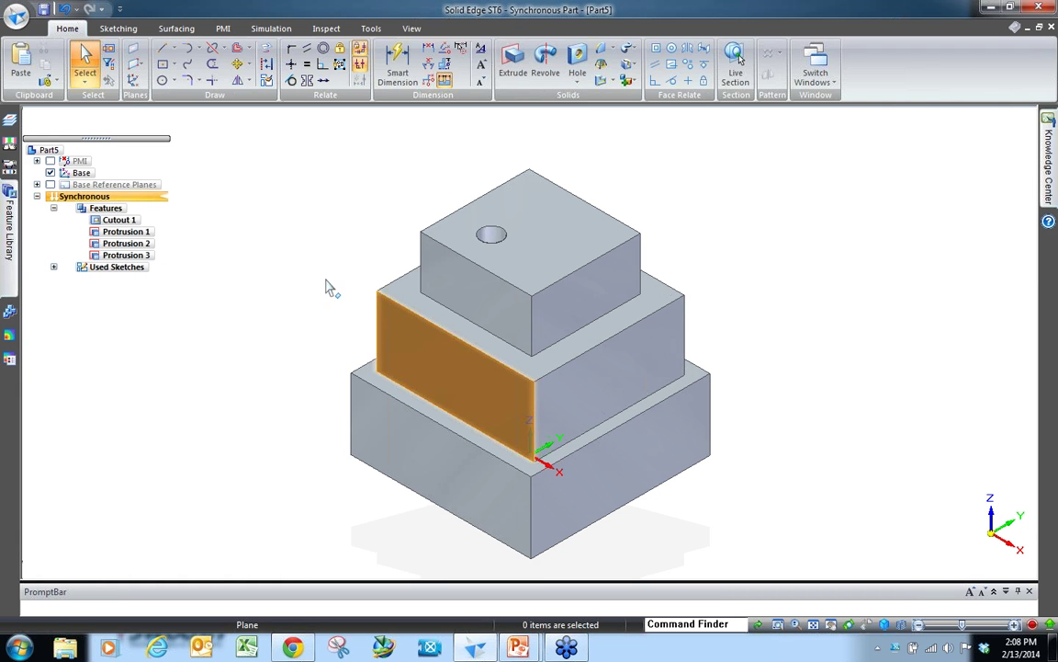
Step: Delete Protrusion 2, the middle tier, and undo the deletion
click(121, 244)
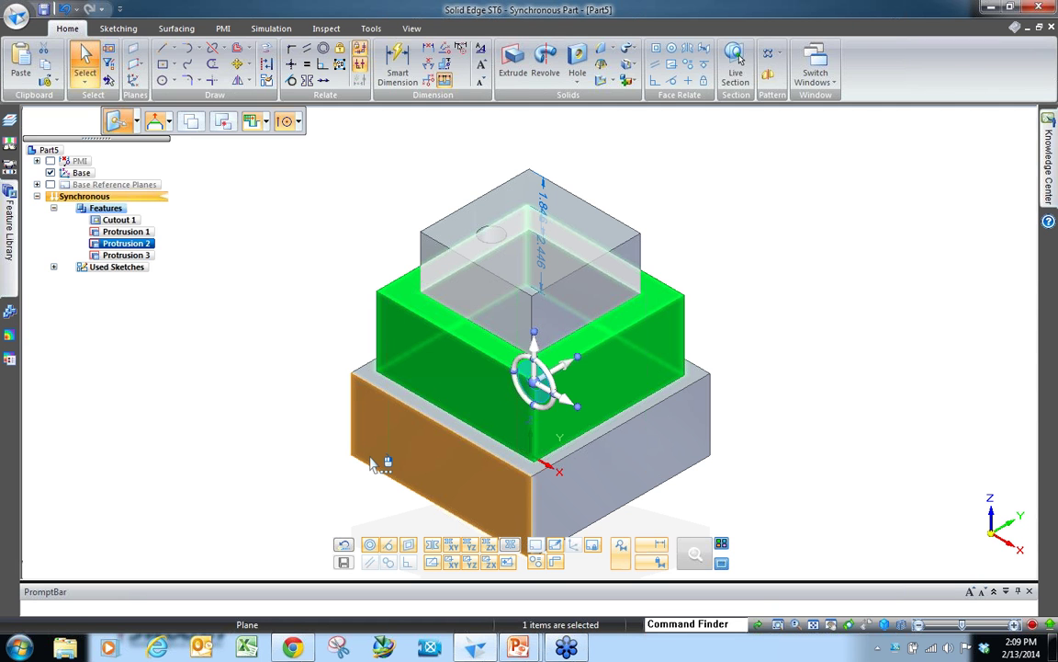
key(Delete)
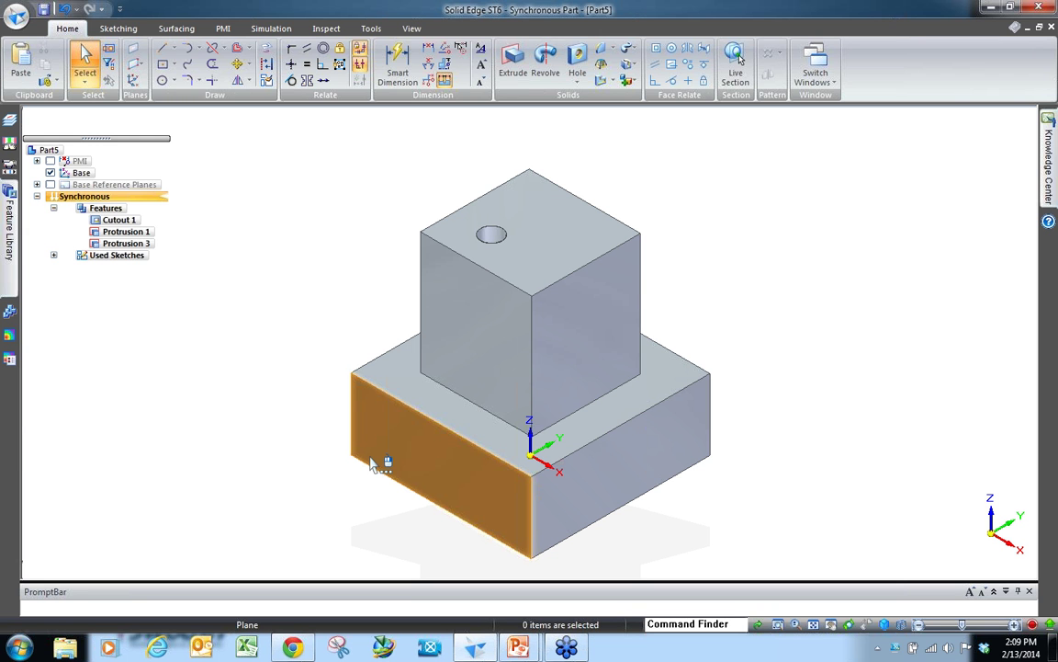
key(ctrl+z)
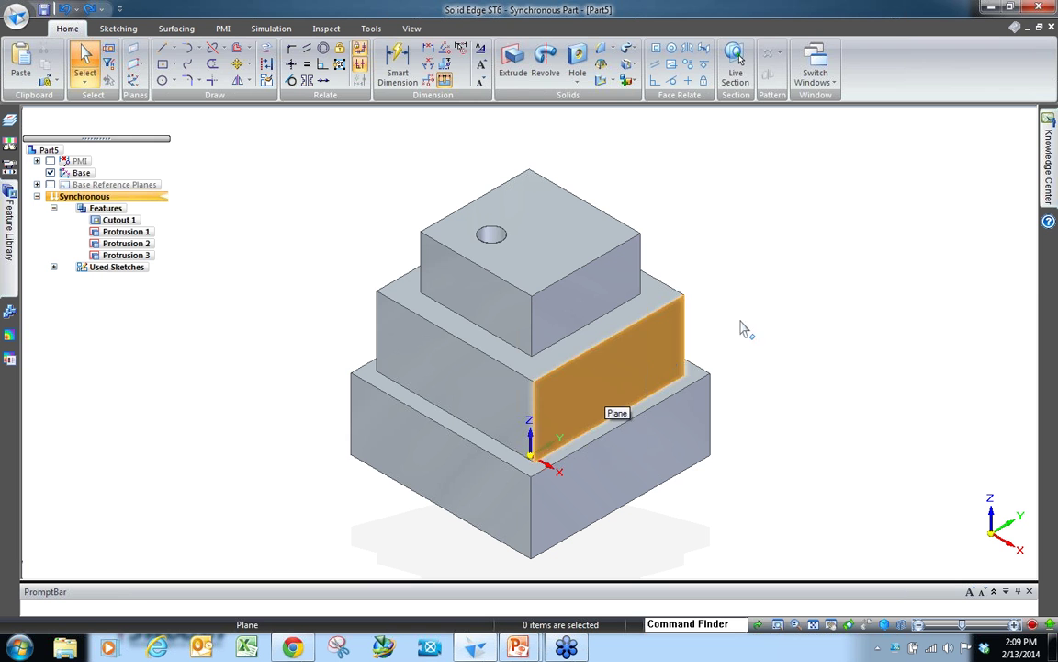
Step: Move the middle tier's upper face down about 1.03 in
click(591, 343)
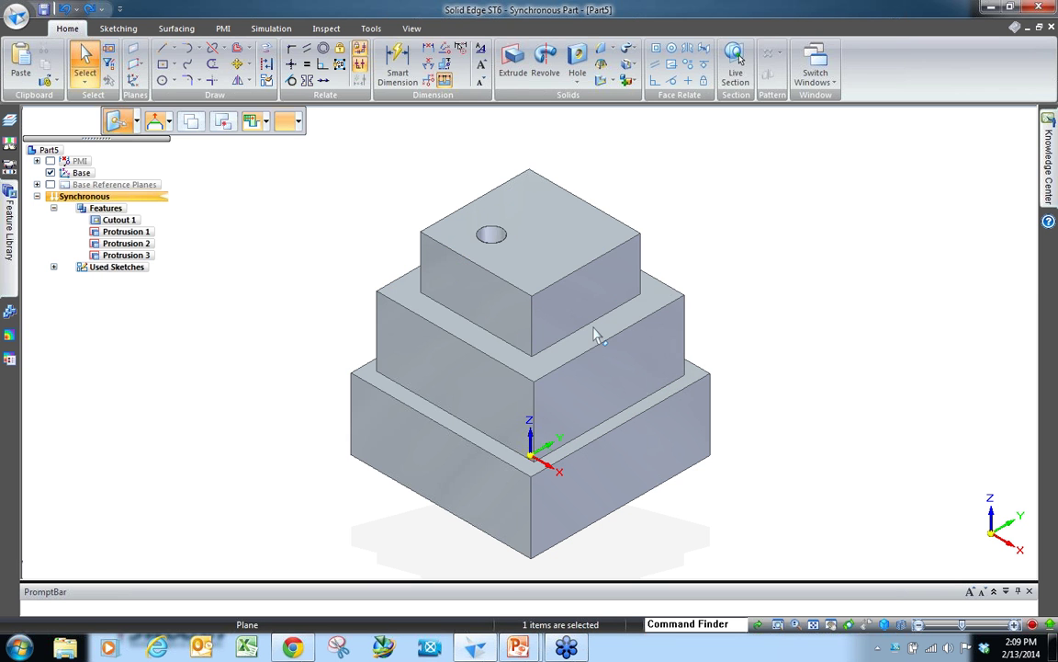
click(593, 337)
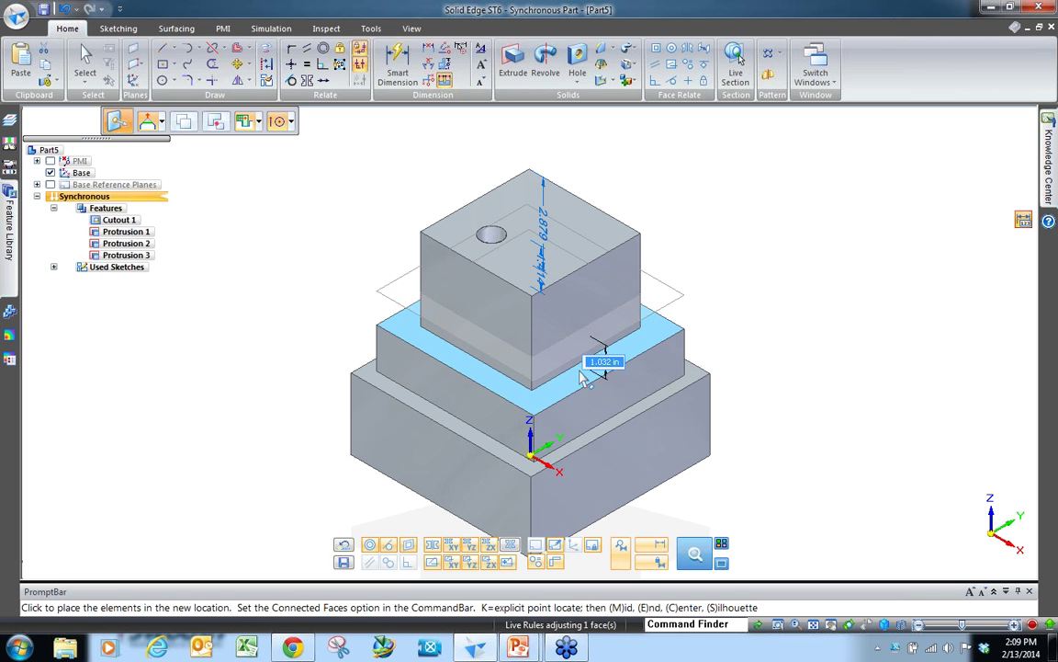
click(581, 367)
click(593, 365)
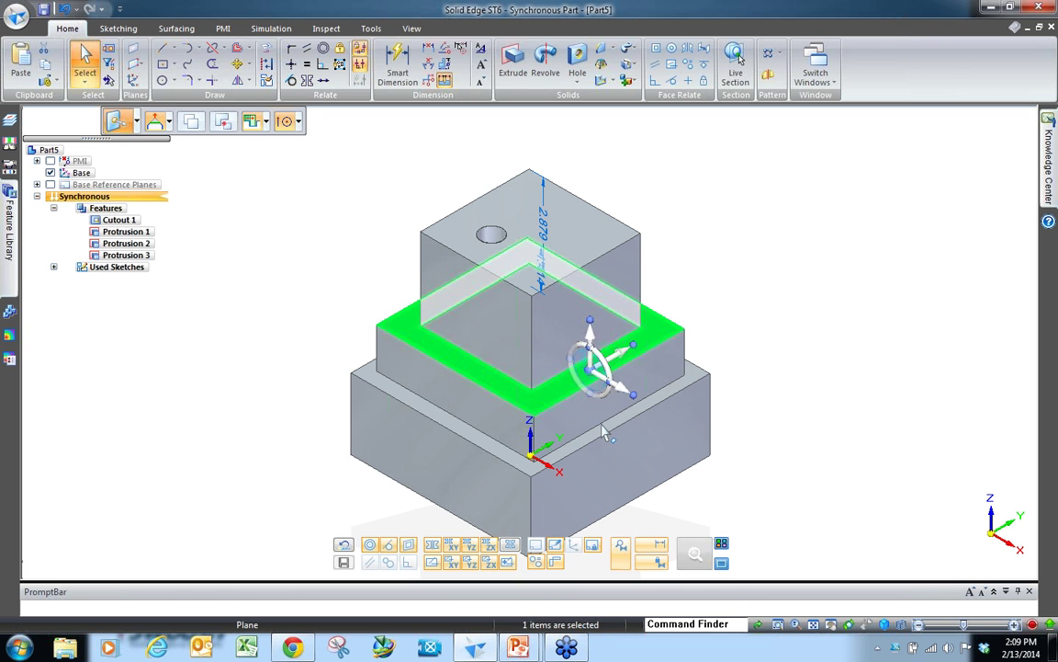
click(599, 424)
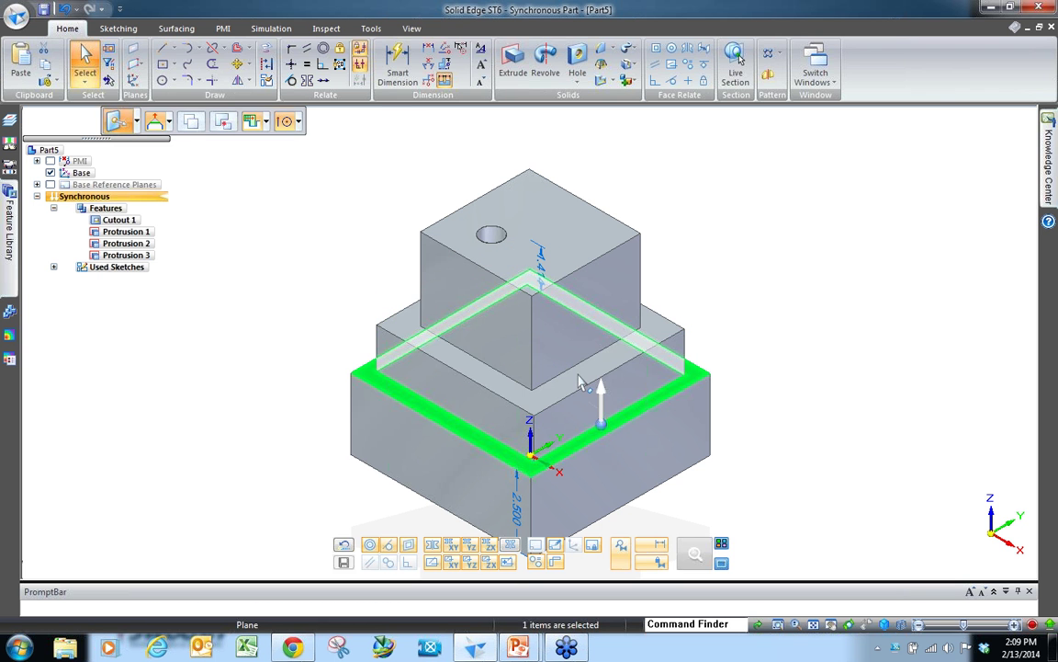
click(579, 376)
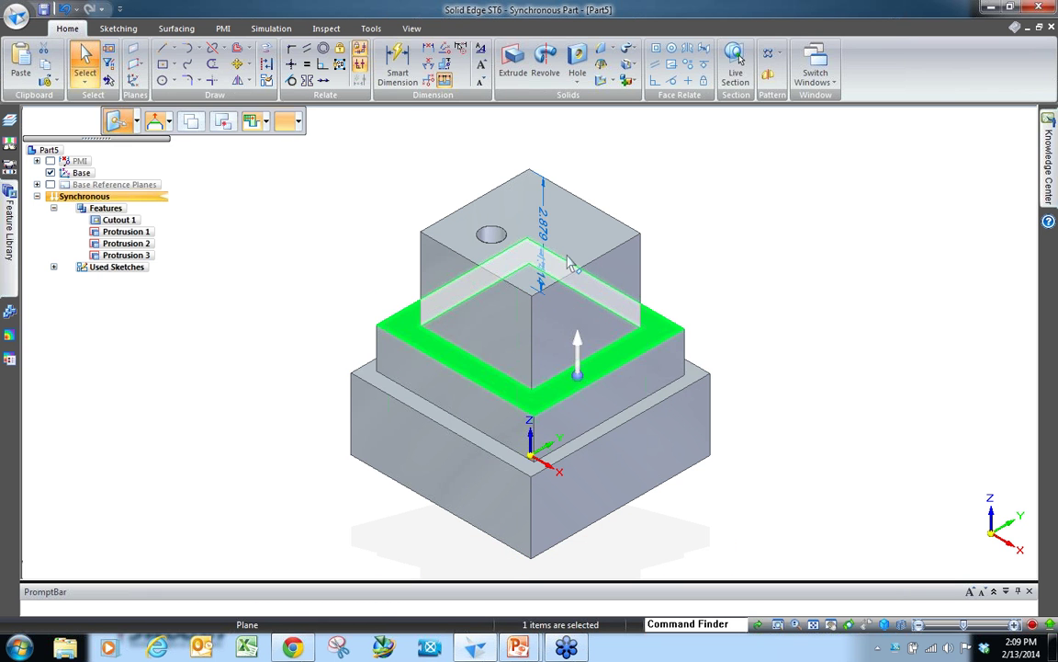
click(570, 262)
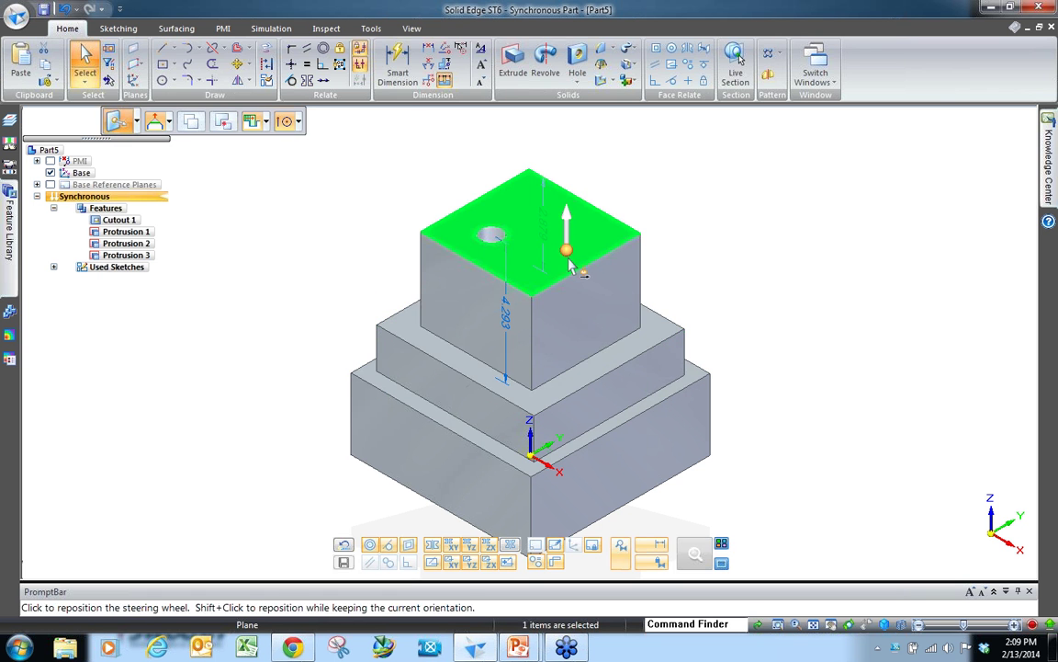
ctrl+click(610, 422)
key(Escape)
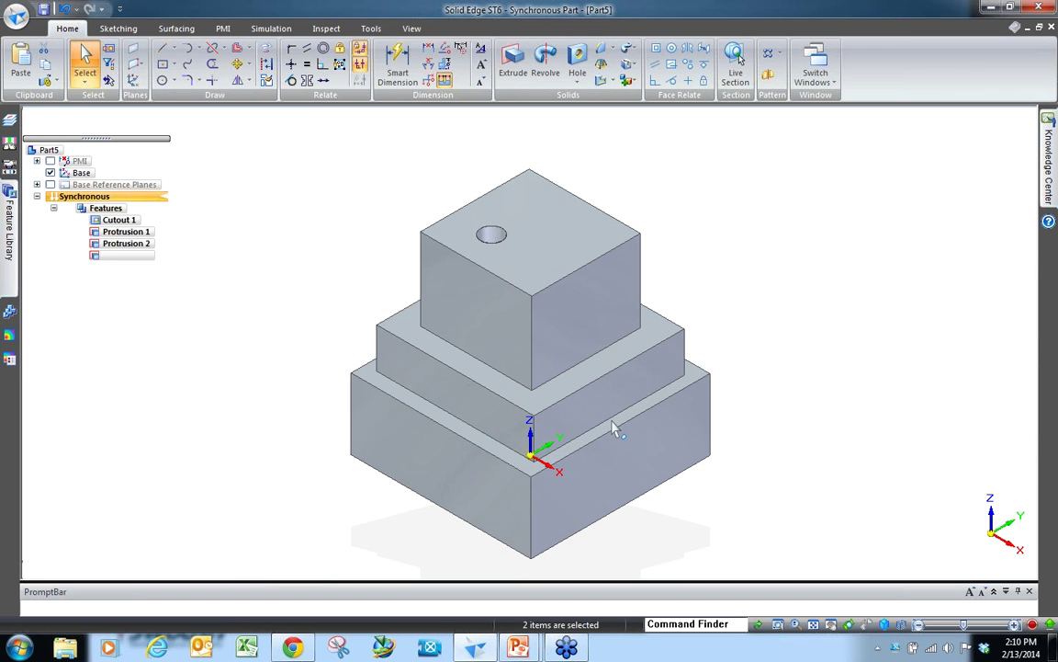
Step: Move the upper faces of the bottom and middle tiers up together by about 0.81 in
click(614, 418)
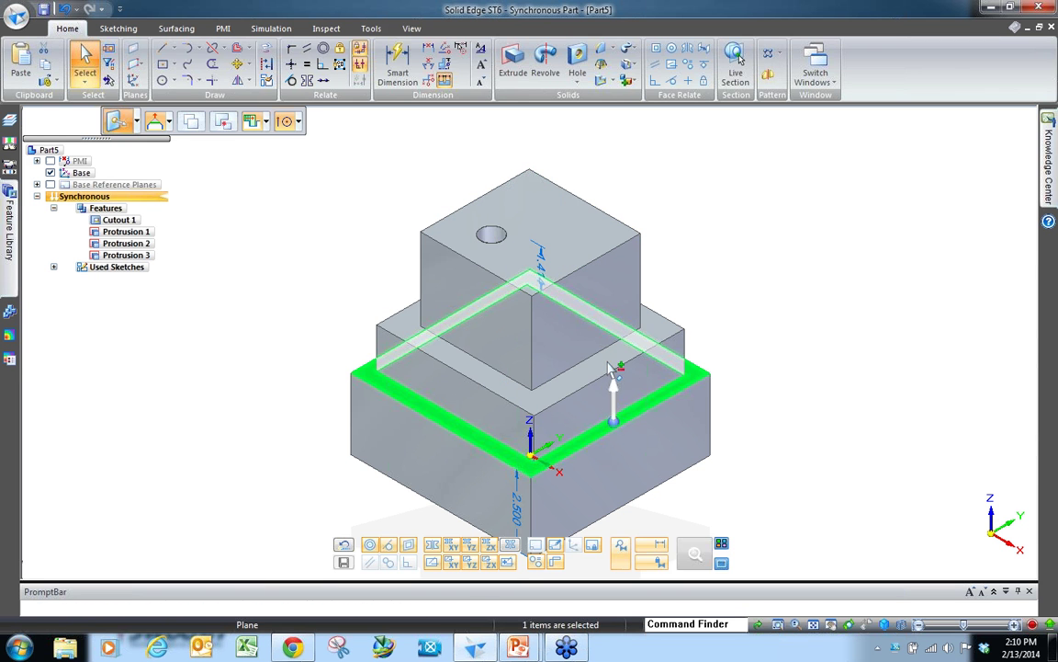
ctrl+click(614, 368)
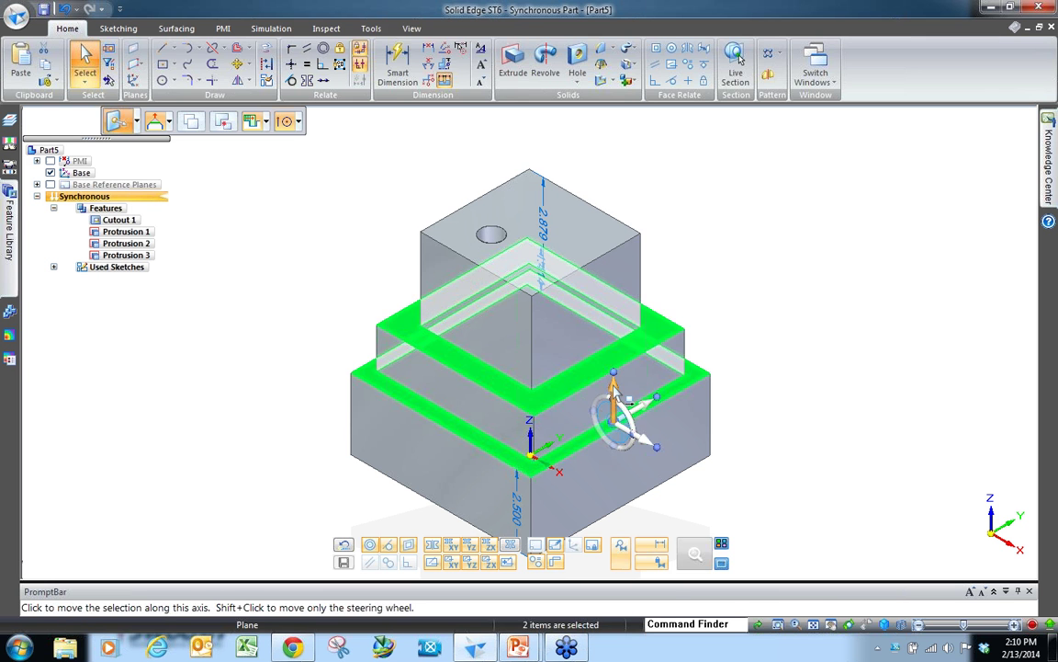
click(616, 397)
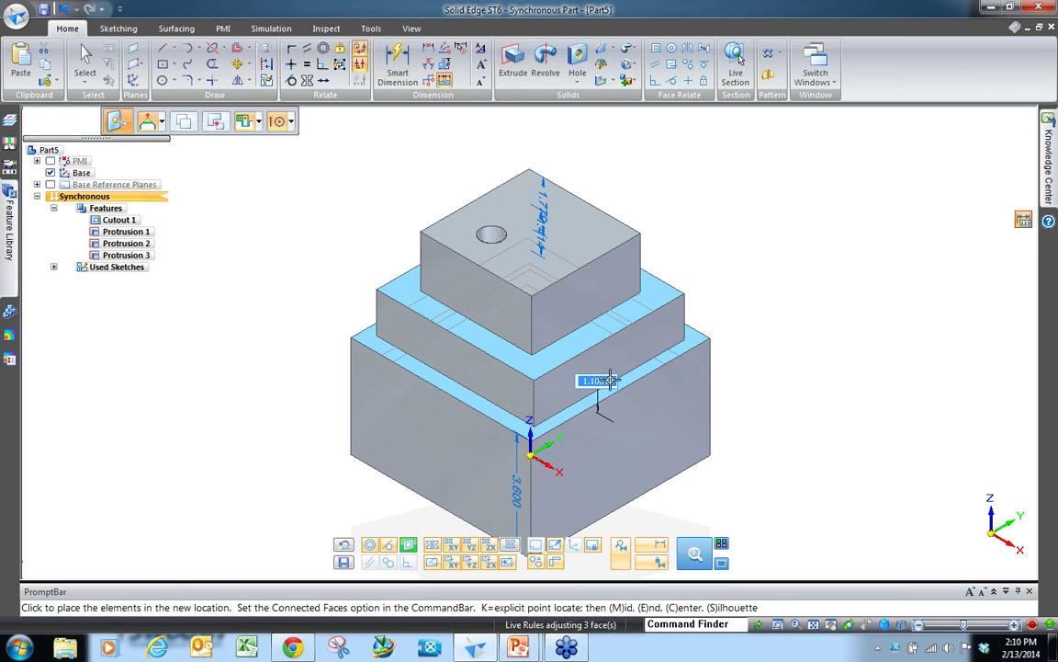
click(611, 404)
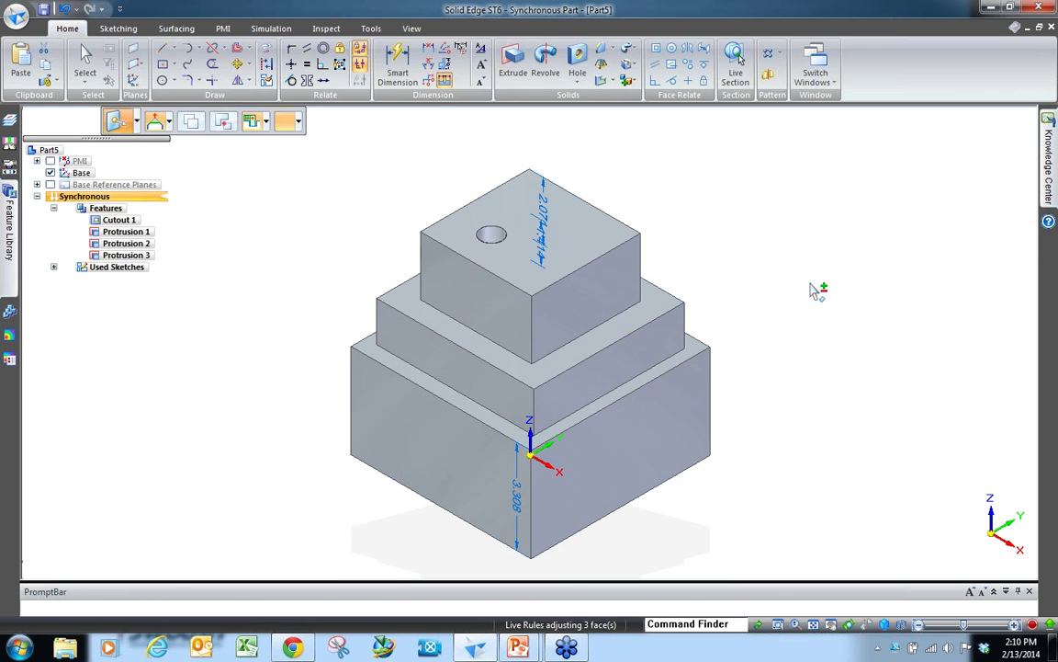
click(347, 180)
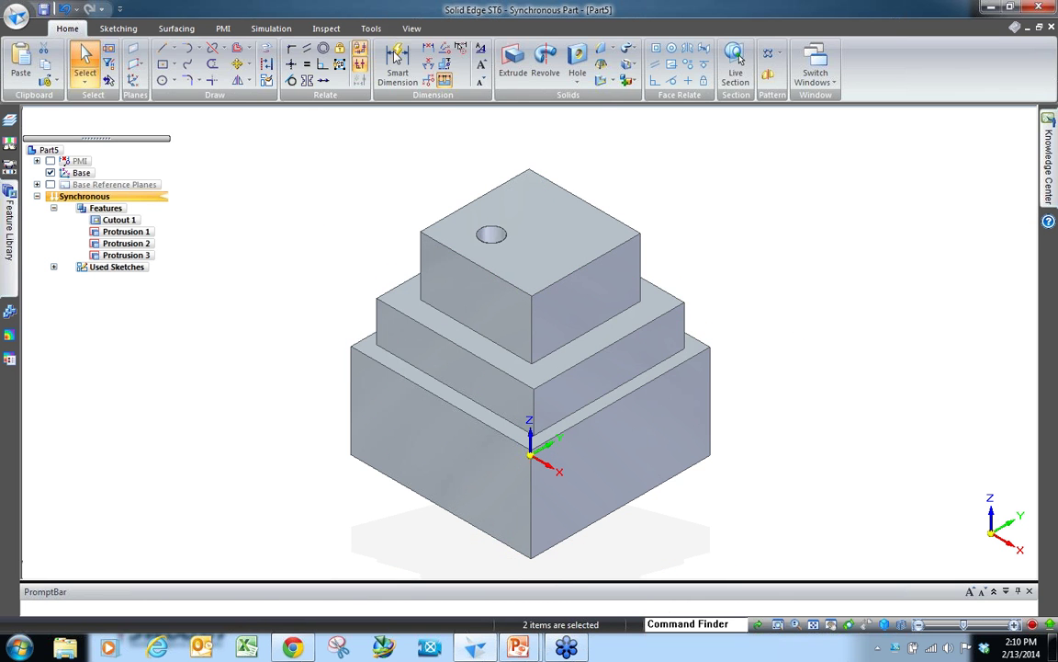
Step: Dimension the middle tier's vertical edge and set its height to 1.5 in
click(397, 66)
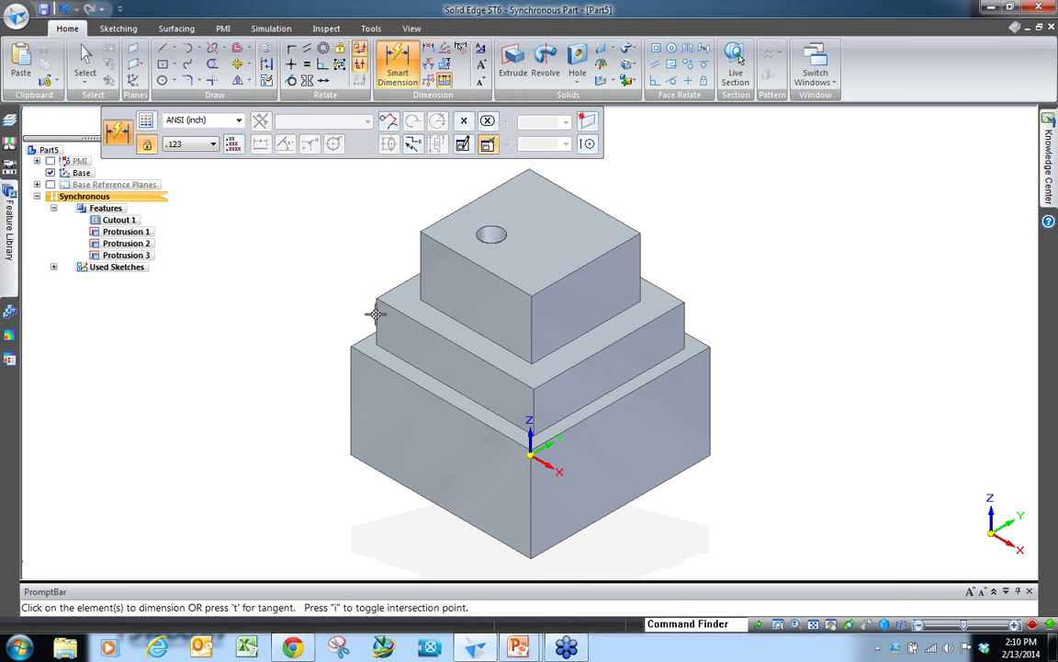
click(375, 310)
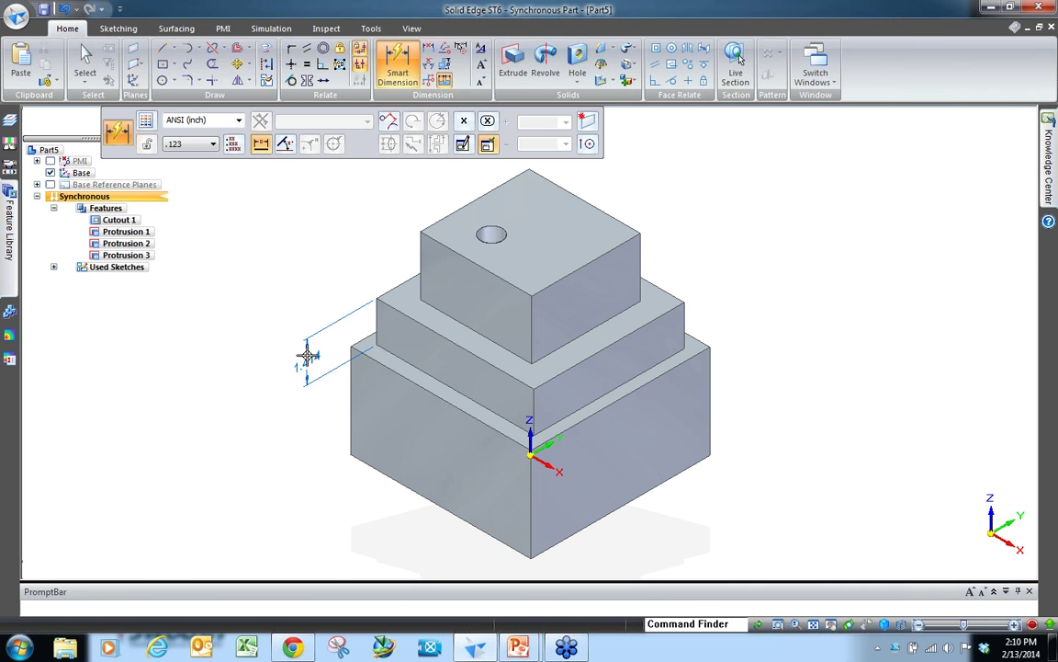
click(308, 355)
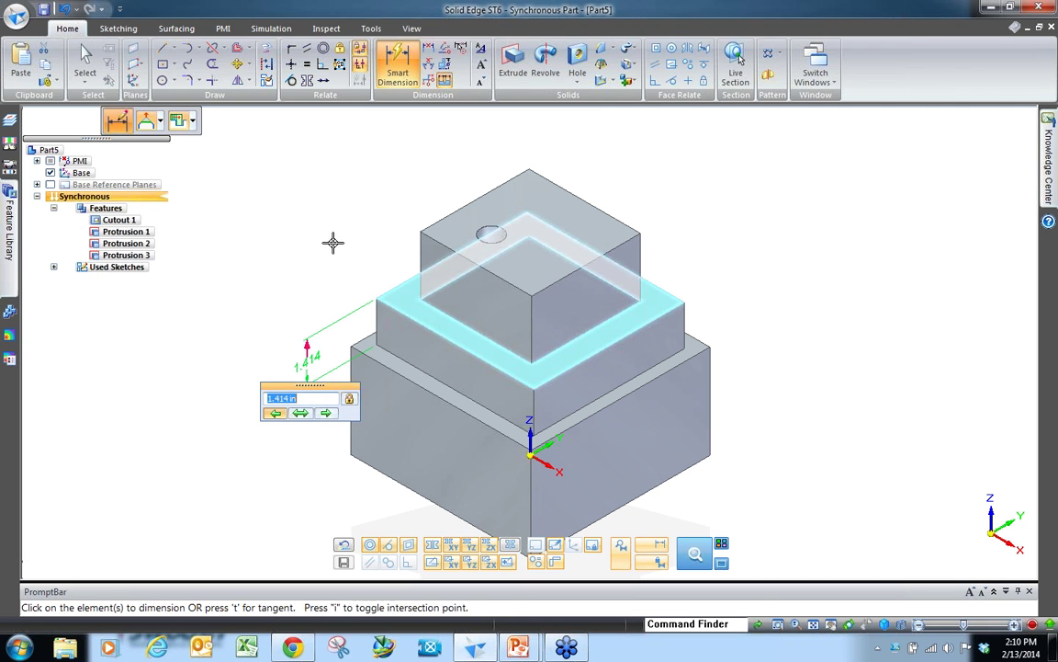
text(1)
key(Return)
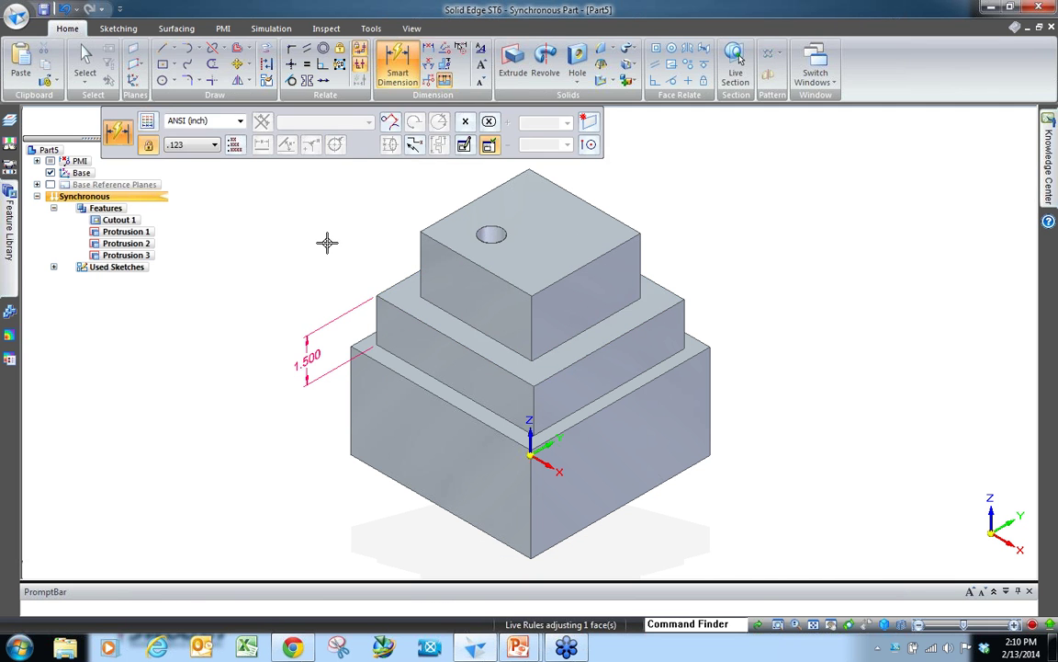
key(Escape)
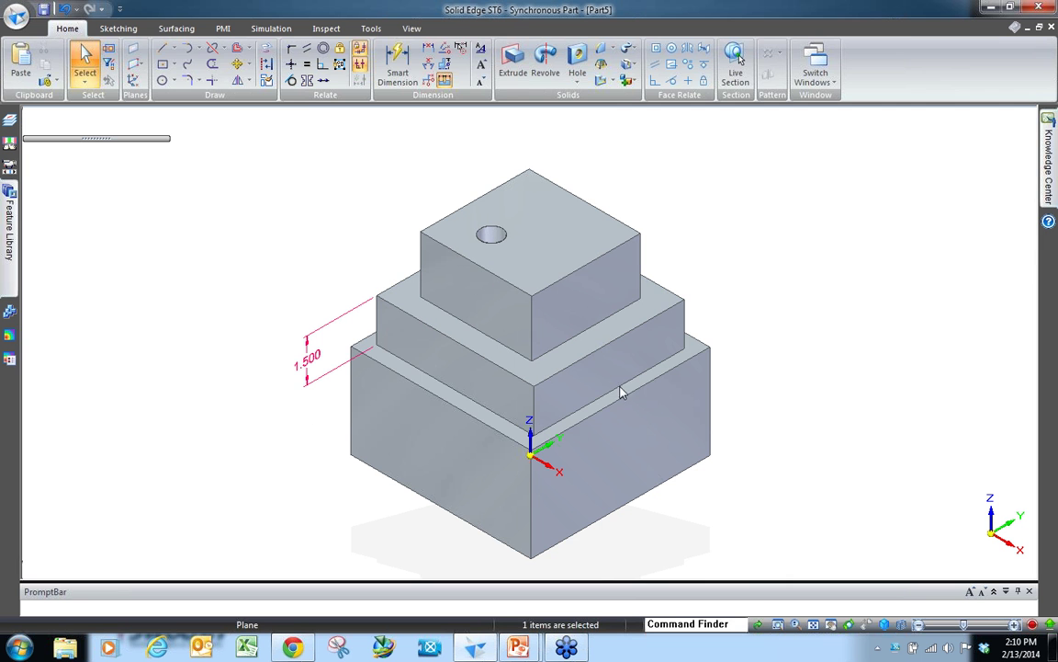
Step: Move the middle tier's upper face slightly upward together with the bottom tier's upper face
click(622, 371)
click(622, 371)
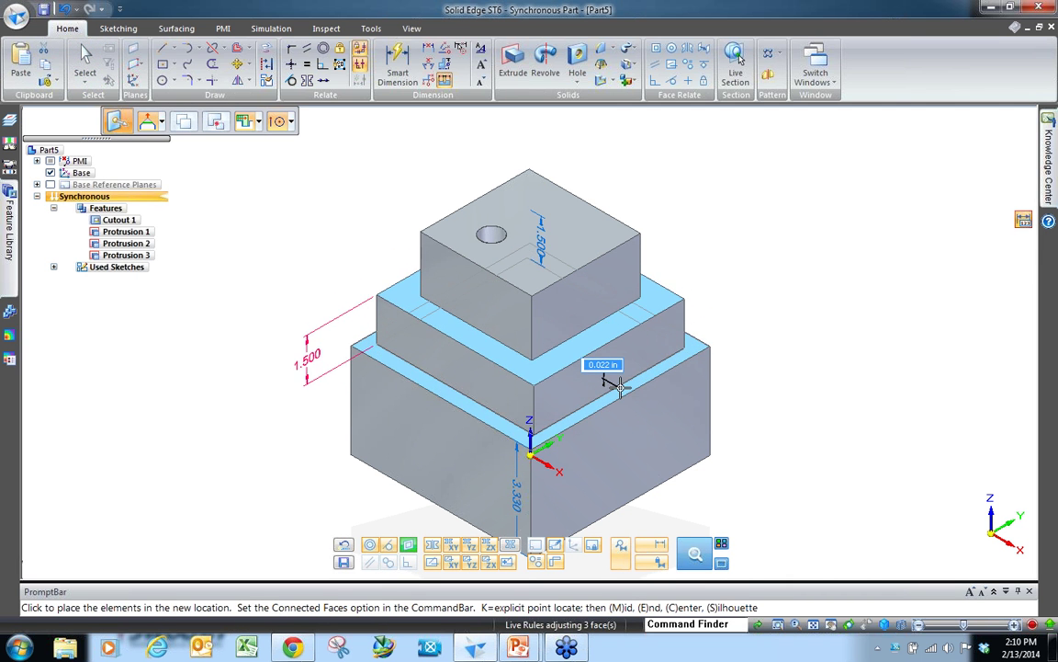
click(614, 369)
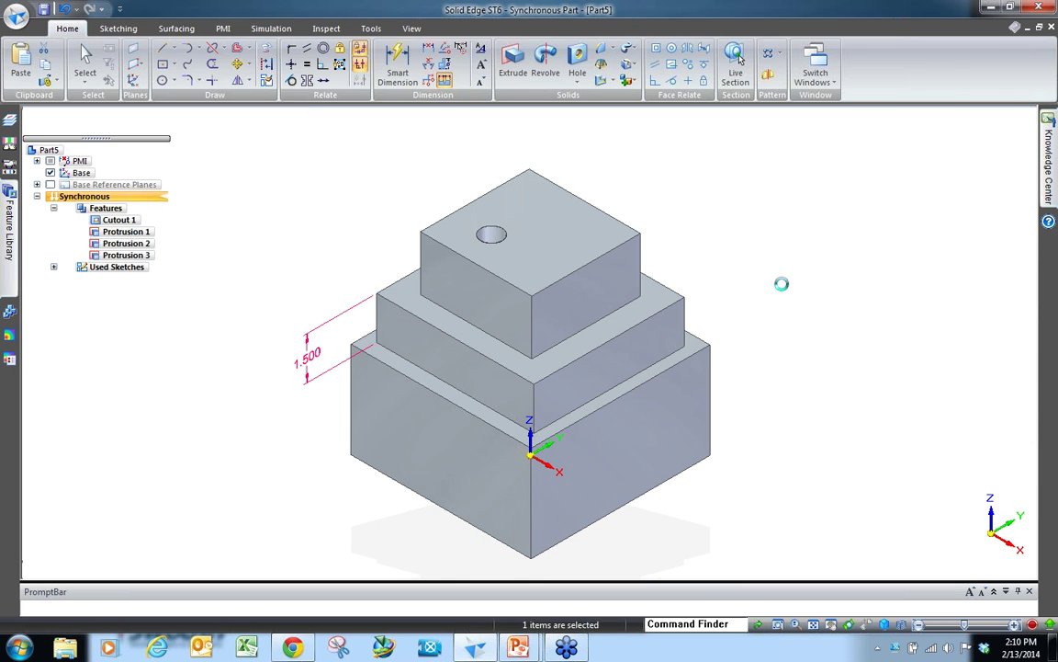
key(Escape)
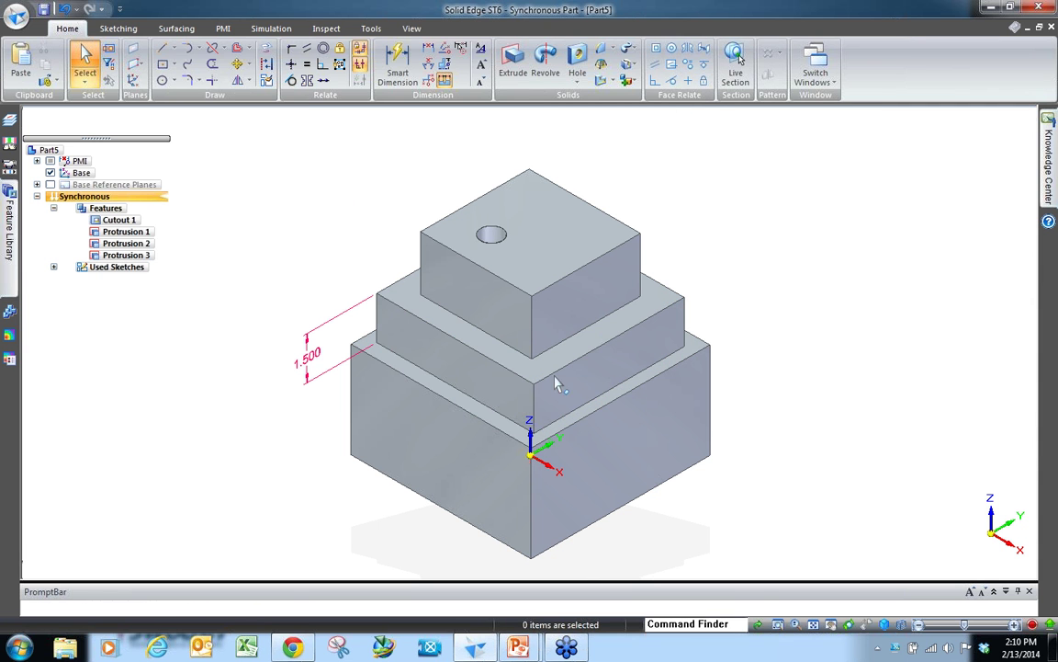
Step: Widen the bottom tier along Y by moving its negative-Y side face outward with symmetry about the base planes maintained
click(477, 462)
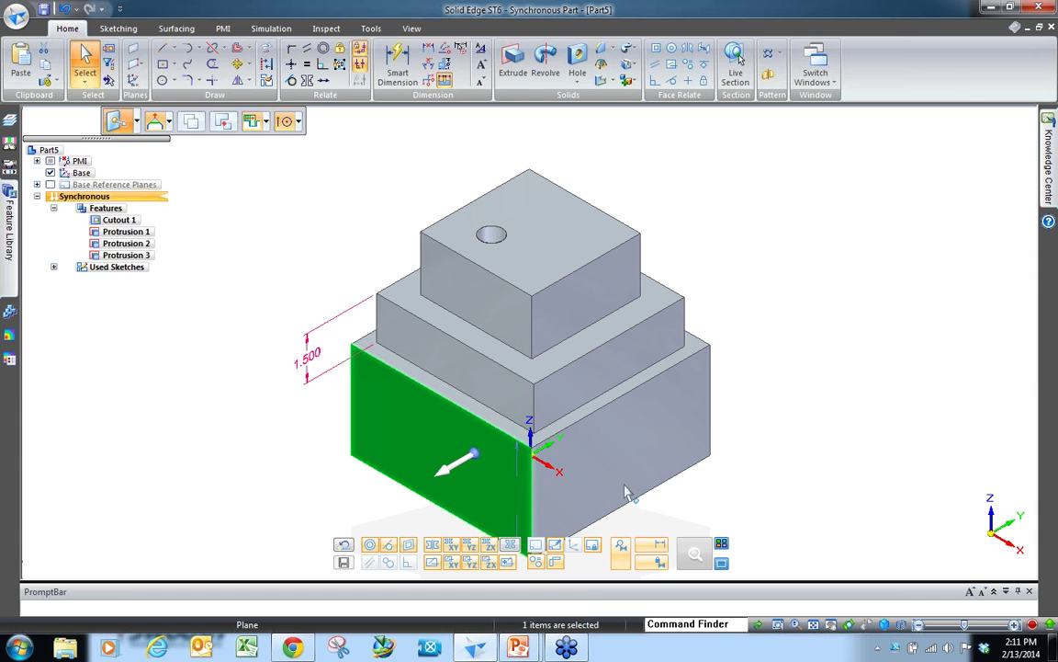
middle_drag(709, 449, 630, 367)
scroll(628, 368, up, 1)
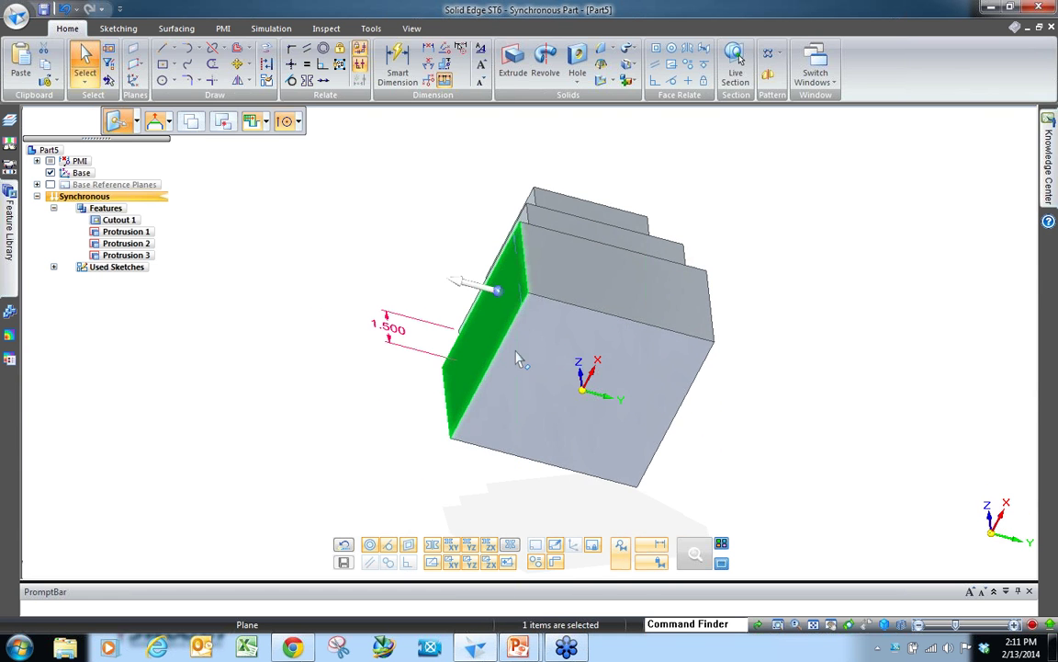
scroll(593, 391, up, 2)
scroll(588, 386, up, 2)
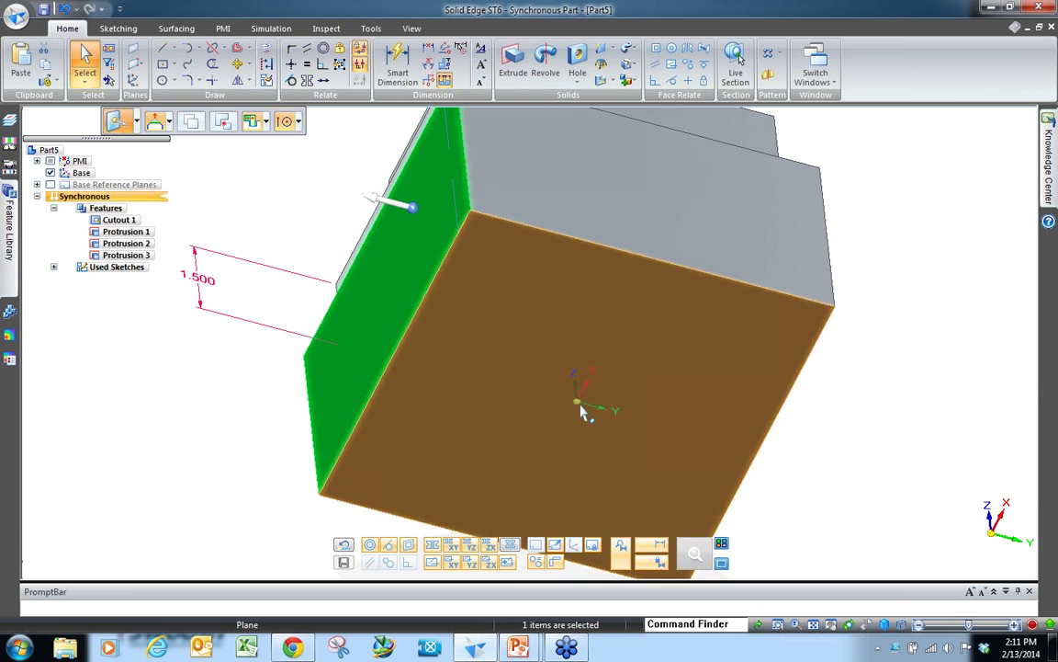
scroll(588, 404, down, 3)
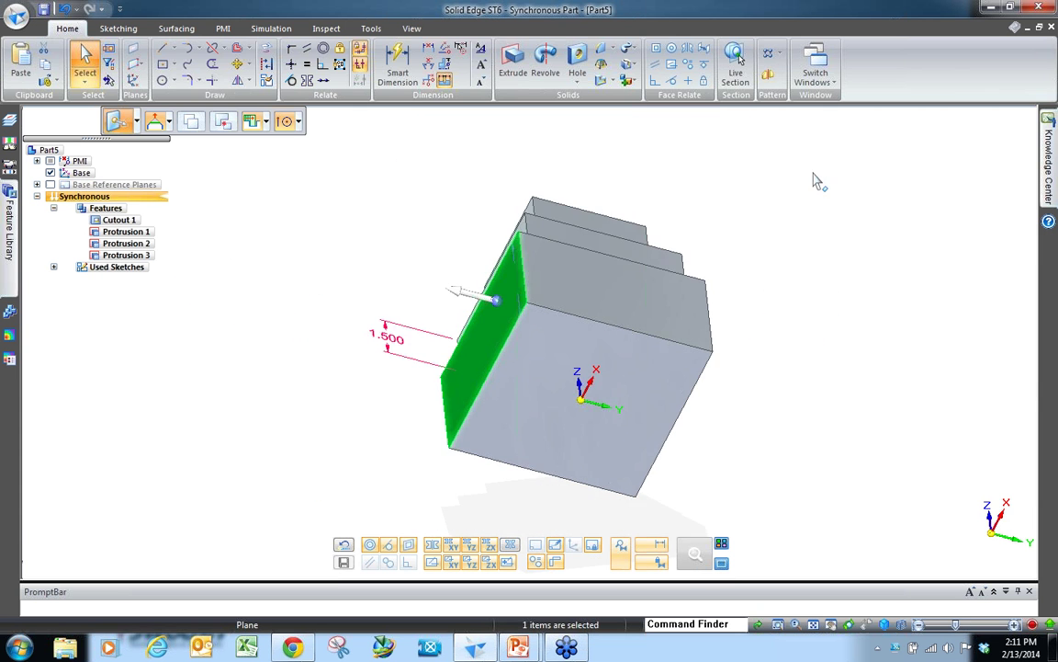
middle_drag(818, 182, 806, 335)
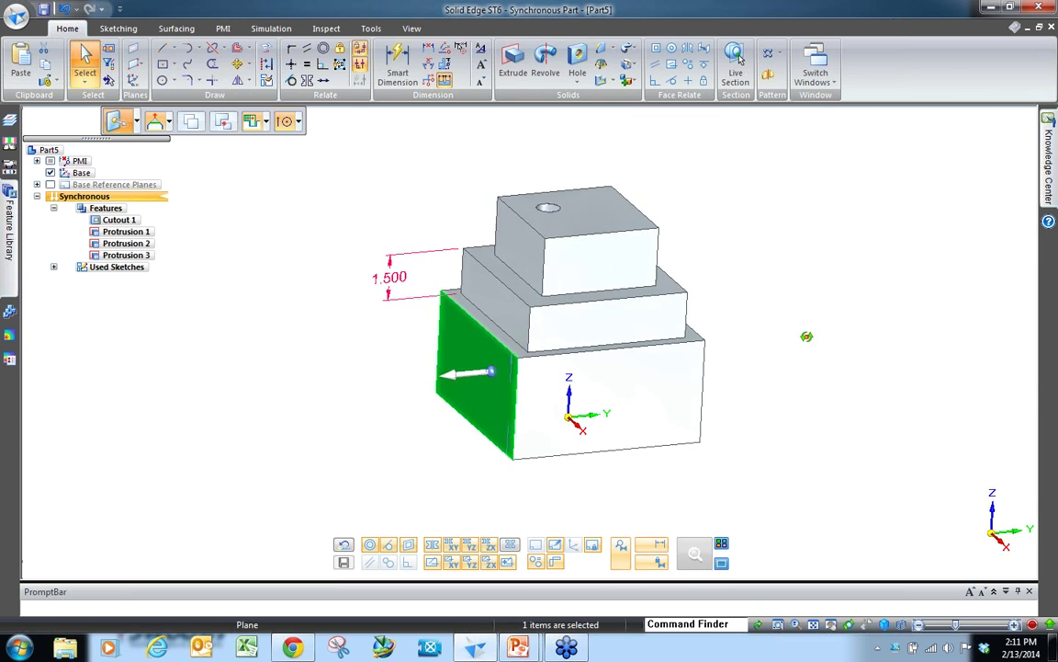
click(469, 378)
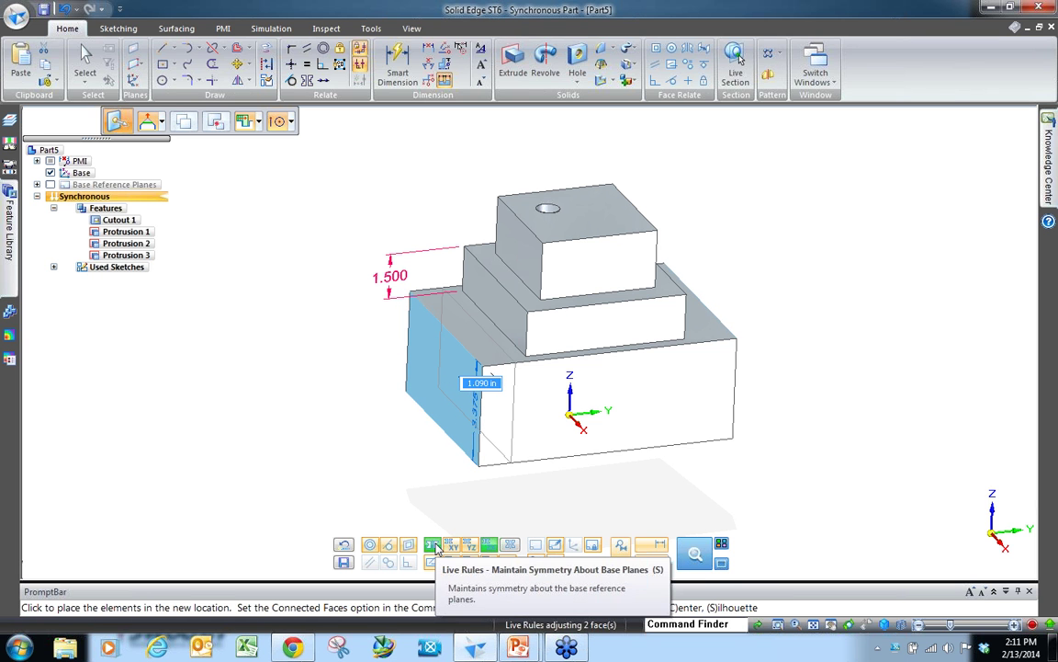
click(433, 547)
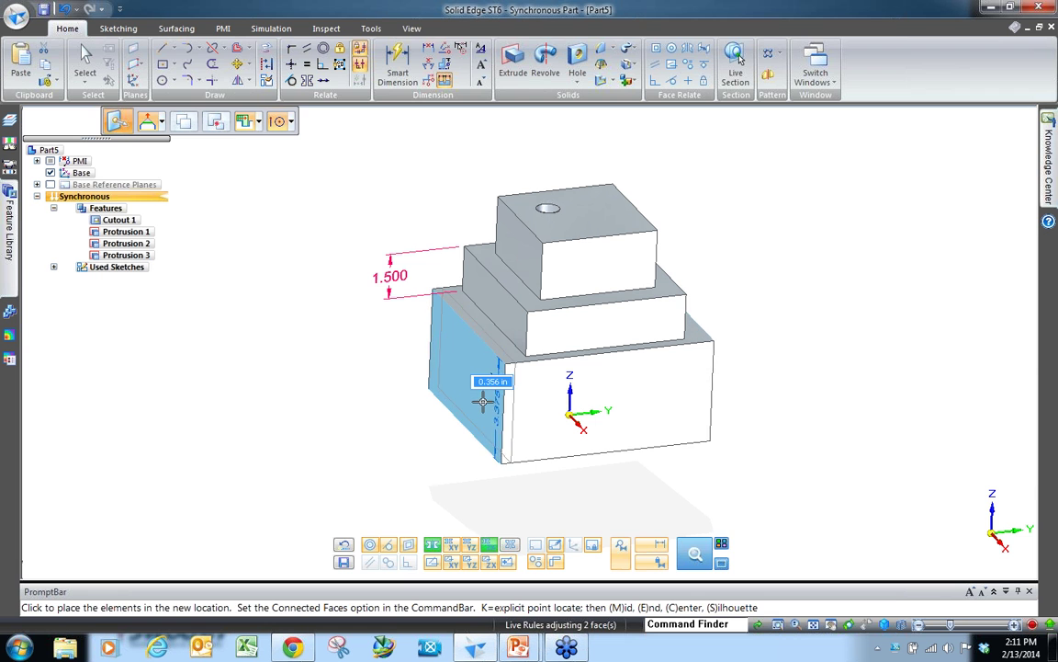
click(484, 399)
click(469, 367)
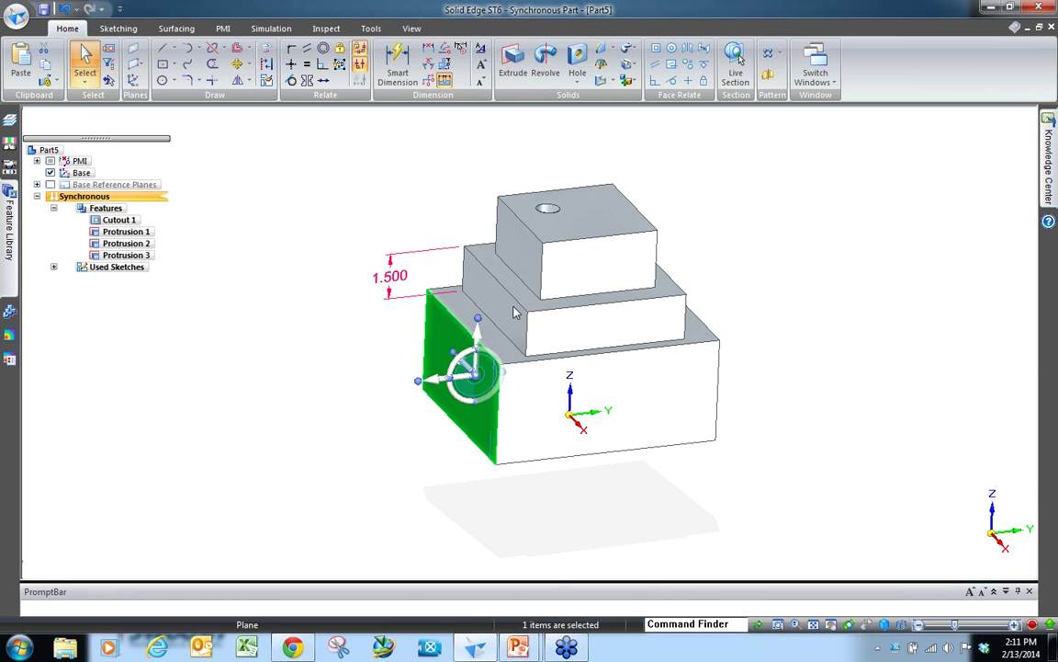
Step: Widen the middle tier slightly along Y by moving its negative-Y side face outward with base-plane symmetry maintained
click(504, 308)
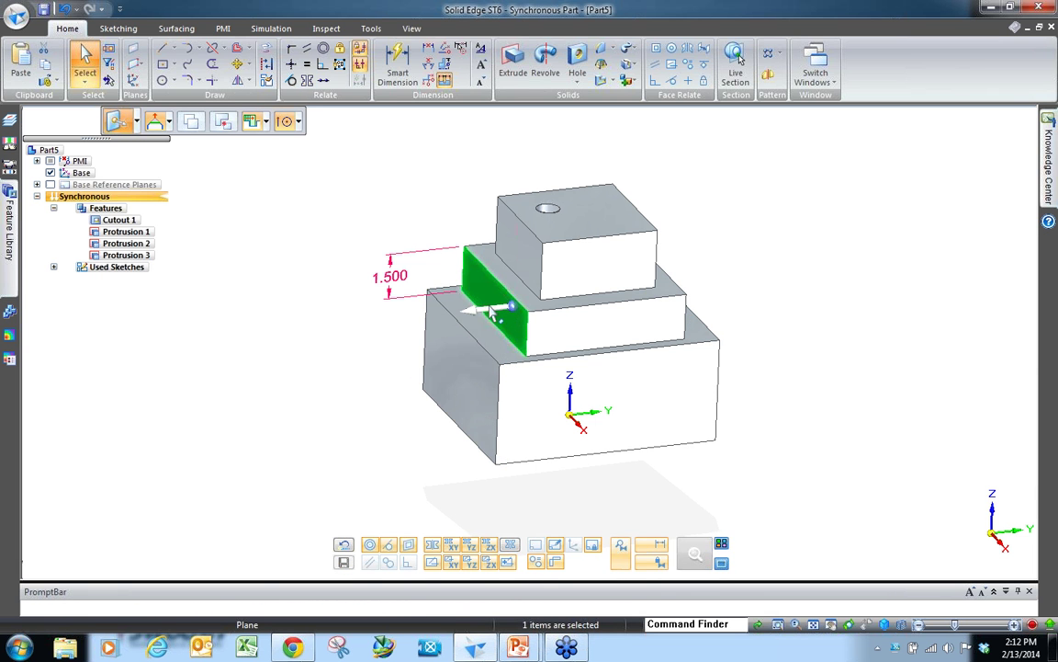
click(498, 310)
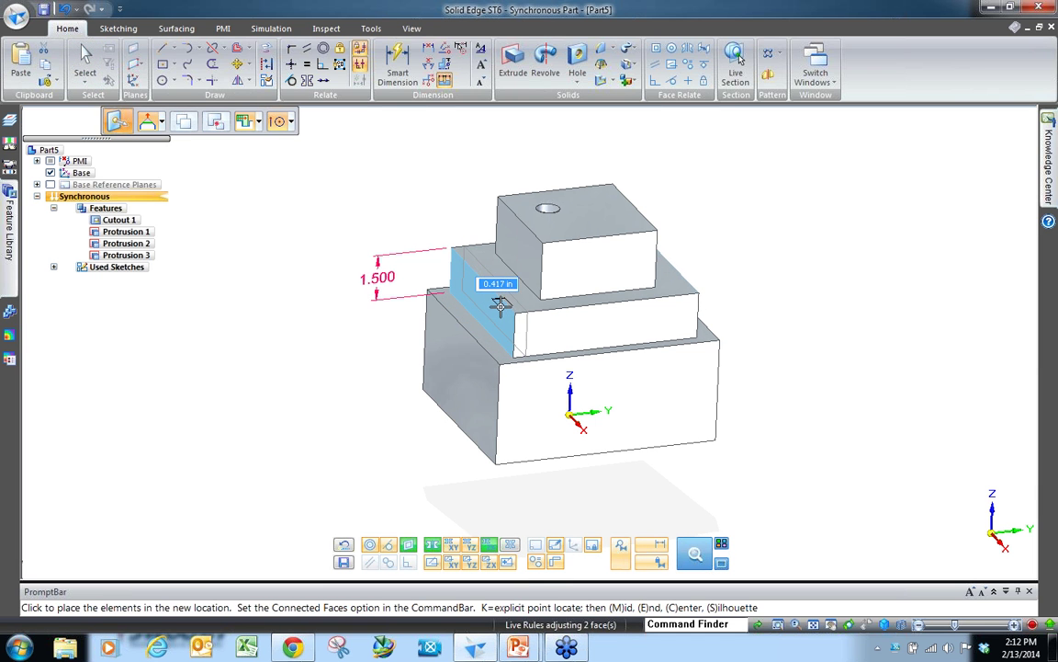
click(501, 306)
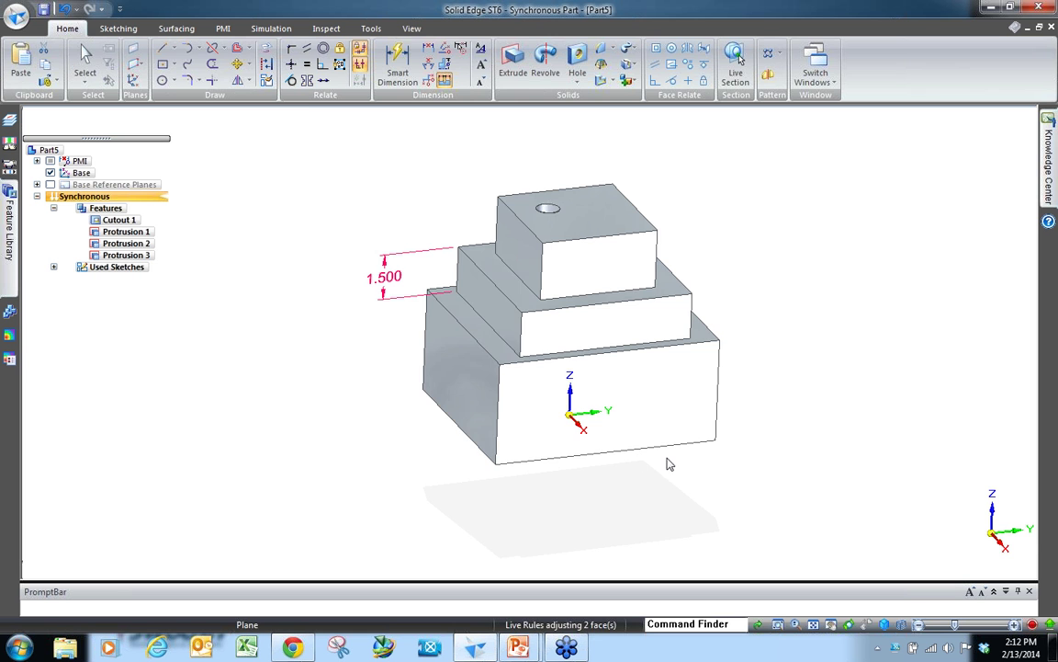
Step: Lengthen the bottom tier along X by moving its positive-X side face outward with base-plane symmetry maintained
middle_drag(634, 496, 681, 384)
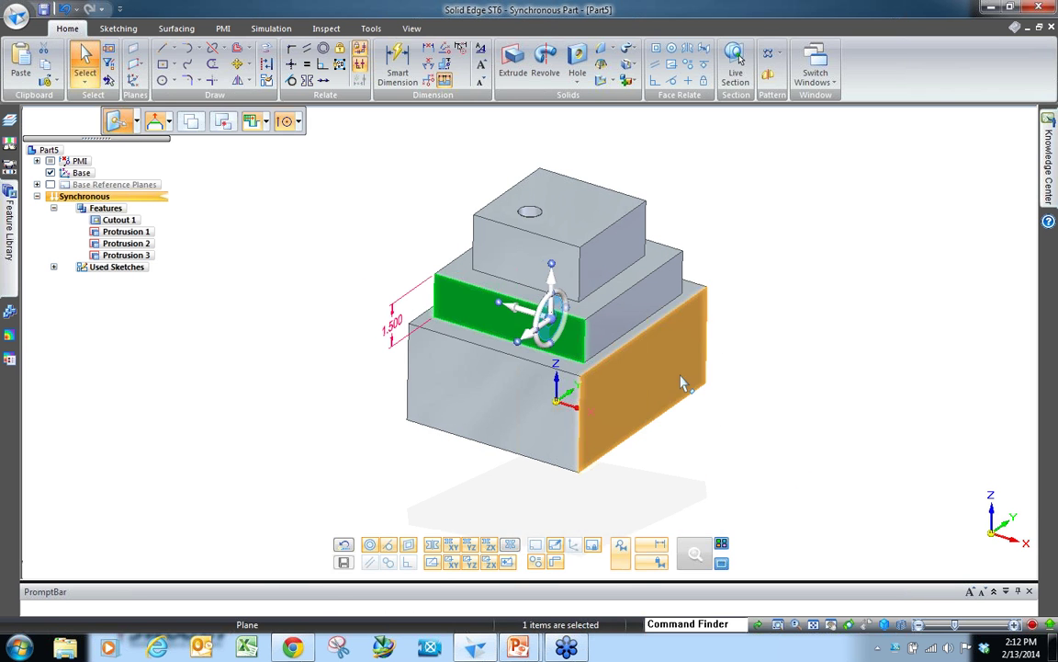
click(682, 383)
click(669, 369)
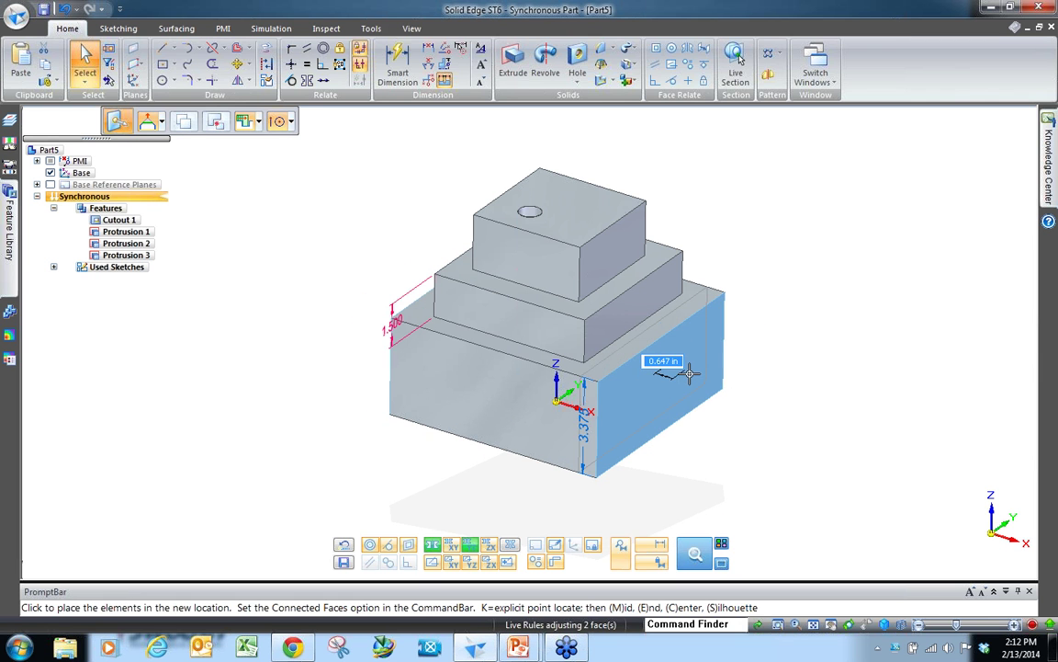
click(680, 373)
click(693, 382)
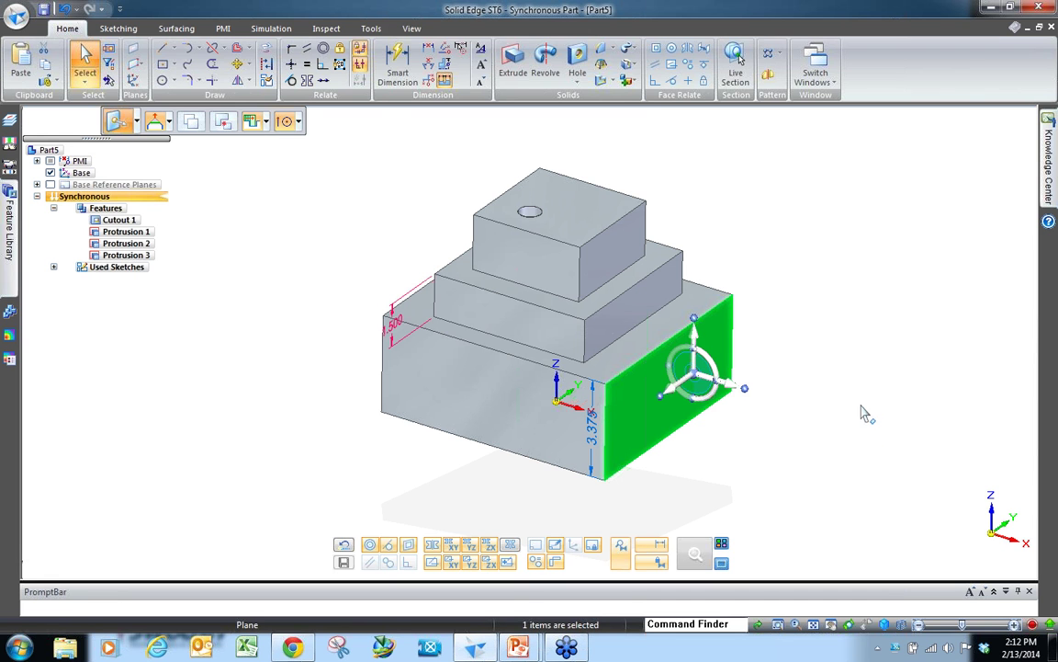
key(Escape)
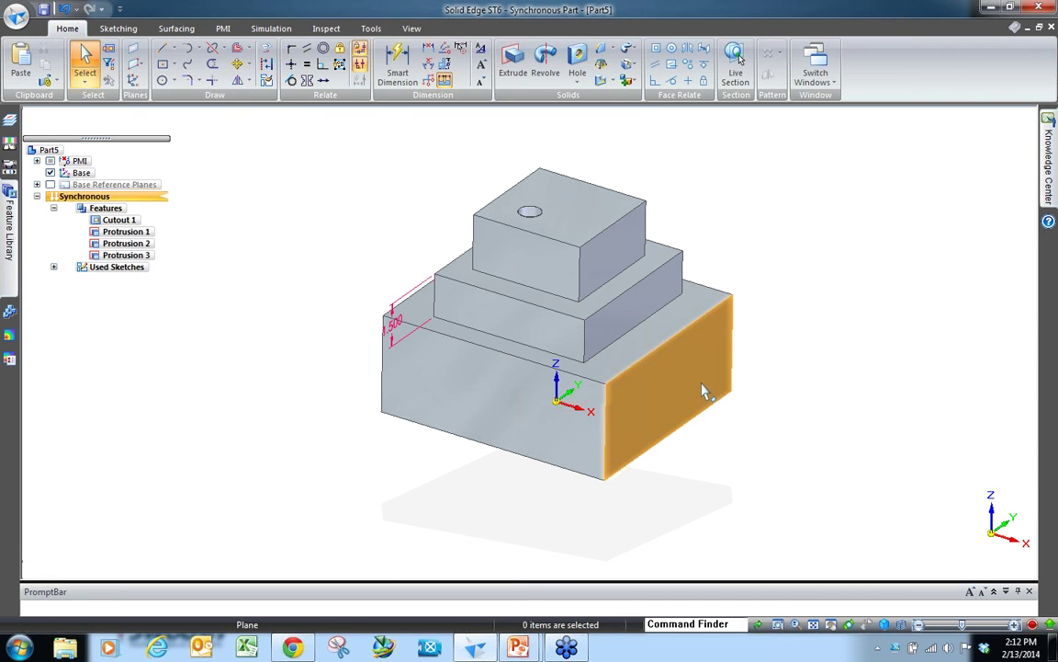
Step: Suspend the base-plane symmetry rule and move only the bottom tier's positive-X side face farther outward
click(643, 304)
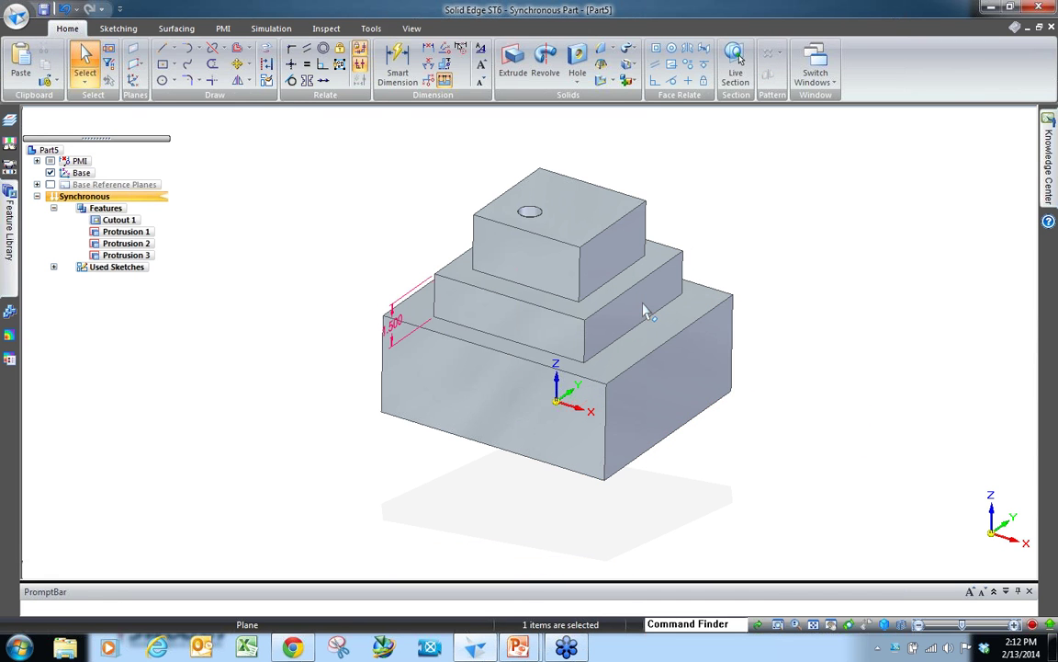
click(679, 393)
click(678, 387)
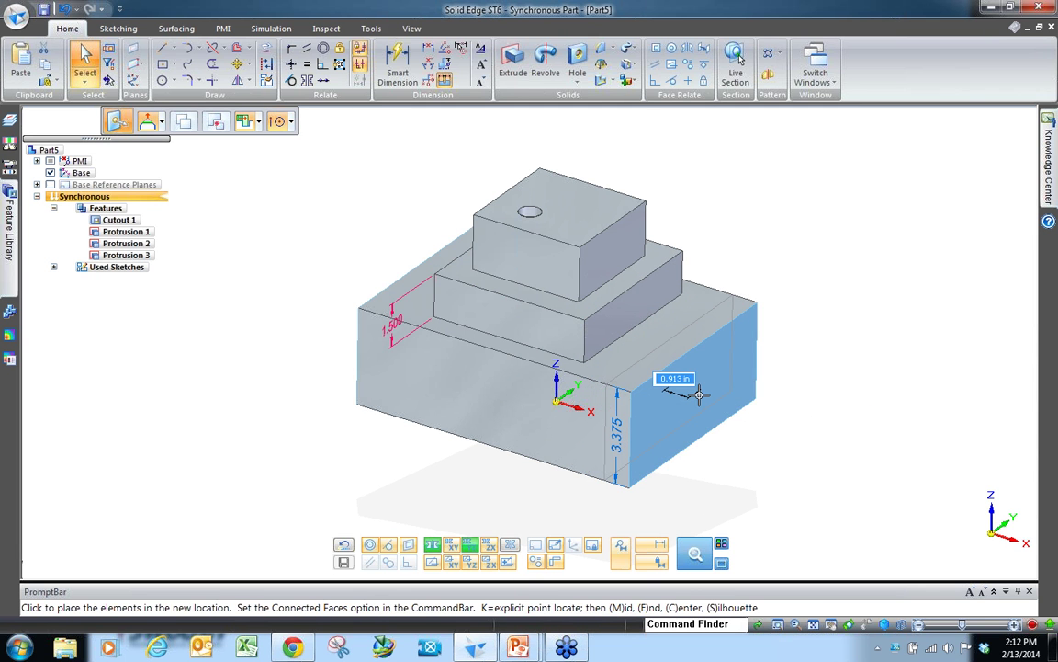
click(432, 544)
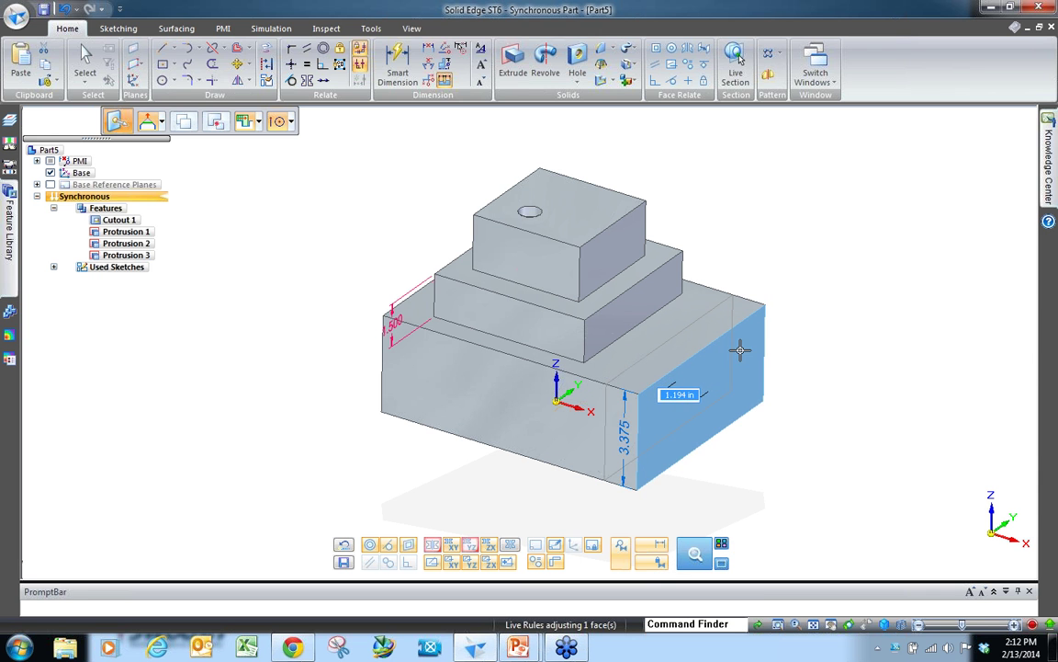
click(737, 352)
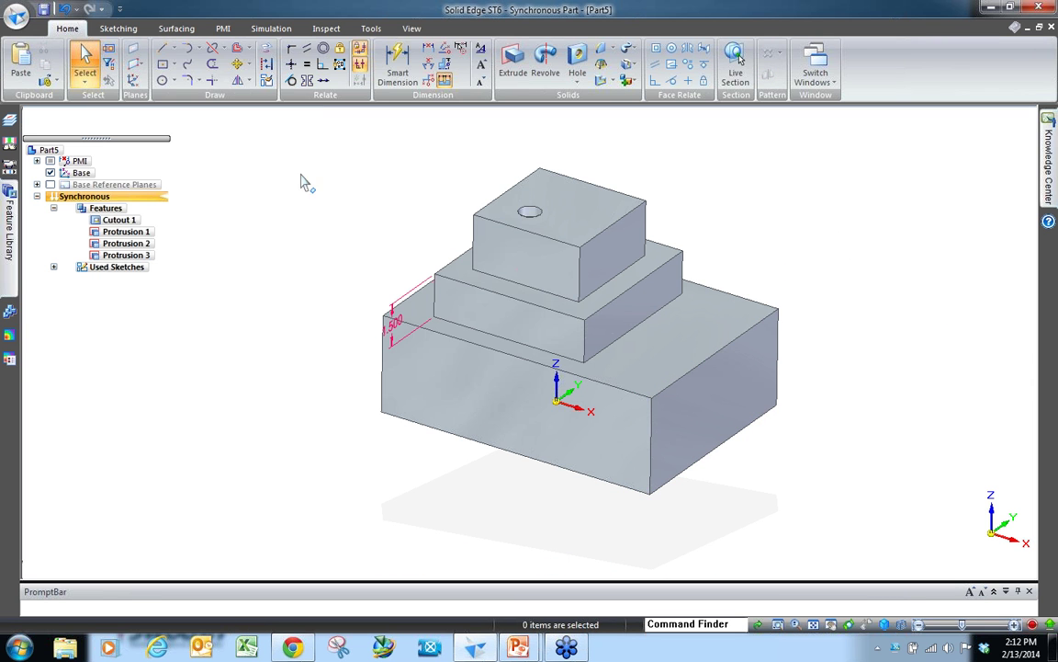
Step: Lock the sketch plane to the bottom tier's negative-Y side face and sketch a wide, low rectangle on it
mouse_move(667, 425)
middle_down()
mouse_move(639, 430)
mouse_move(662, 427)
mouse_move(652, 427)
middle_up()
click(726, 452)
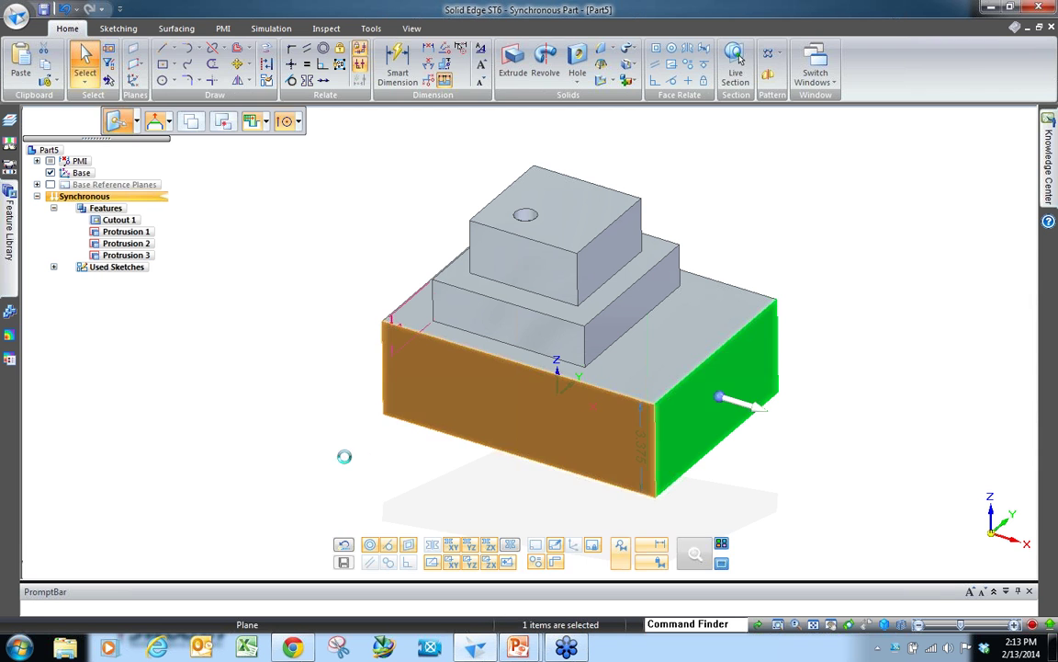
click(313, 413)
click(163, 62)
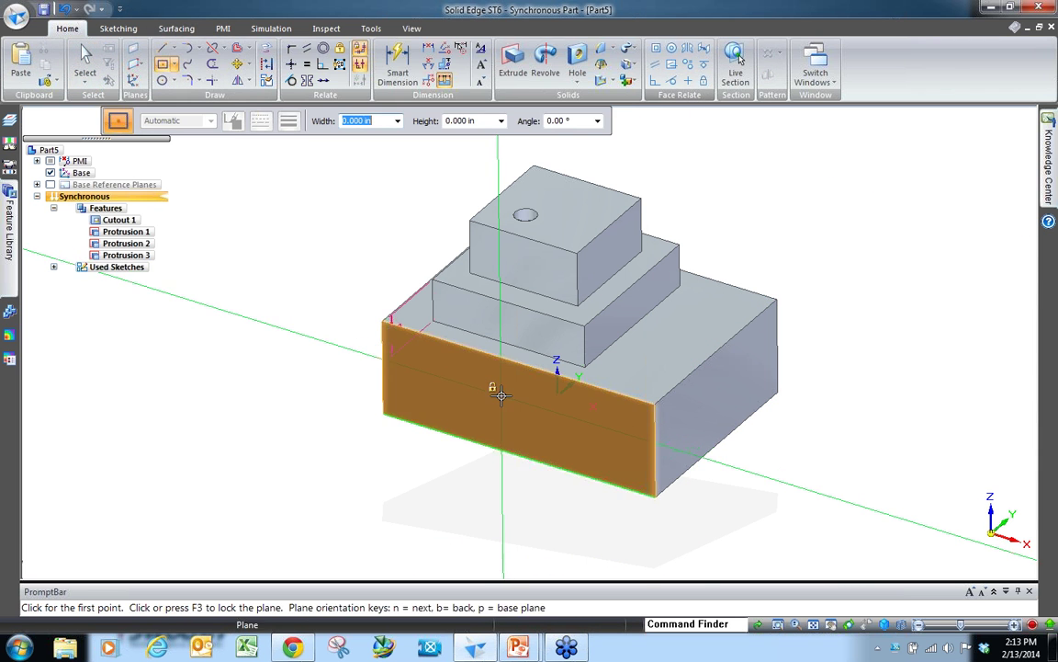
key(F3)
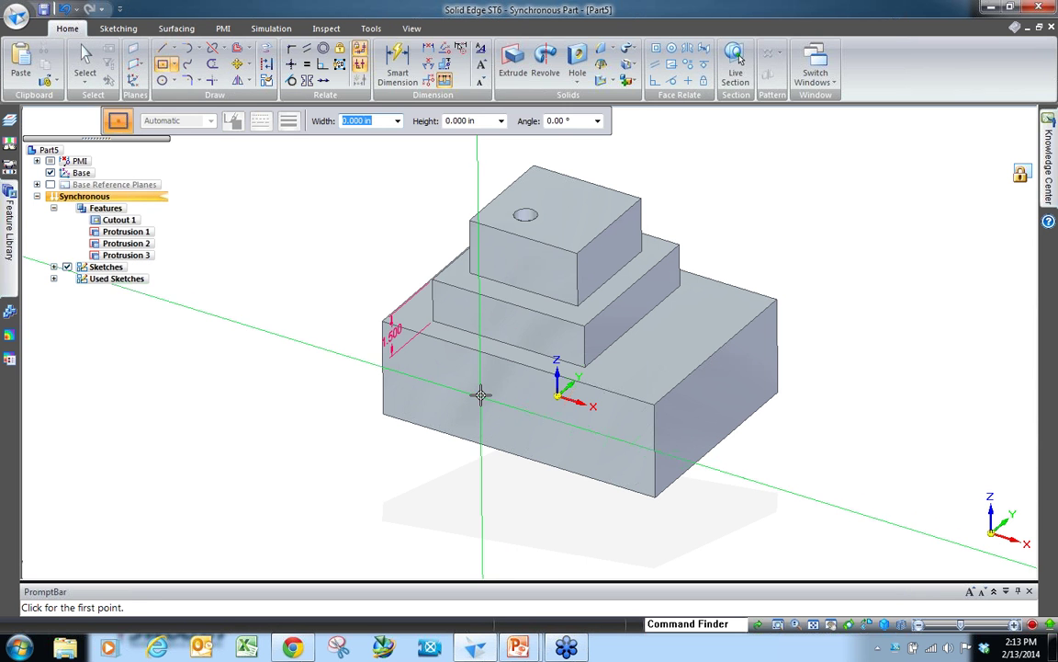
click(426, 363)
click(548, 397)
click(548, 427)
scroll(513, 406, up, 3)
key(Escape)
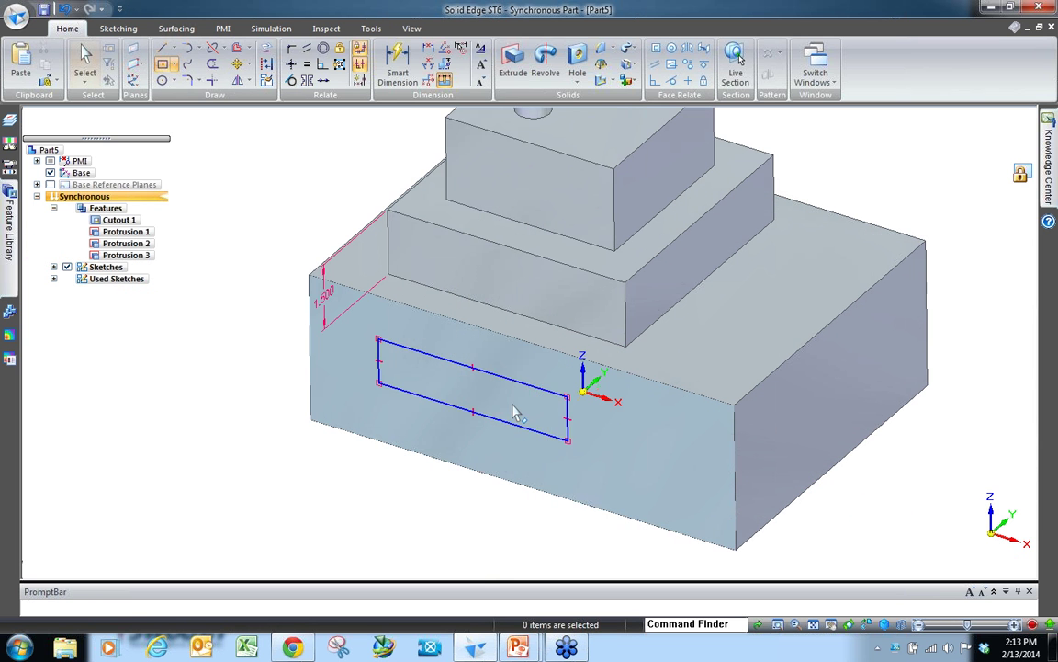
Step: Cut the rectangular region about 1.768 in deep into the bottom tier
click(517, 401)
key(Escape)
click(554, 357)
click(557, 358)
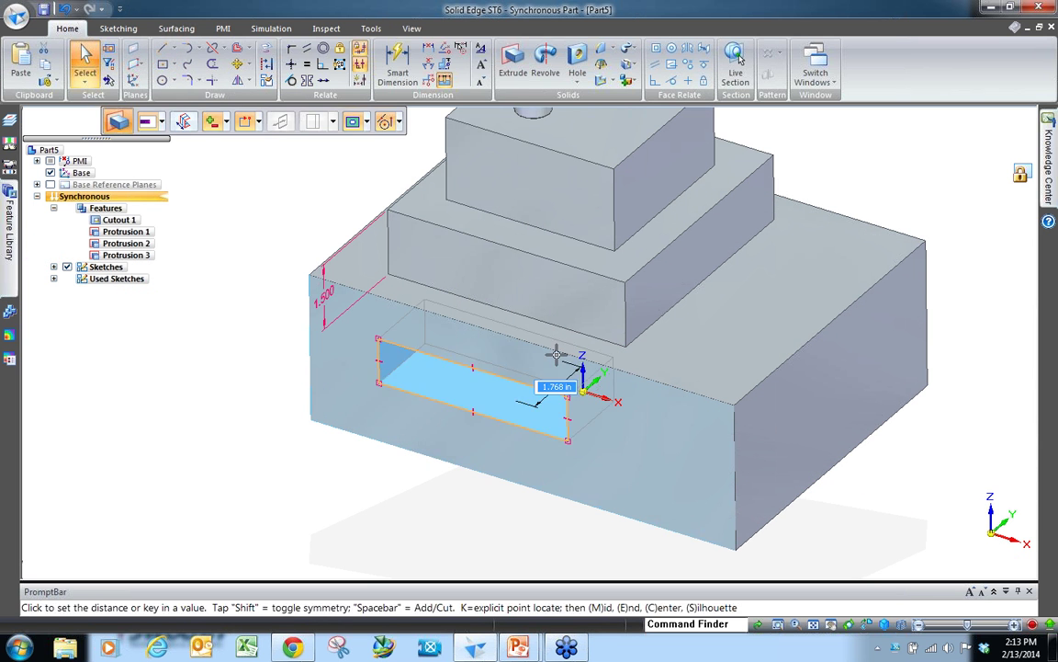
click(413, 345)
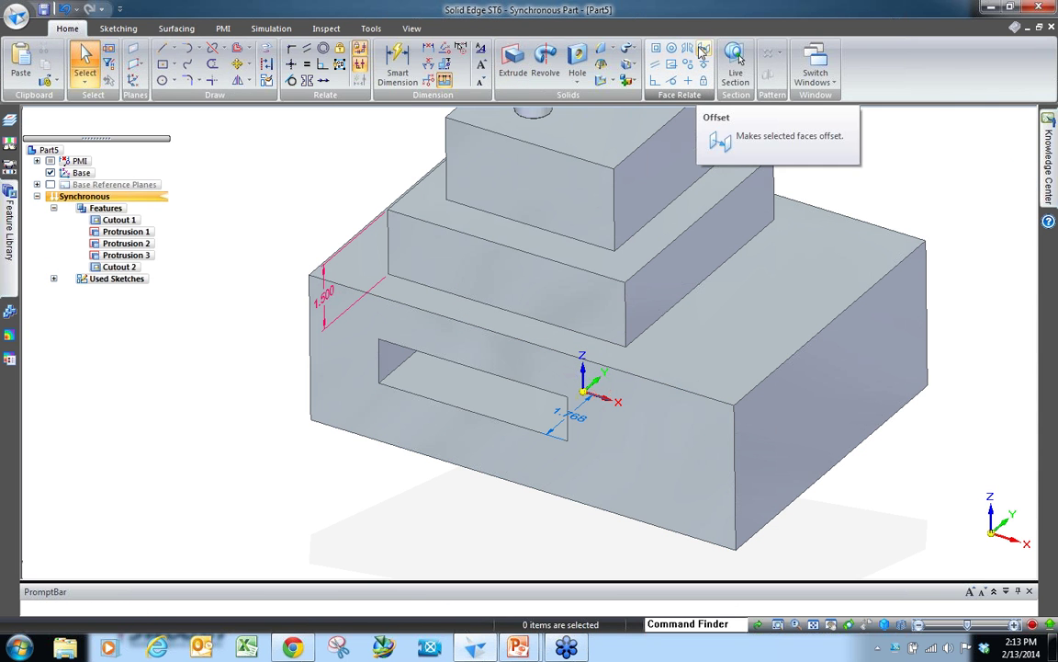
Step: Add an Offset face relationship of 1 in between the rectangular cutout's upper inner face and the bottom tier's upper face
click(704, 50)
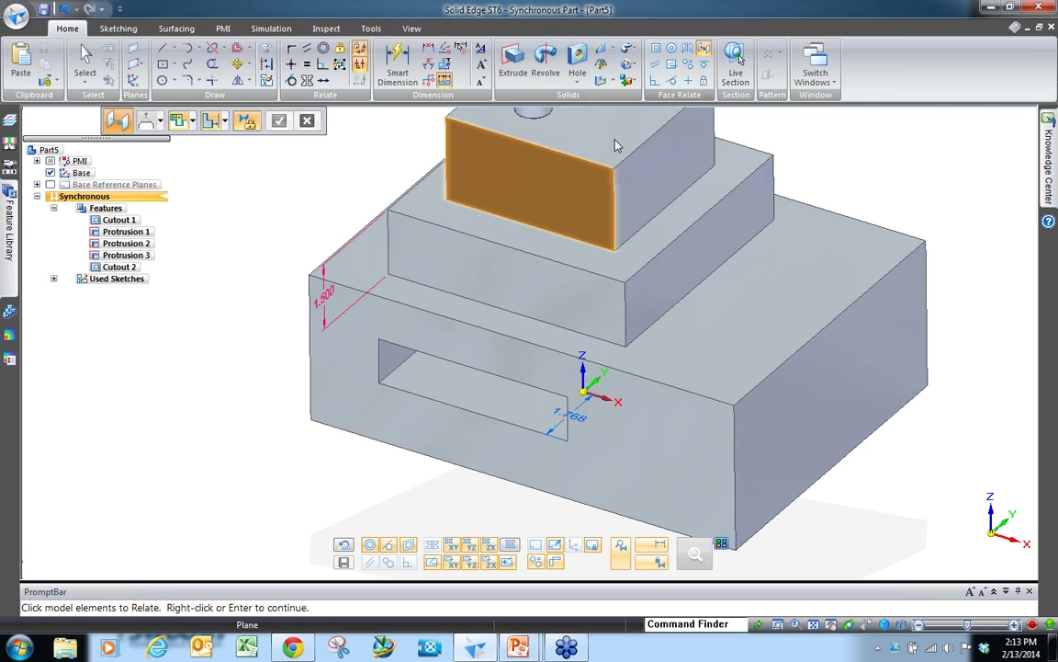
middle_drag(616, 145, 487, 285)
click(516, 332)
right_click(481, 294)
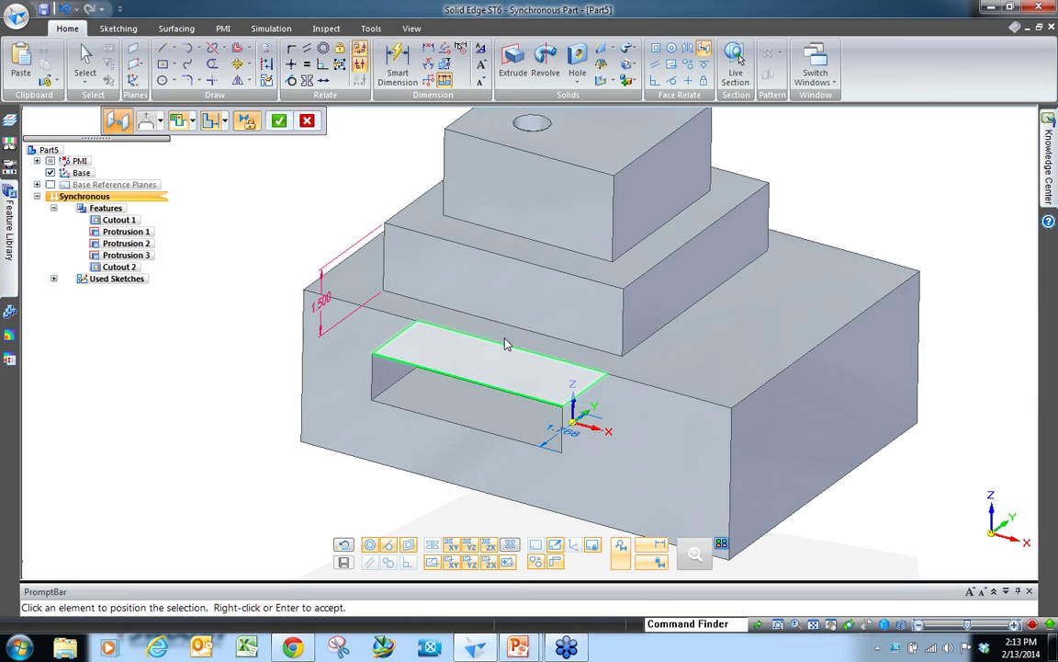
click(506, 342)
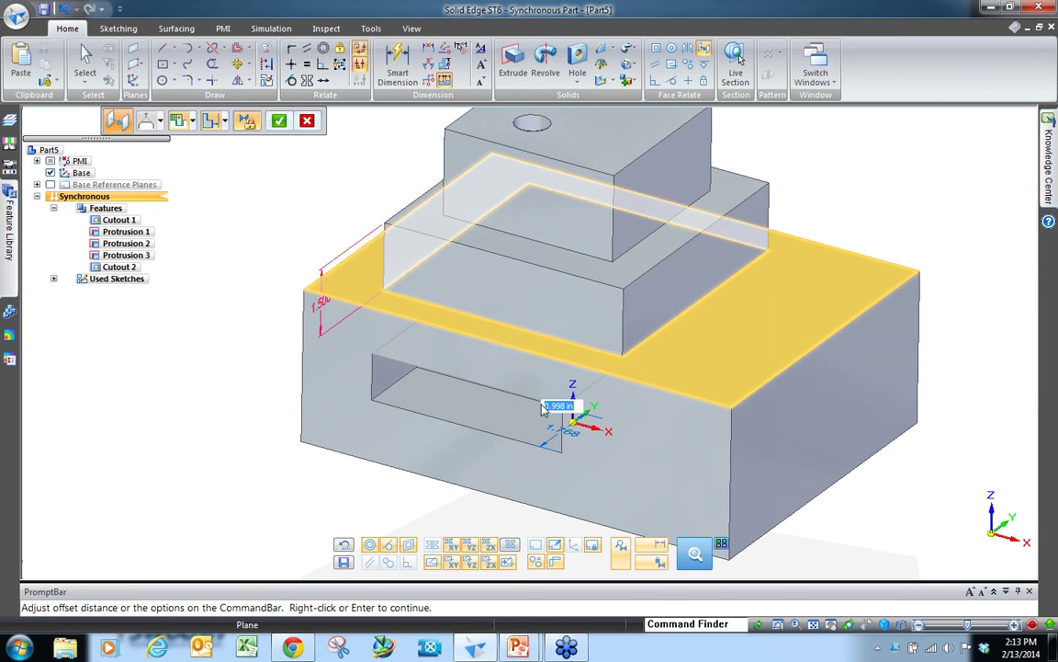
text(1.)
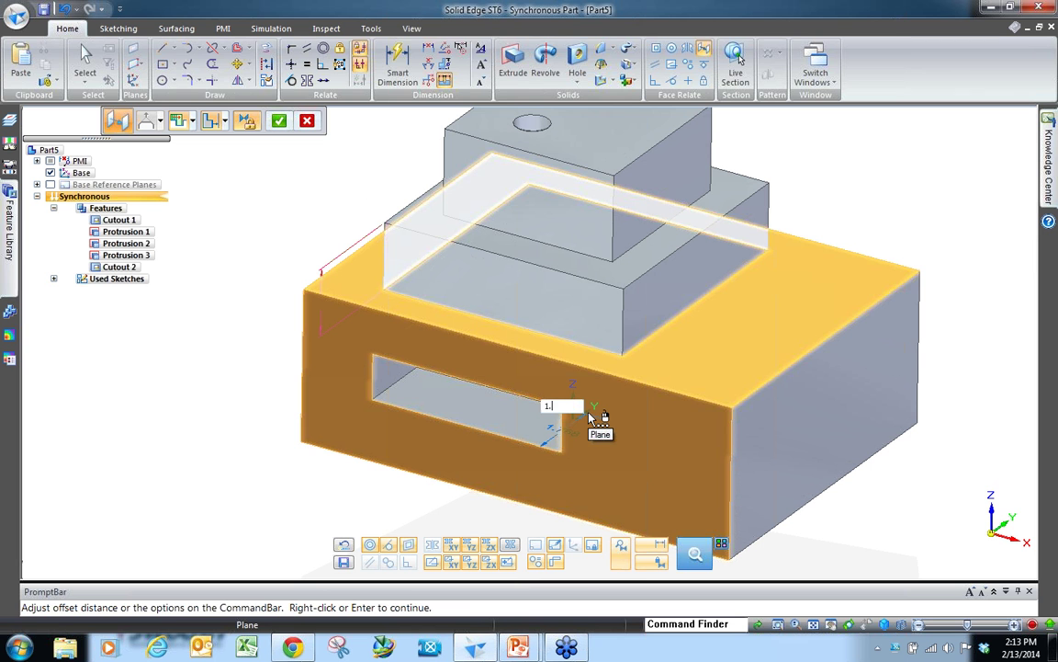
key(Return)
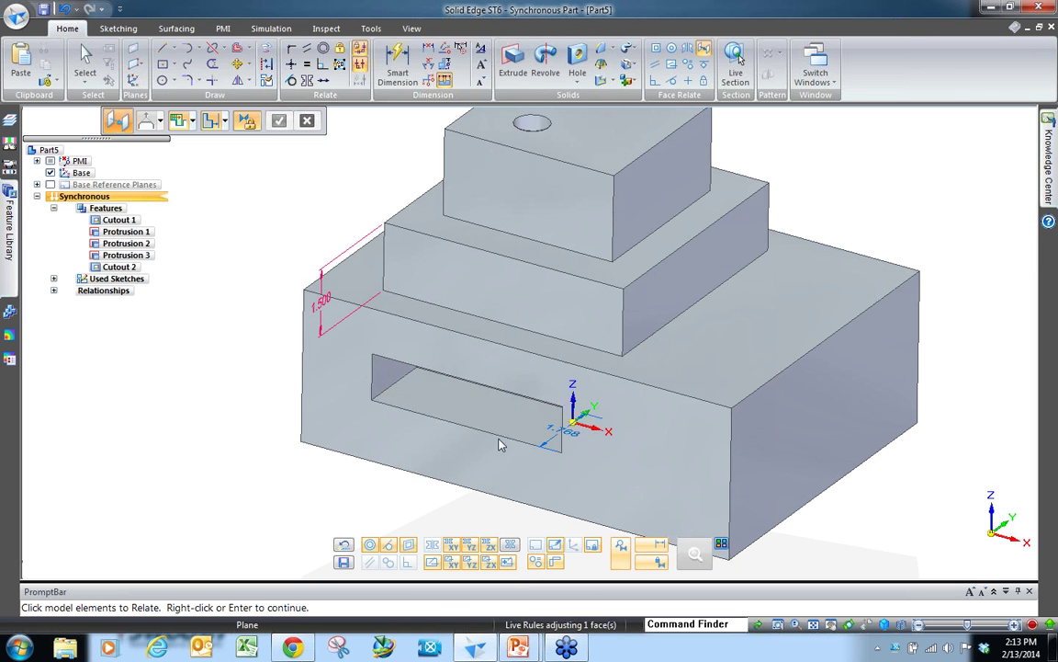
Step: Expand the part's relationships and select the new offset relationship to examine the faces it ties together
click(53, 291)
click(113, 302)
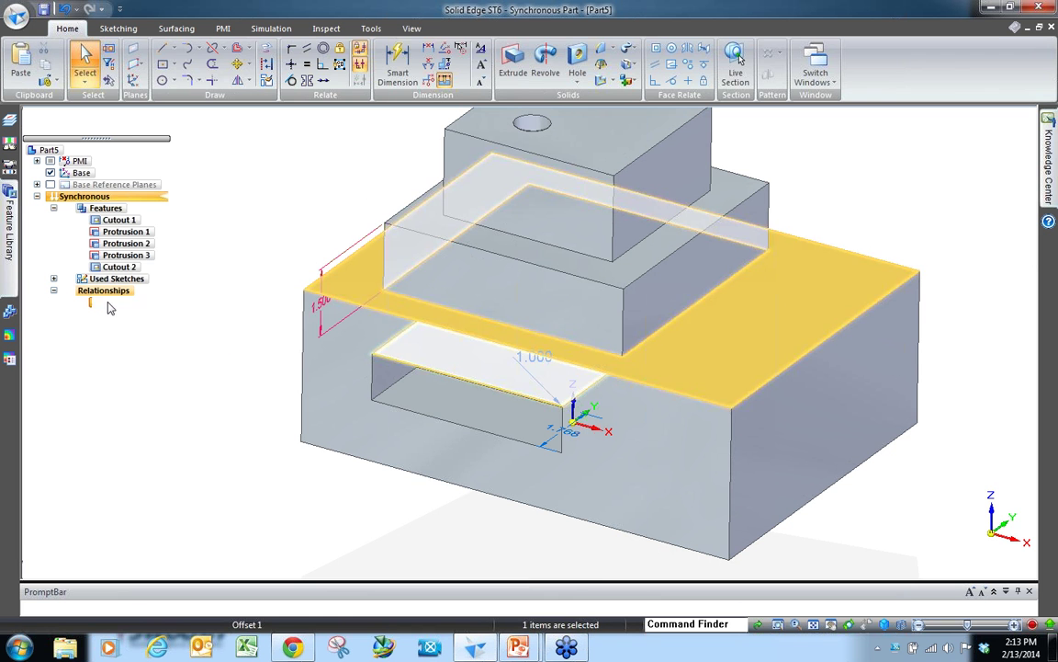
middle_drag(274, 287, 581, 338)
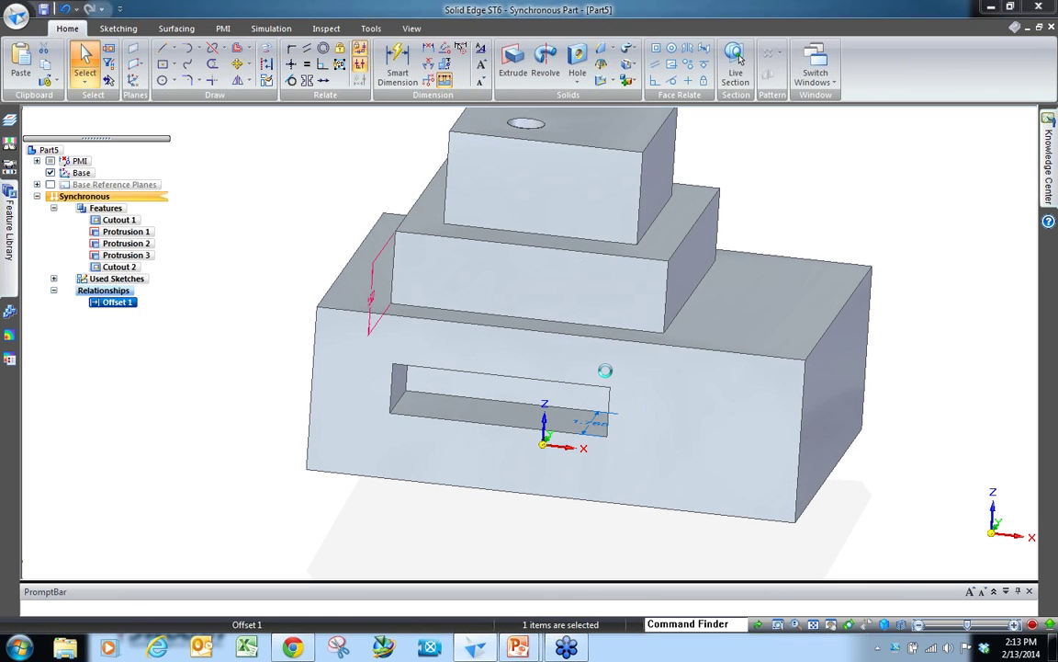
Step: Set the Offset relationship between the cutout's upper inner face and the bottom tier's upper face to 1 in
click(605, 371)
text(1)
key(Return)
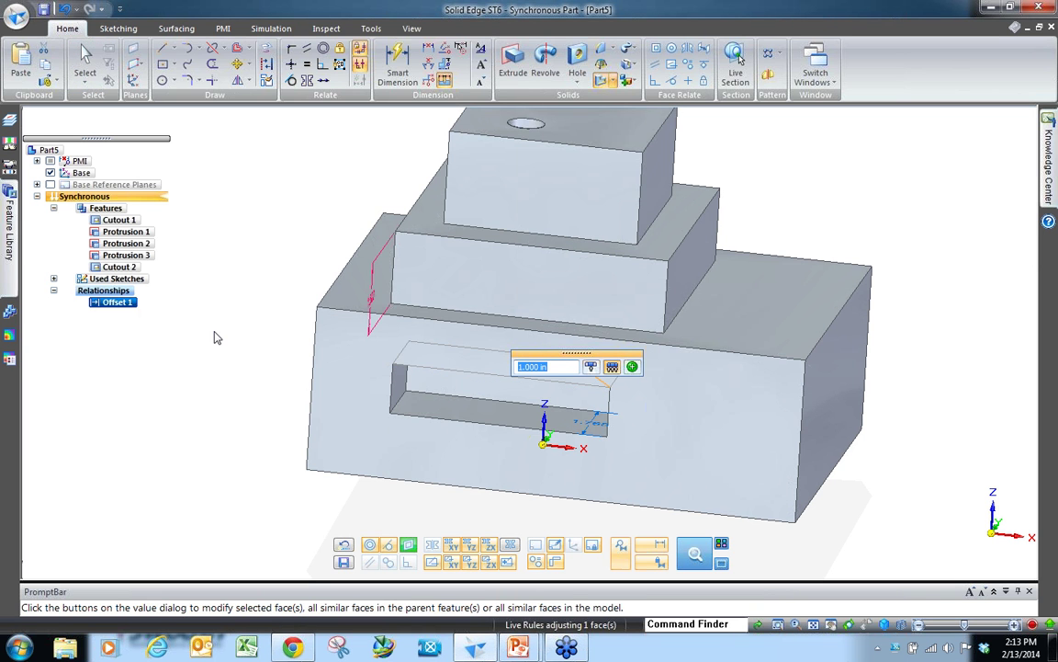
key(Escape)
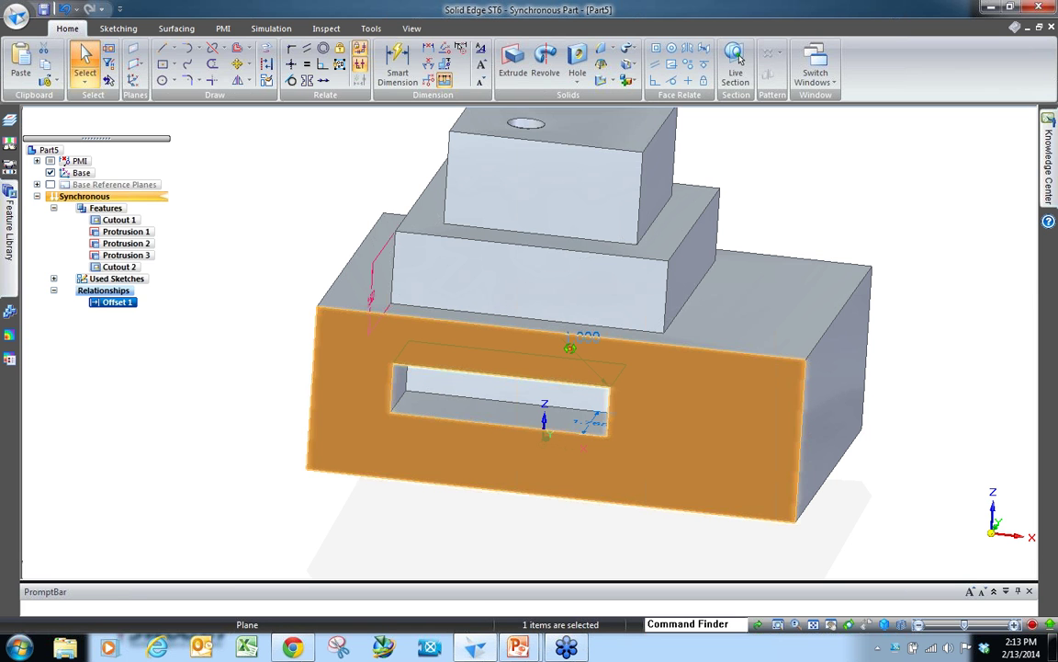
Step: Select the cutout's upper inner face to examine its offset relationship, and clear the selection
middle_drag(538, 405, 534, 340)
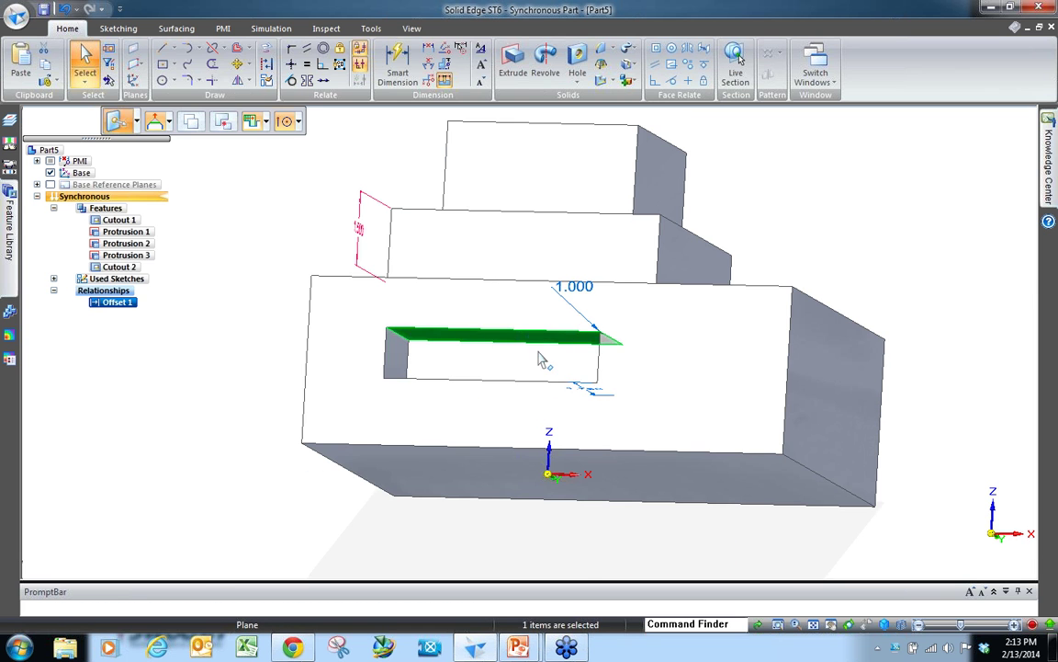
click(540, 355)
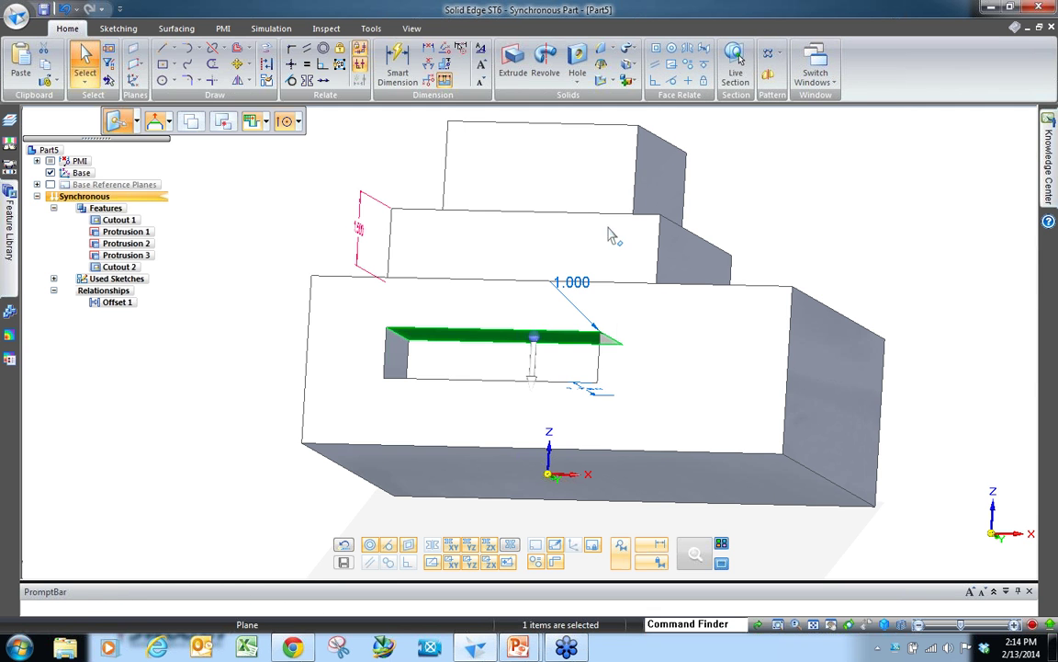
click(802, 239)
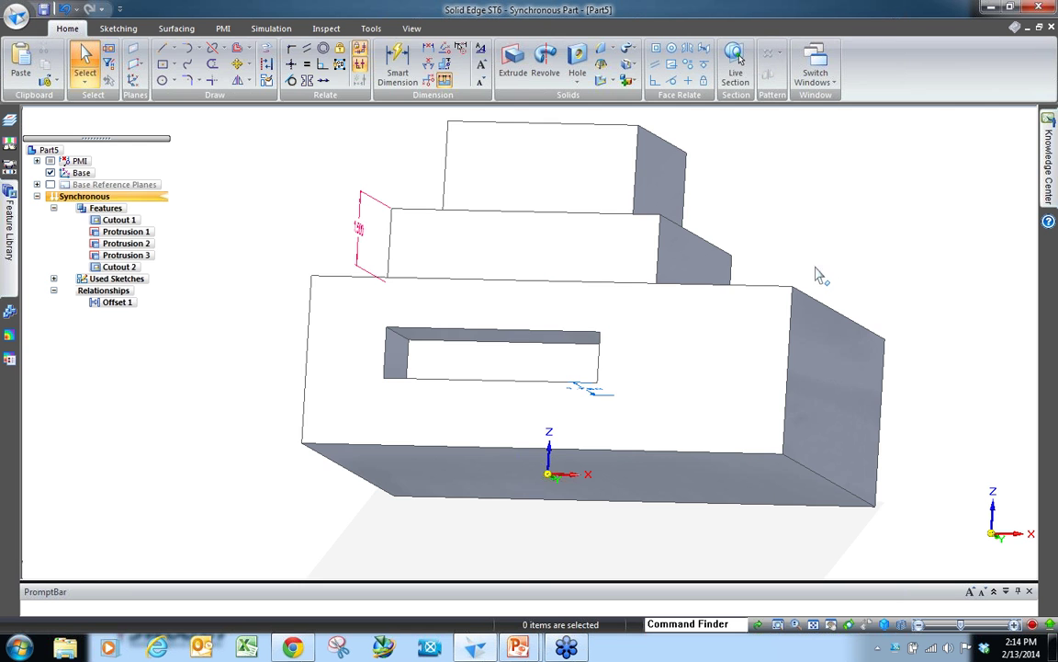
Step: Move the bottom tier's positive-X side face inward
middle_drag(815, 271, 831, 289)
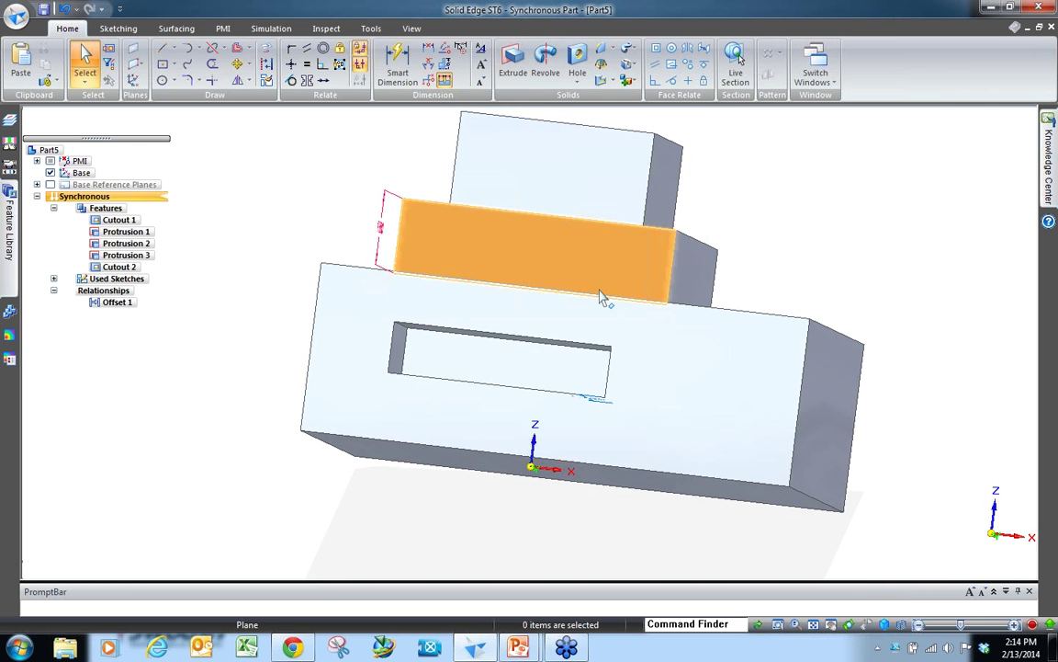
key(ctrl+i)
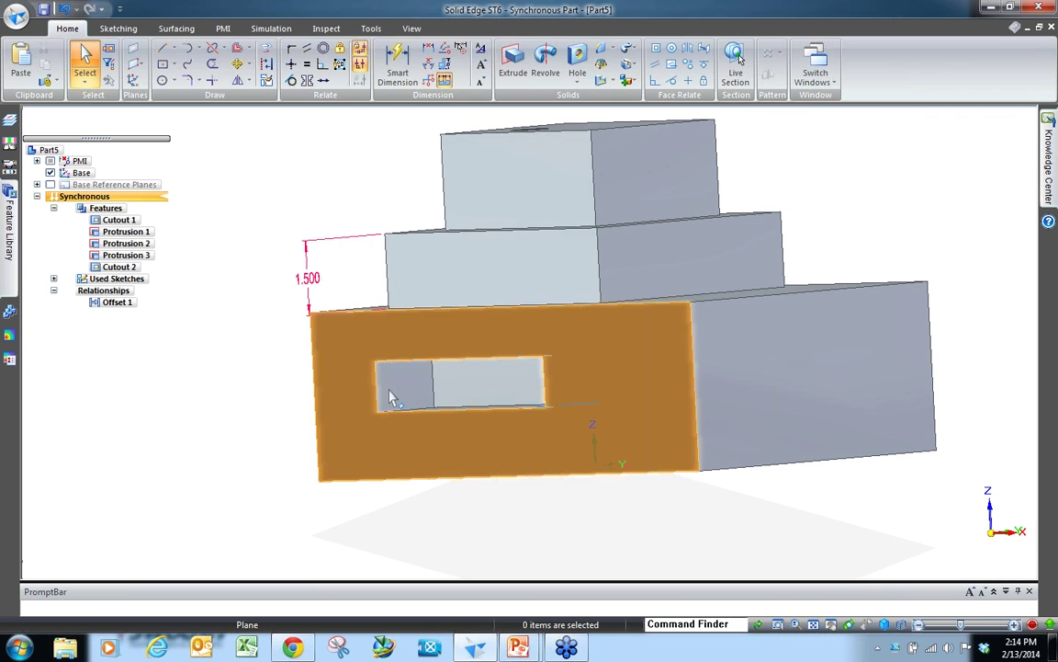
middle_drag(544, 352, 831, 440)
click(832, 437)
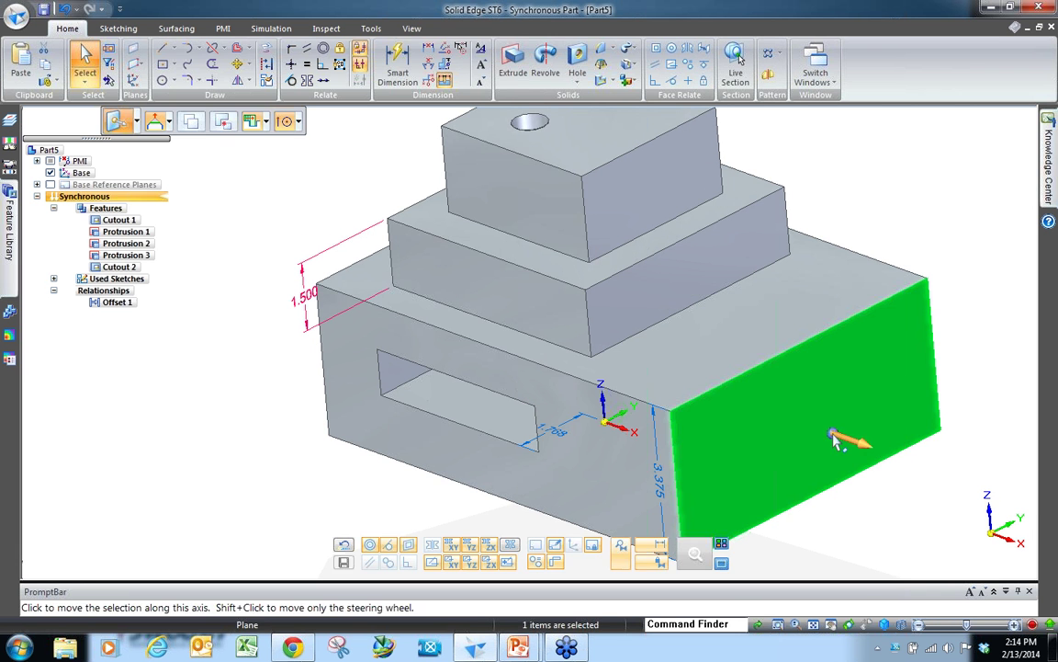
click(831, 432)
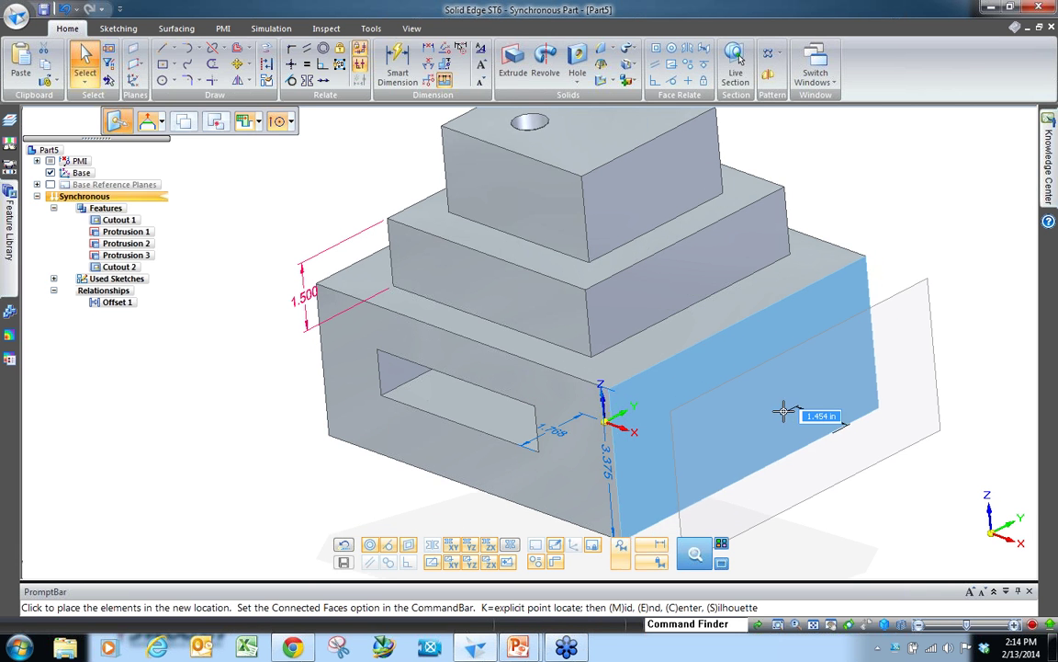
click(789, 415)
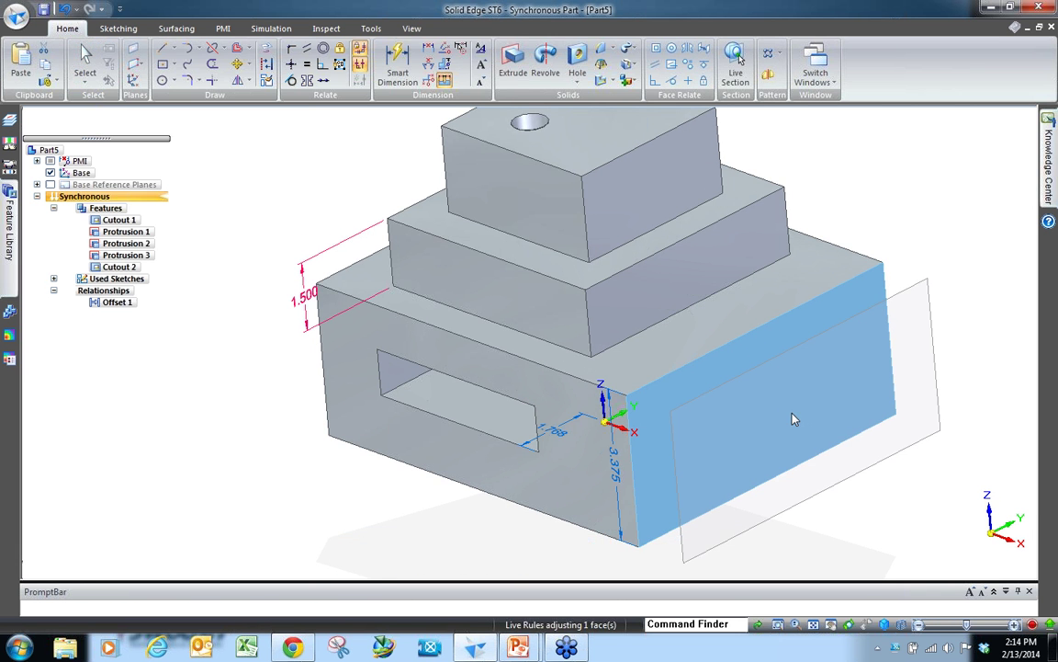
Step: Move the middle tier's negative-Y side face inward about 0.036 in, using the symmetry live rules, and clear the selection
click(515, 307)
click(511, 305)
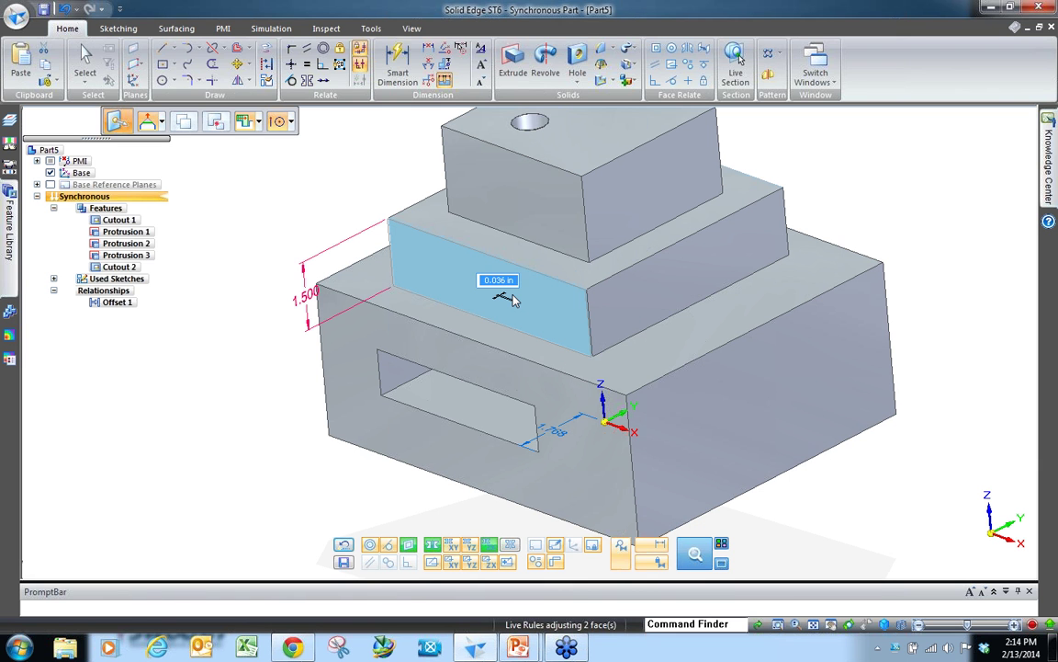
click(513, 300)
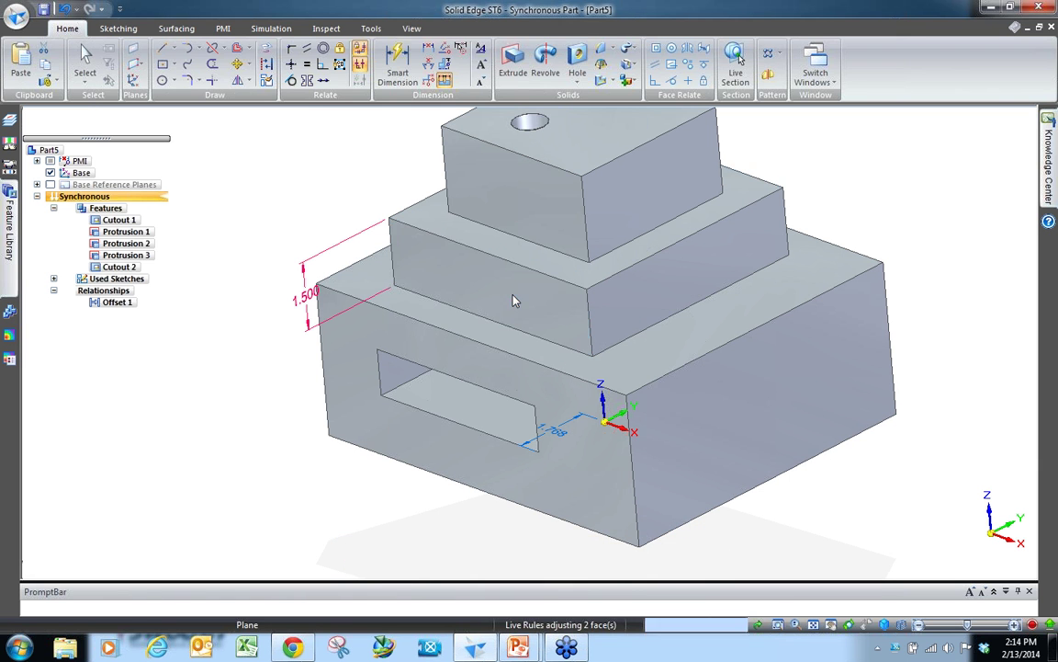
click(168, 486)
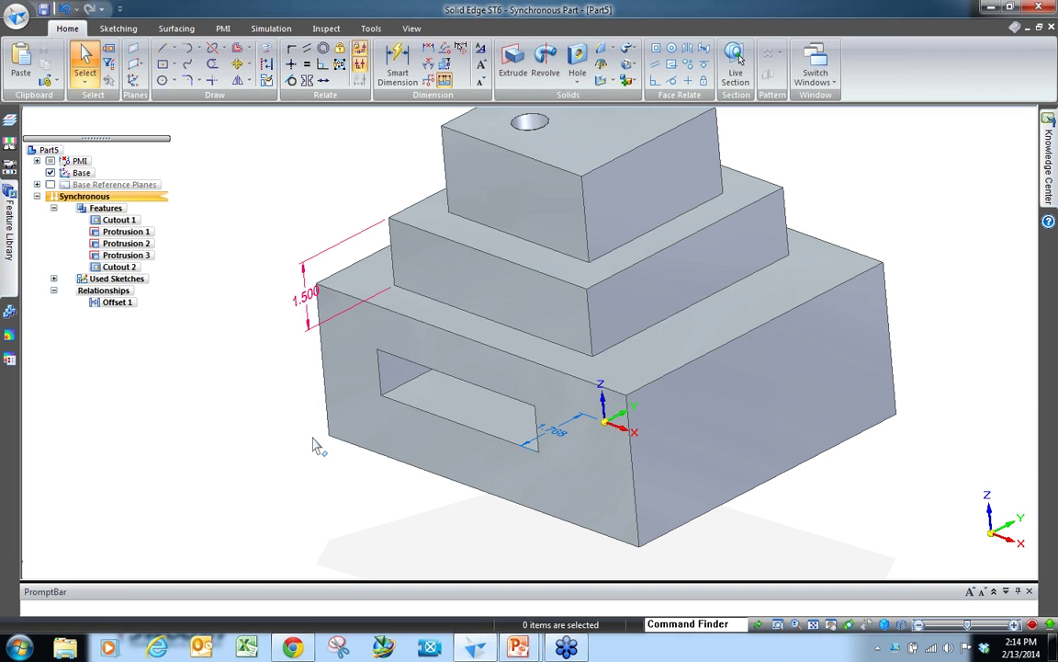
Step: Switch to the 01-SyncSabreSaw.par document and examine the curved ribs inside the saw housing
key(ctrl+Tab)
key(ctrl+Tab)
key(ctrl+Tab)
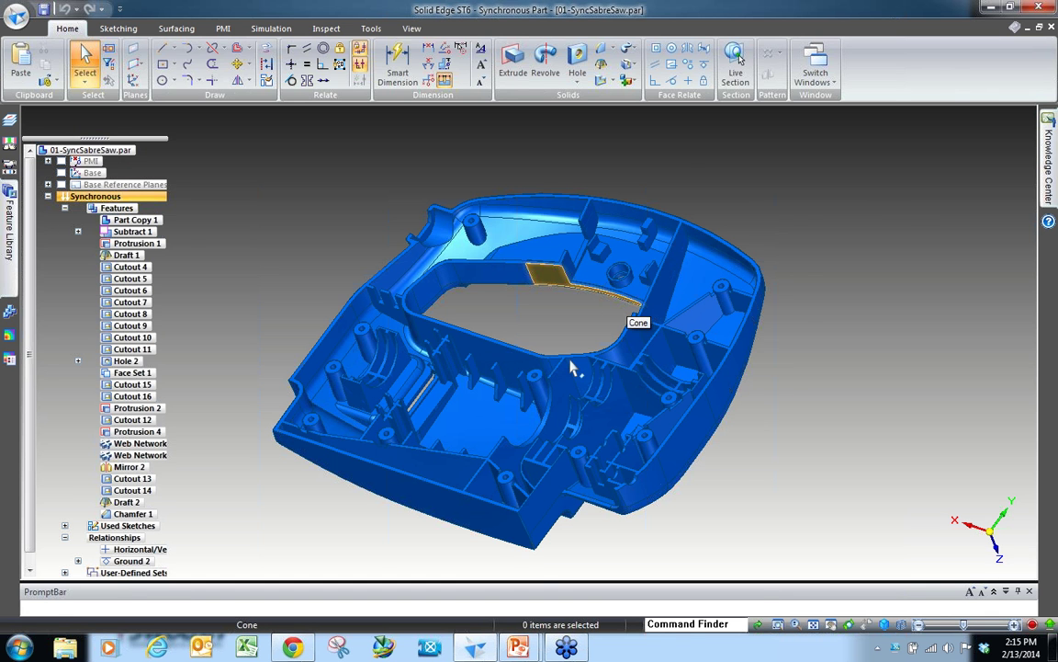
scroll(579, 228, up, 5)
scroll(579, 173, down, 7)
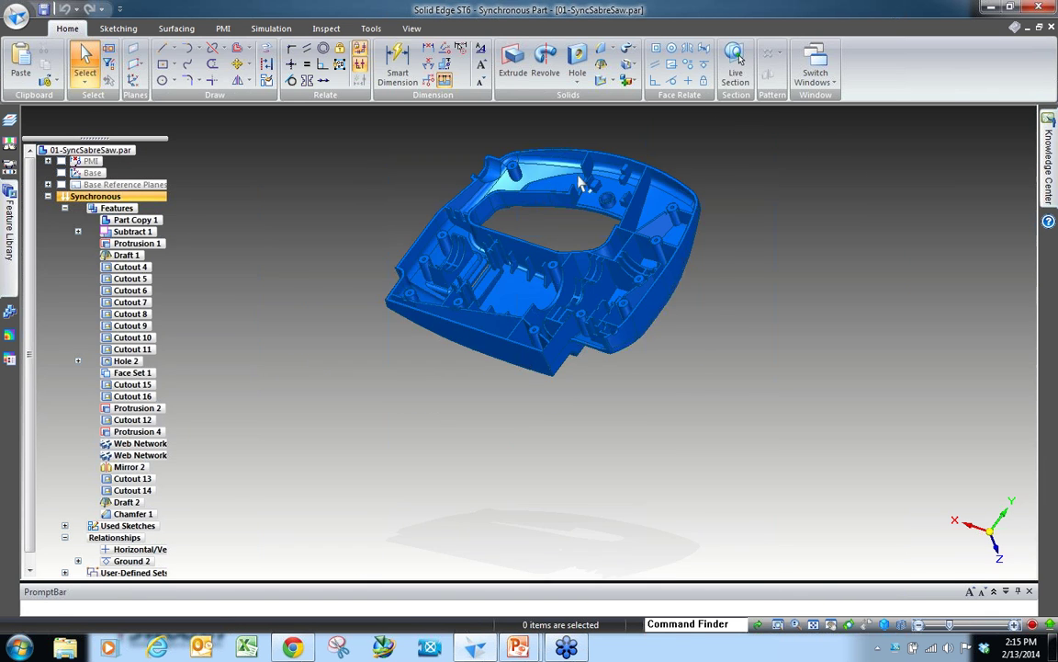
scroll(581, 177, up, 2)
scroll(581, 178, up, 3)
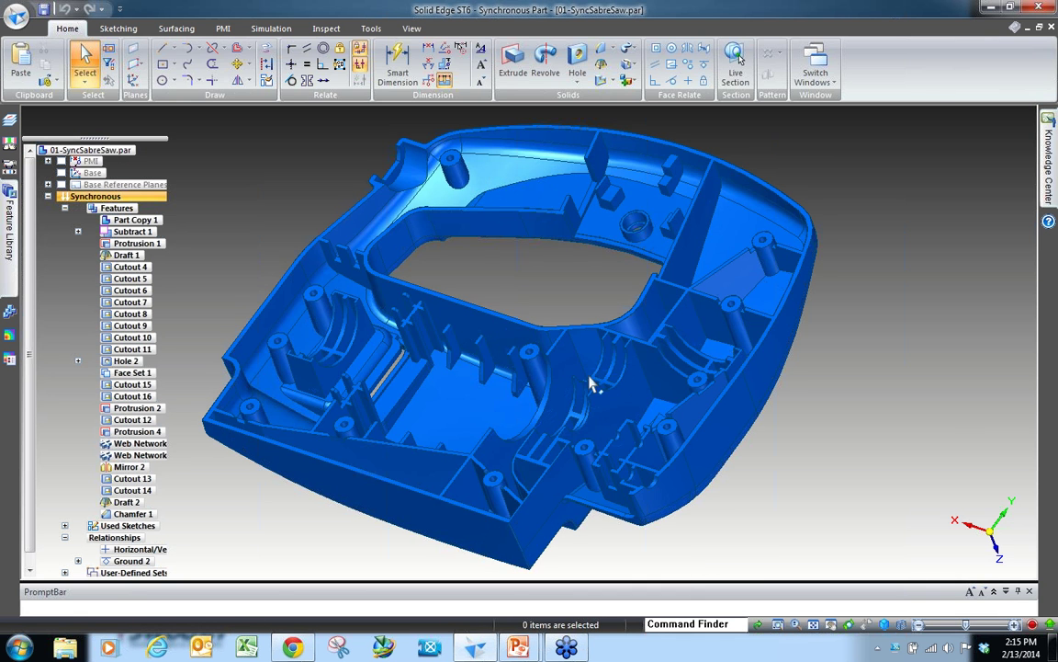
middle_drag(608, 331, 588, 384)
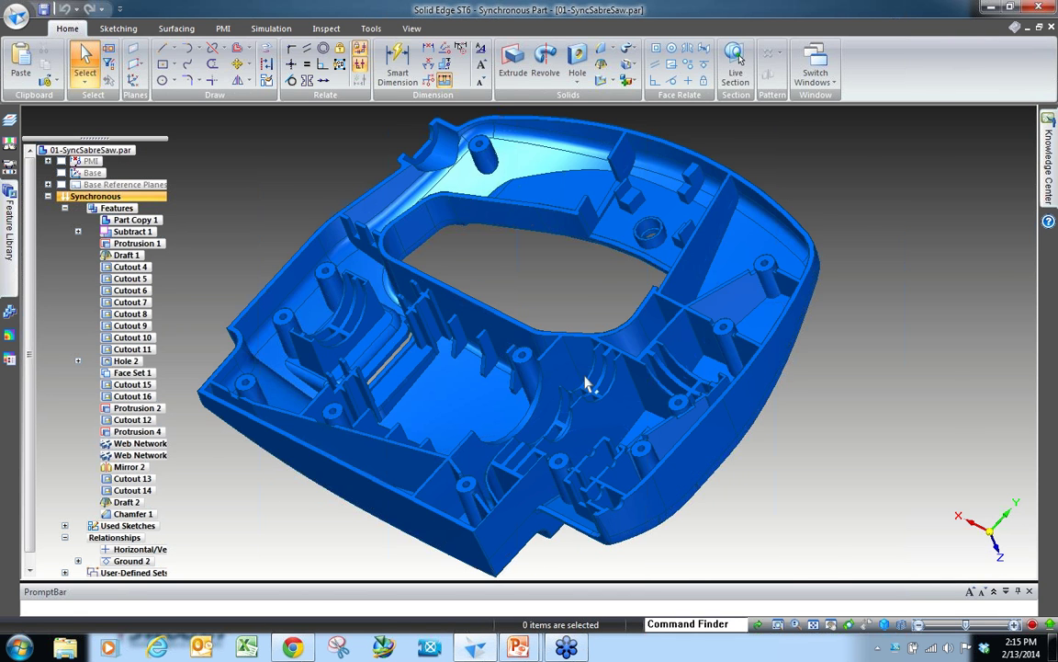
scroll(588, 384, up, 5)
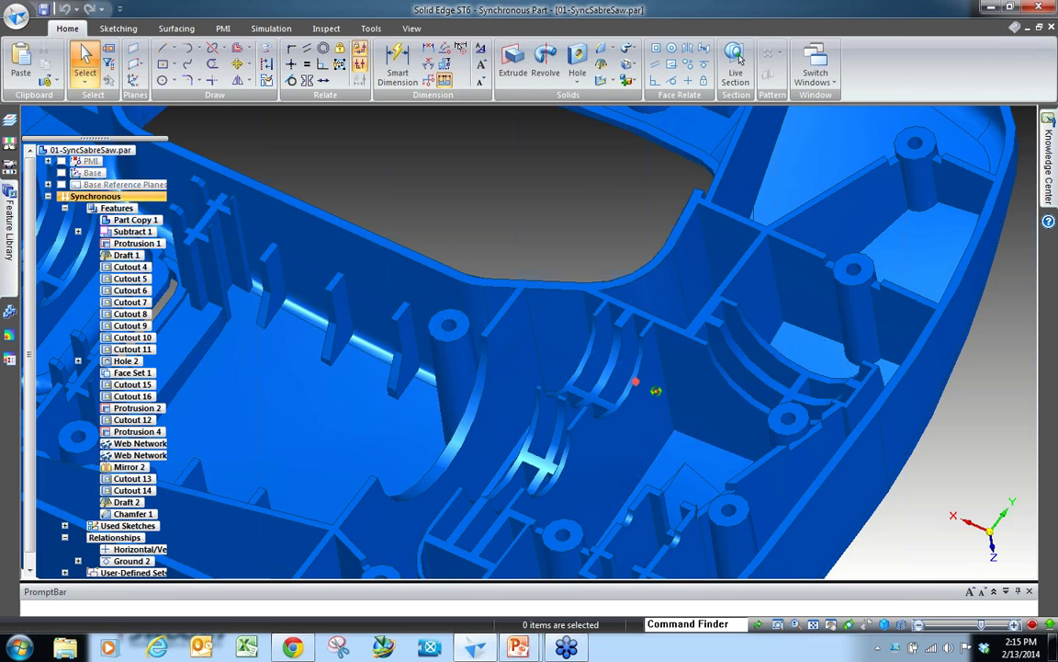
scroll(634, 372, down, 2)
scroll(633, 372, up, 4)
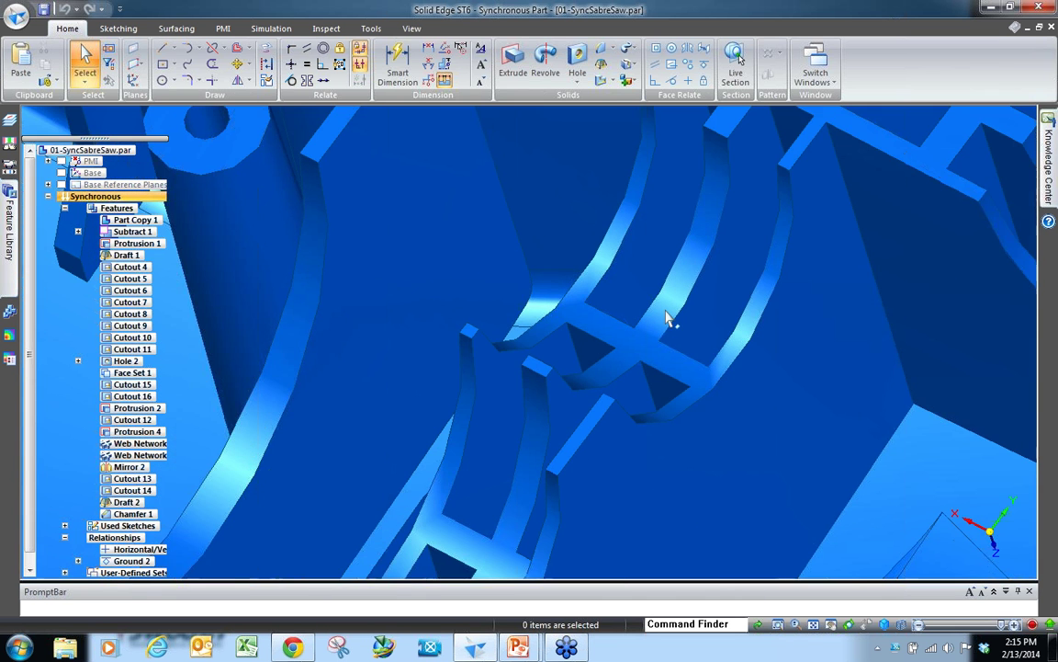
scroll(669, 318, down, 3)
Step: Move the flat side face of the small curved rib along its axis and place it to start Solution Manager
click(646, 367)
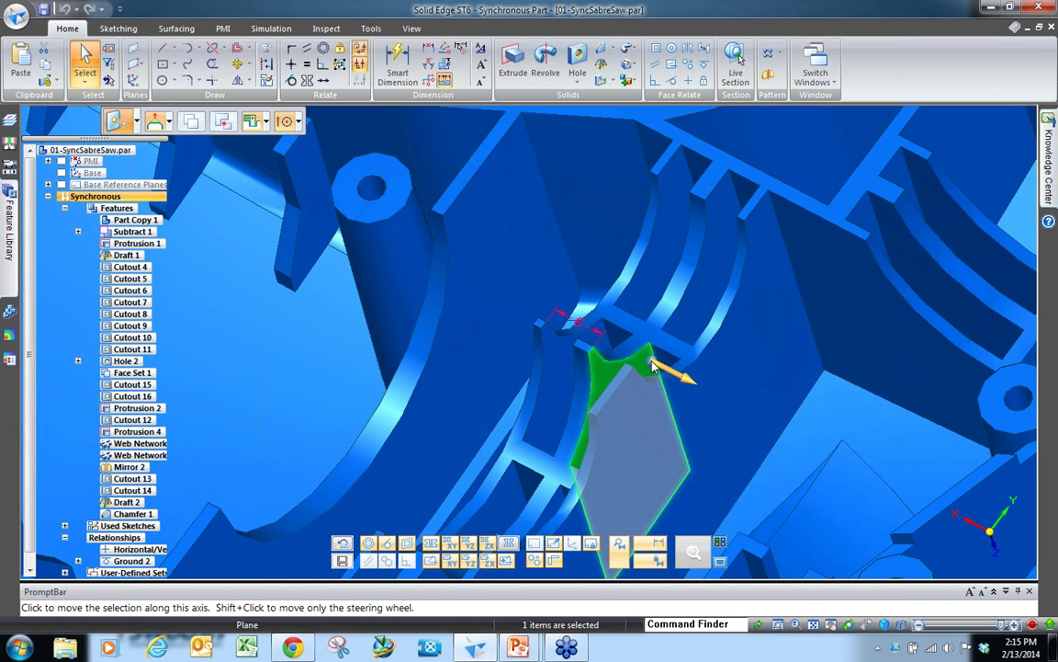
key(Delete)
key(ctrl+v)
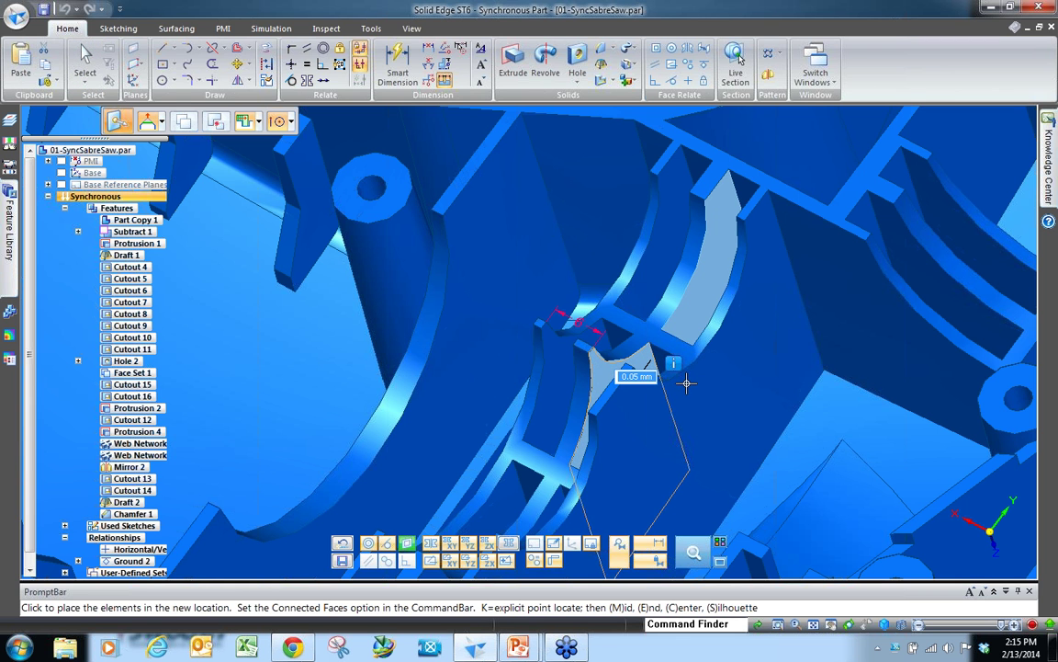
middle_drag(693, 386, 669, 355)
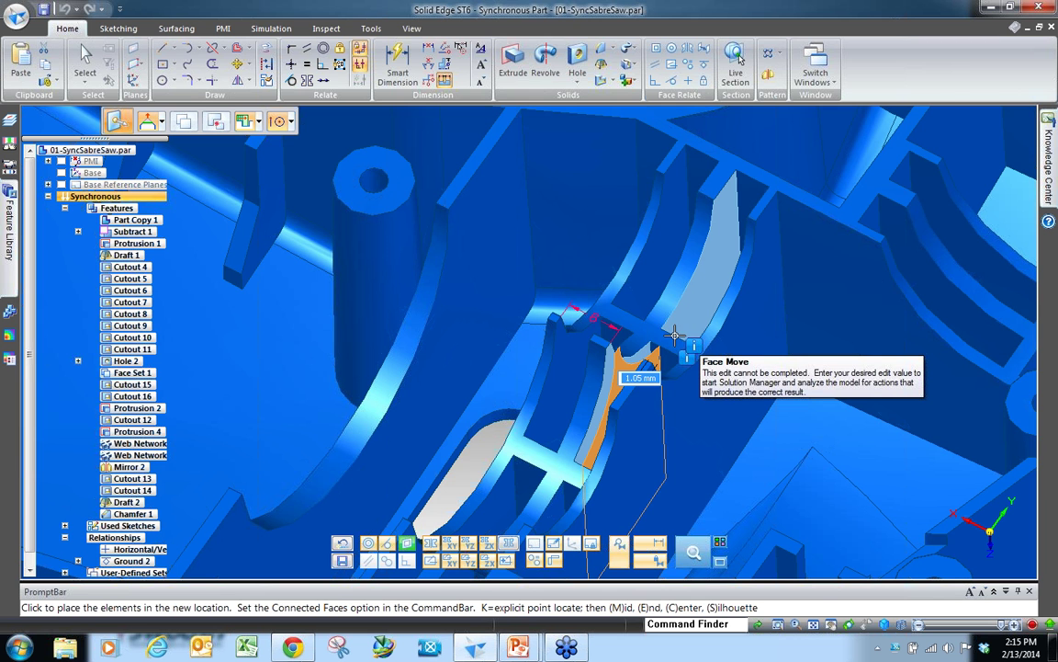
scroll(675, 333, down, 2)
scroll(676, 326, down, 2)
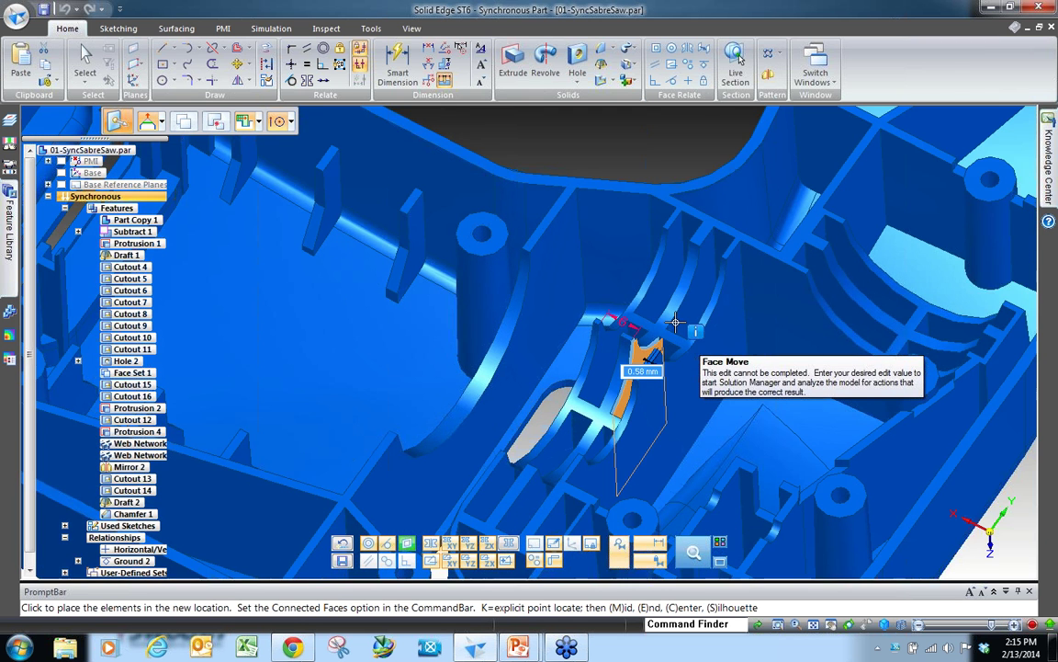
scroll(675, 321, down, 2)
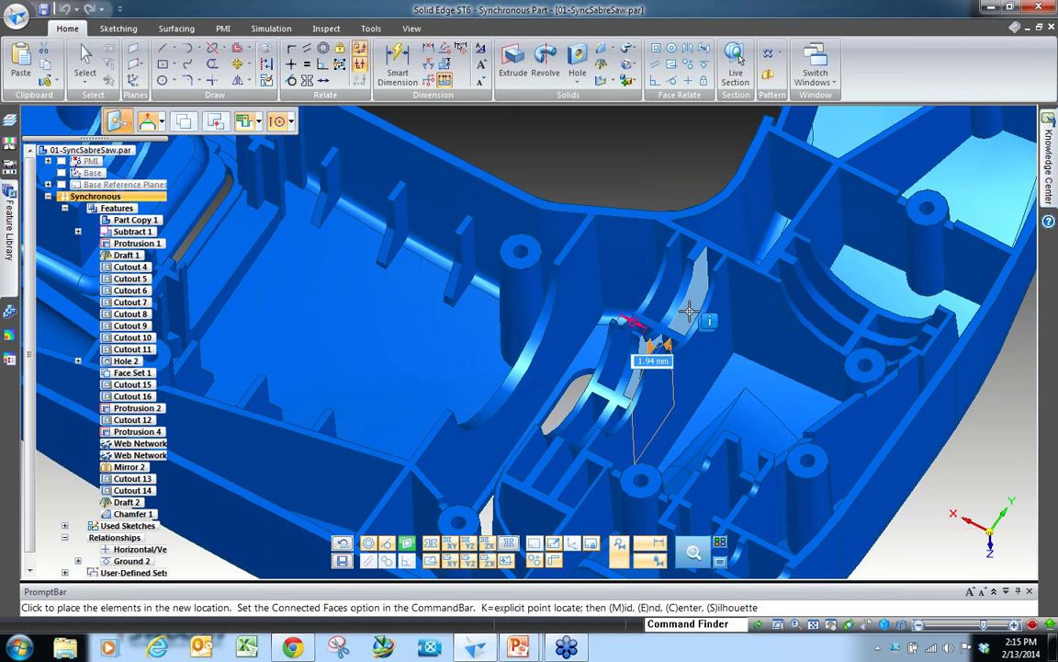
mouse_move(682, 335)
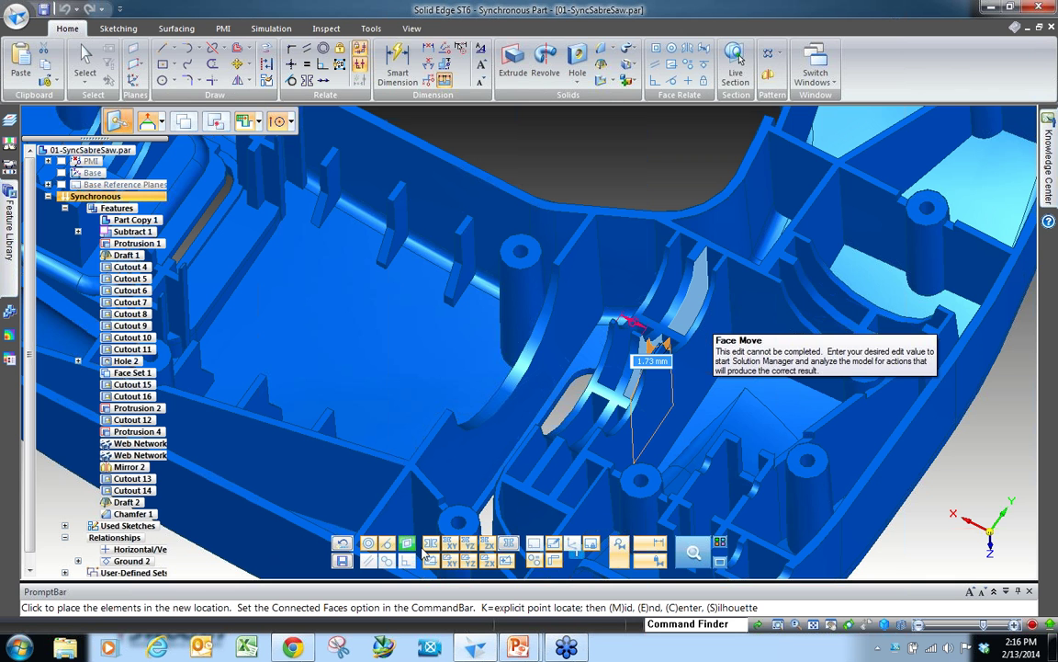
click(682, 310)
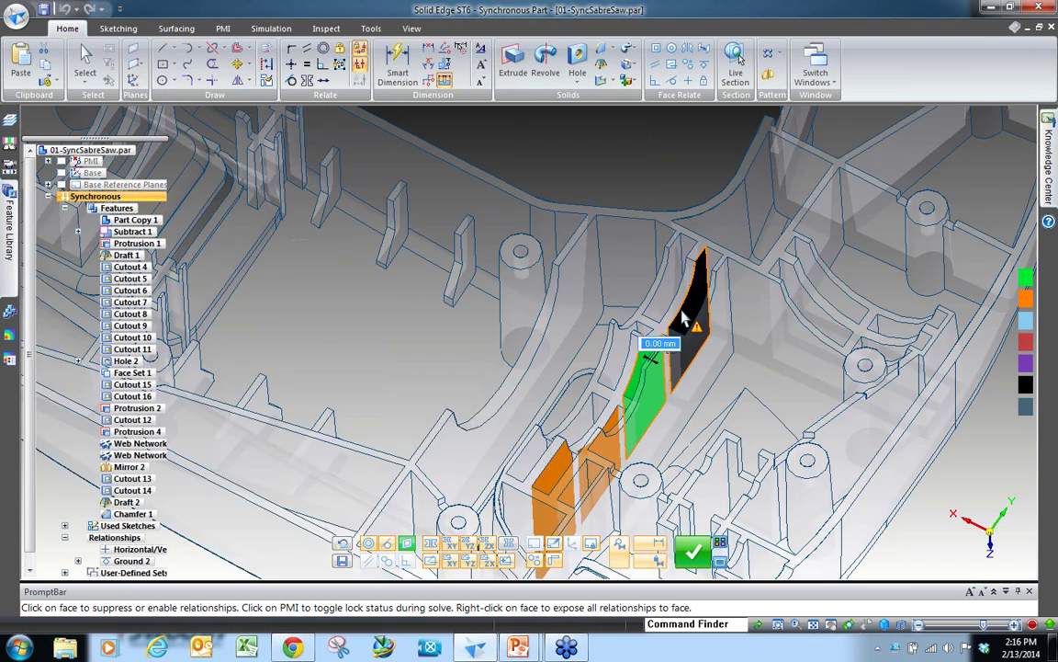
Step: Examine the faces Solution Manager colors around the rib being moved
scroll(608, 233, down, 2)
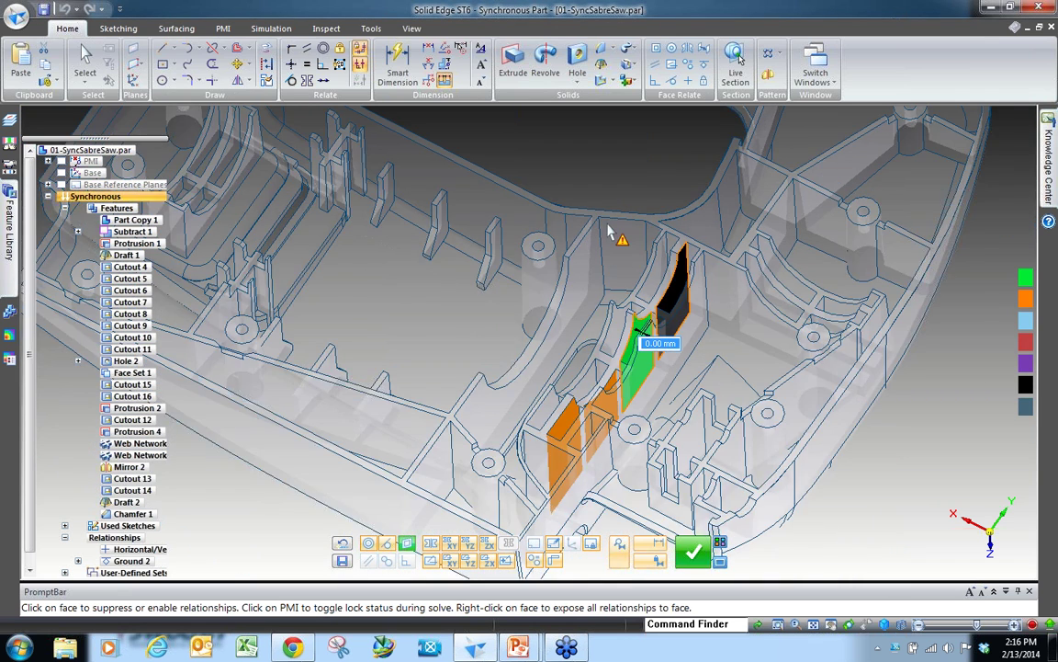
scroll(579, 196, down, 2)
scroll(581, 196, up, 2)
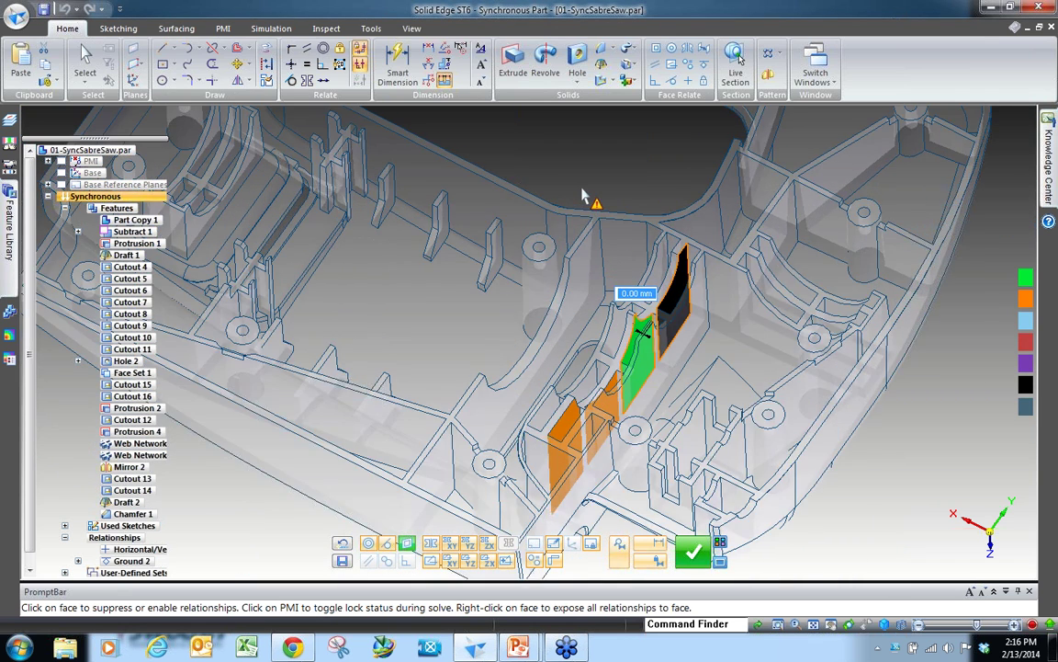
scroll(579, 195, up, 2)
scroll(623, 183, down, 2)
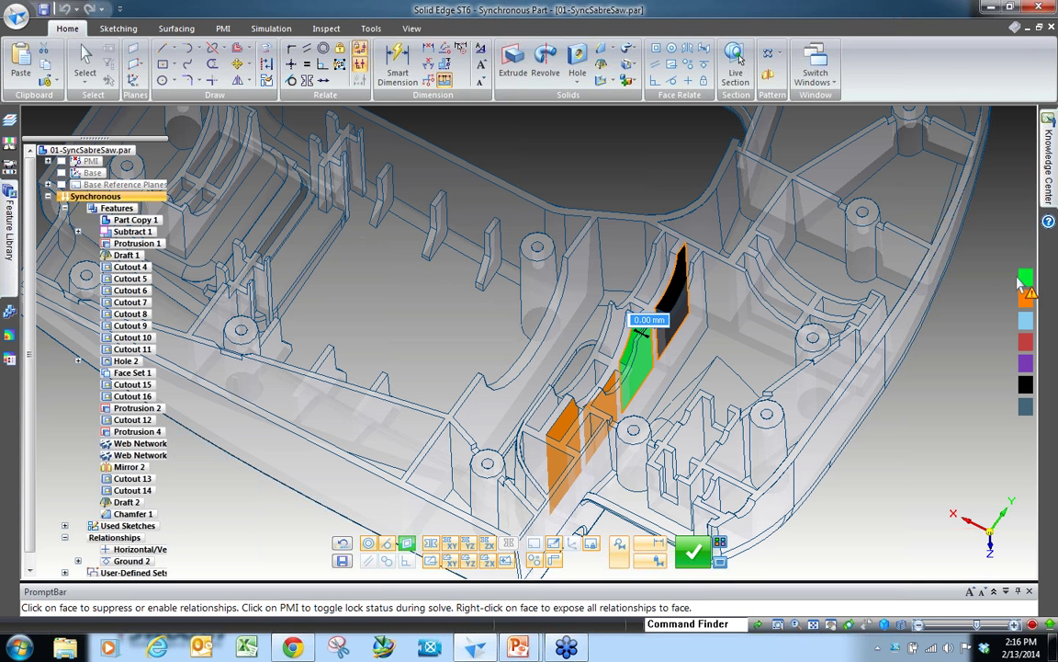
Step: Review the Solution Manager Colors settings, cancel out of them, and read the legend's Grounded description
click(1026, 364)
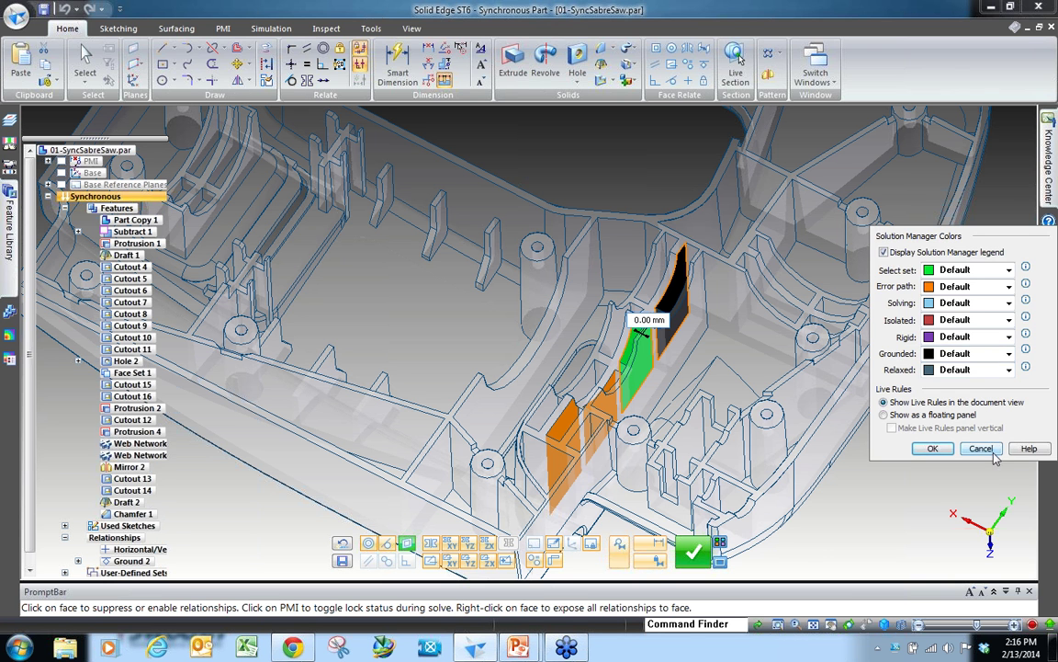
key(Return)
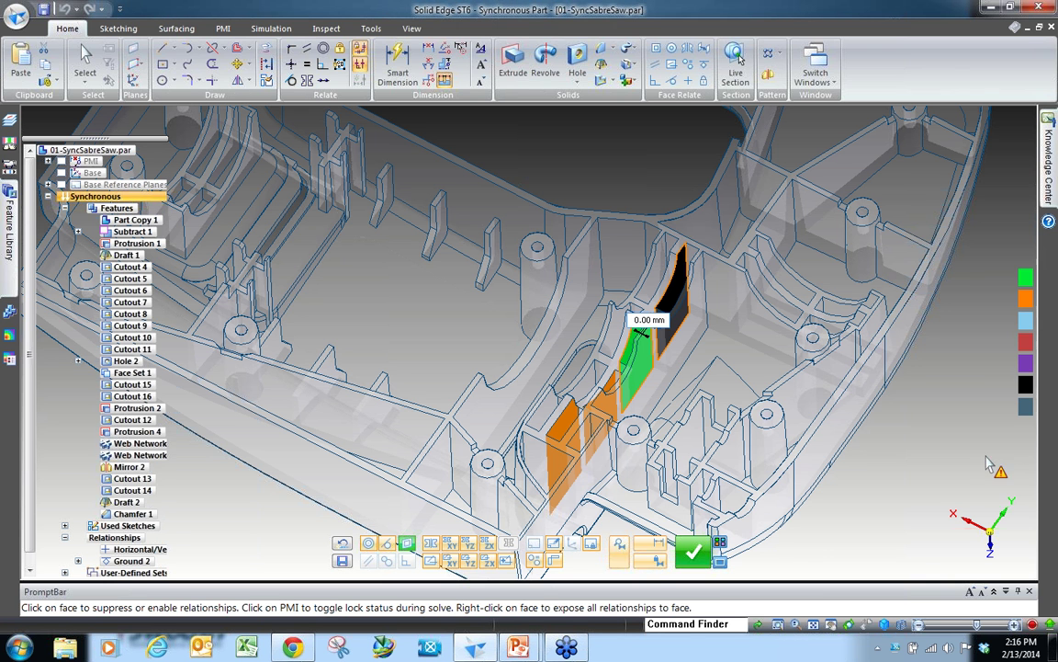
click(721, 543)
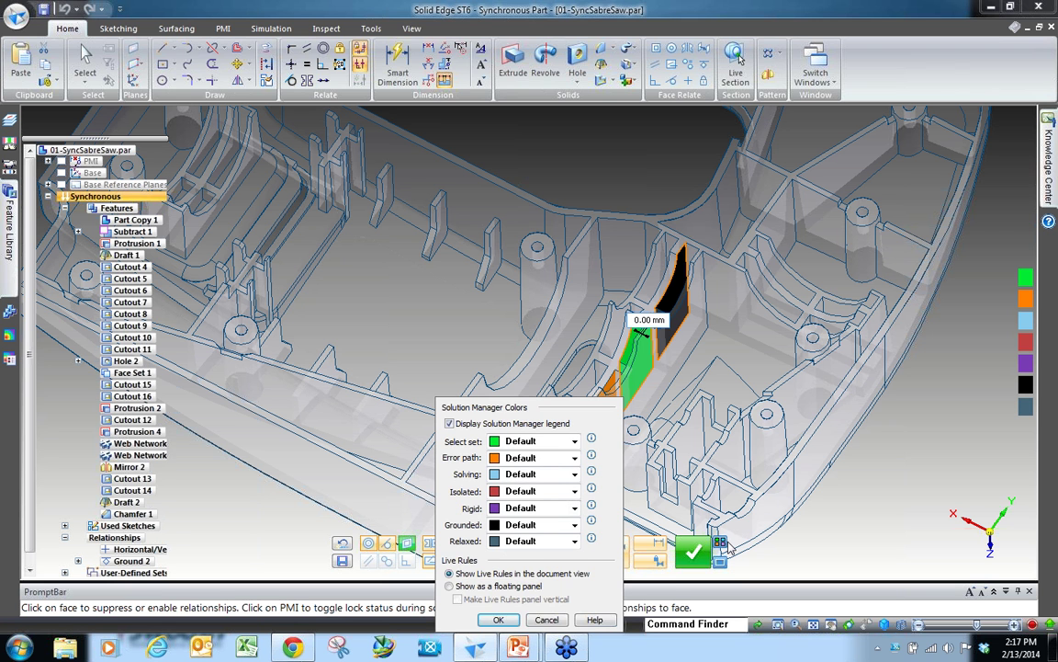
click(547, 621)
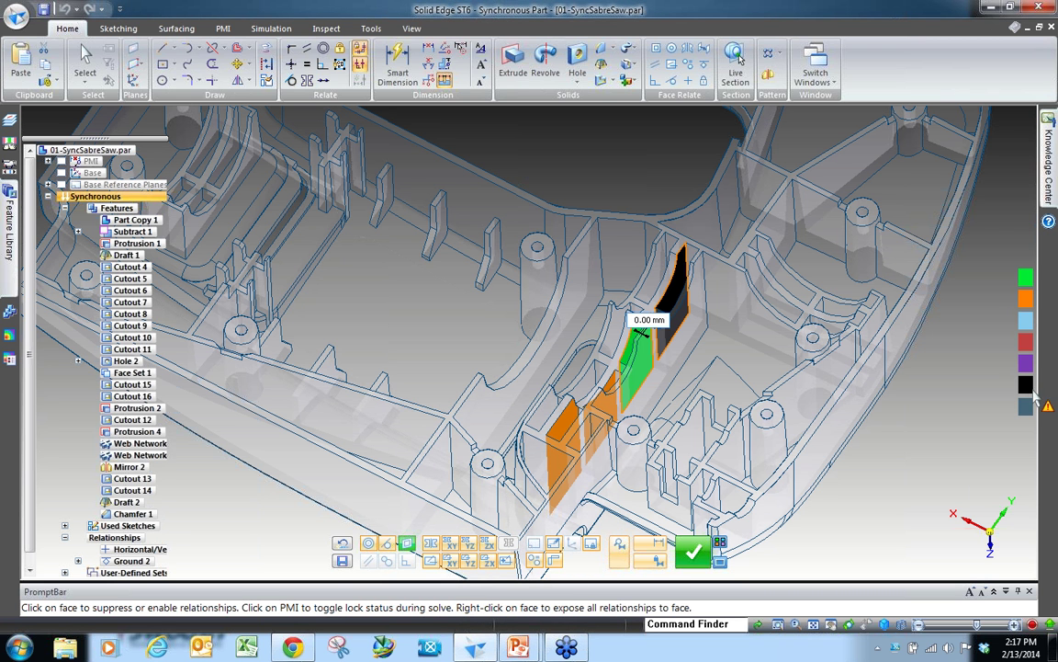
mouse_move(1028, 388)
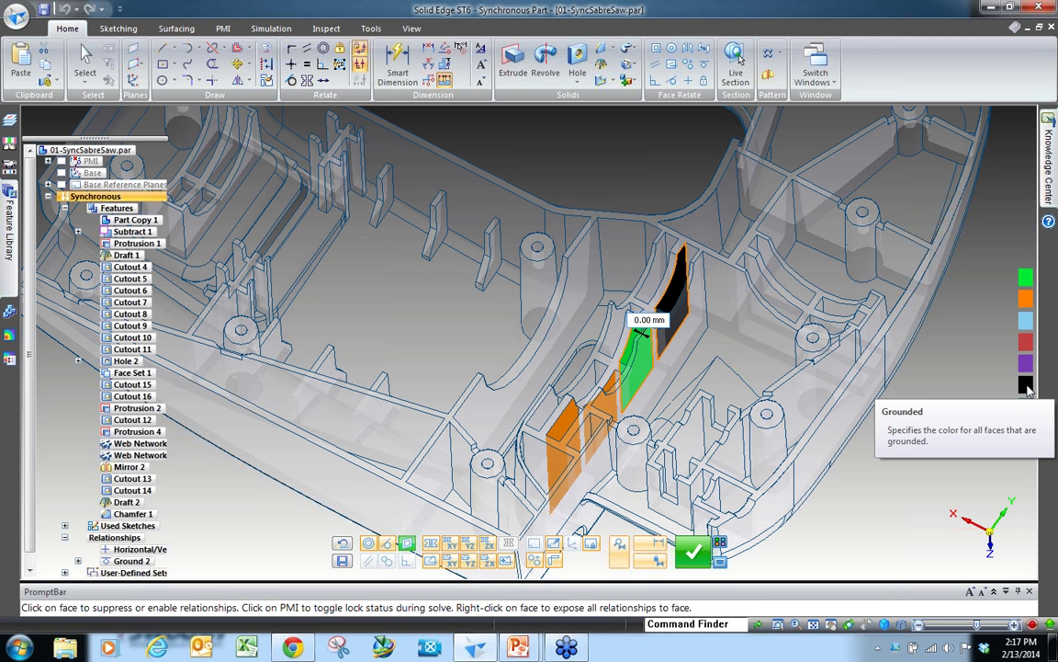
click(654, 366)
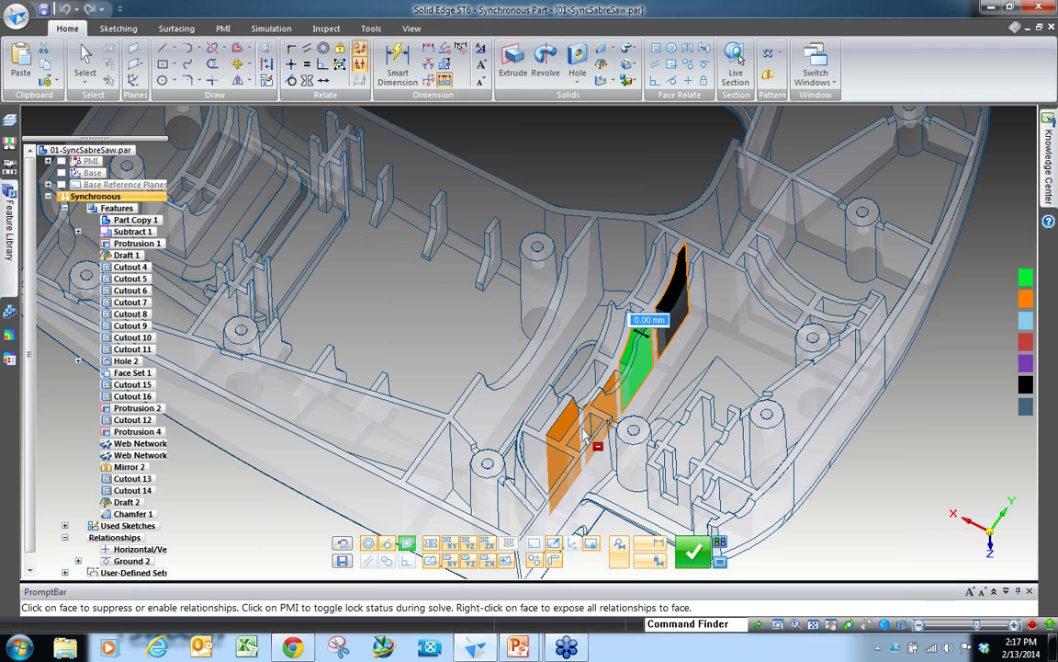
Step: Expose the relationships on the grounded curved rib face, suppress its Ground 2 relationship, and accept the solution
click(684, 296)
click(677, 304)
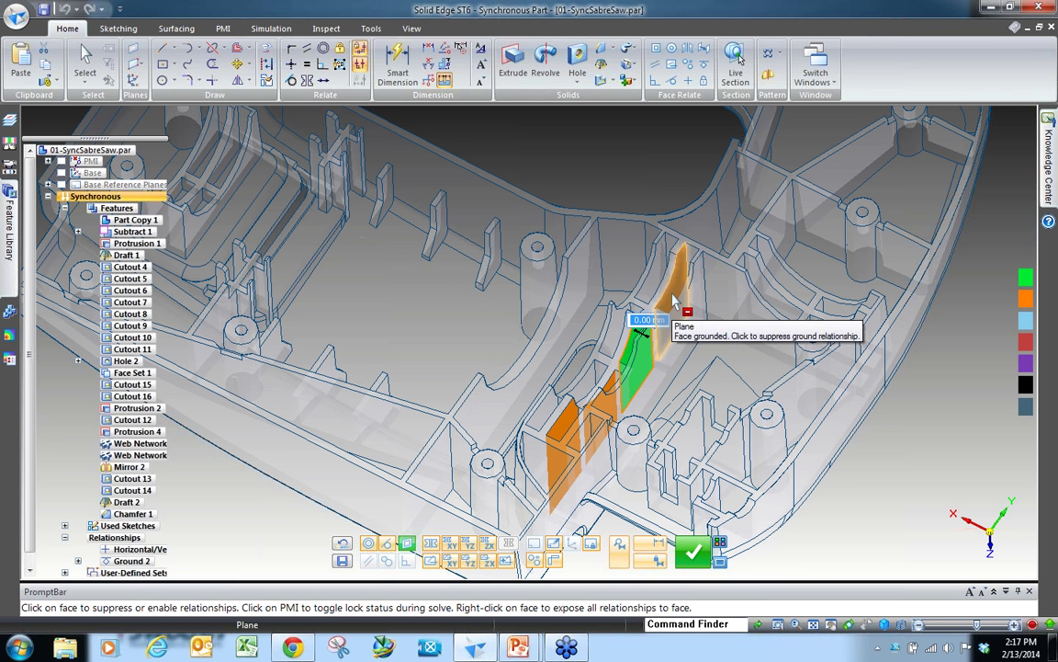
click(673, 301)
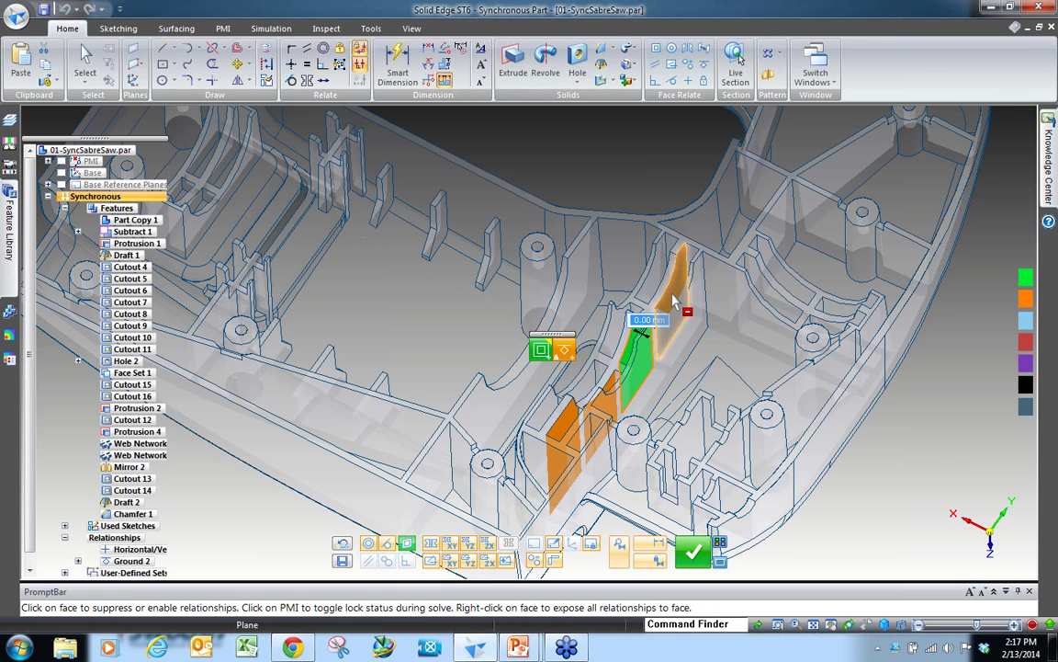
click(541, 352)
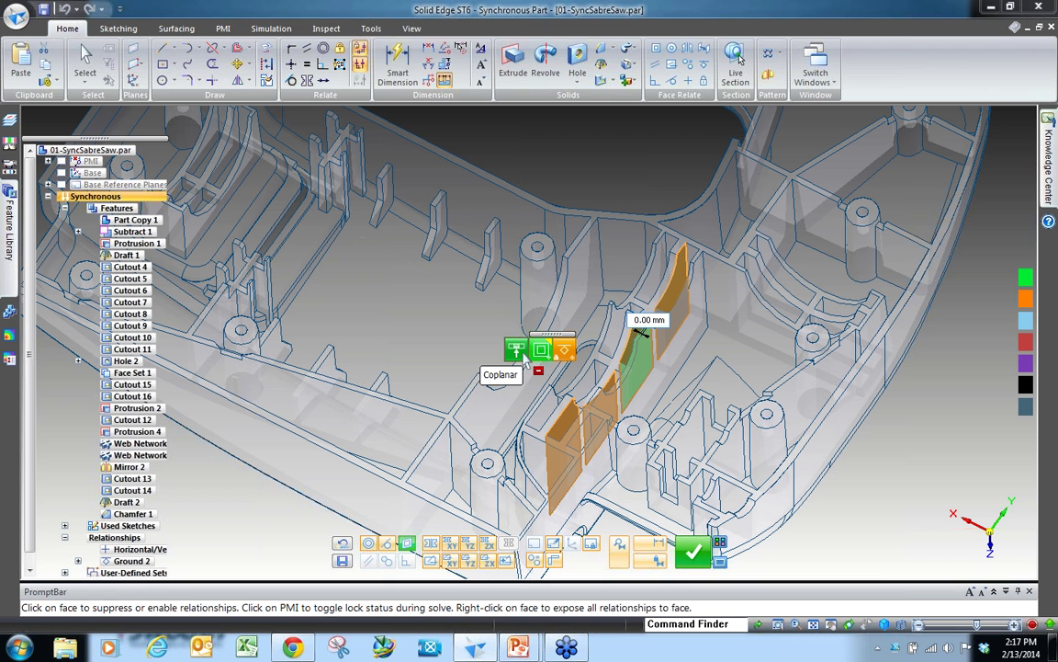
click(535, 357)
mouse_move(566, 357)
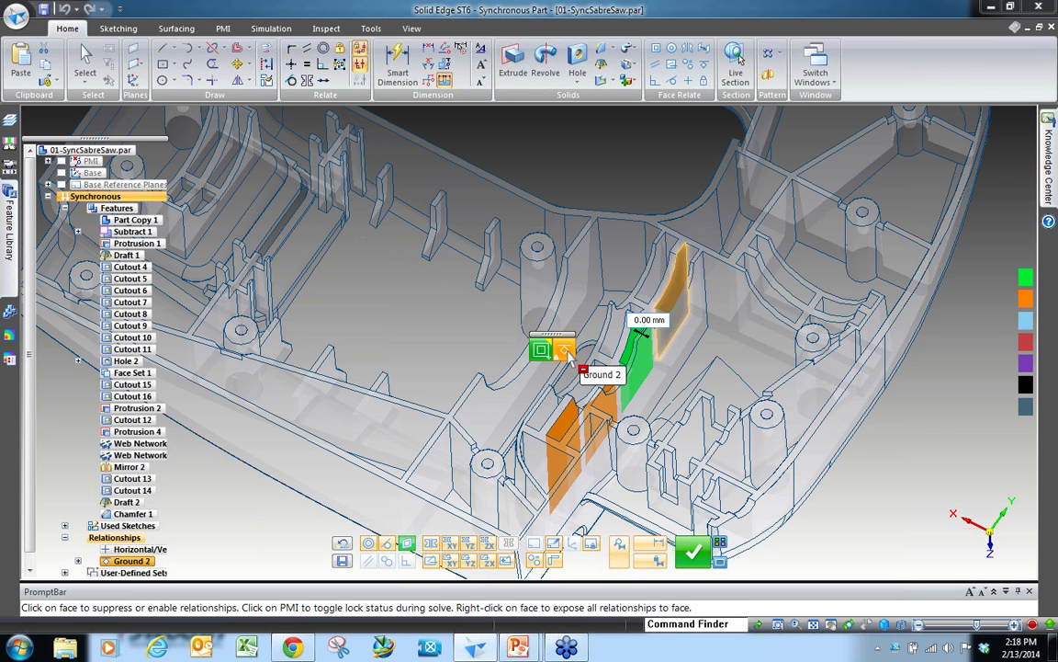
click(681, 289)
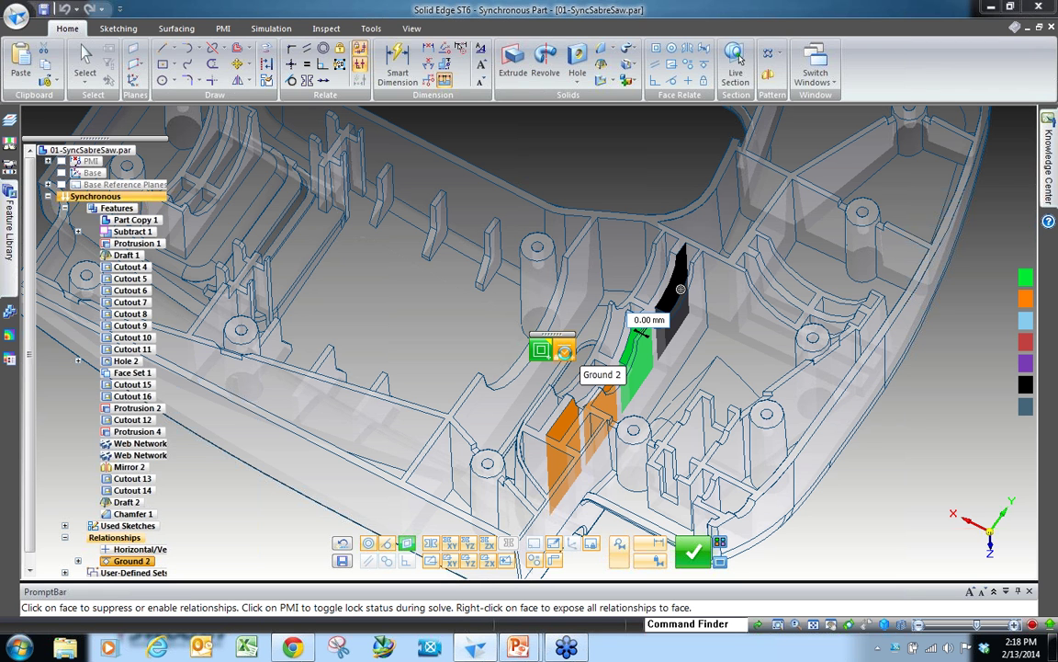
click(565, 353)
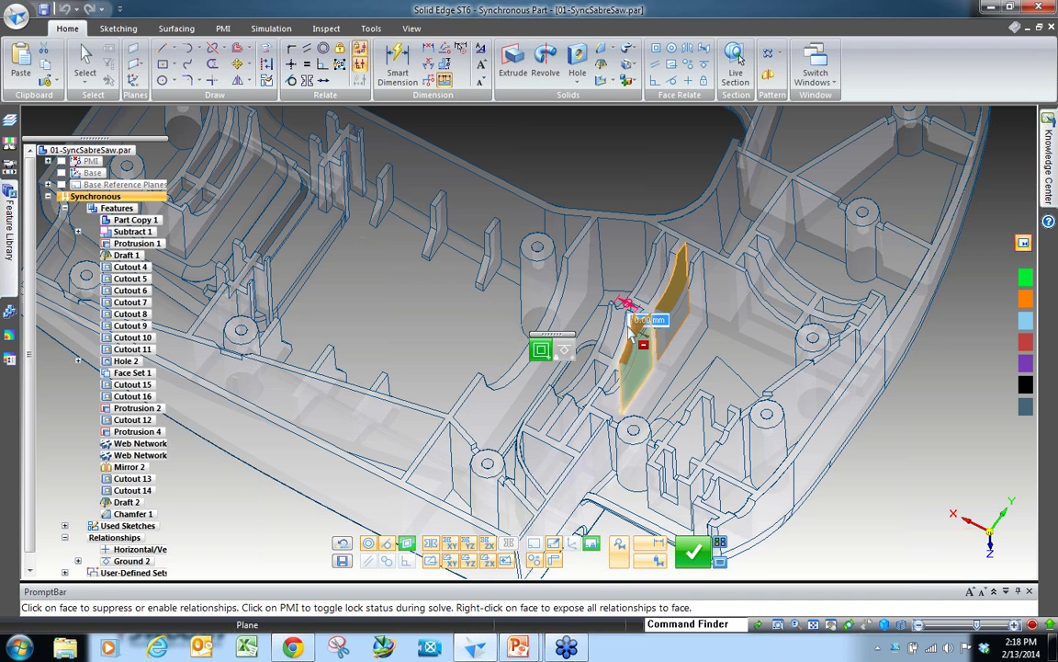
scroll(630, 334, up, 2)
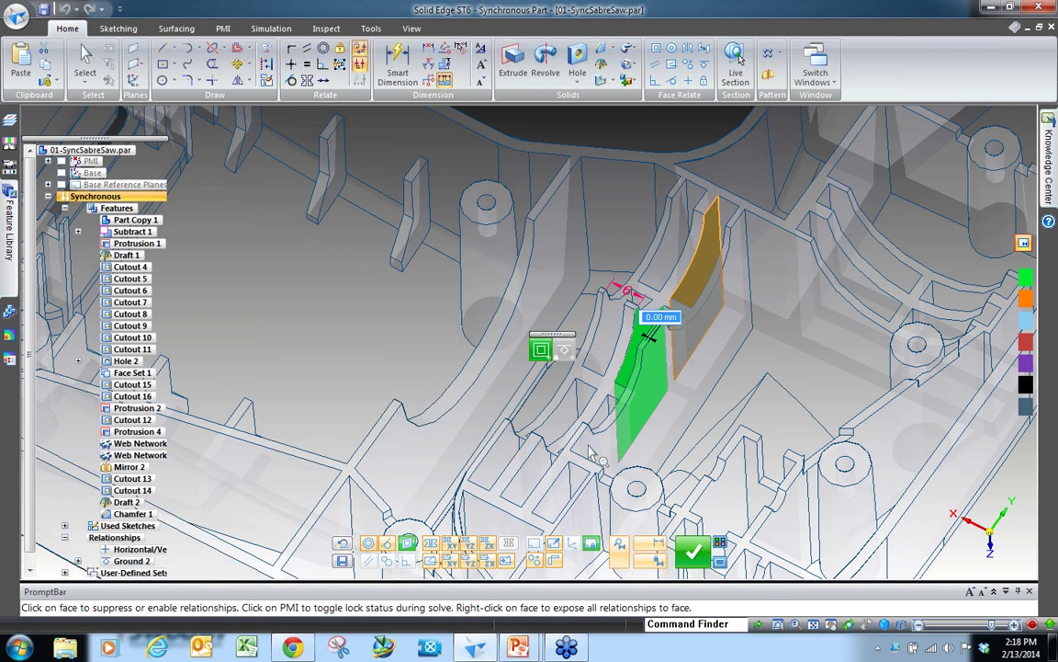
click(634, 404)
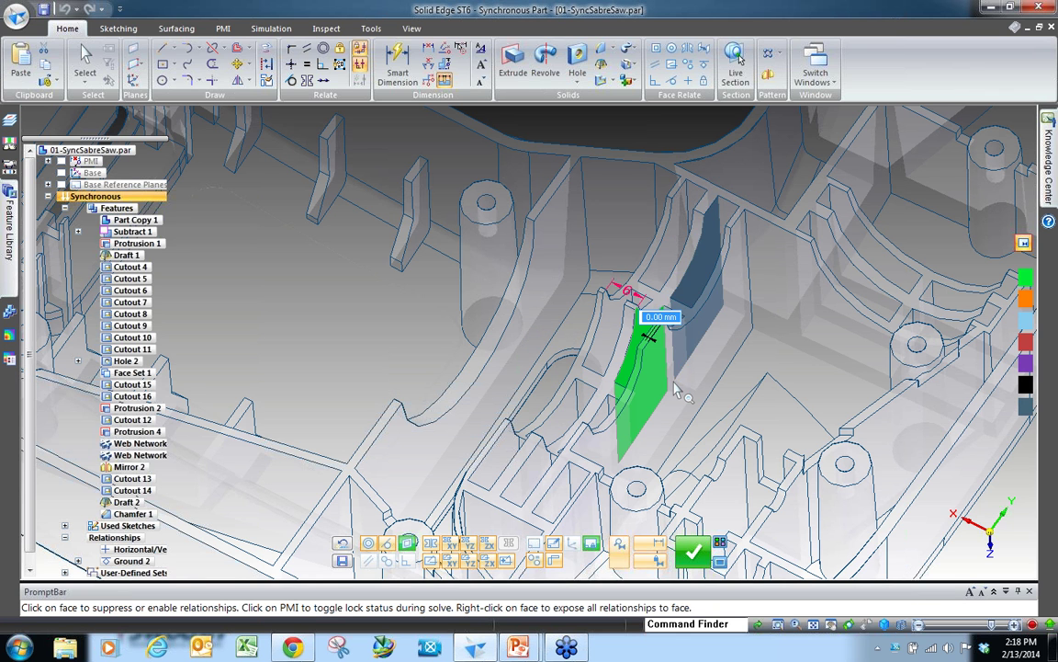
right_click(663, 329)
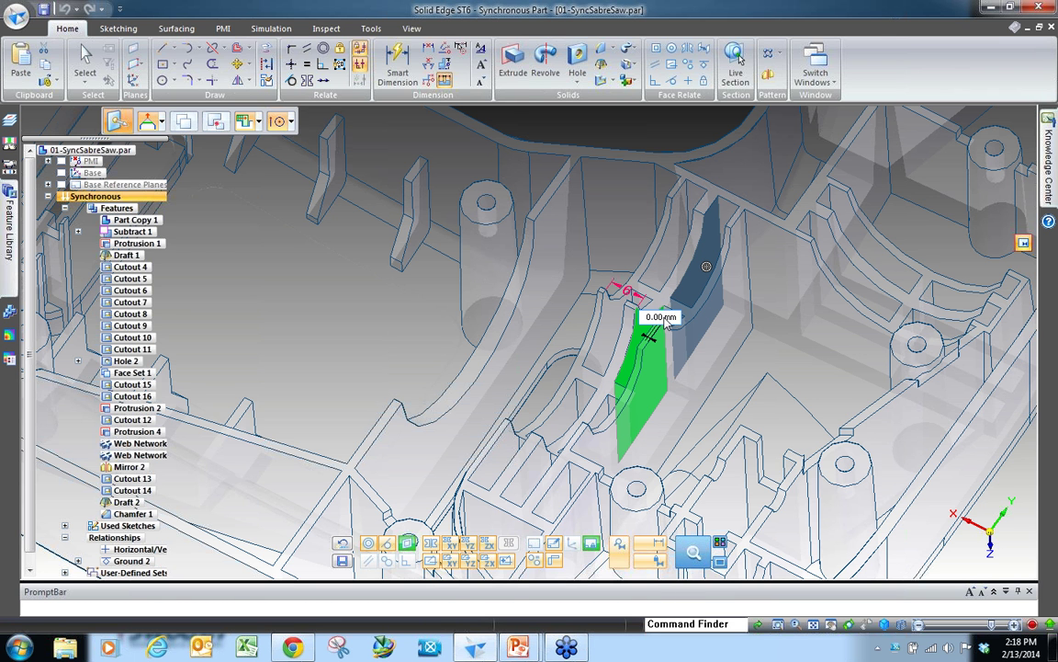
Step: Move the flat side face of the small curved rib along its axis, setting the distance to 0.25 mm
click(668, 320)
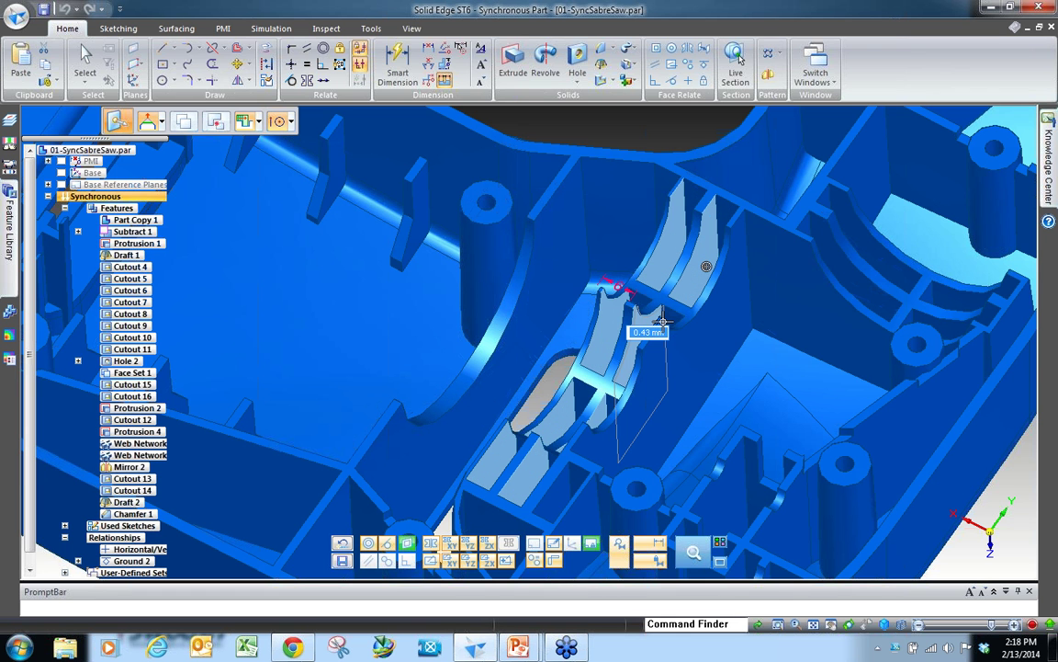
key(Tab)
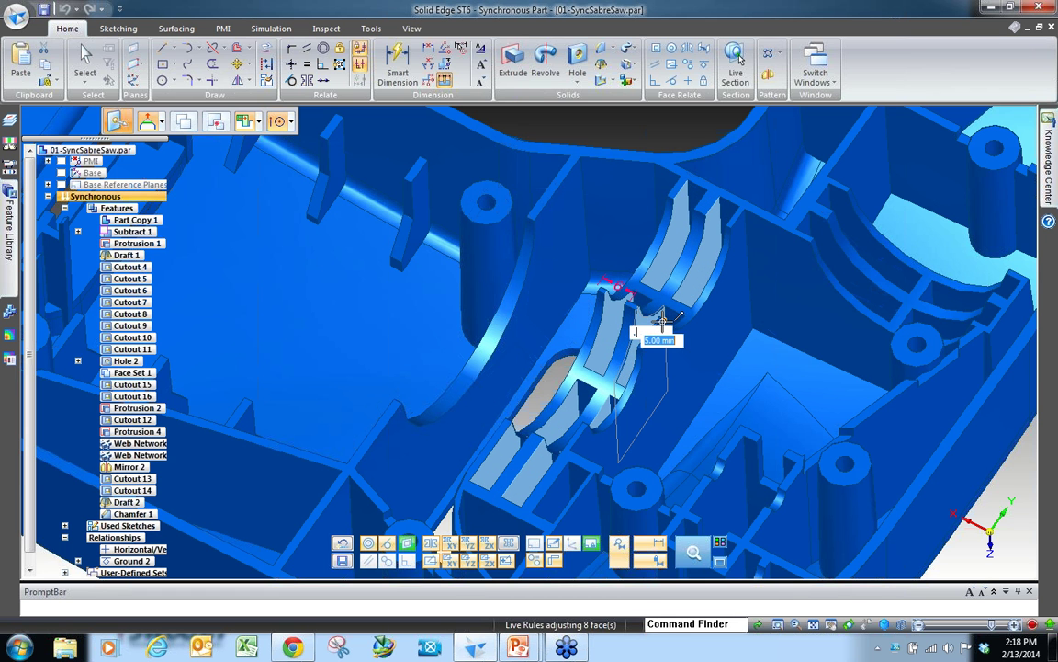
text(25)
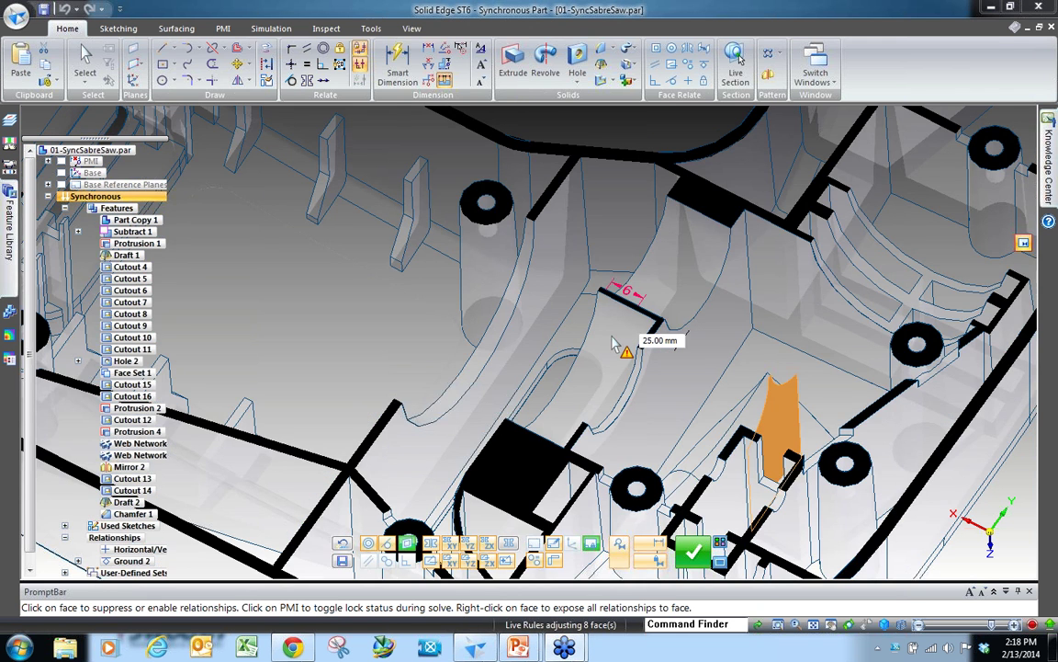
click(660, 340)
text(0.25)
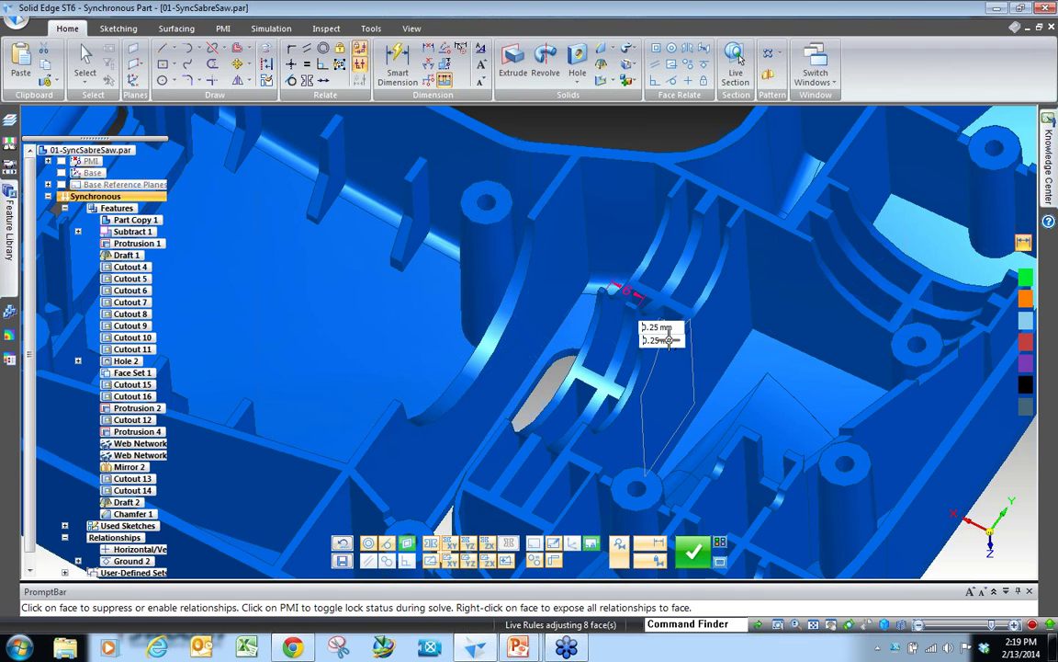
key(Return)
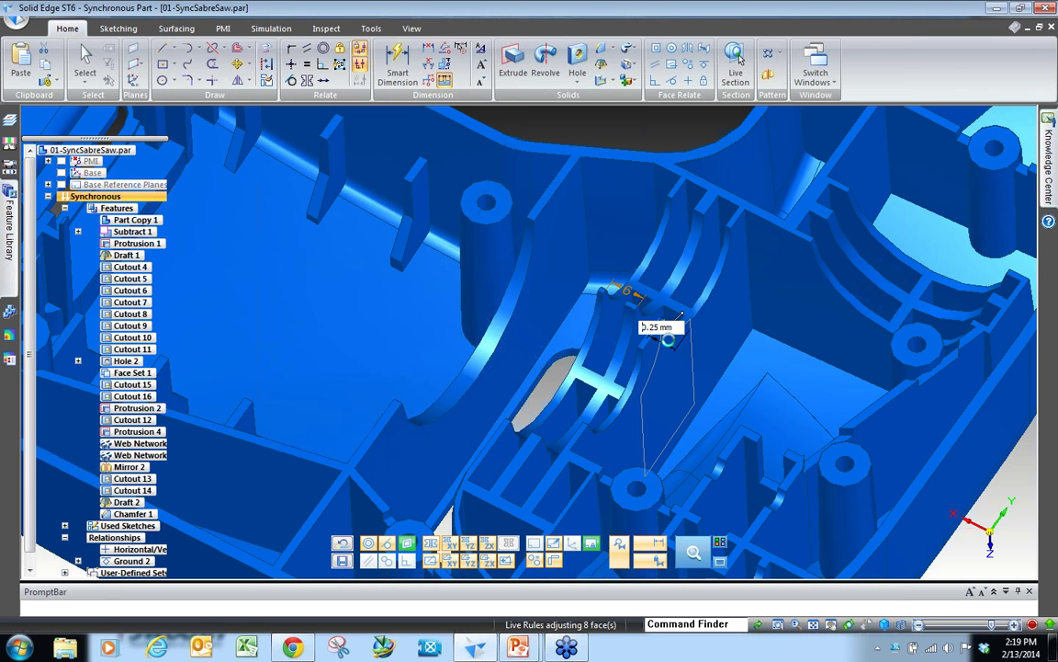
click(670, 345)
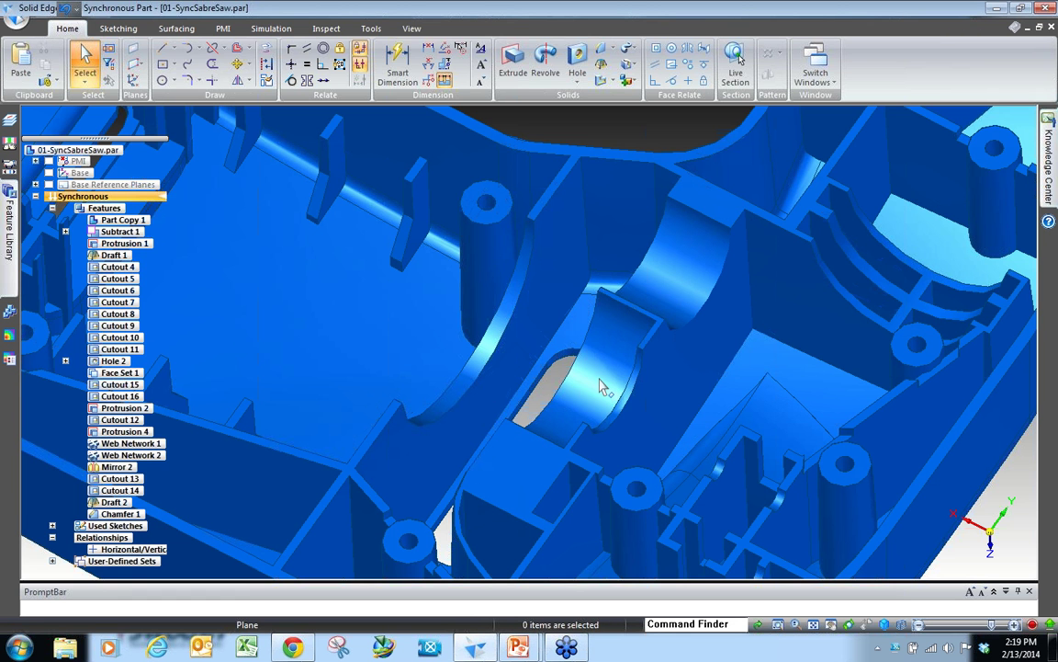
Step: Examine which features near the handle opening are aligned by the Horizontal/Vertical 1 relationship
scroll(602, 386, down, 3)
scroll(633, 197, down, 5)
scroll(639, 234, up, 5)
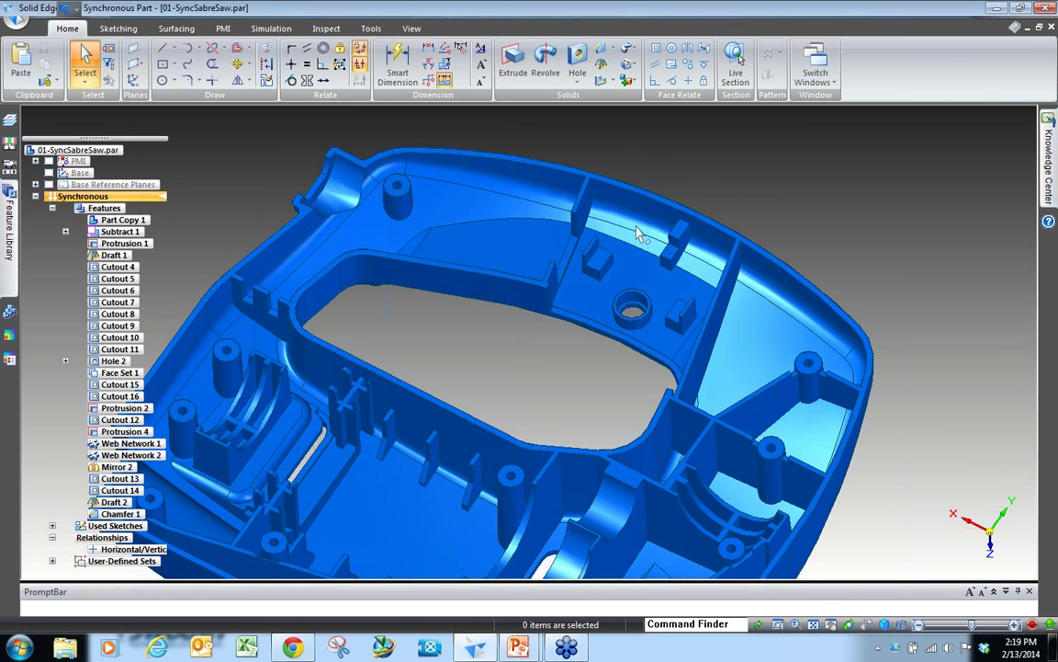
scroll(636, 237, up, 5)
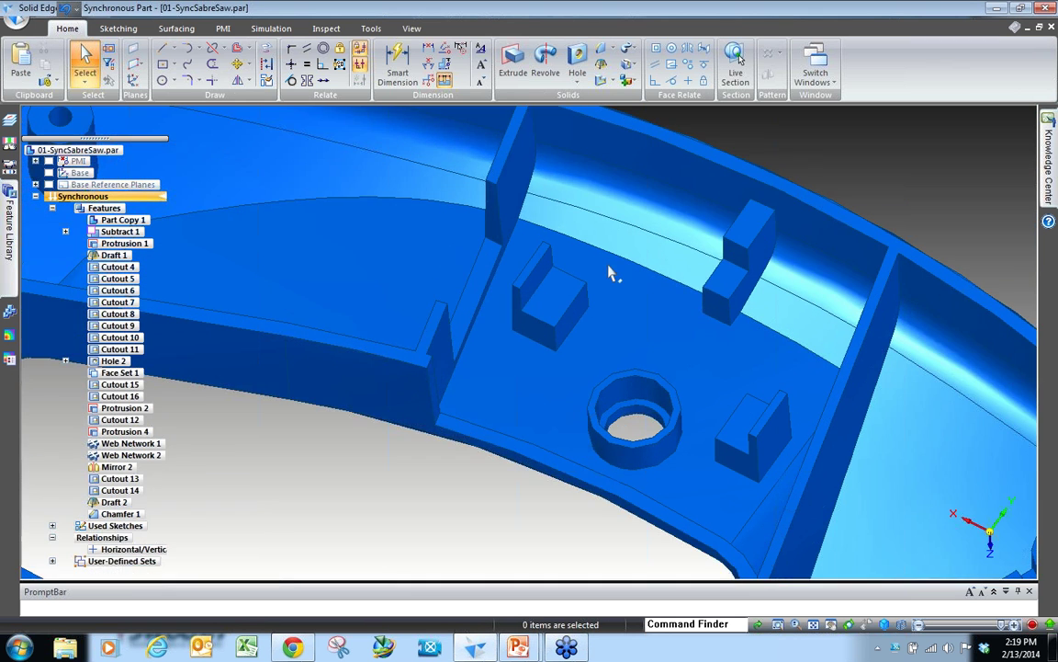
scroll(609, 272, down, 5)
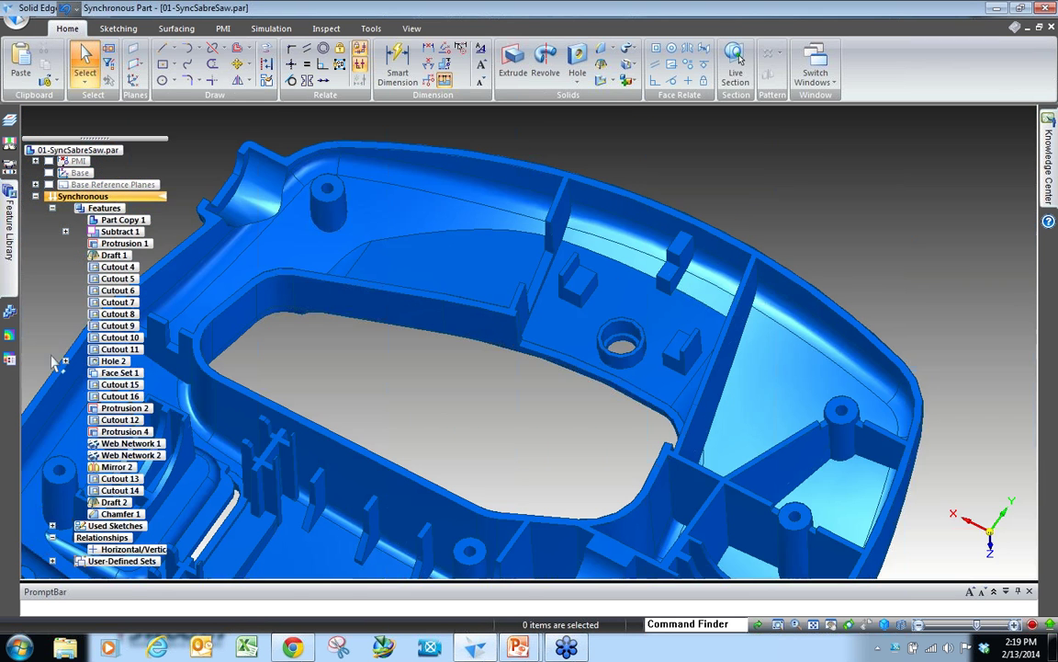
click(129, 550)
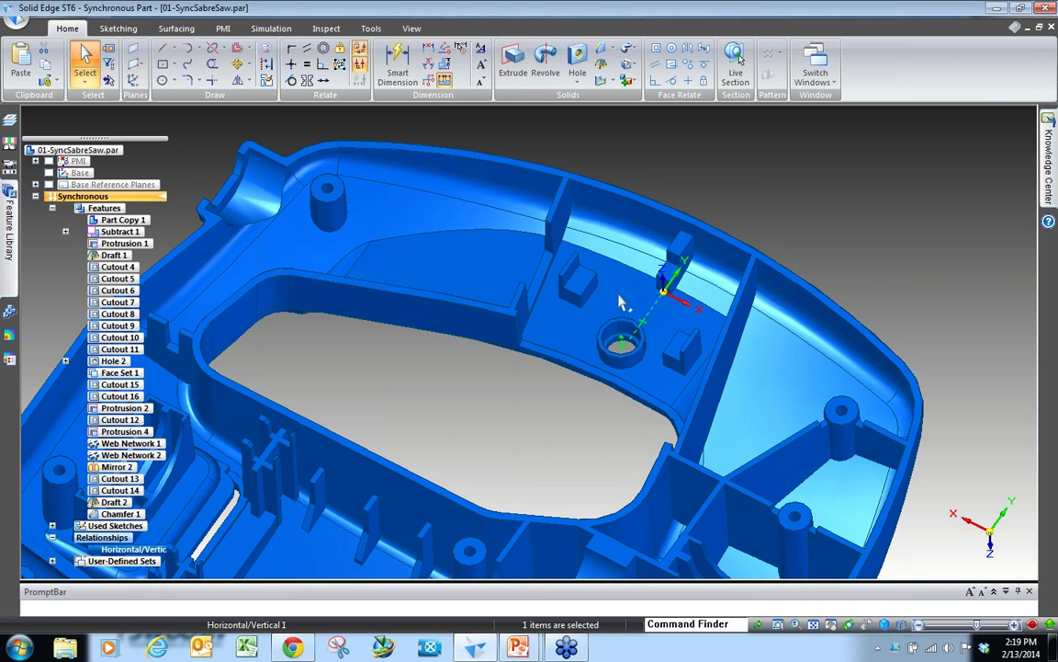
scroll(621, 303, up, 1)
scroll(621, 303, up, 3)
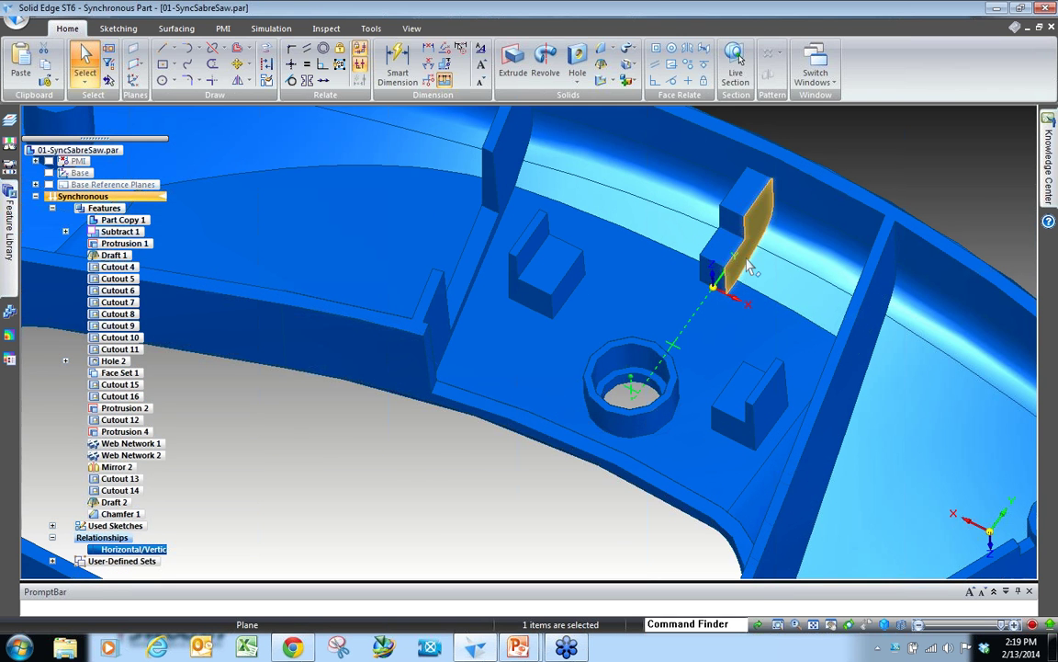
Step: Move the inner hole cylinder of the round boss along its horizontal axis and place it to start Solution Manager
scroll(634, 386, up, 3)
click(638, 395)
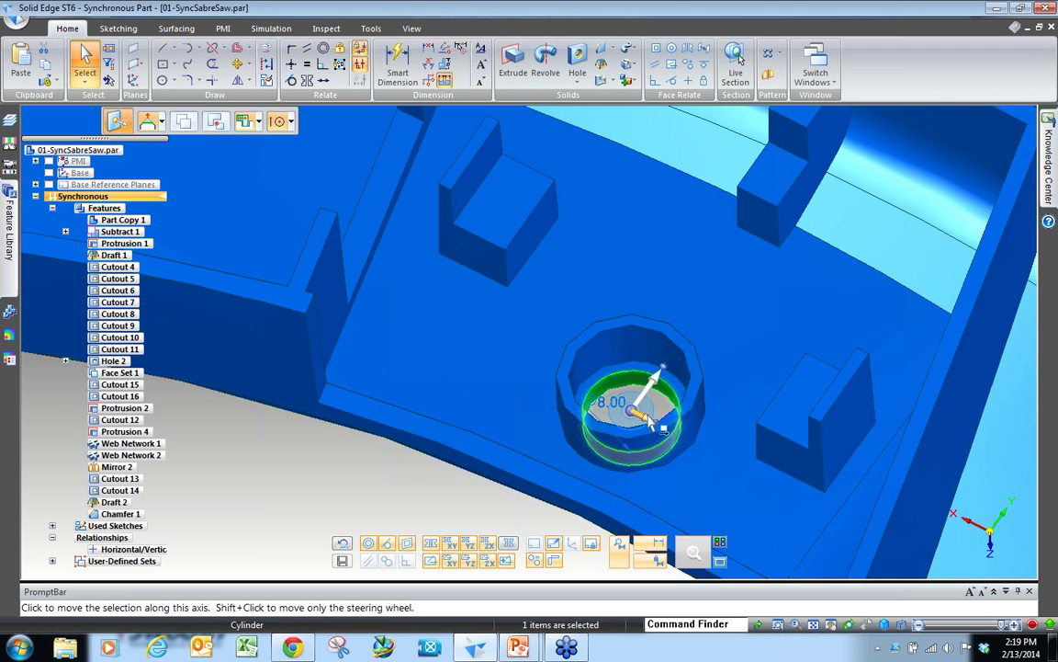
click(634, 412)
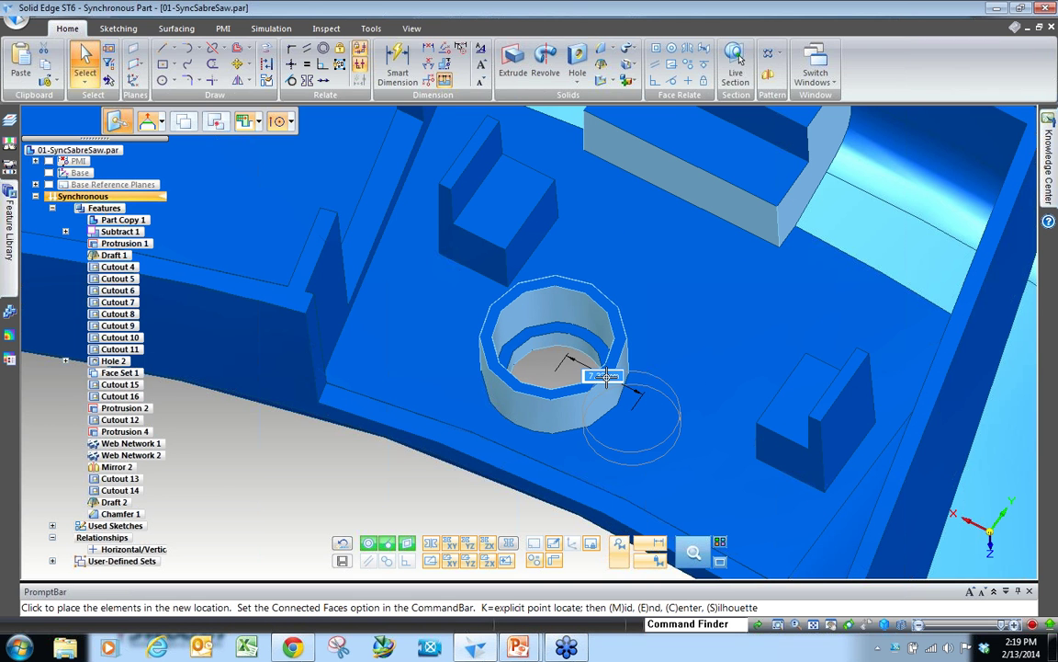
middle_drag(613, 390, 616, 378)
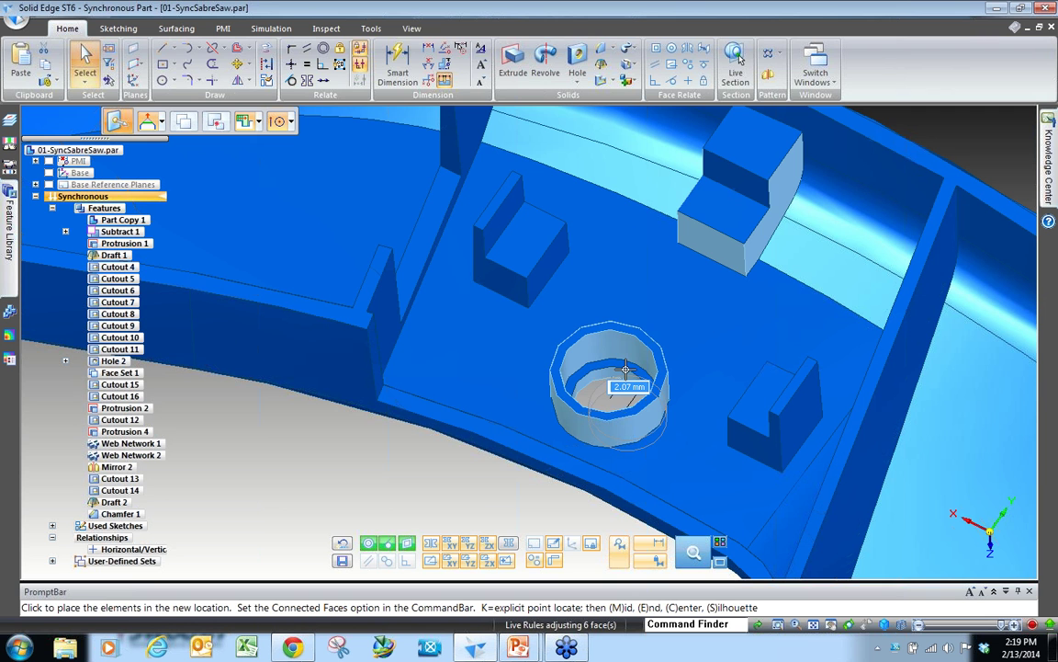
click(626, 371)
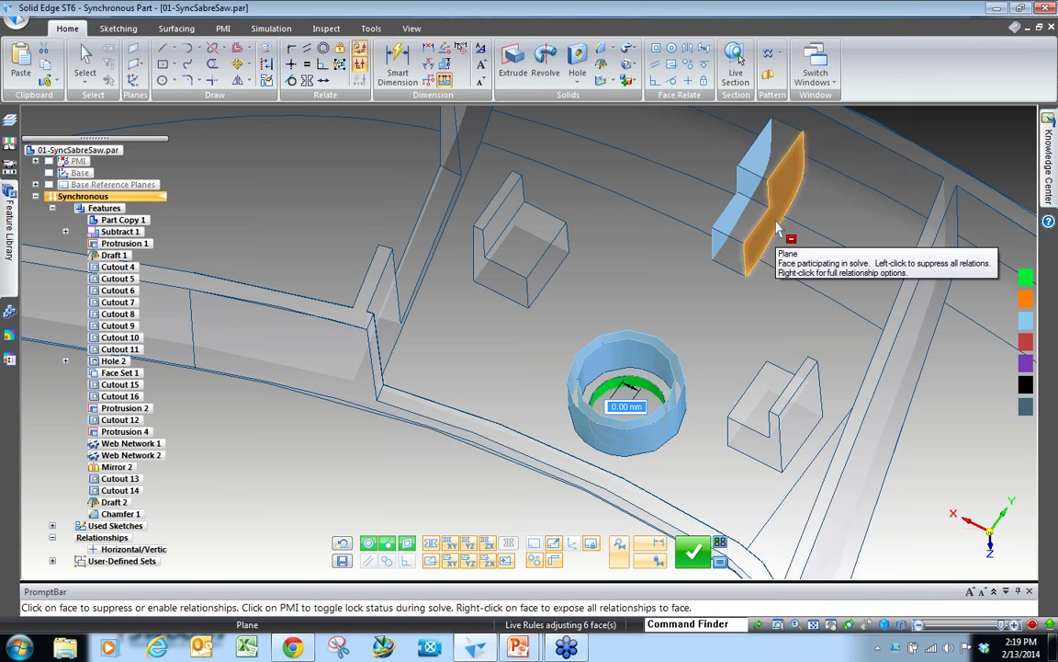
Step: Expose the relationships on the stepped block's side face and suppress Horizontal/Vertical 1 between the block and the boss
click(779, 232)
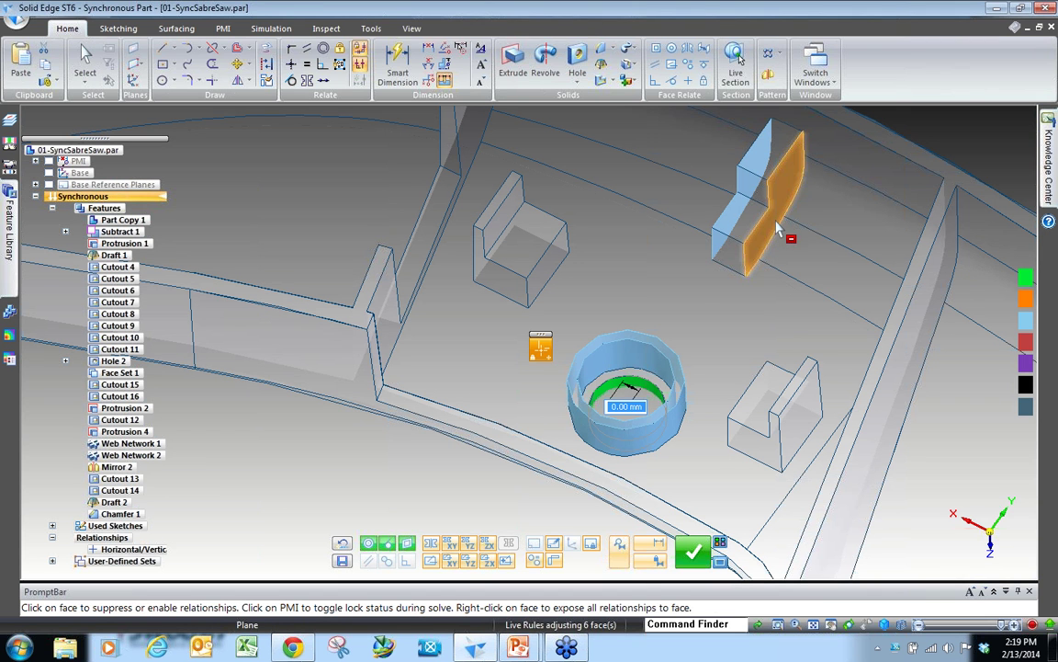
click(541, 351)
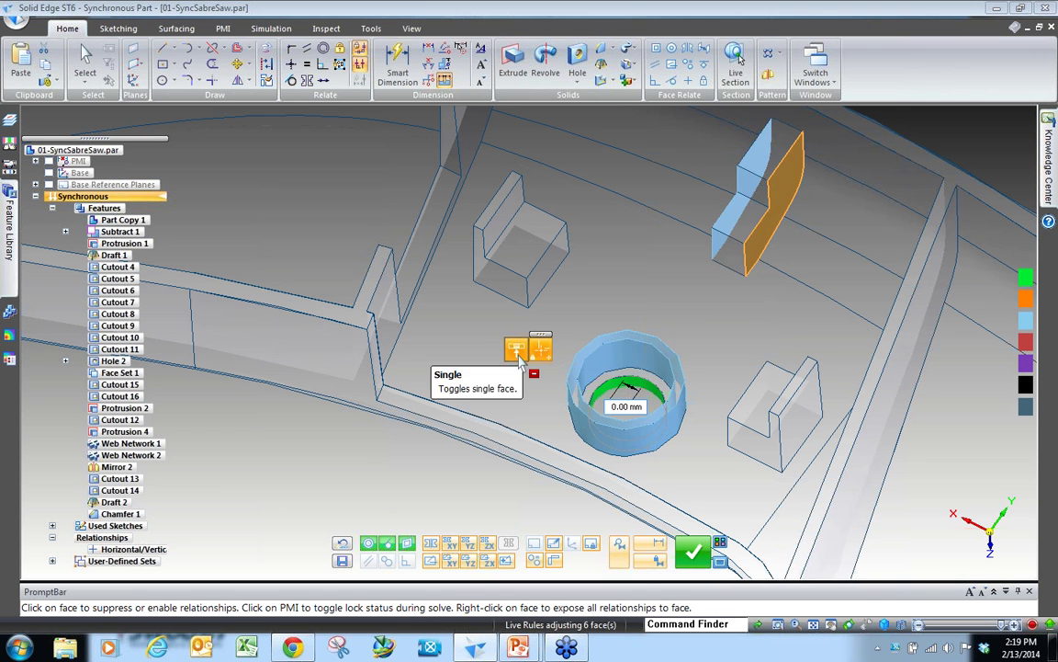
click(541, 358)
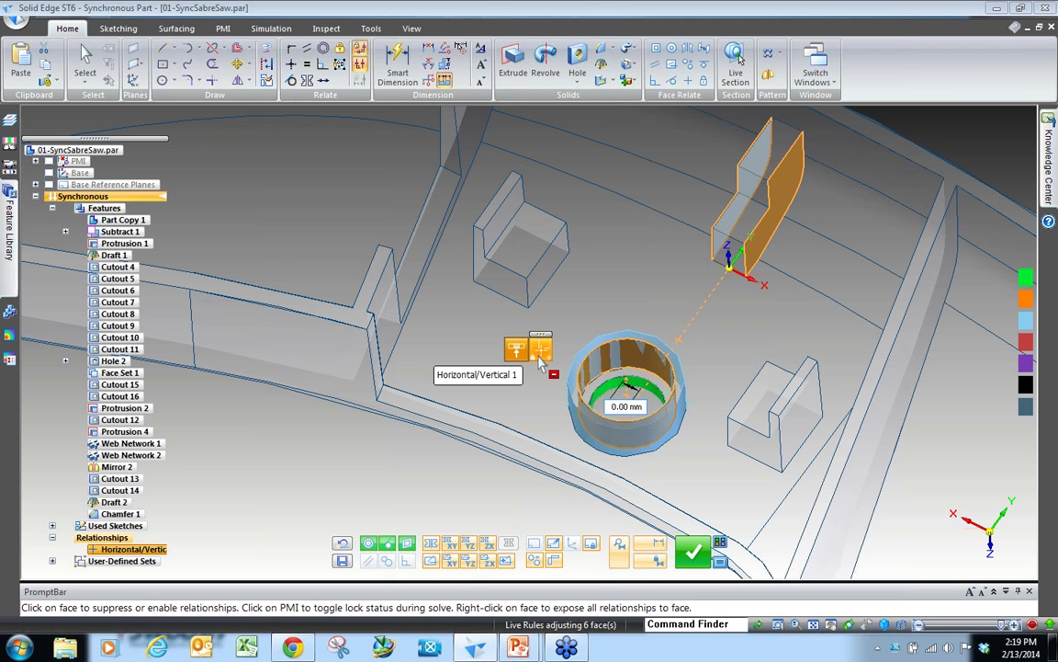
click(539, 355)
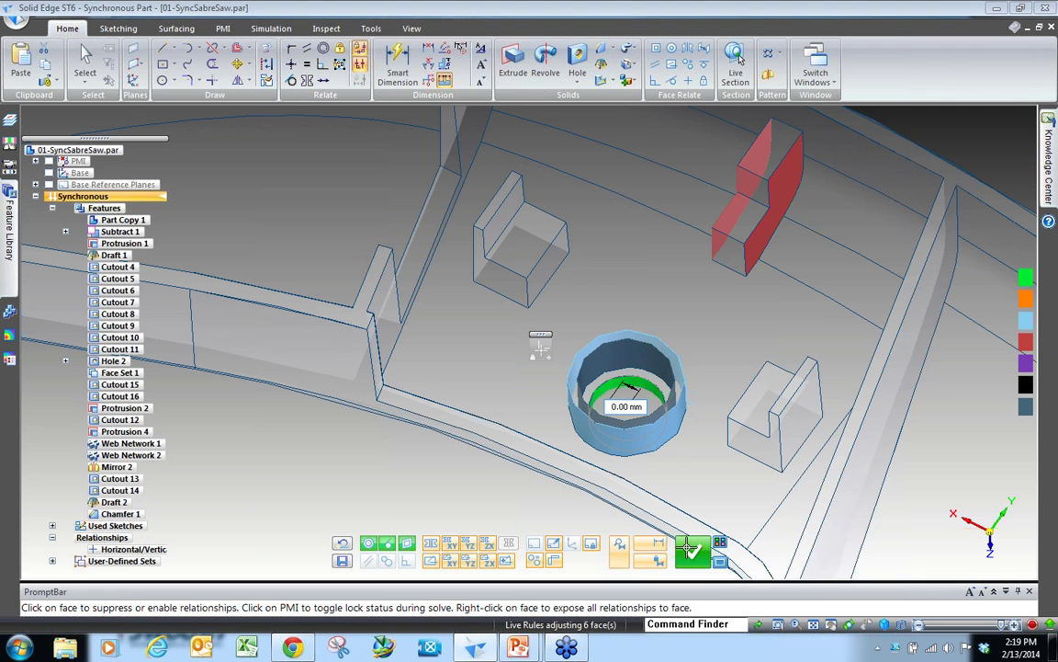
Step: Accept the solution and place the round boss about 7.36 mm along its axis, away from the stepped block's alignment
drag(669, 437, 576, 364)
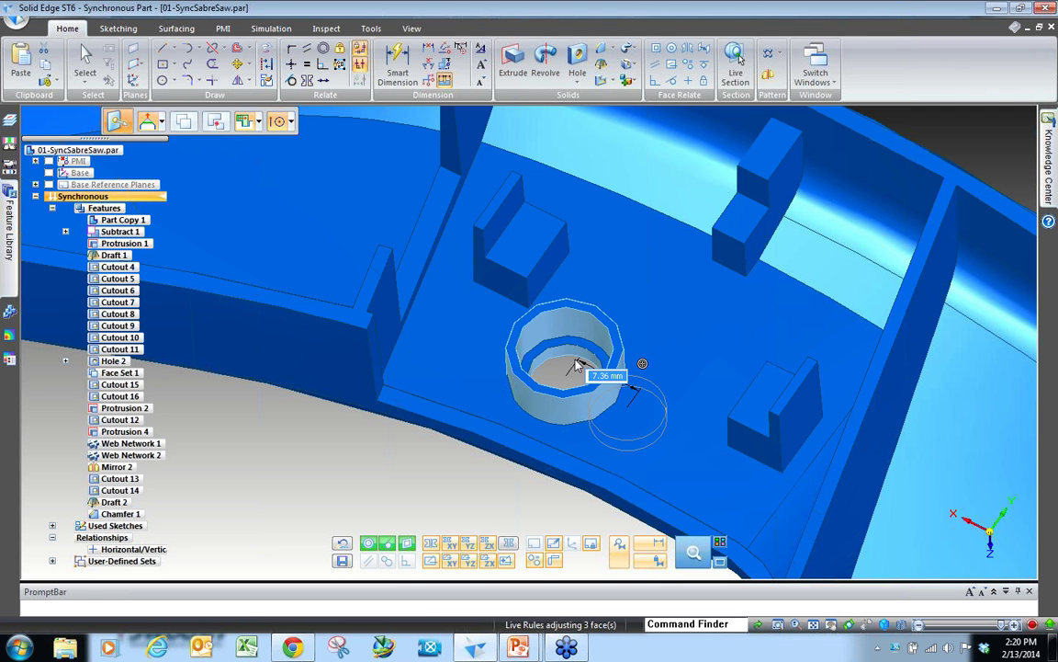
drag(576, 365, 576, 365)
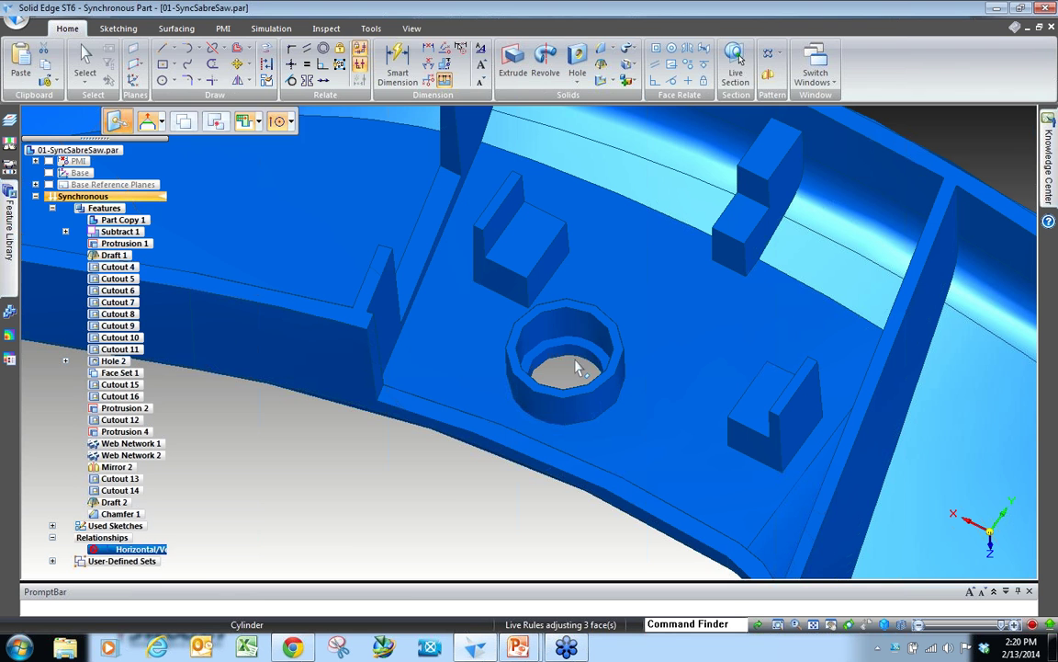
click(516, 323)
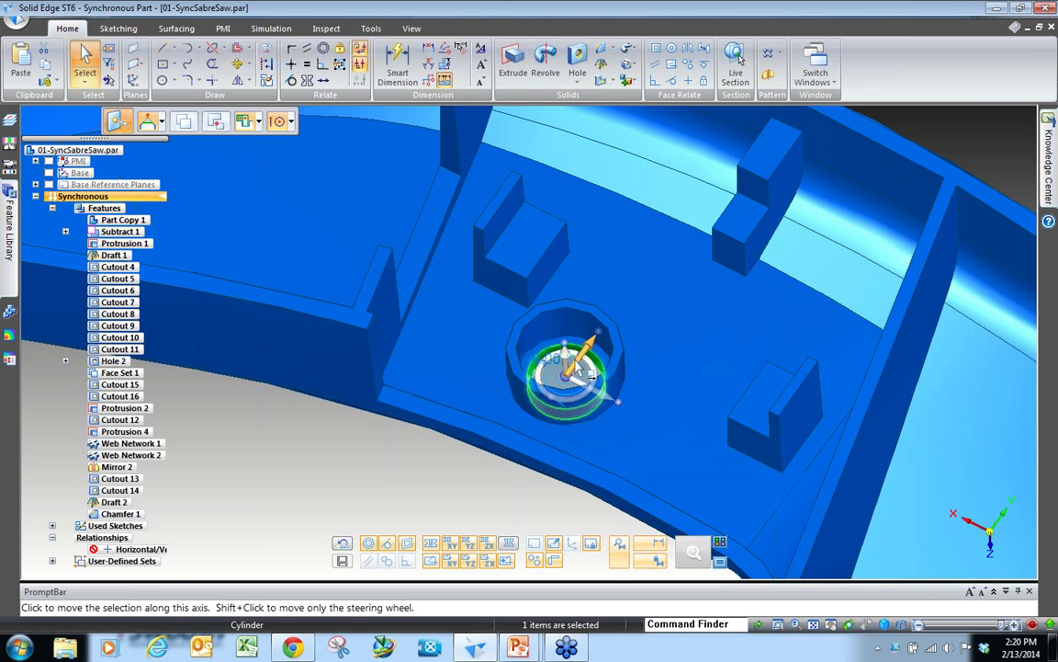
Step: Review the Solution Manager Colors and Live Rules display options, then cancel out of them
click(721, 543)
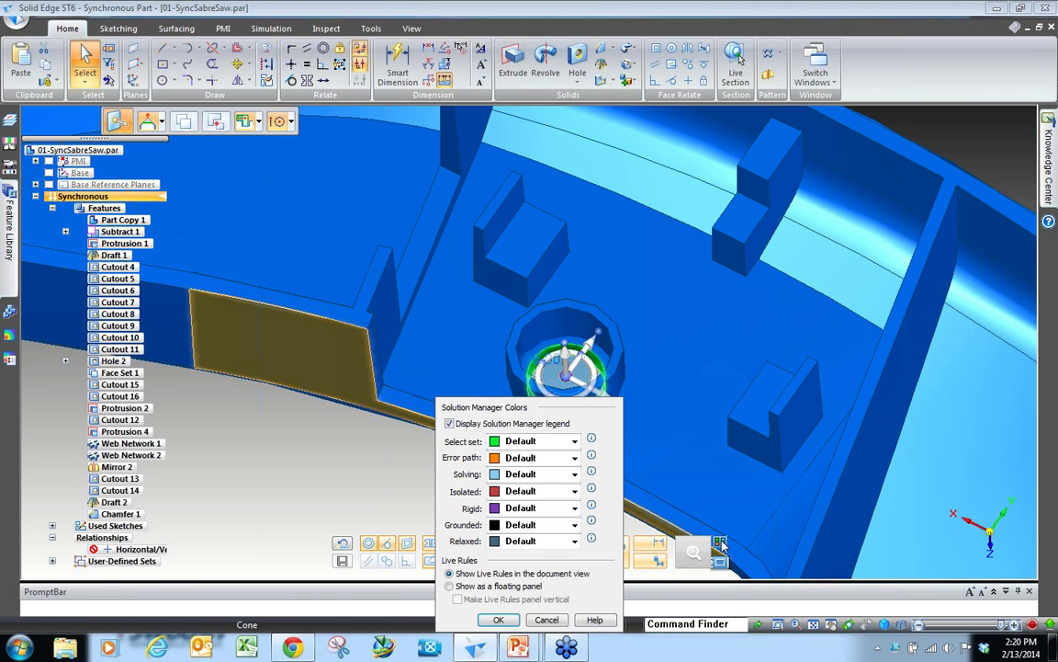
click(555, 620)
click(548, 620)
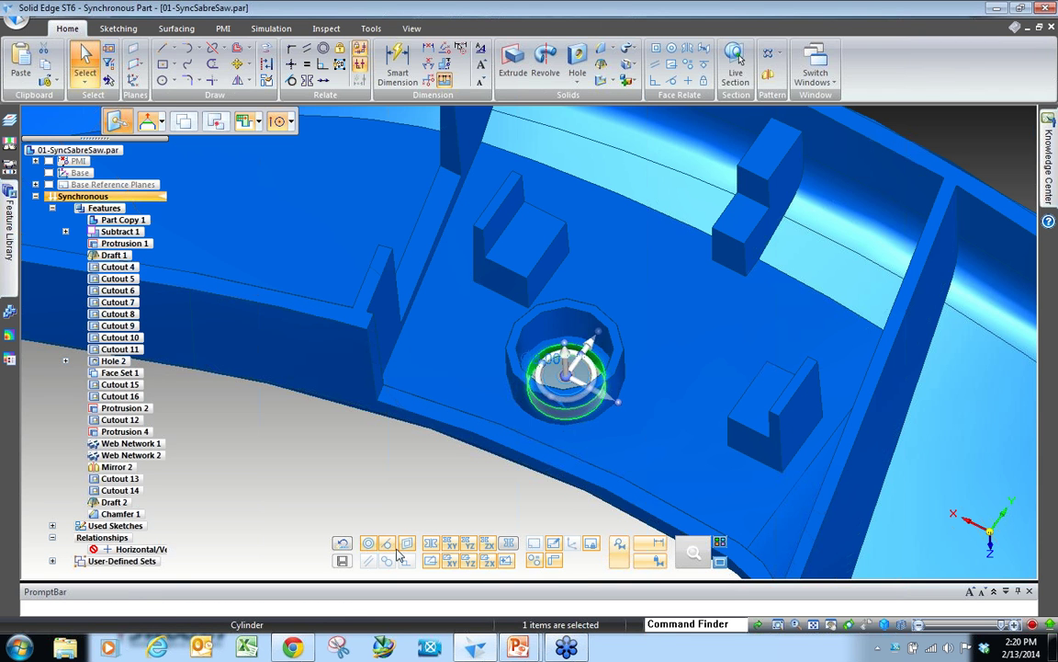
Step: Clear the hole cylinder selection and switch to the syncseat.par document
click(413, 515)
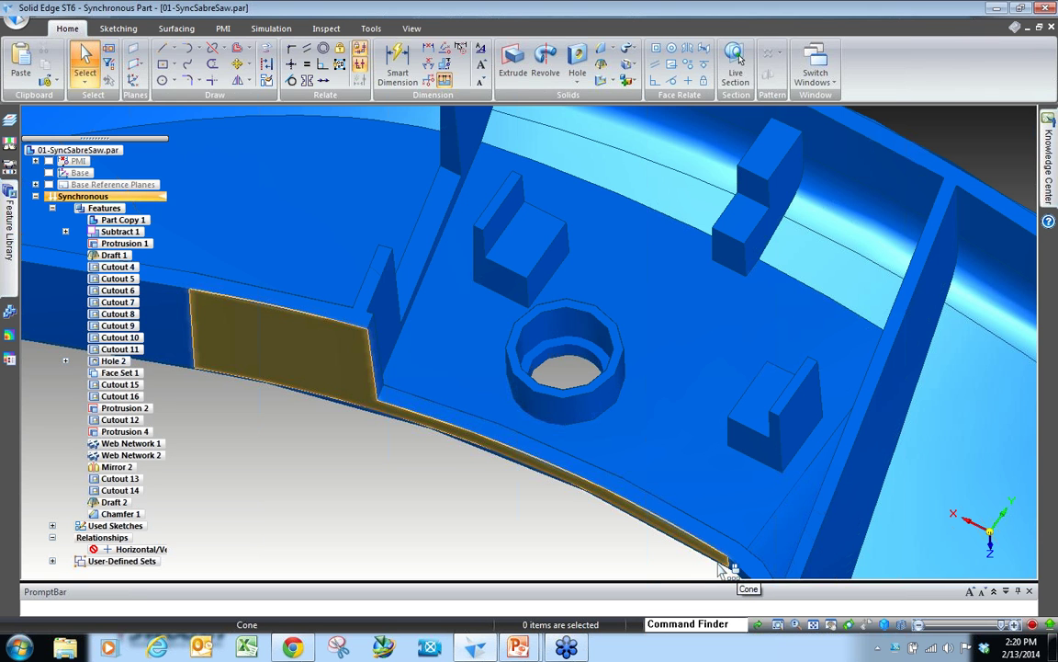
key(ctrl+Tab)
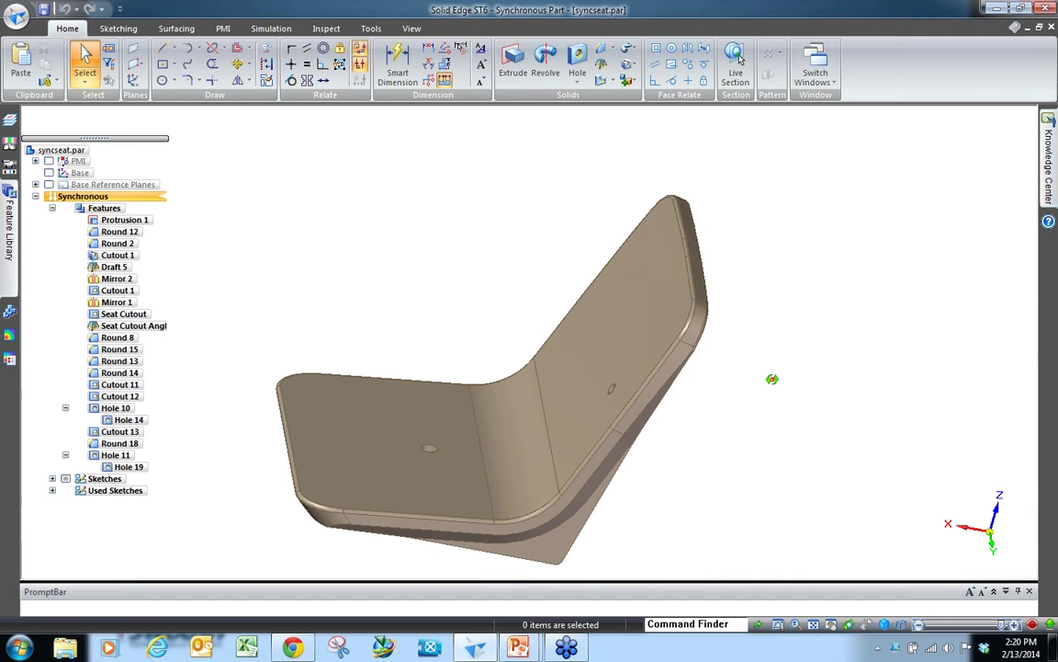
Step: Switch from the seat part to the 01-SyncSabreSaw.par document
middle_drag(770, 373, 628, 338)
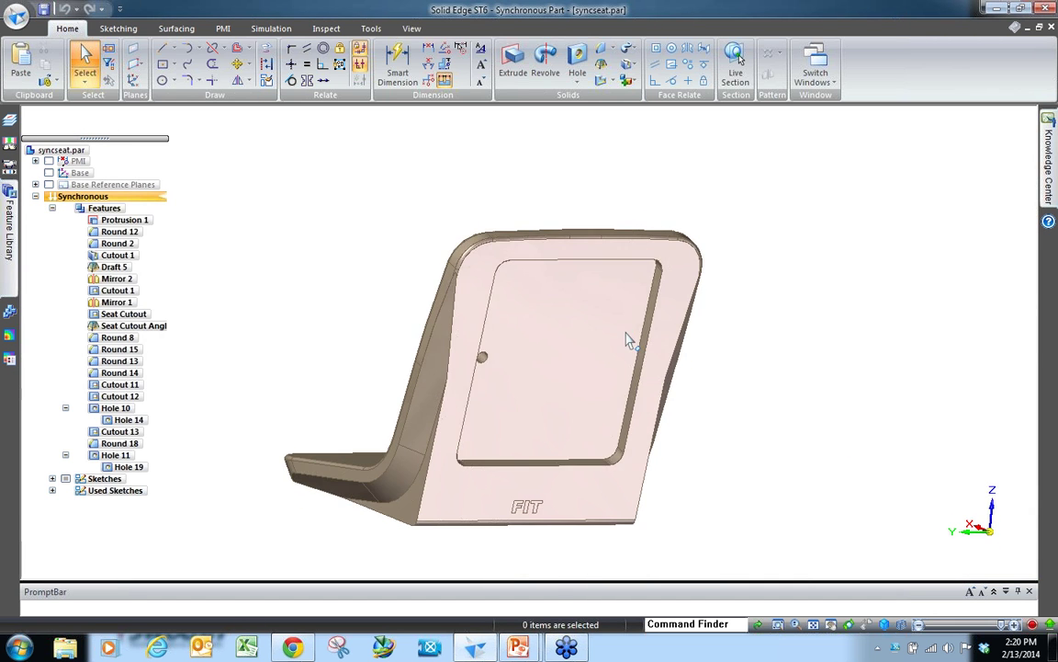
key(ctrl+Tab)
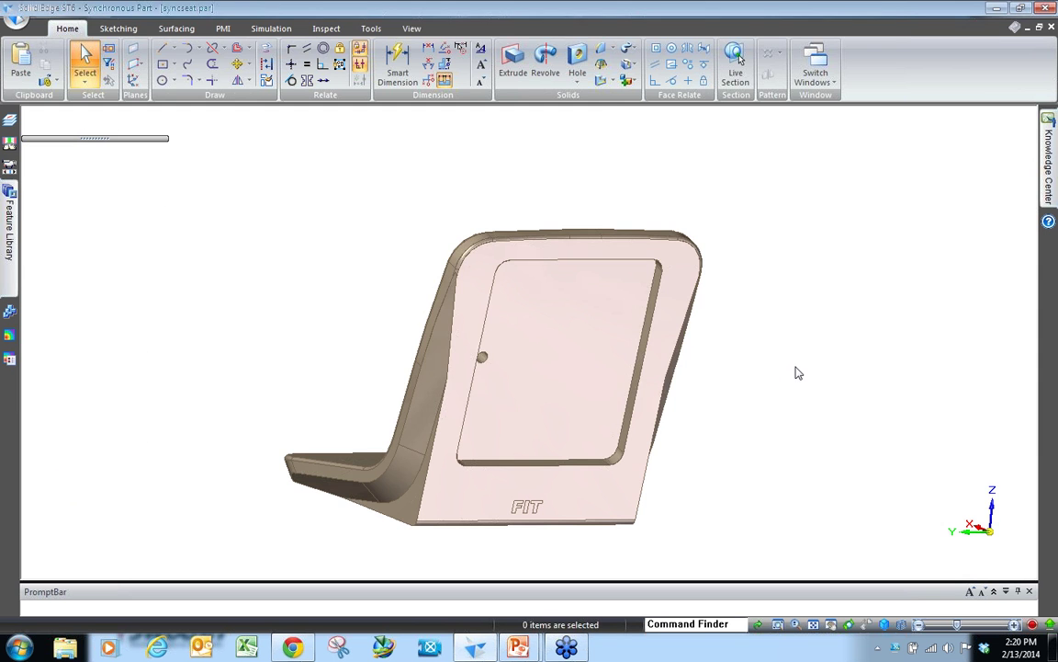
key(ctrl+Tab)
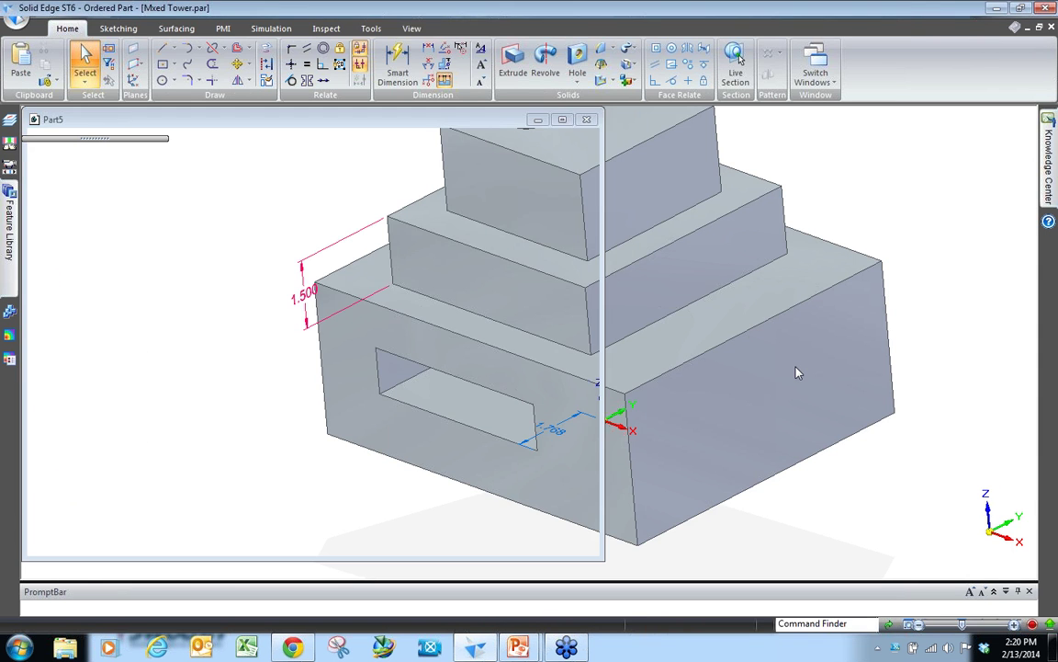
key(ctrl+Tab)
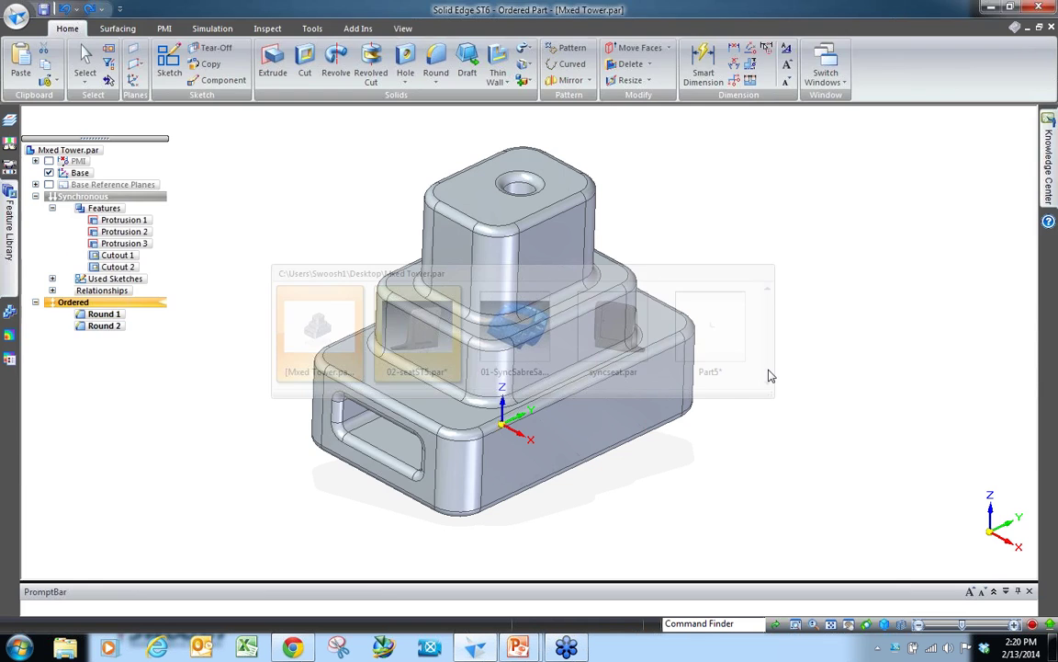
key(ctrl+Tab)
key(ctrl+Tab)
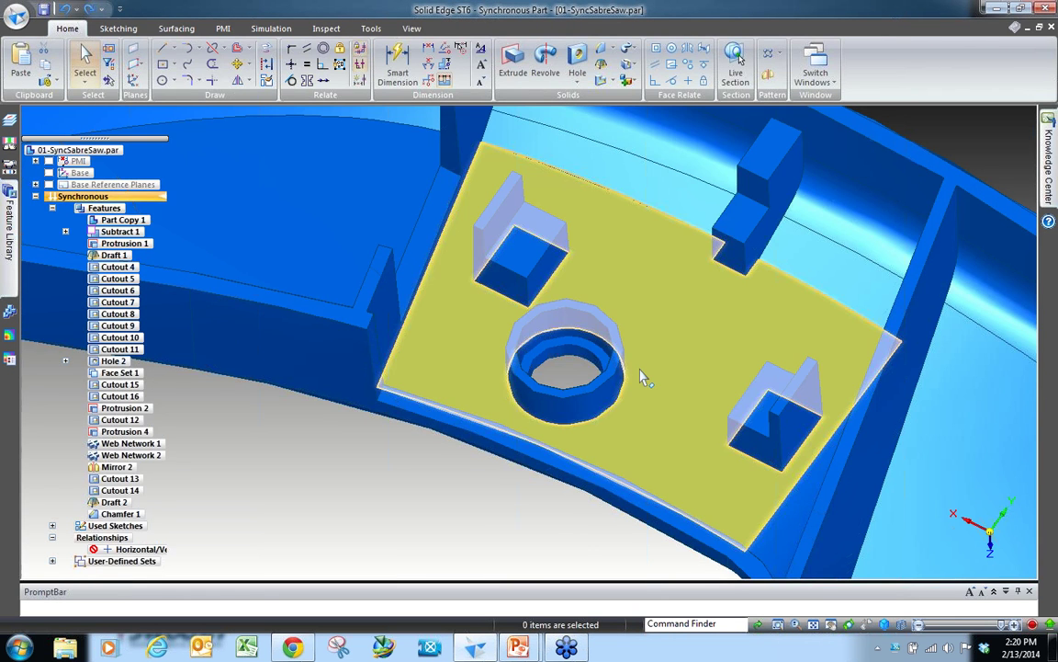
key(ctrl+shift+a)
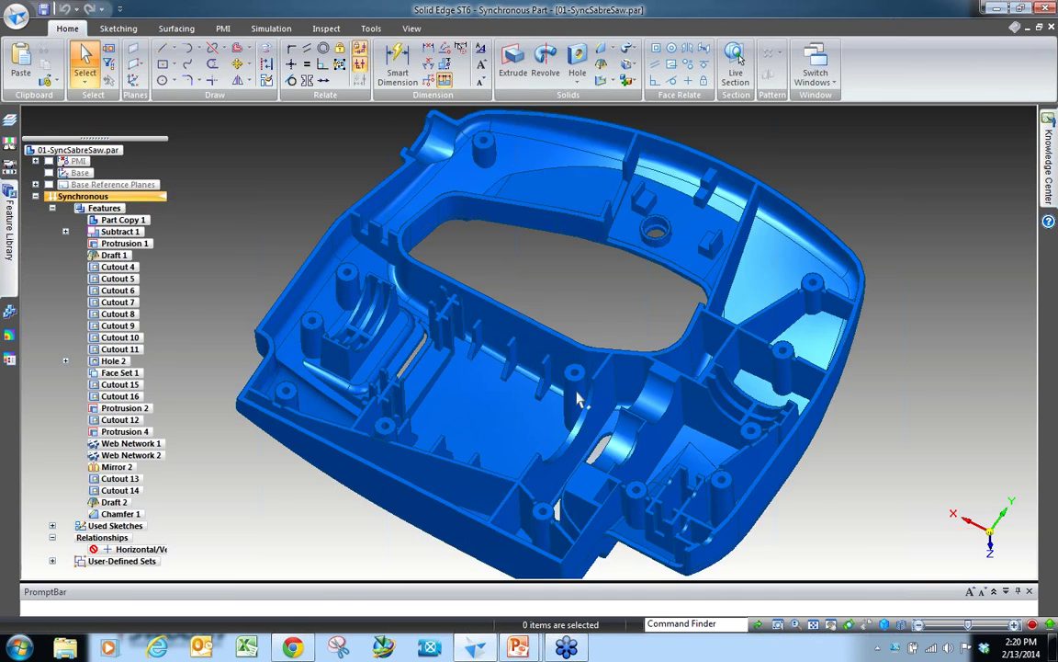
scroll(579, 400, up, 5)
scroll(638, 418, down, 3)
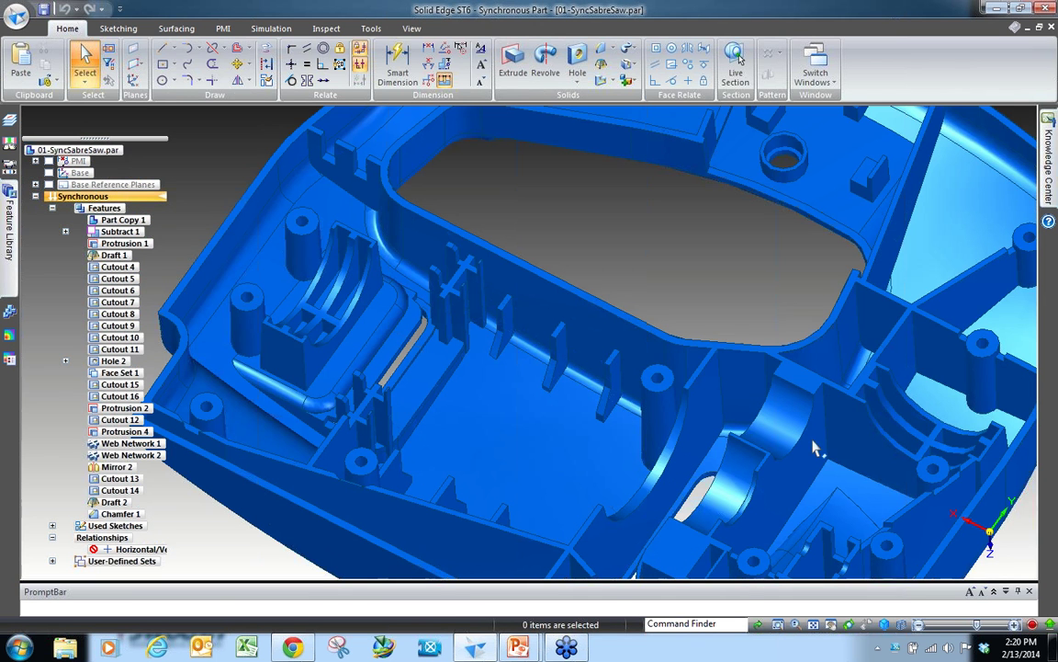
Step: Ground the side face of the end rib beside the round boss and highlight its ground relationship to check it
click(614, 381)
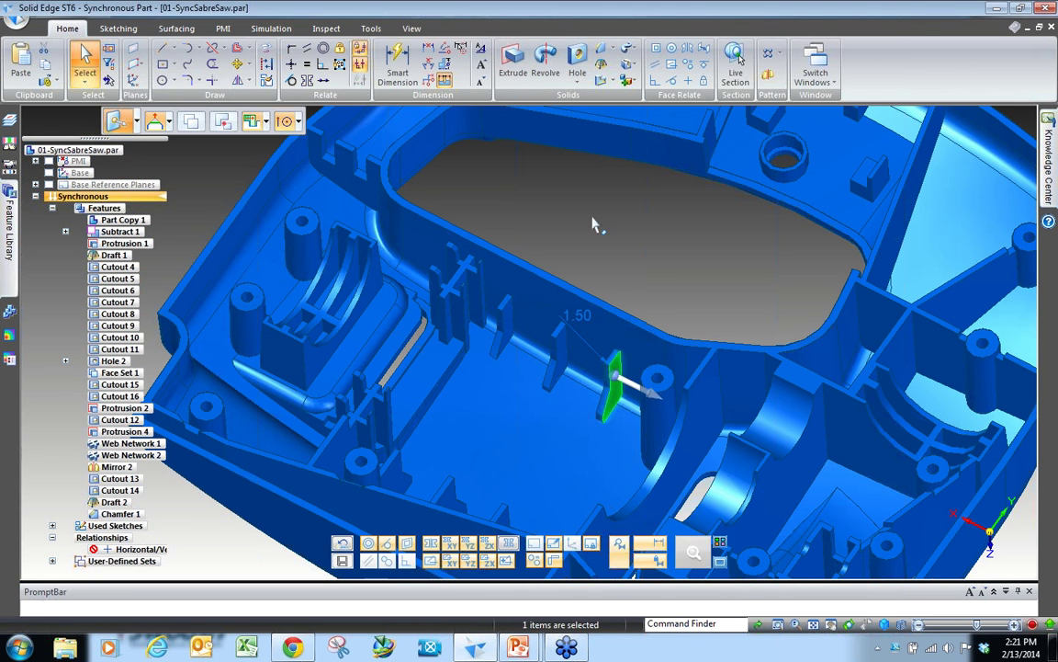
key(Escape)
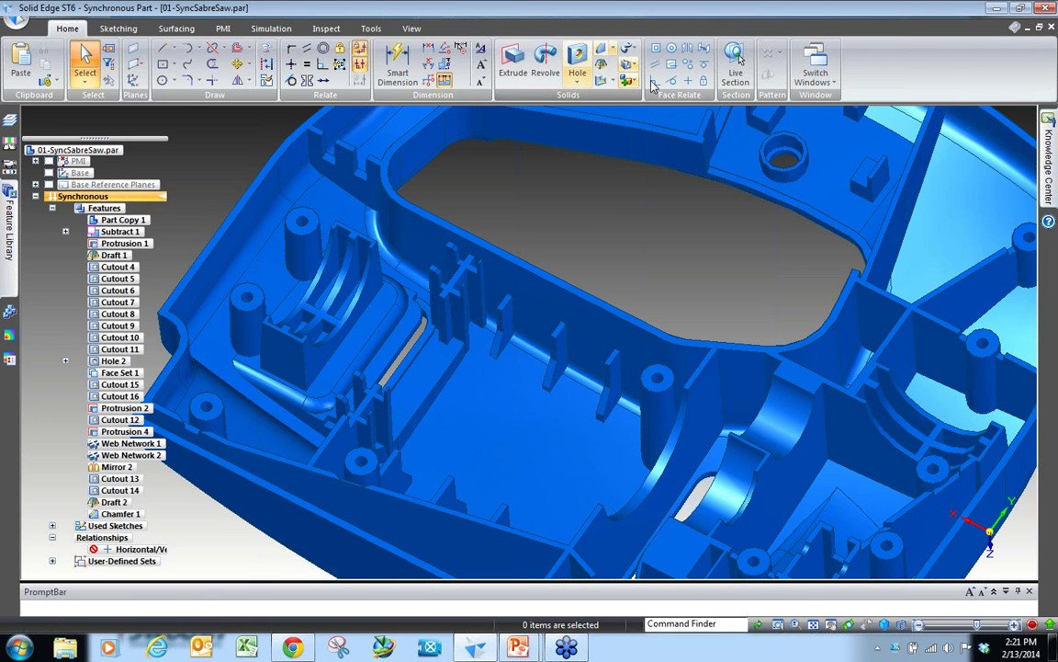
click(702, 65)
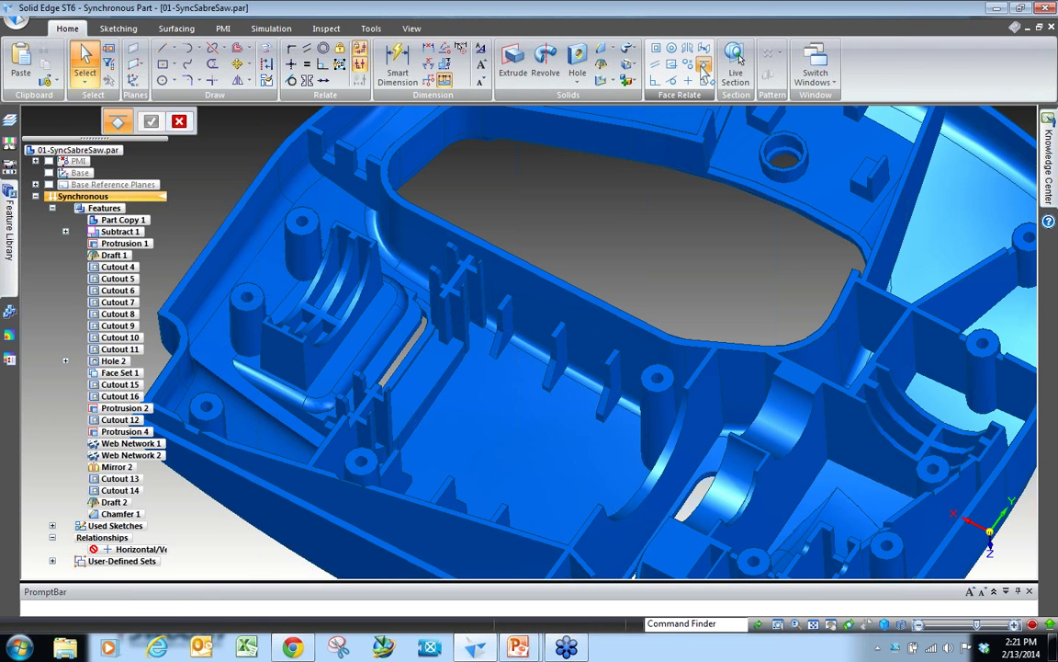
scroll(599, 310, up, 2)
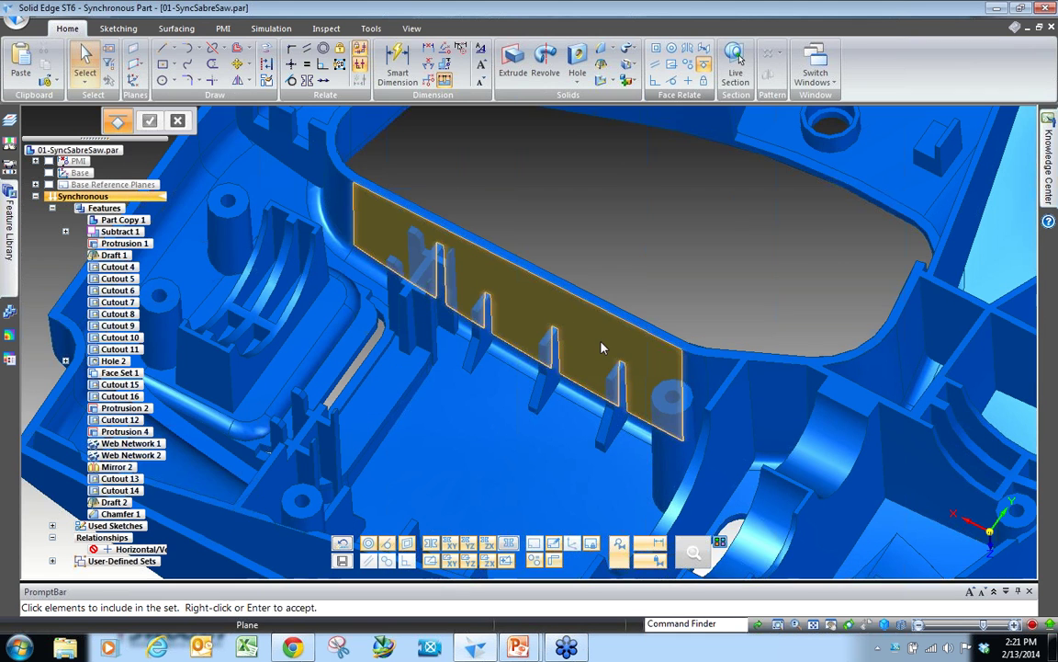
click(605, 354)
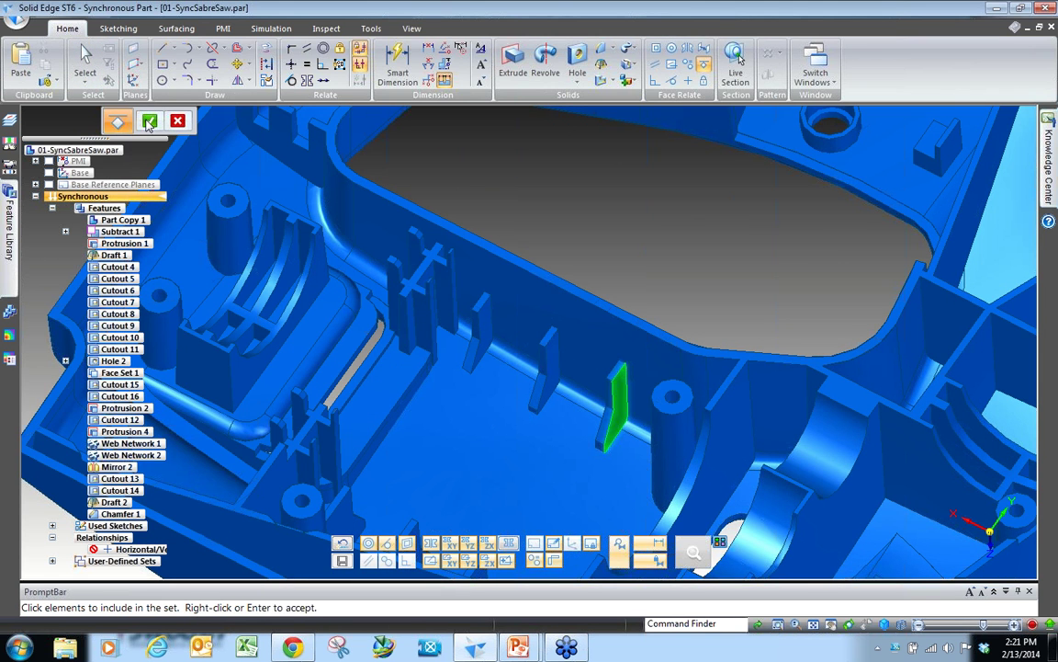
key(Return)
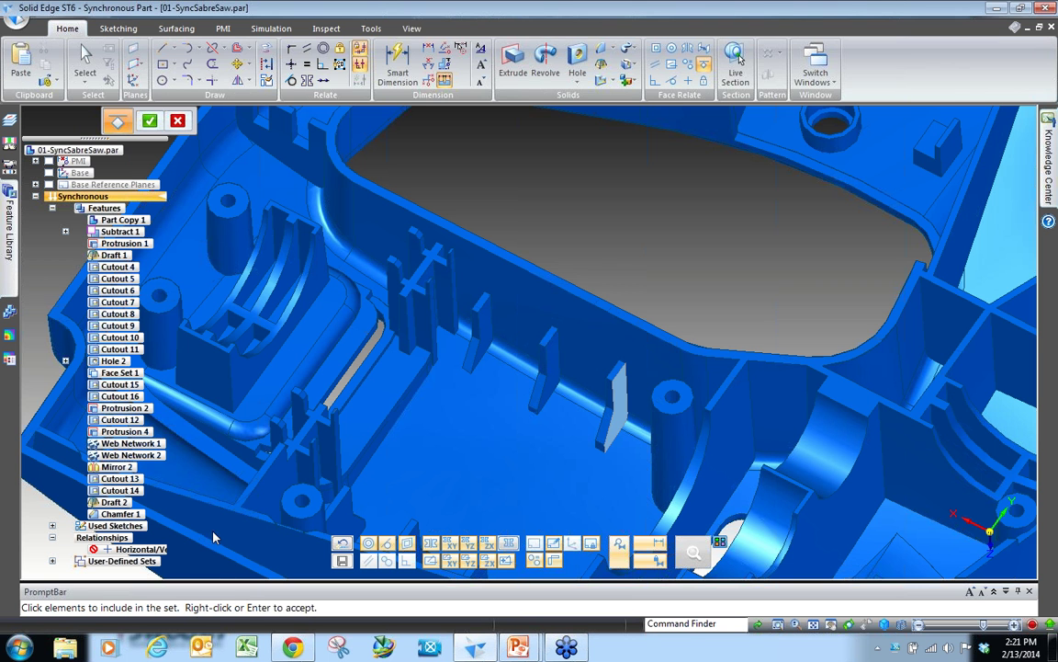
click(150, 121)
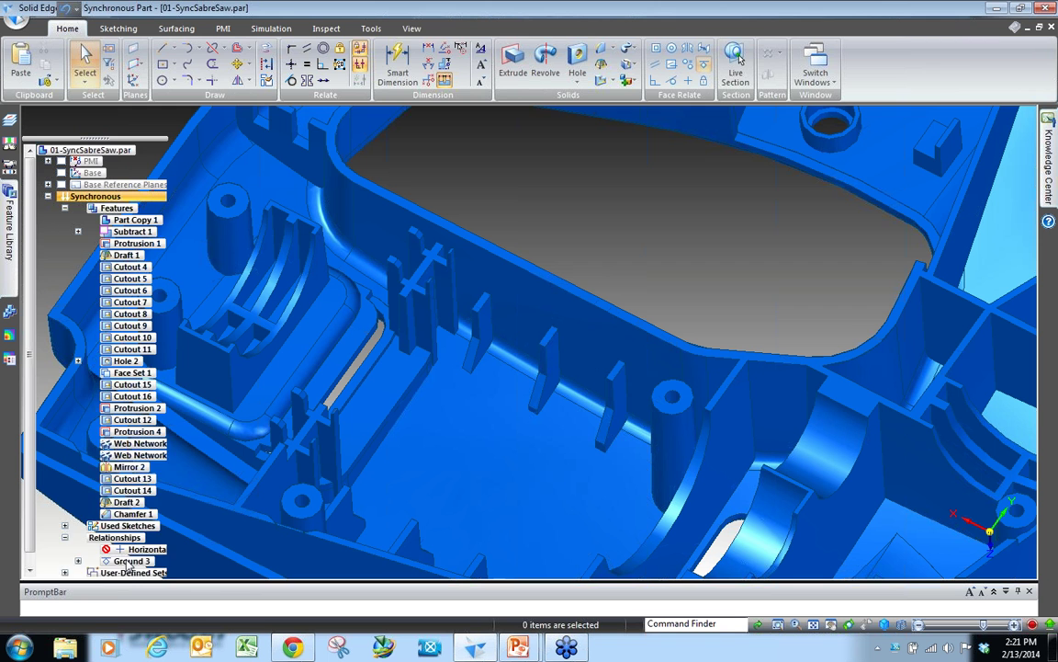
click(140, 562)
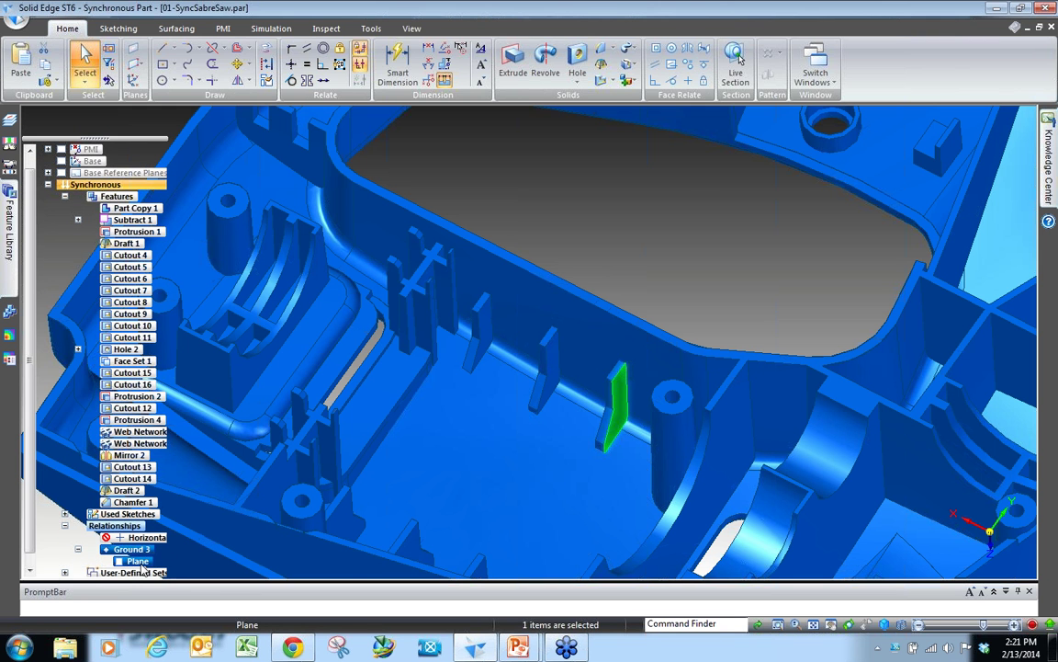
click(654, 295)
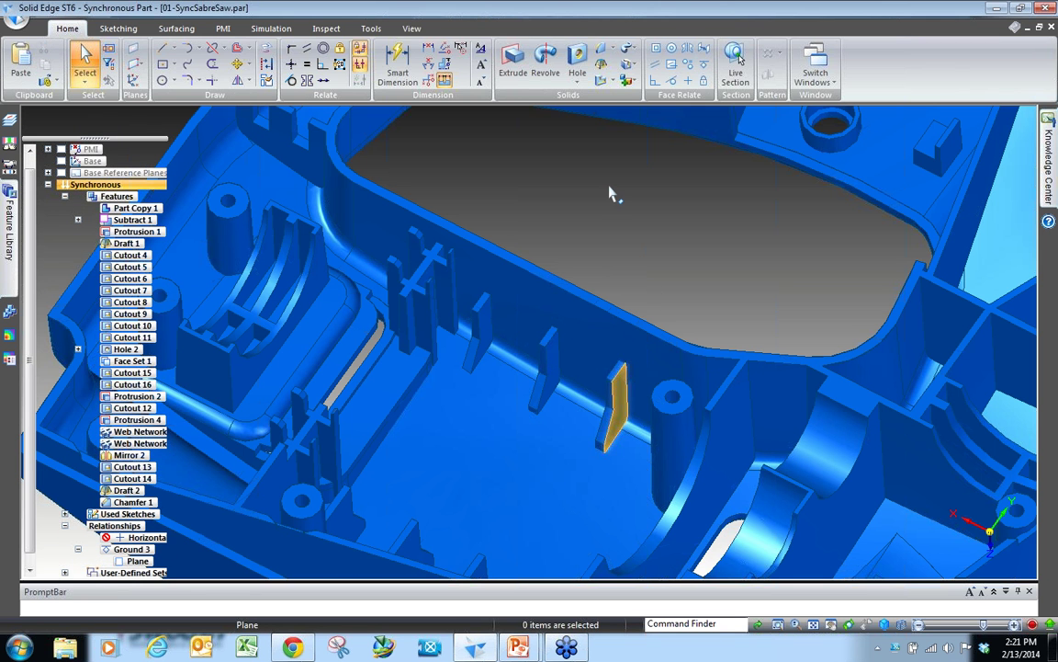
Step: Try to move the side face of the opposite, aligned rib about 16.12 mm along its normal, then cancel
middle_drag(613, 193, 565, 377)
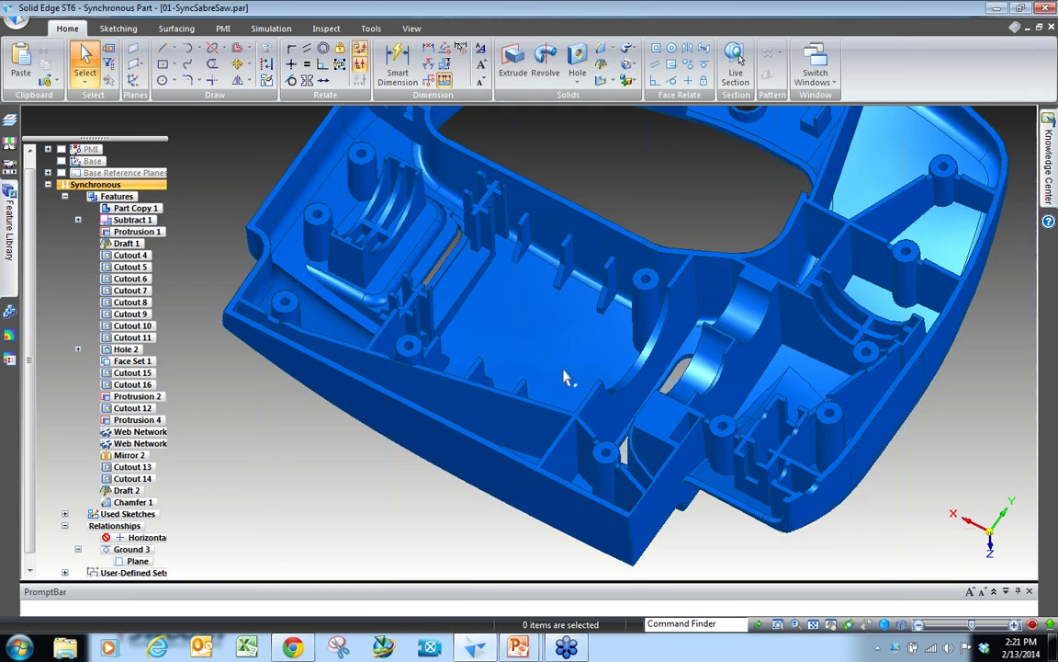
scroll(565, 376, up, 3)
click(503, 420)
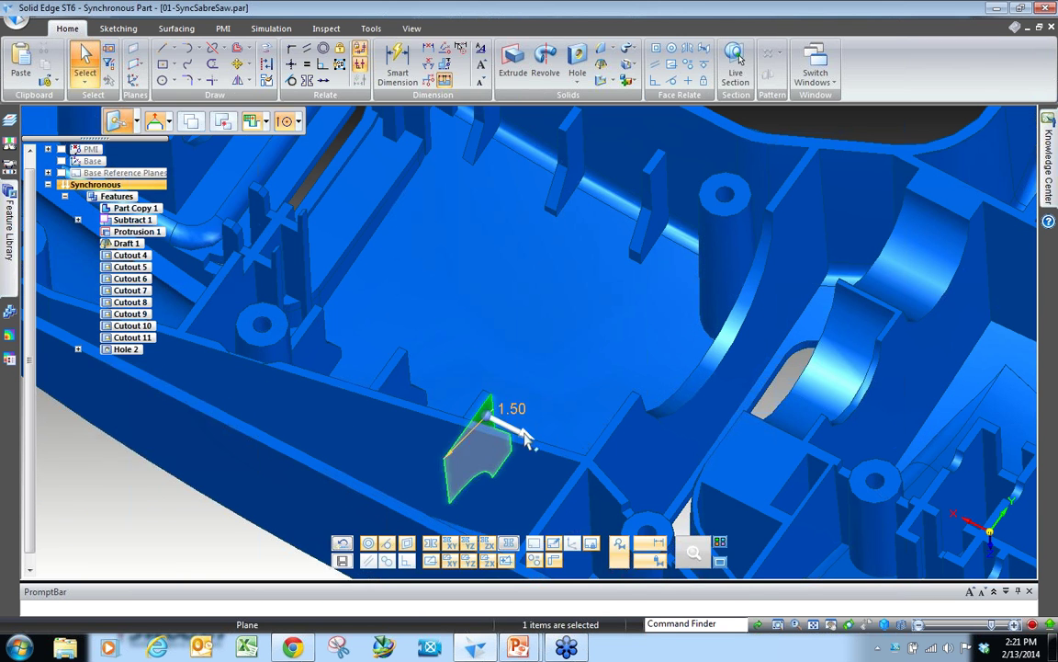
click(511, 427)
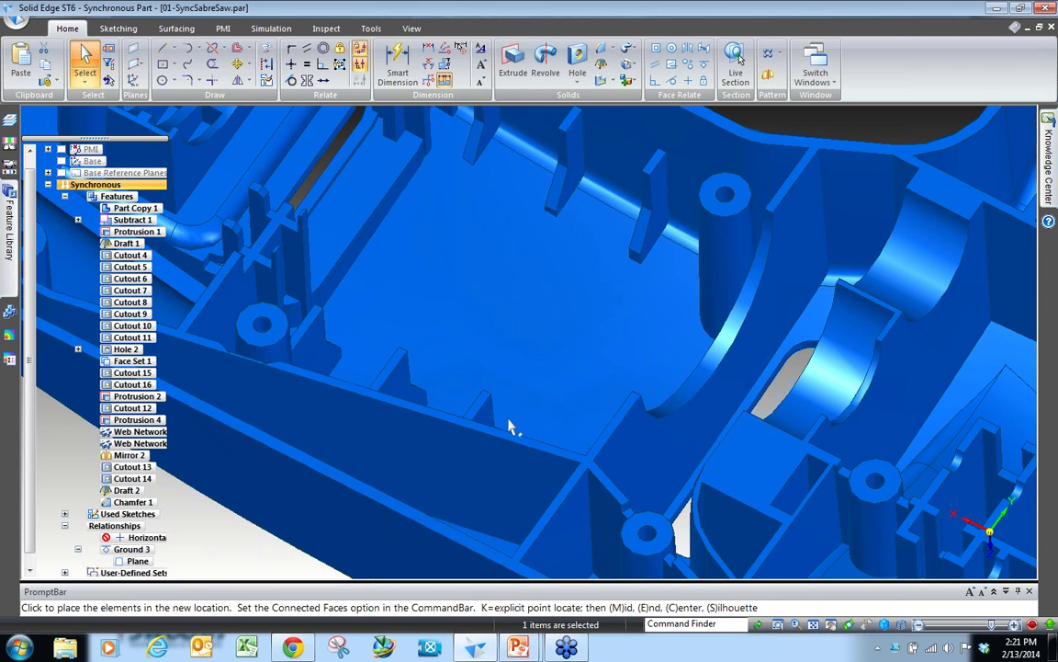
click(531, 424)
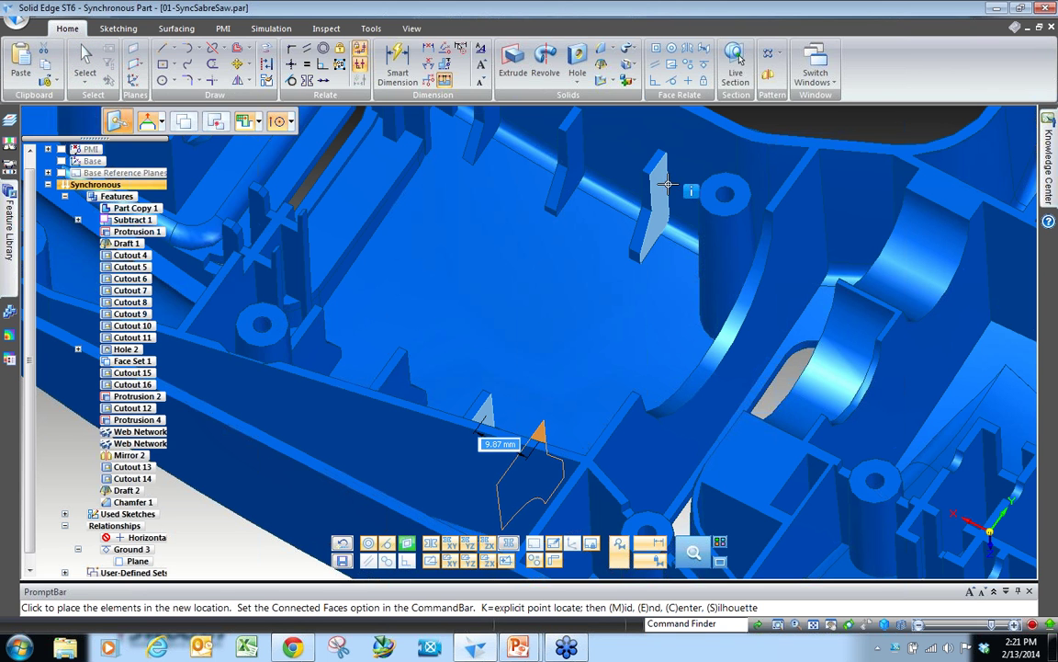
click(597, 411)
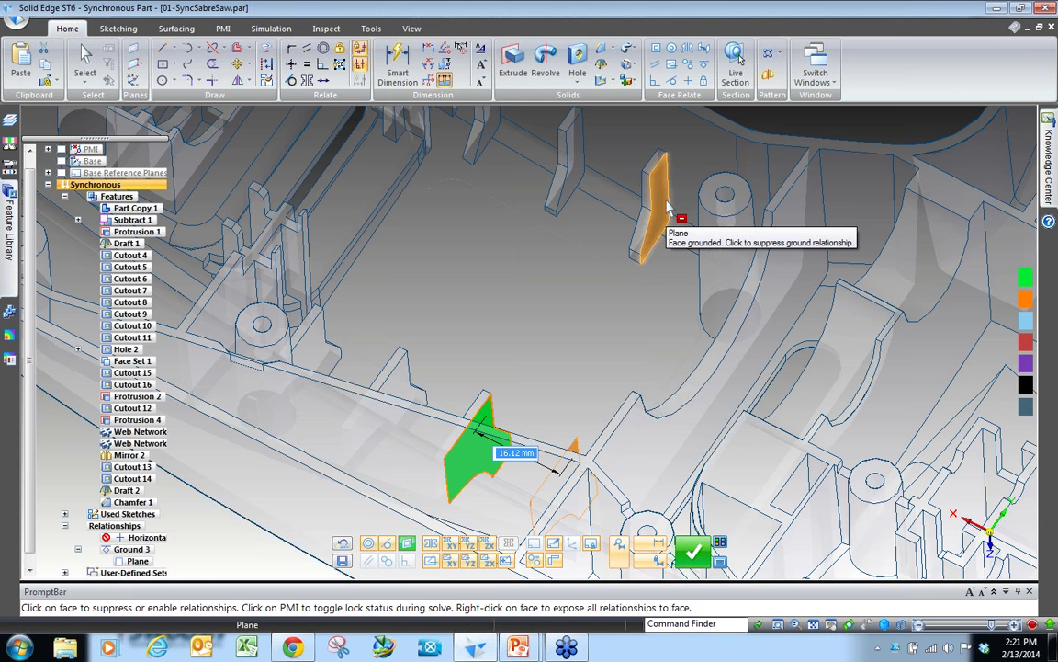
key(Escape)
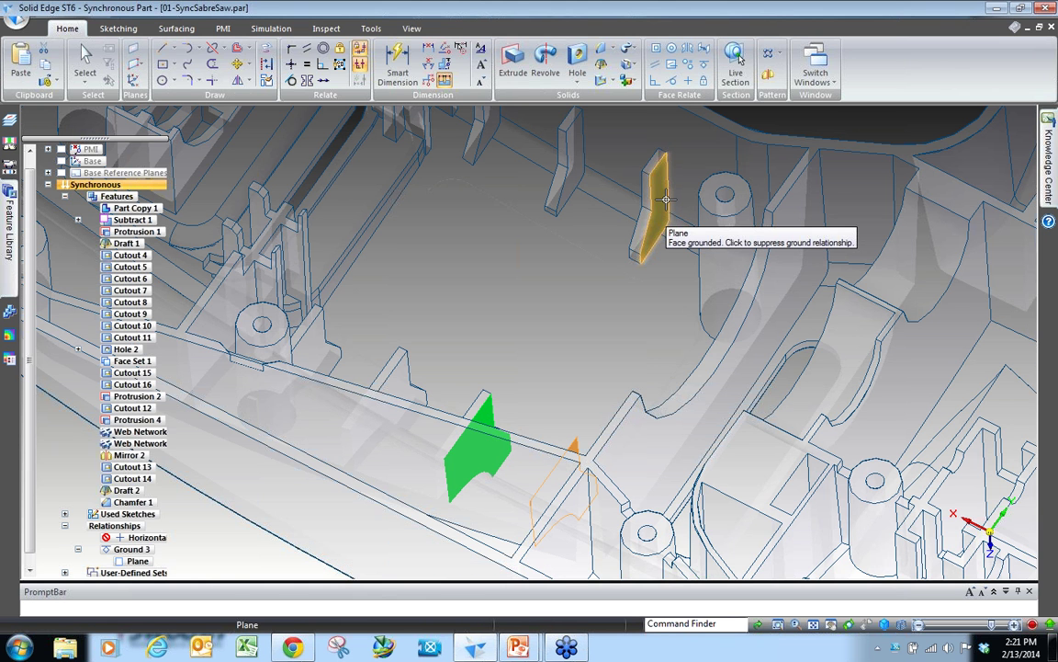
Step: Clear the rib face selection and switch to the Part5 document
key(ctrl+Tab)
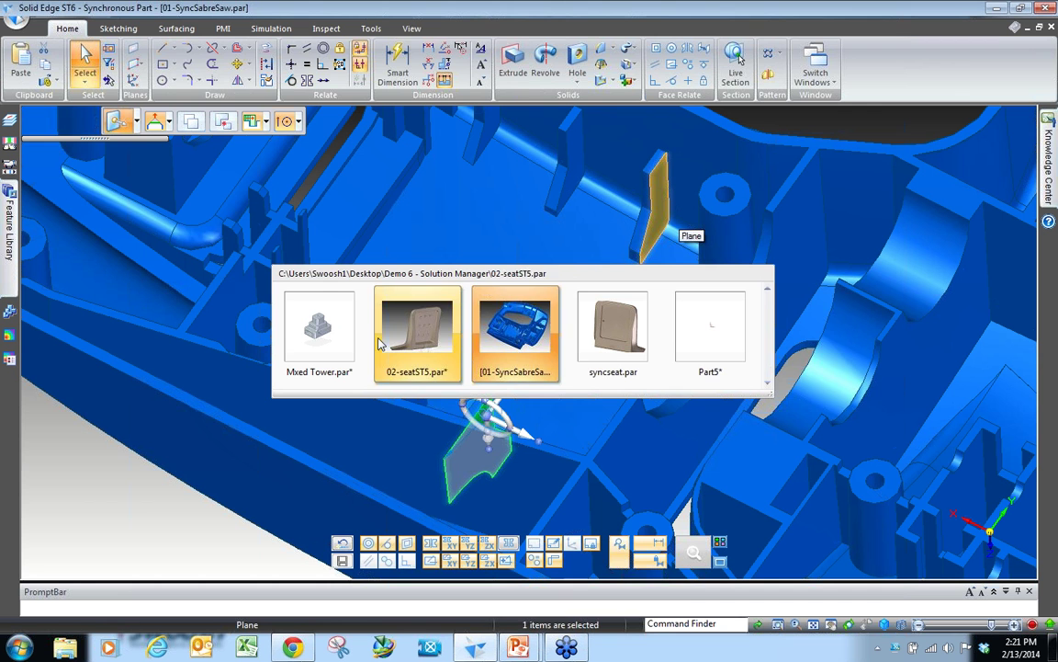
key(Escape)
key(Escape)
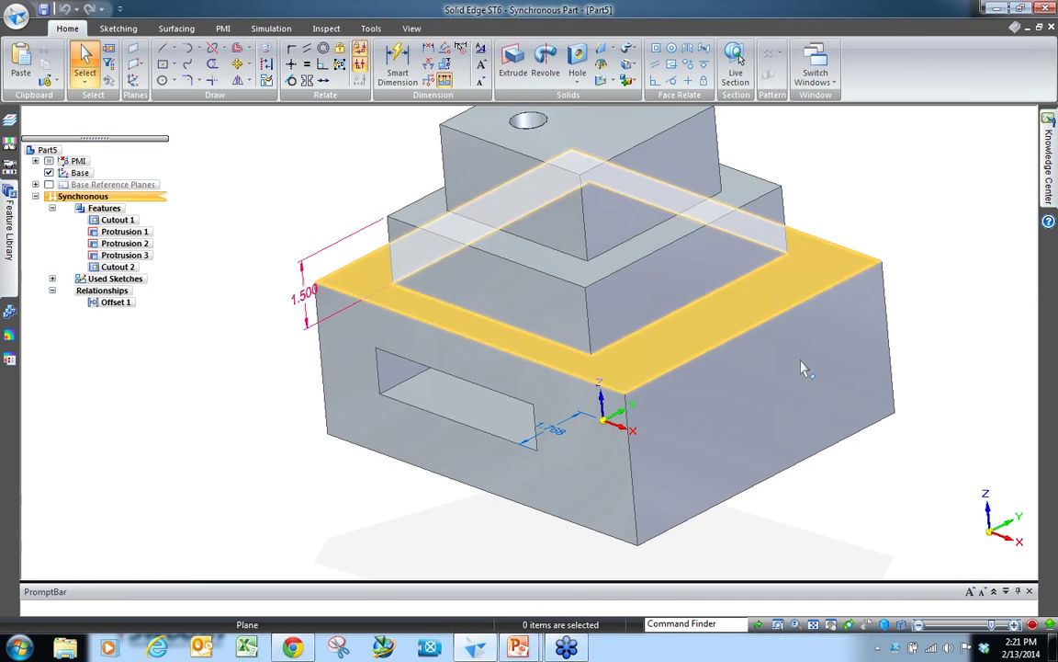
Step: Try to move the base block's underside about 5.825 in outward along its normal
middle_drag(794, 338, 641, 338)
scroll(642, 338, up, 2)
click(639, 340)
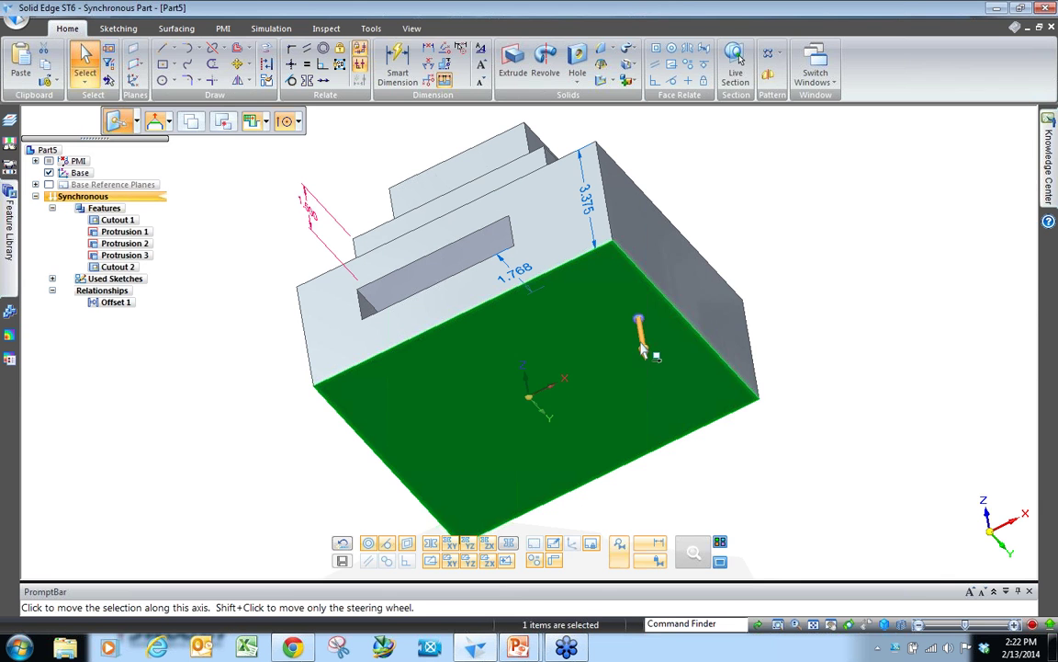
click(641, 347)
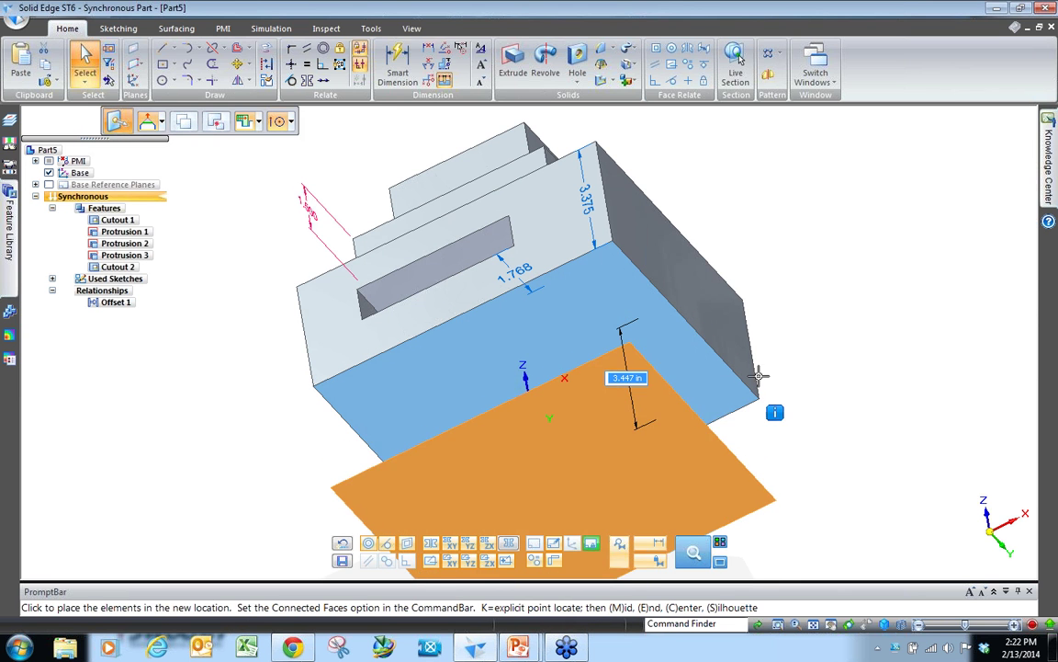
scroll(730, 283, down, 3)
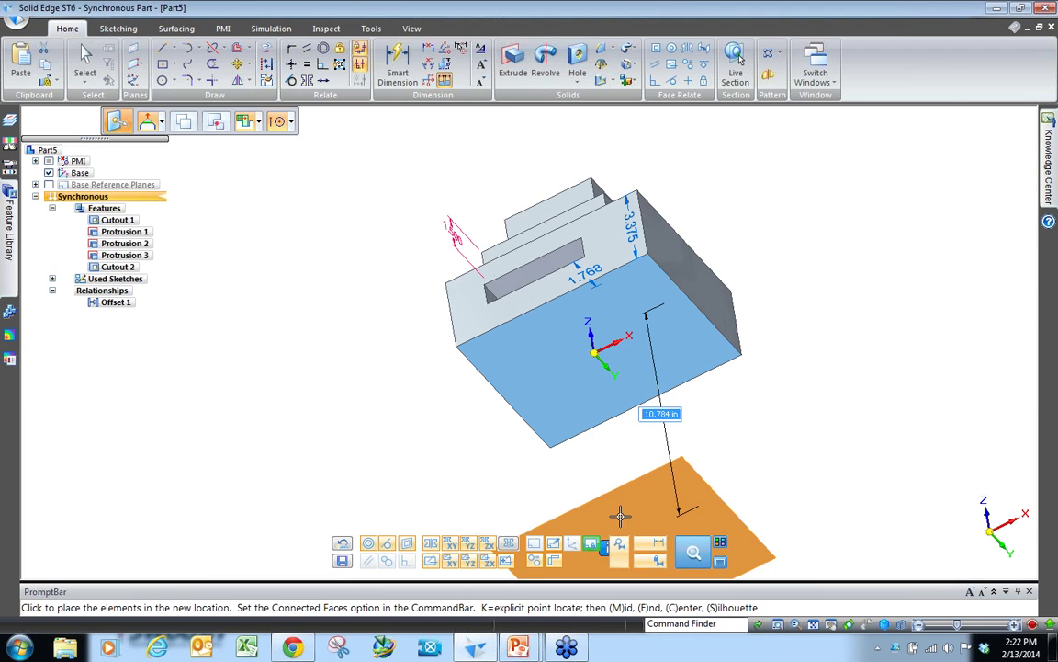
click(678, 425)
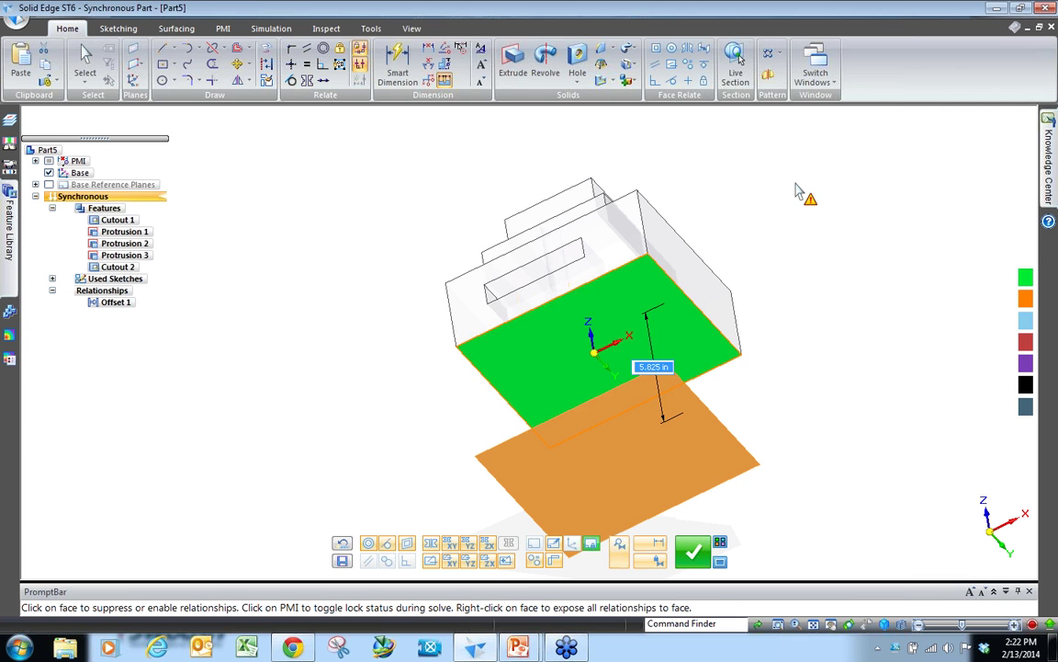
Step: Examine the underside move in Solution Manager from several angles, including its color legend, then cancel the move
middle_drag(796, 198, 780, 371)
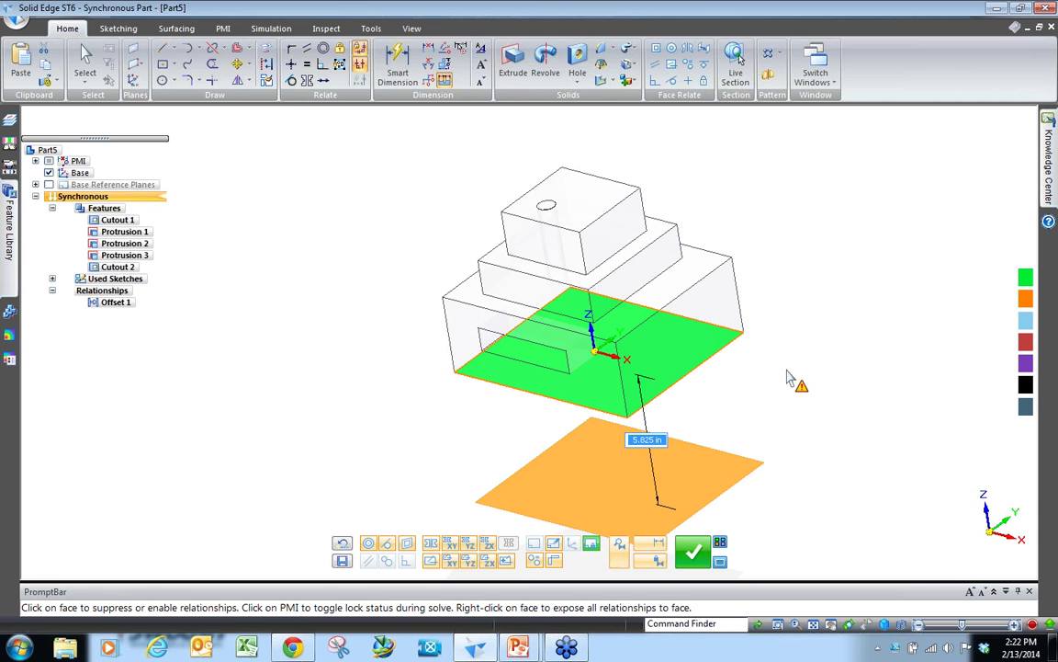
click(698, 369)
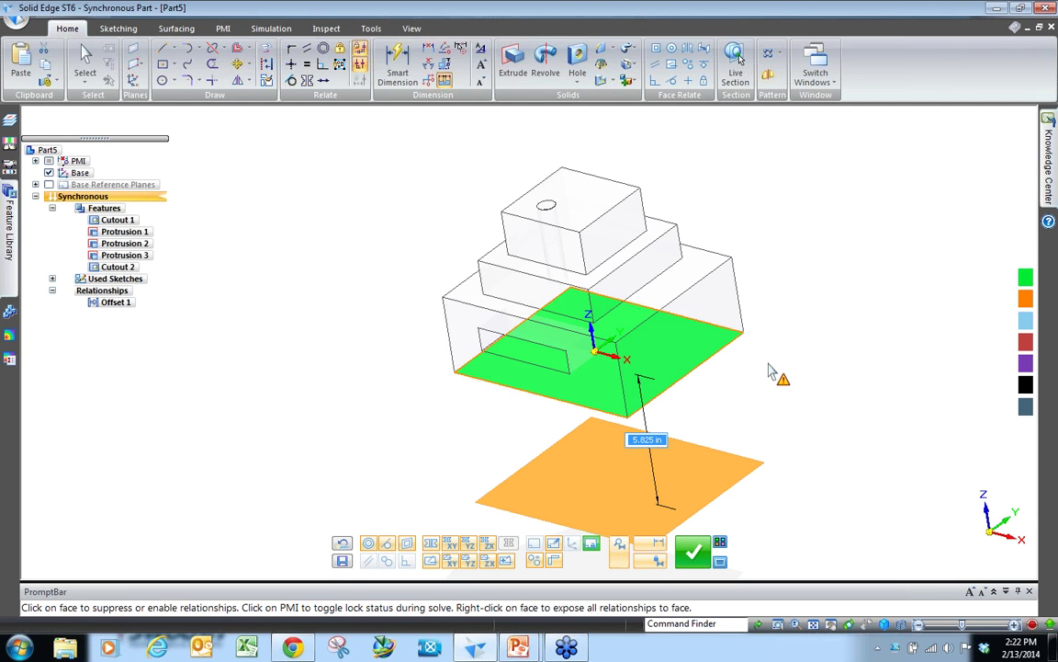
middle_drag(780, 298, 719, 299)
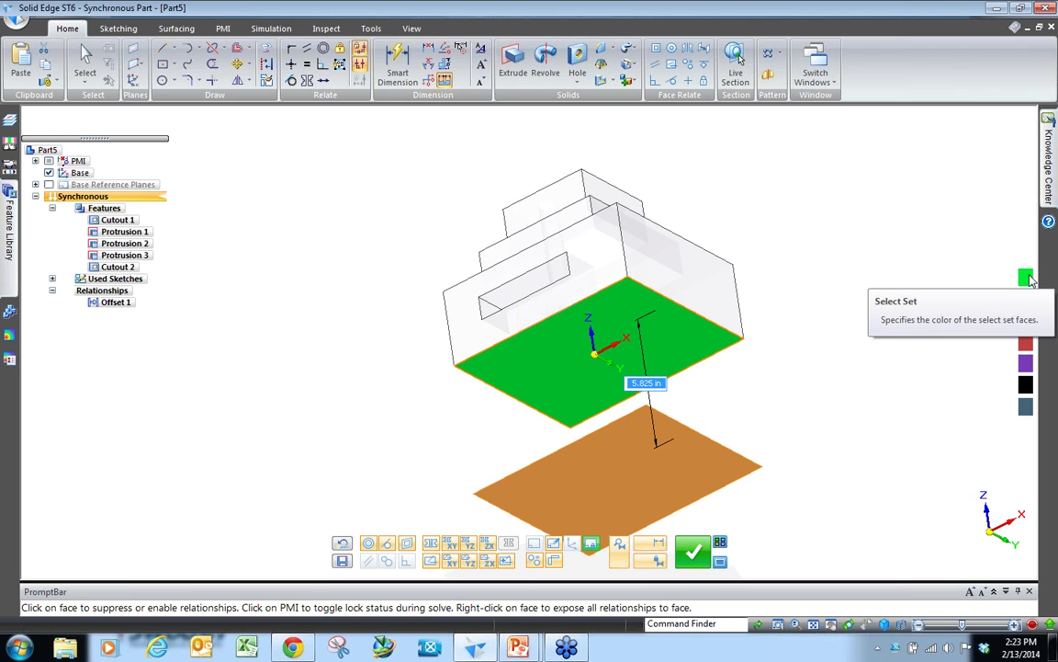
key(Escape)
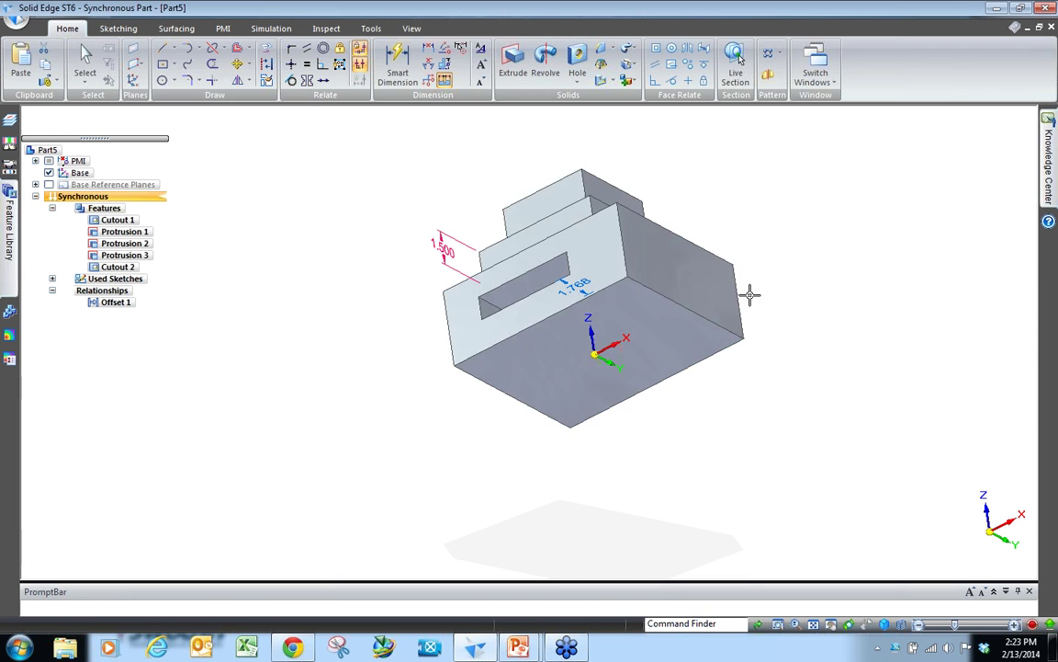
Step: Apply a Ground relationship to the base block's side face on the positive X side
click(716, 300)
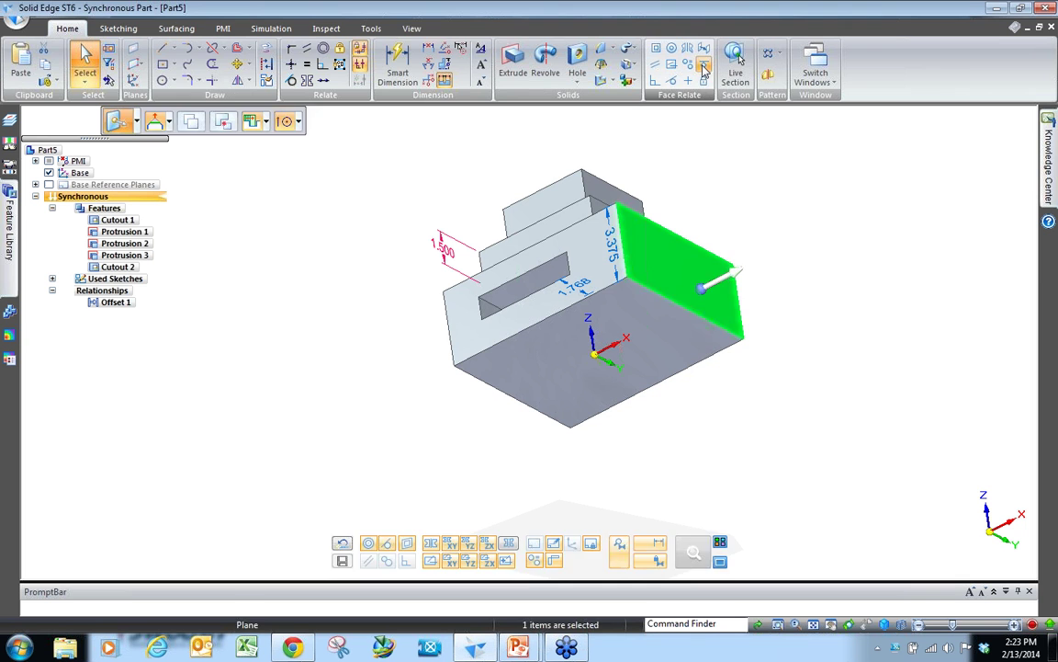
click(704, 63)
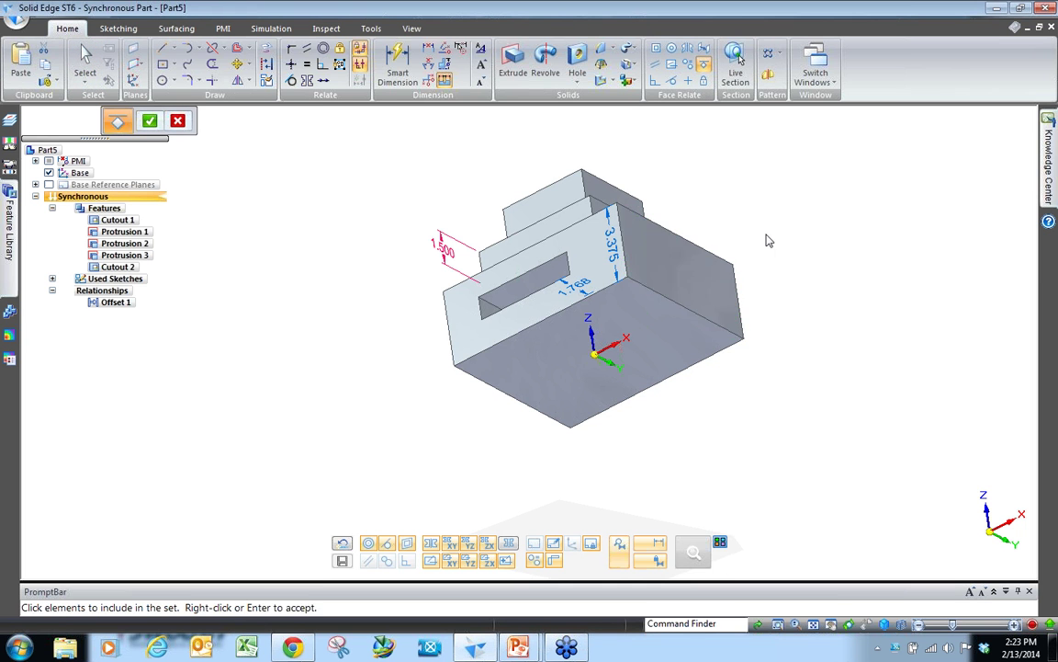
click(700, 288)
click(150, 120)
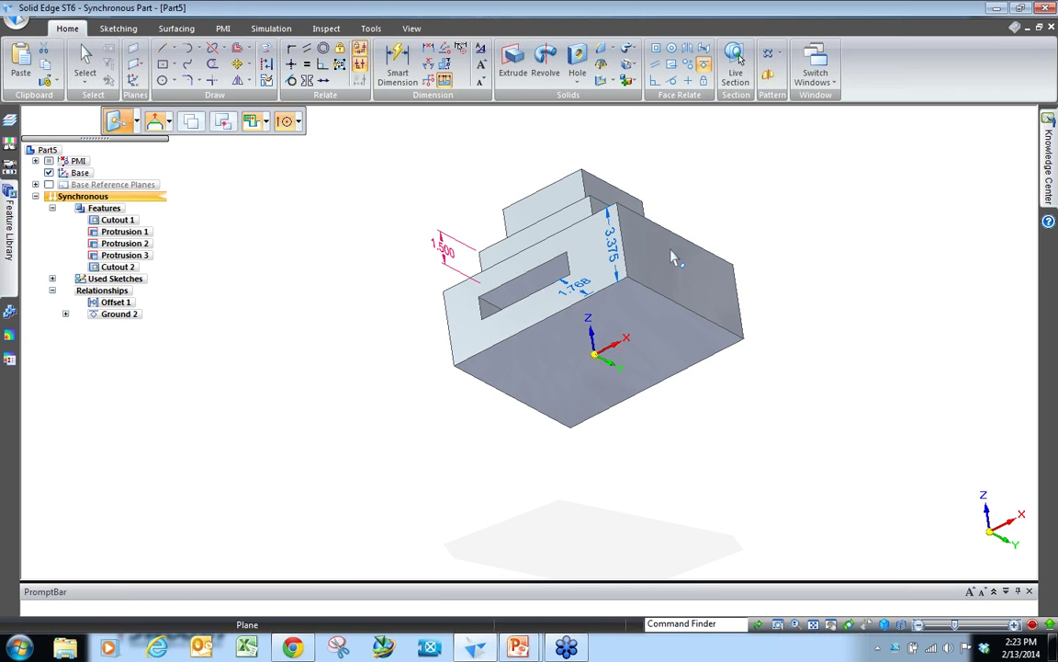
Step: Try to move the base block's grounded side face about 2.822 in outward along the positive X direction
click(698, 279)
click(700, 254)
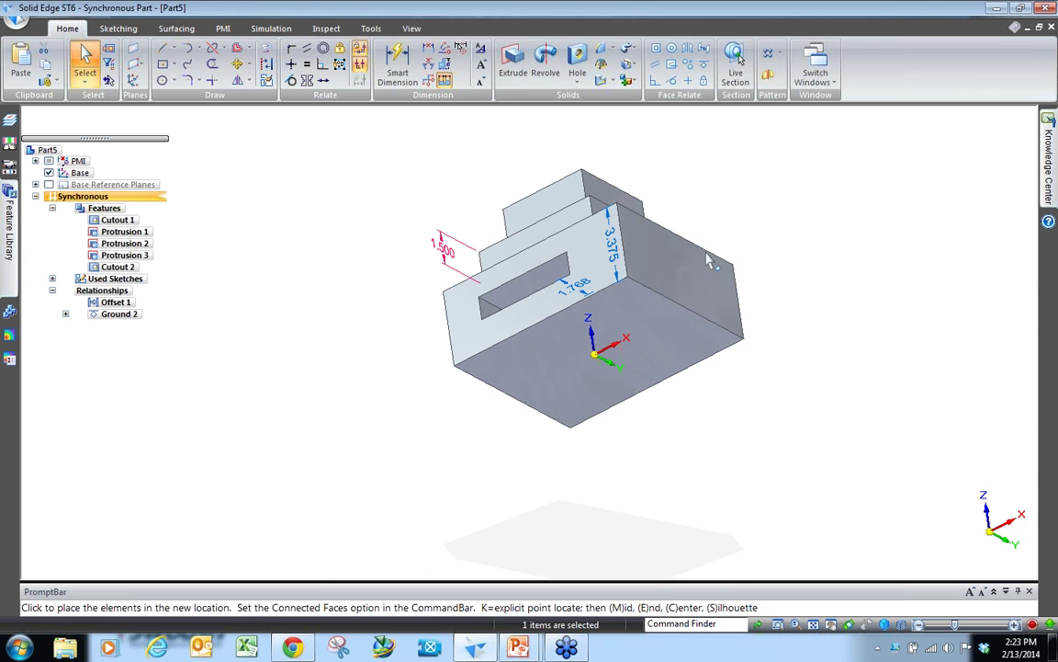
click(738, 253)
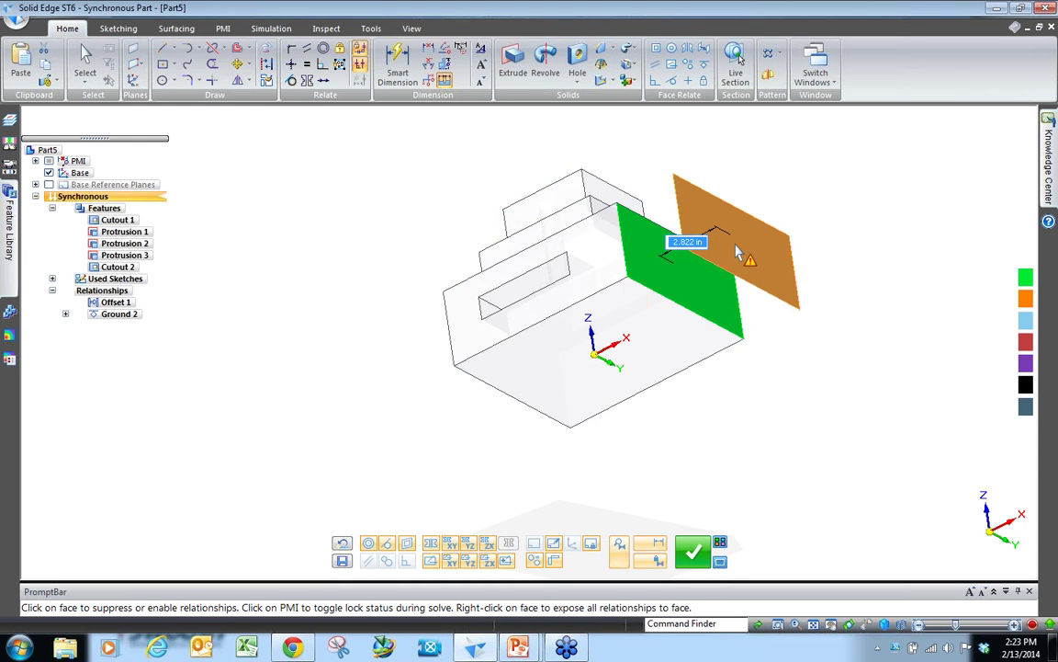
key(Escape)
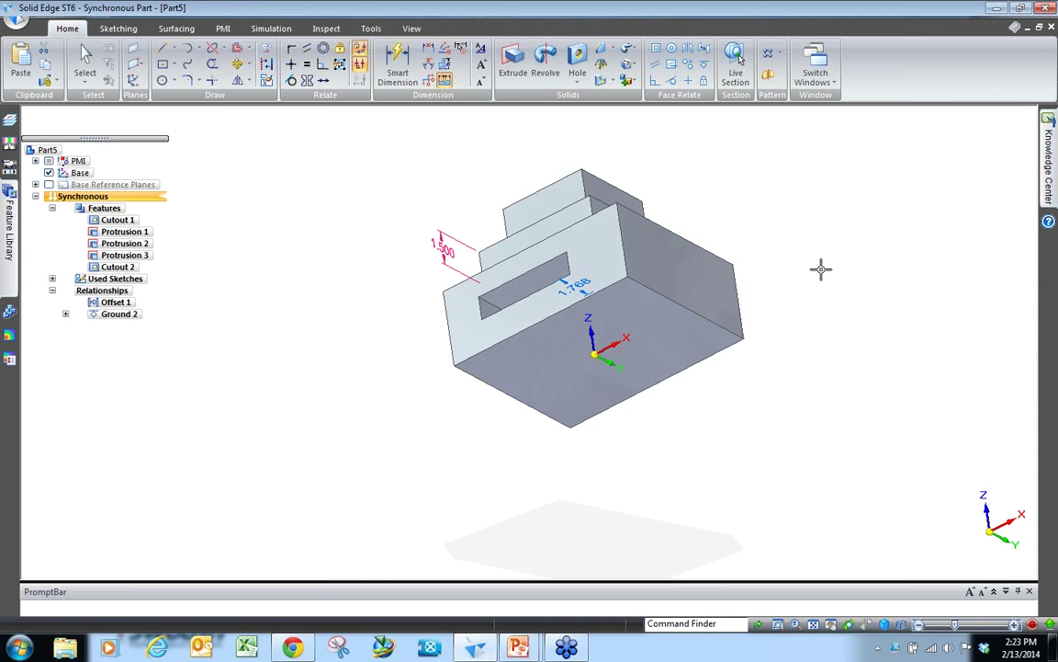
click(735, 324)
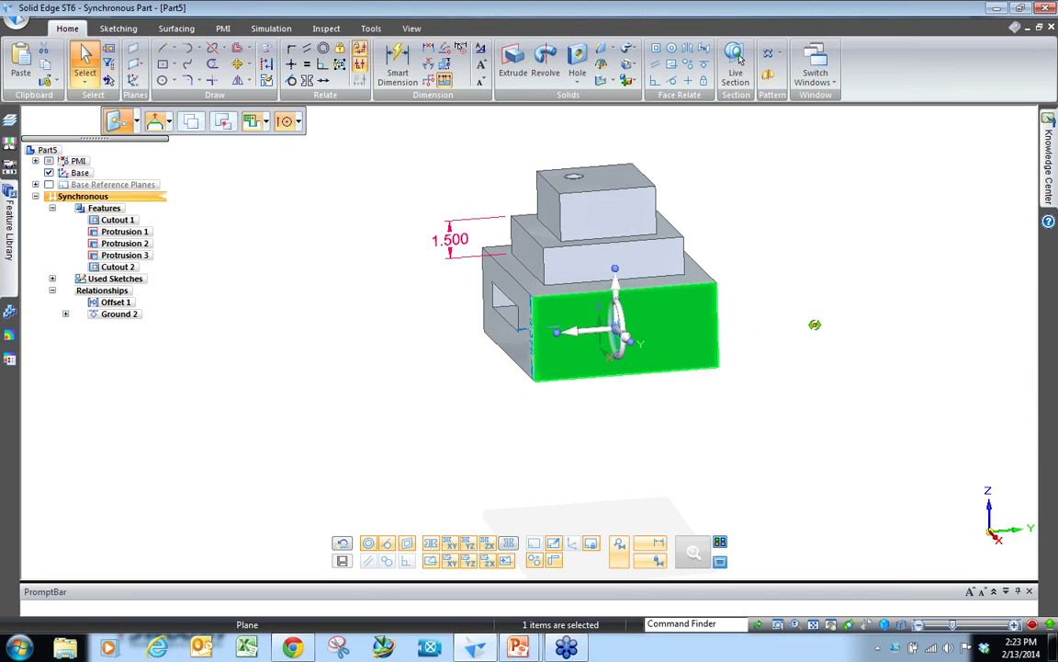
middle_drag(814, 323, 910, 367)
click(633, 309)
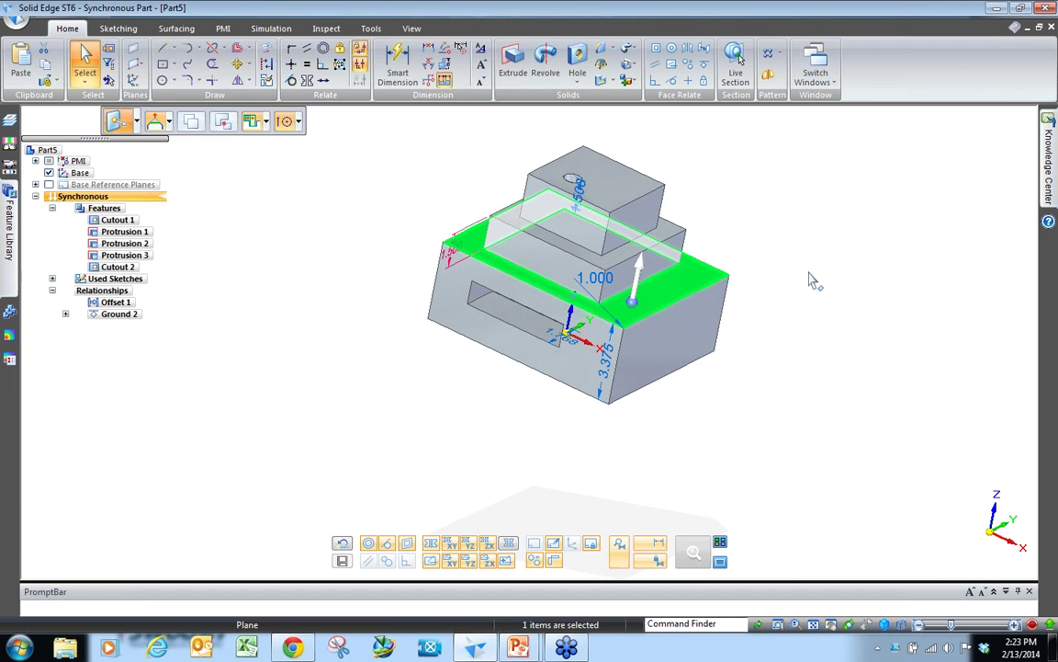
key(Escape)
Step: Switch to the syncseat.par document
key(ctrl+Tab)
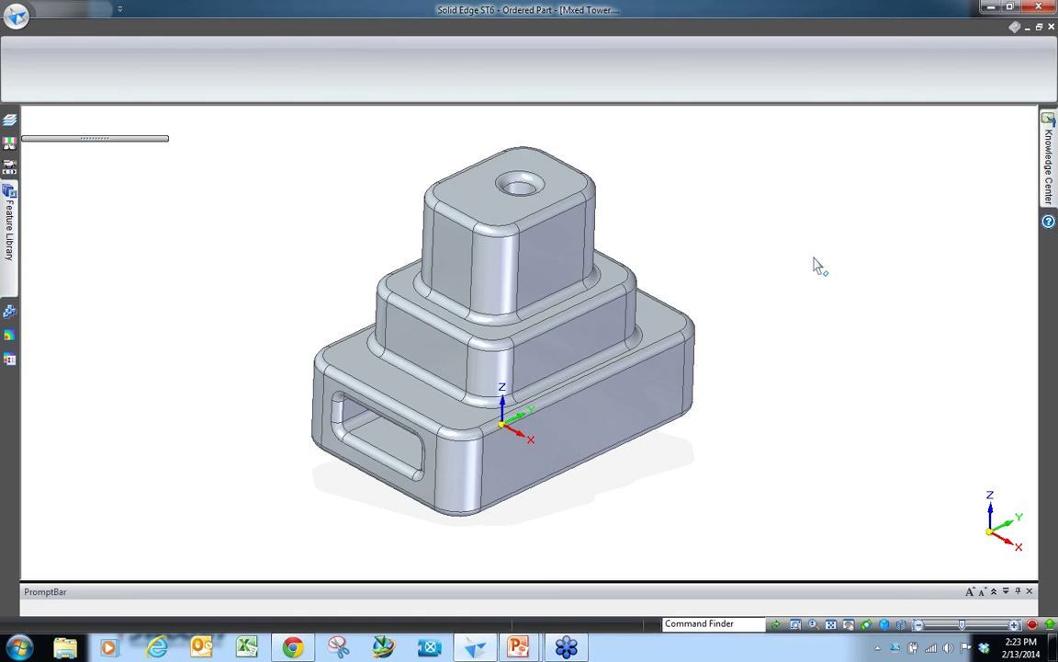
key(ctrl+Tab)
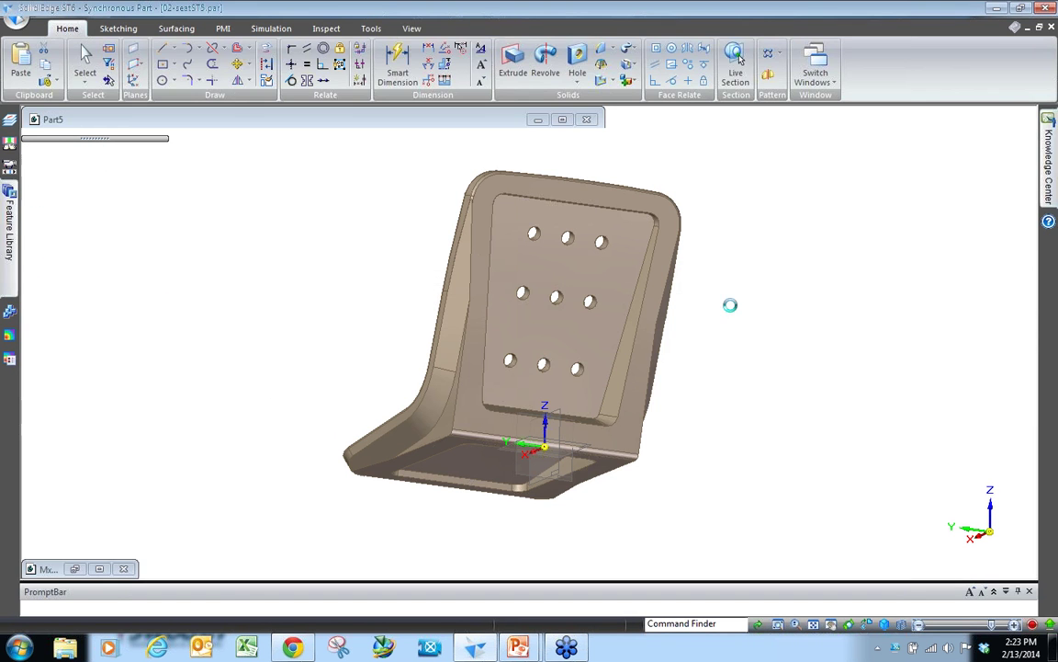
key(ctrl+Tab)
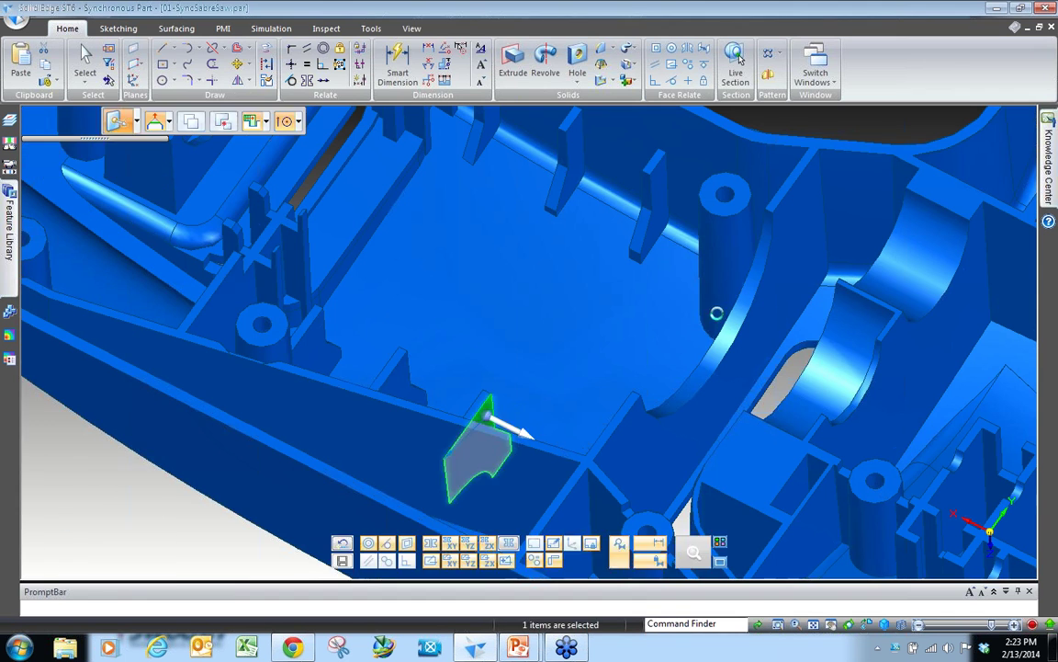
key(ctrl+Tab)
key(ctrl+Tab)
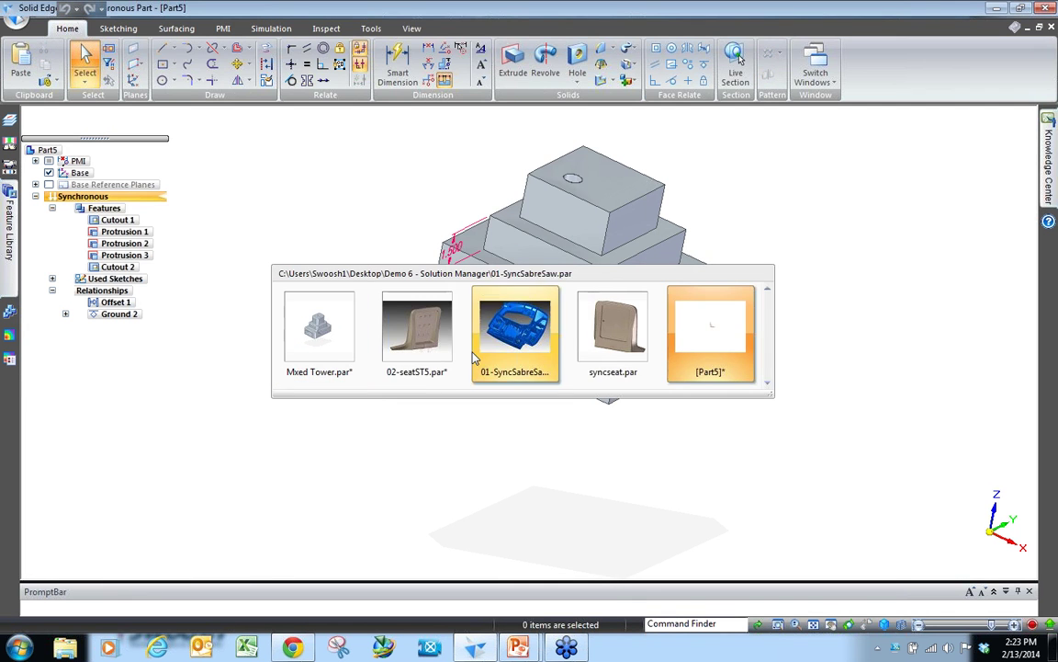
click(613, 345)
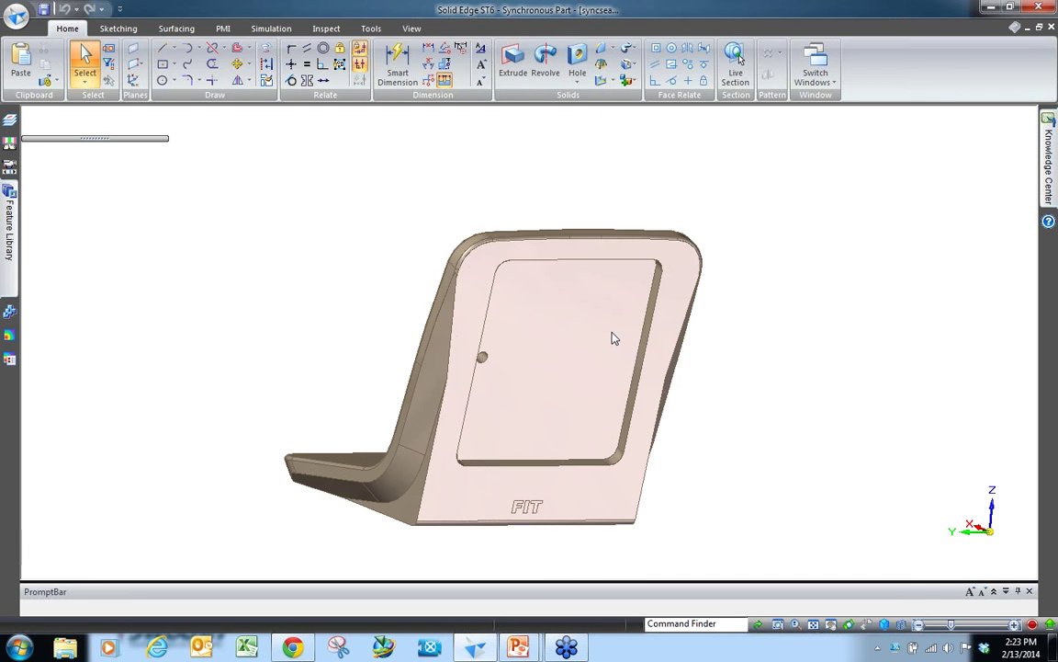
Step: Lay out a 5 by 5 rectangular pattern of the 18 mm hole on the seat back's recessed face, about 222 by 136 mm
middle_drag(669, 347, 596, 241)
scroll(595, 347, up, 10)
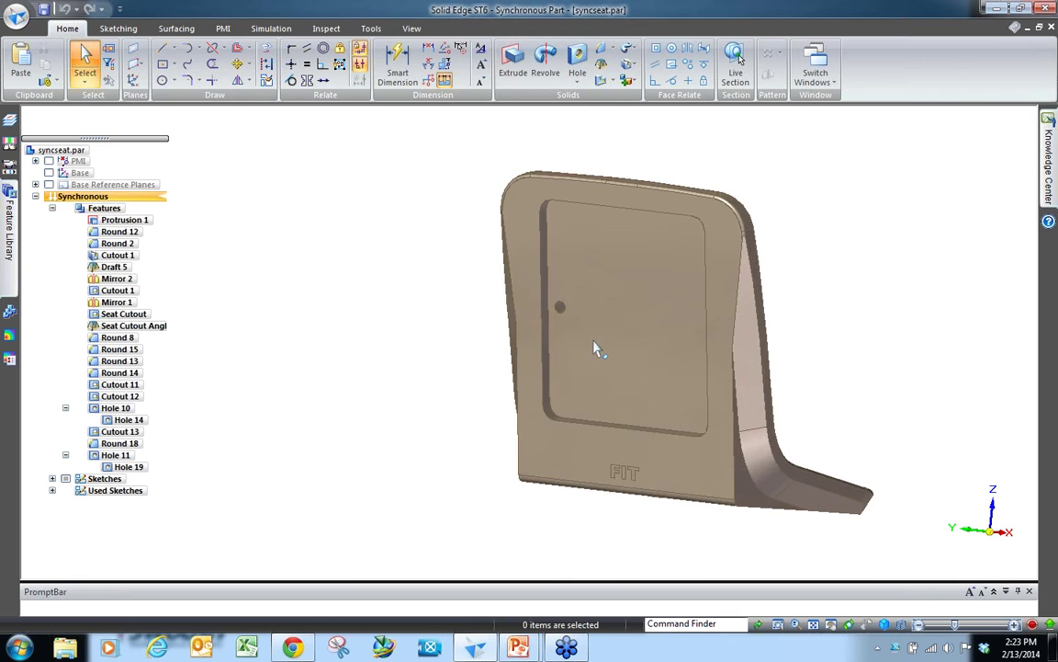
click(492, 242)
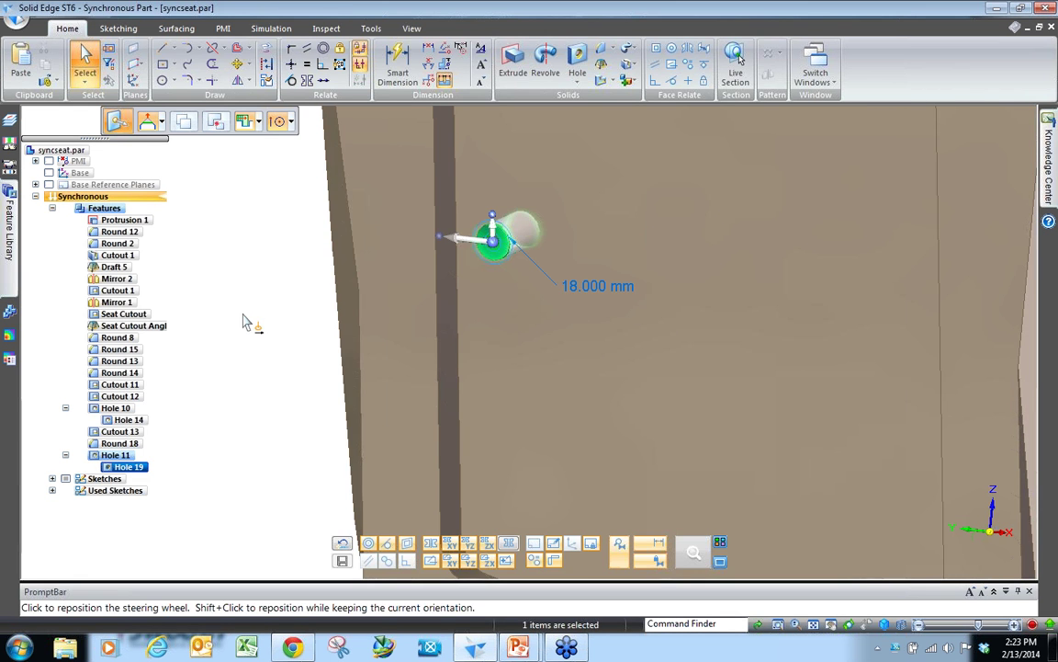
scroll(257, 331, down, 8)
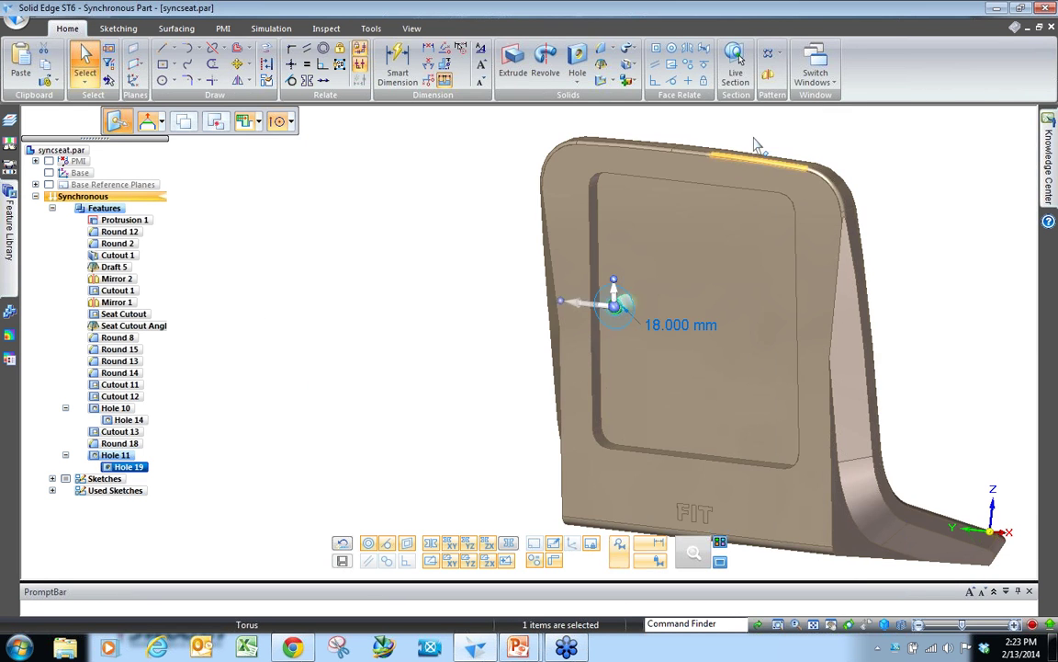
click(768, 55)
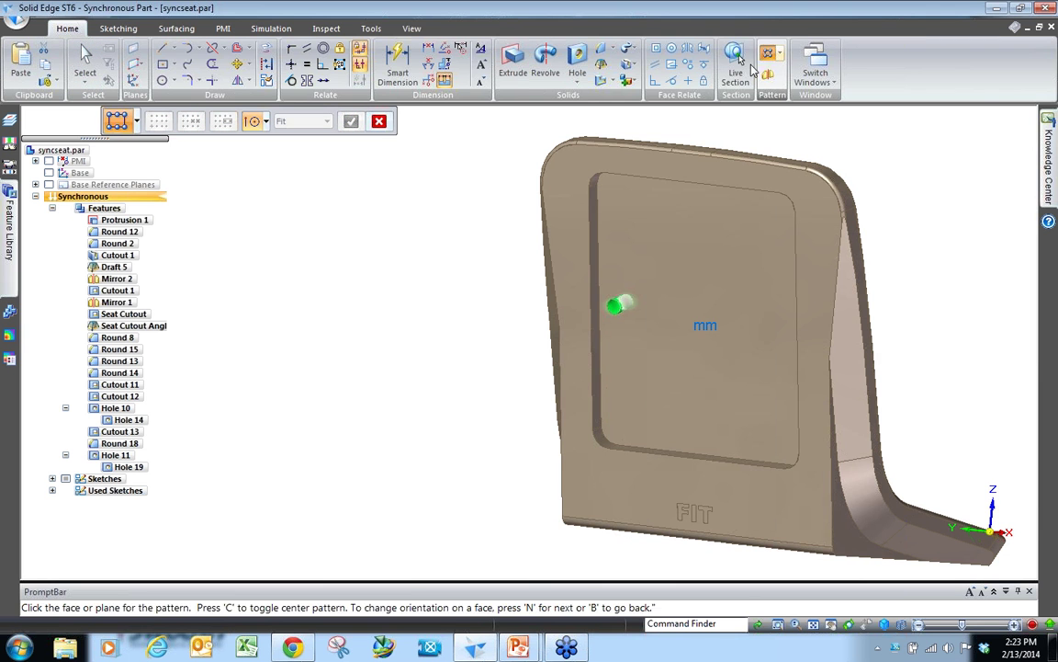
click(667, 299)
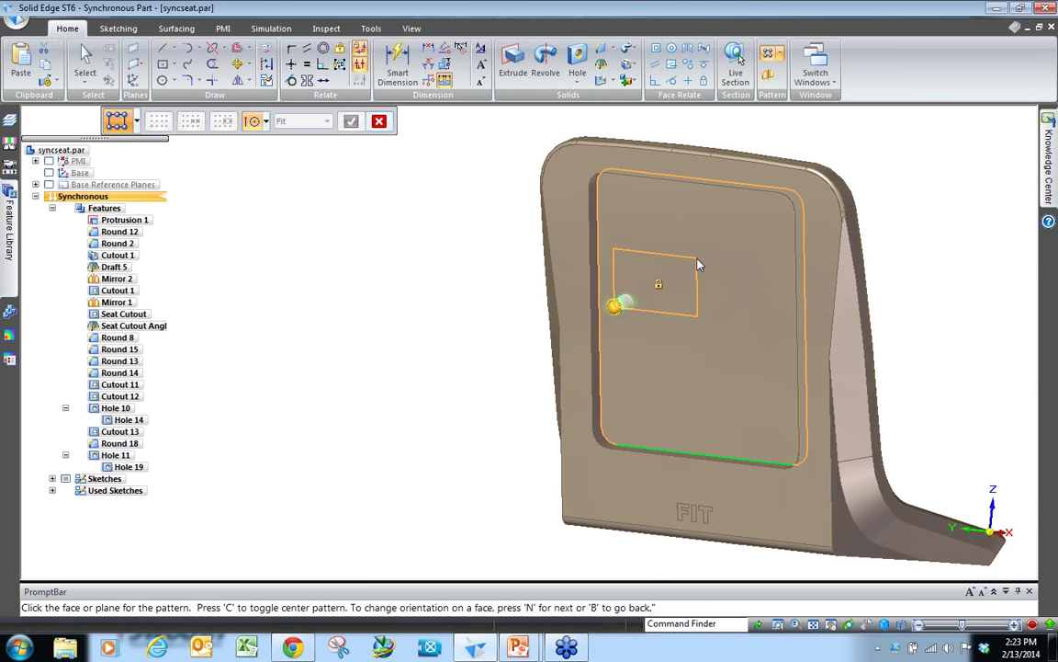
key(F3)
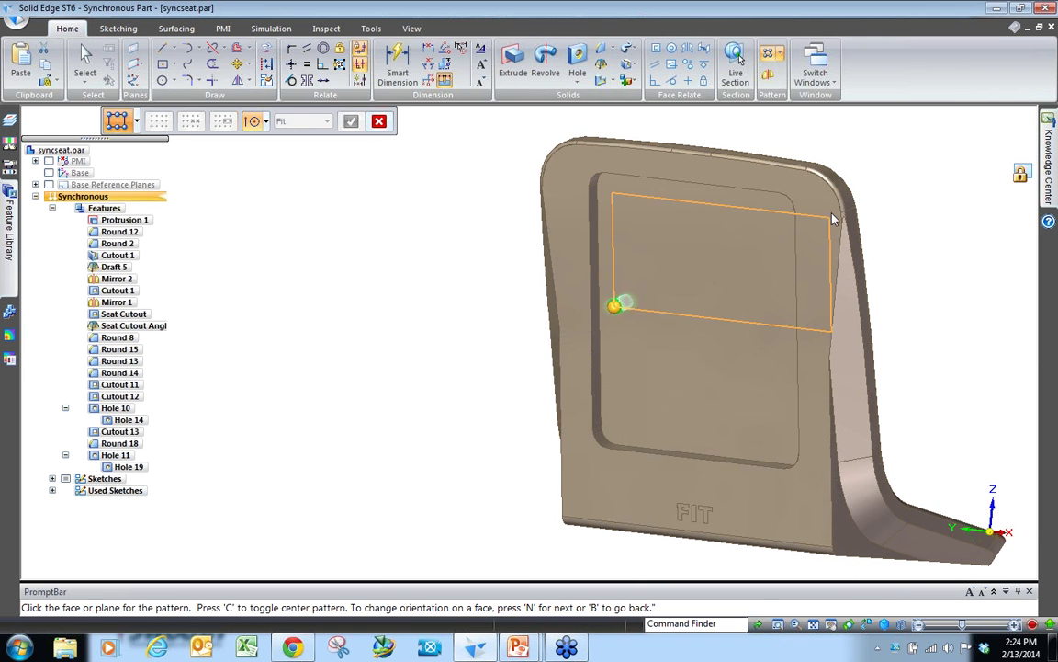
click(776, 219)
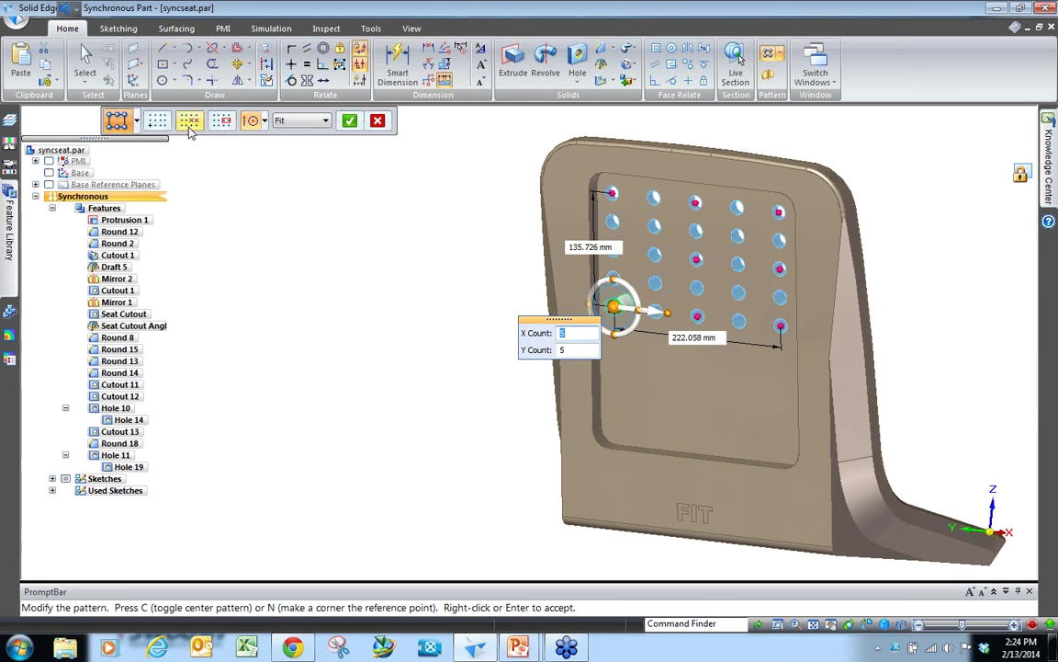
Step: Make the middle hole of the first column the pattern's reference occurrence, stretch the pattern to about 199 mm high, and accept it
click(158, 122)
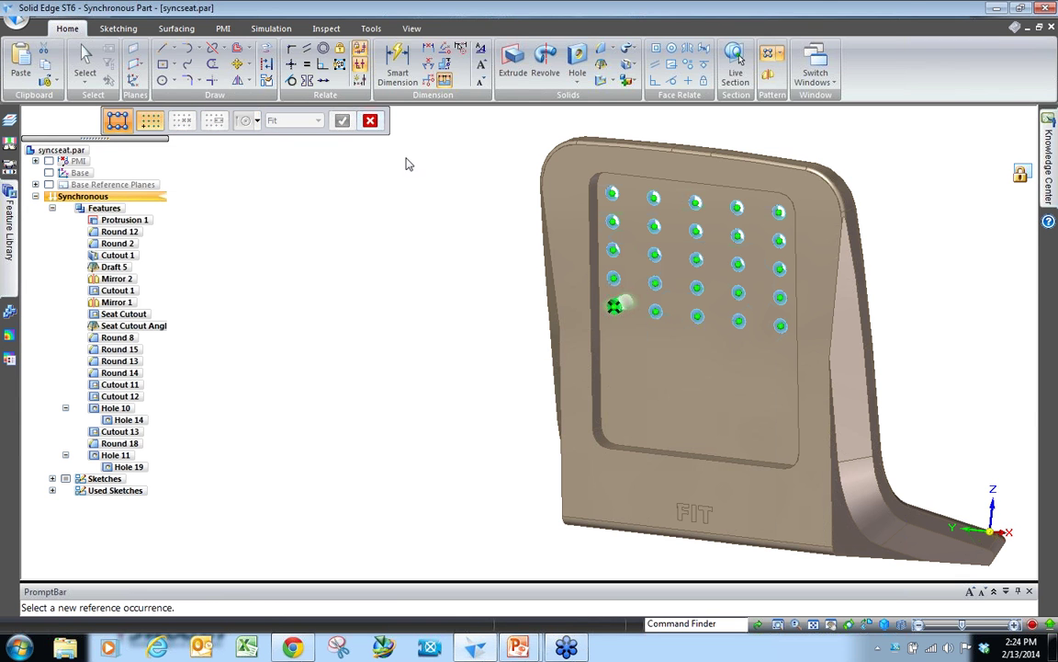
click(614, 254)
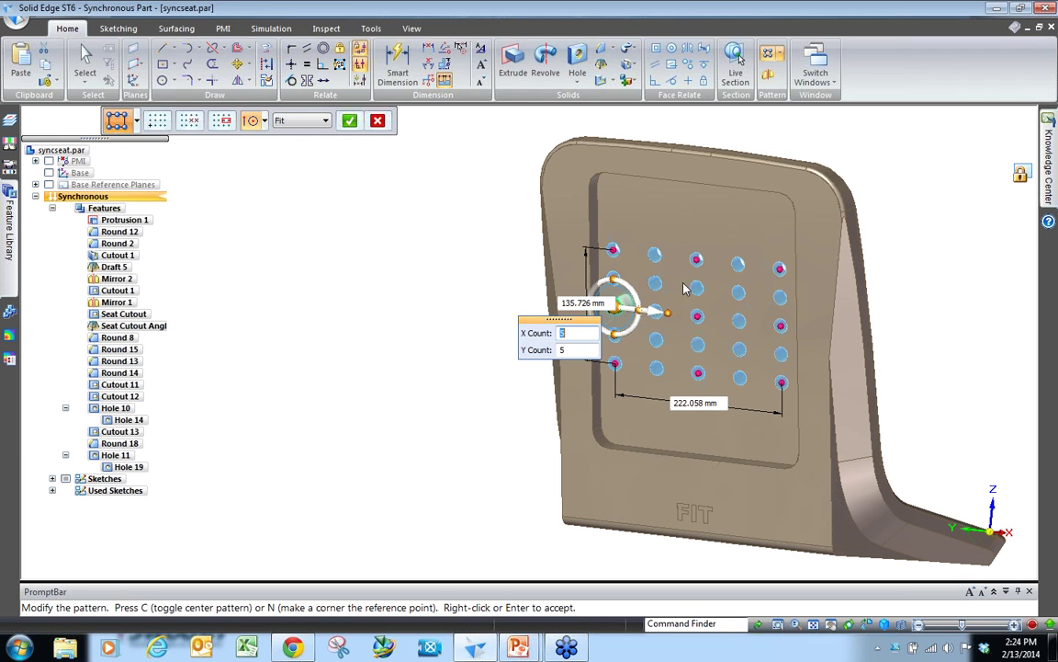
drag(778, 269, 778, 218)
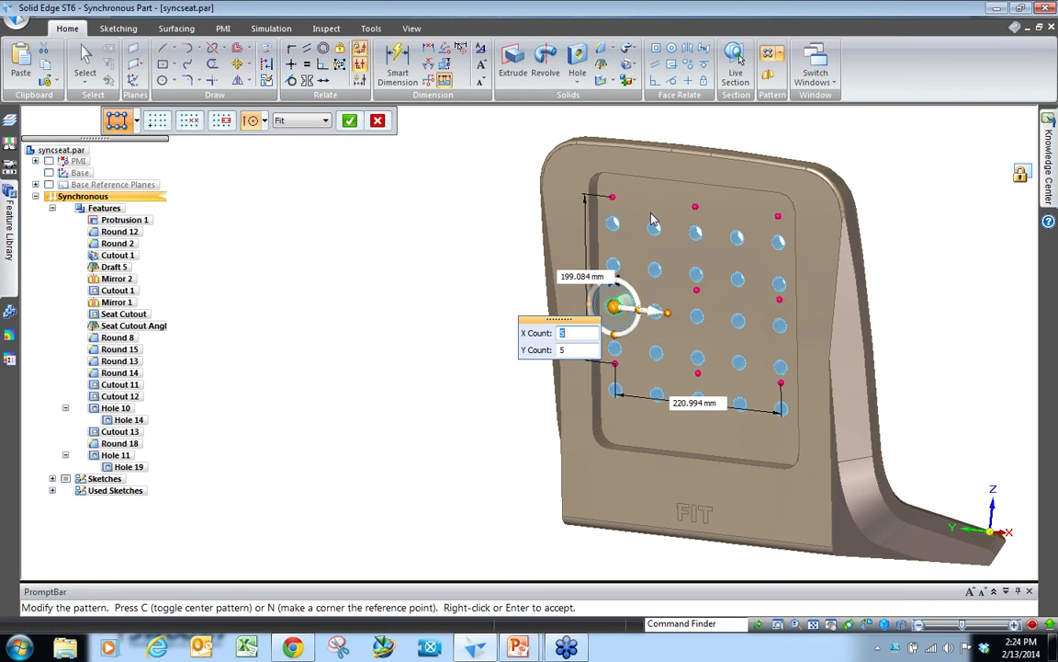
click(349, 120)
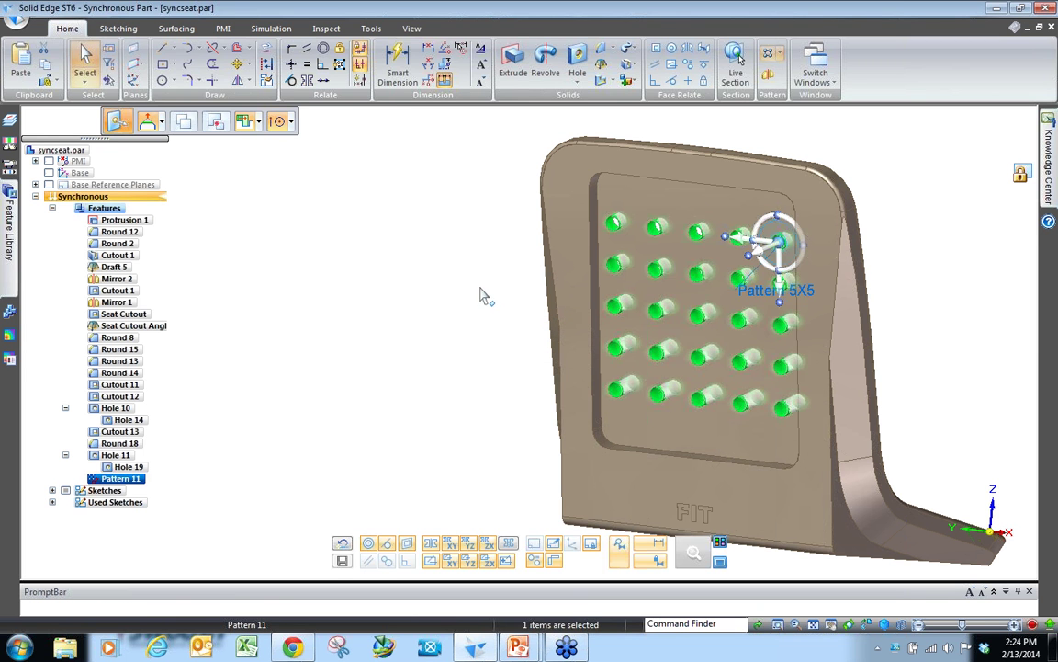
click(420, 273)
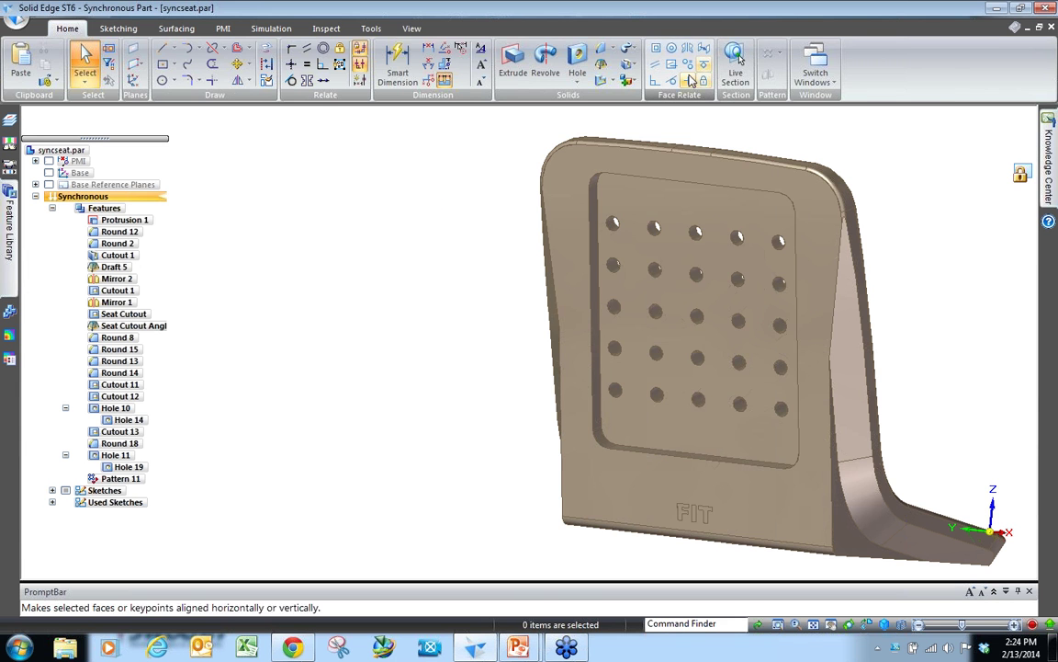
Step: Make the pattern's upper corner hole on the positive Y side concentric with the recess's rounded upper corner beside it
click(672, 48)
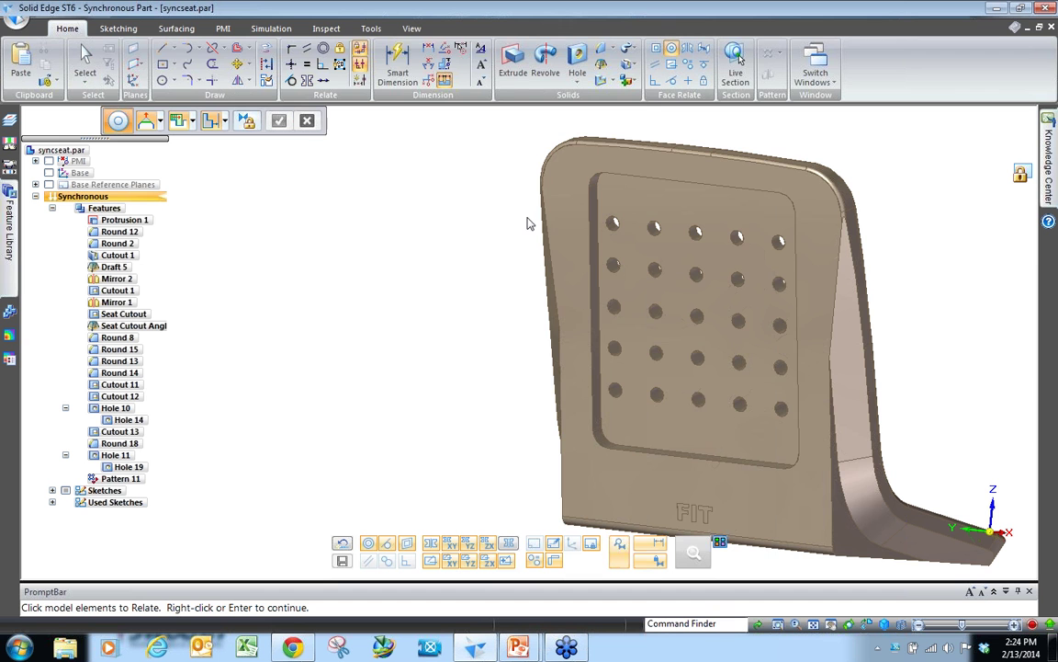
middle_drag(528, 223, 471, 180)
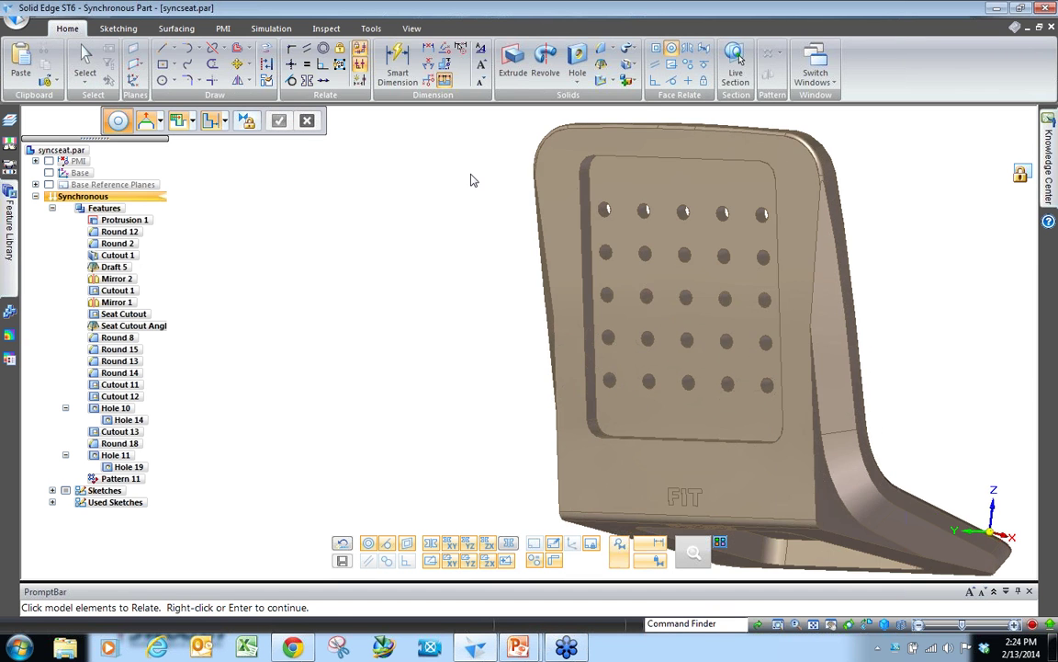
scroll(615, 215, up, 3)
click(619, 218)
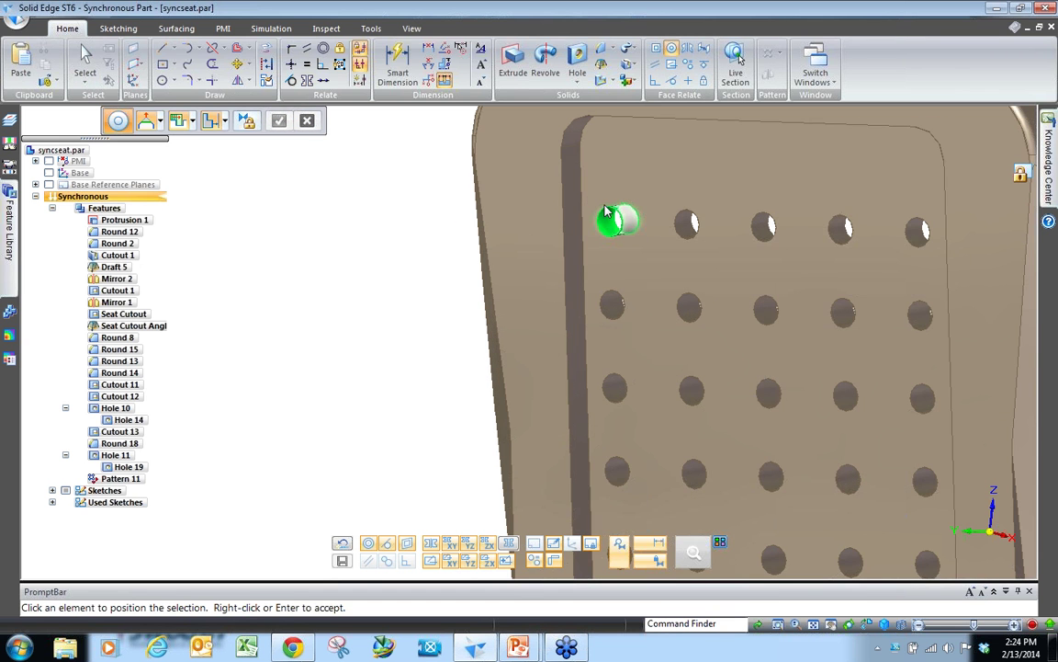
middle_drag(585, 146, 573, 129)
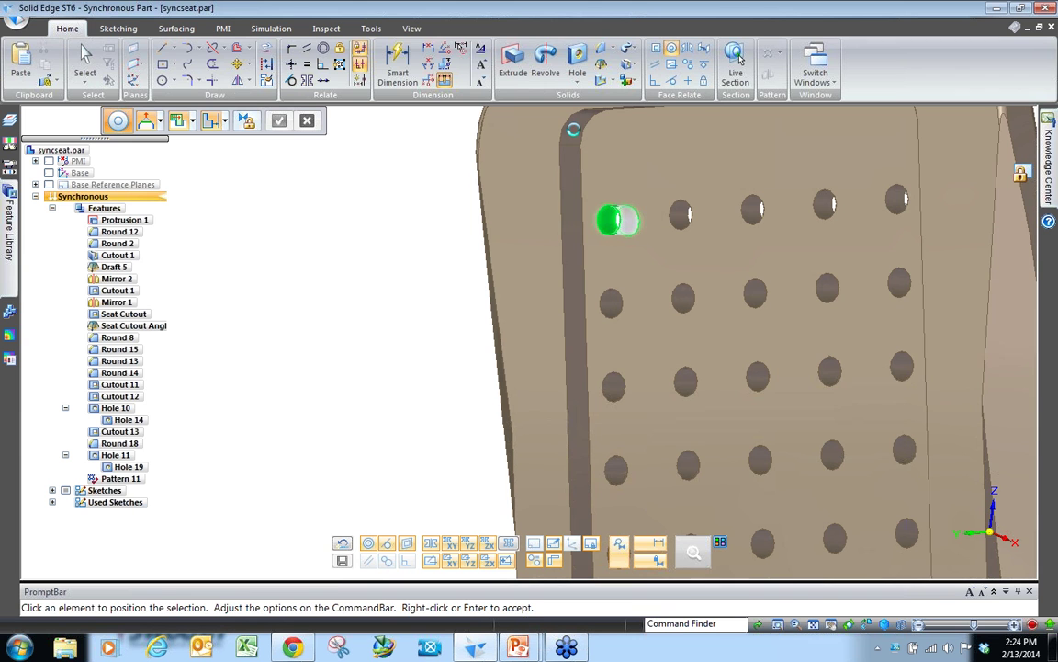
click(366, 251)
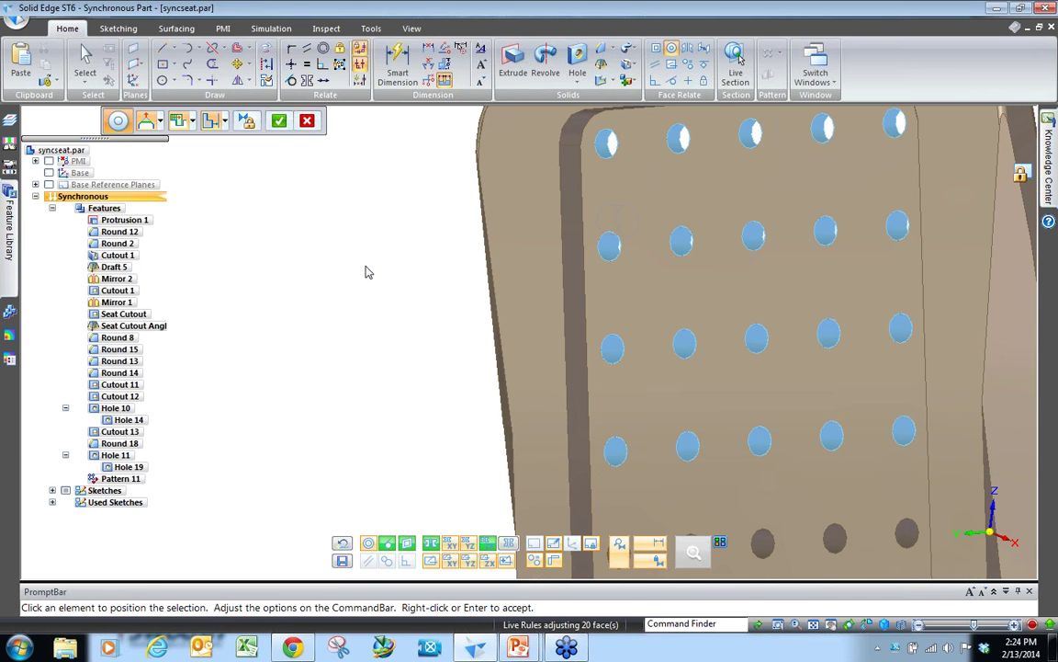
right_click(366, 289)
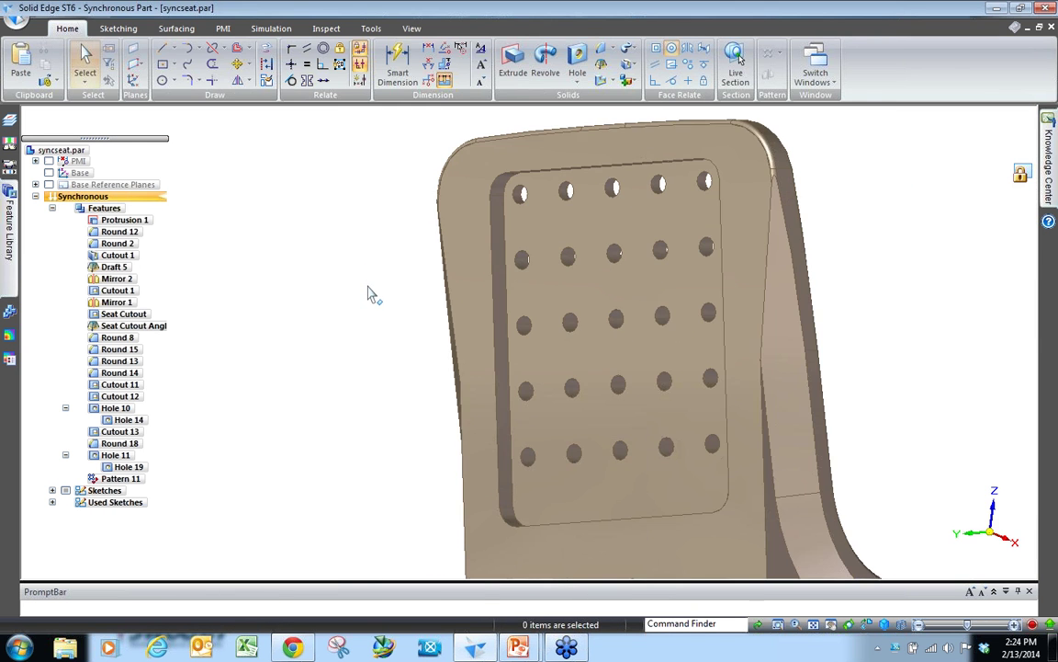
Step: Make the pattern's lower corner hole on the negative Y side concentric with the recess's rounded lower corner beside it
middle_drag(365, 289, 557, 325)
scroll(556, 326, down, 2)
click(672, 48)
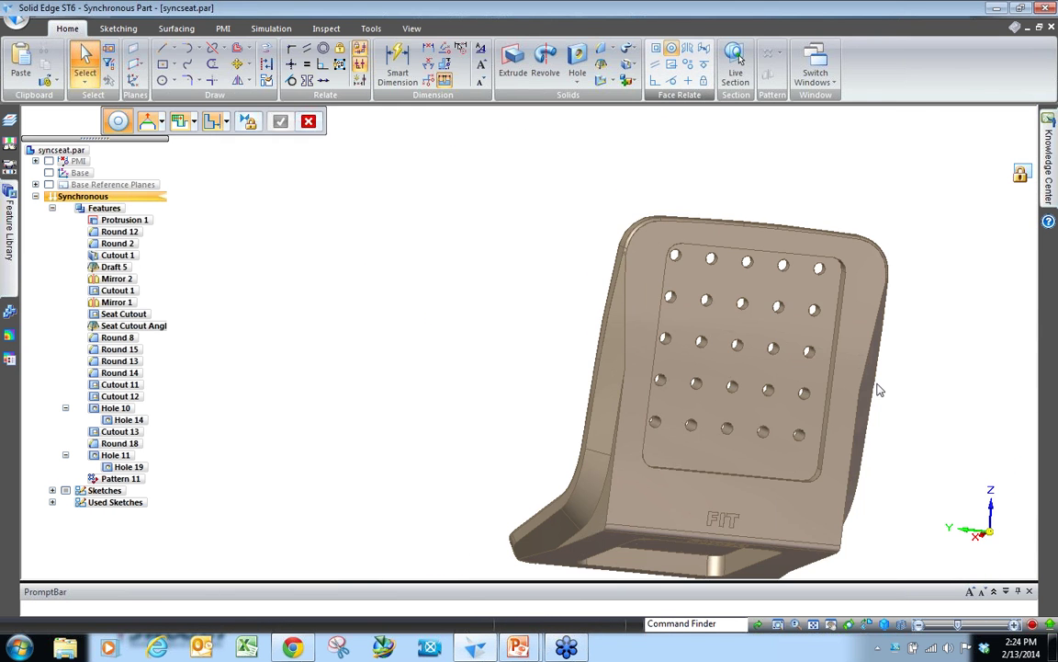
scroll(864, 453, up, 3)
click(754, 426)
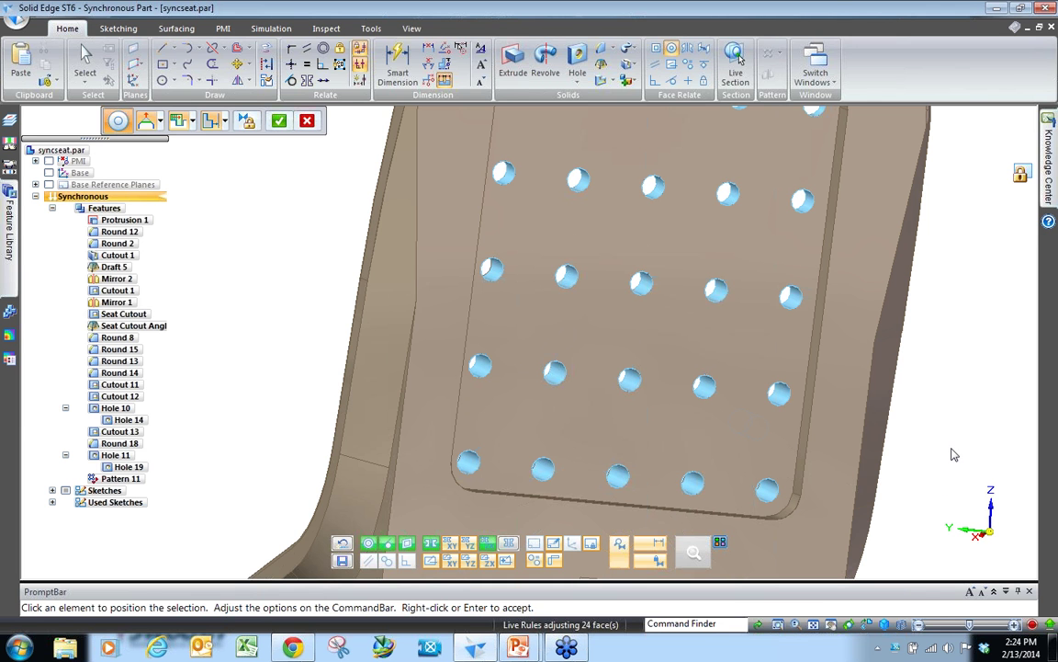
key(Return)
key(Escape)
scroll(918, 441, down, 5)
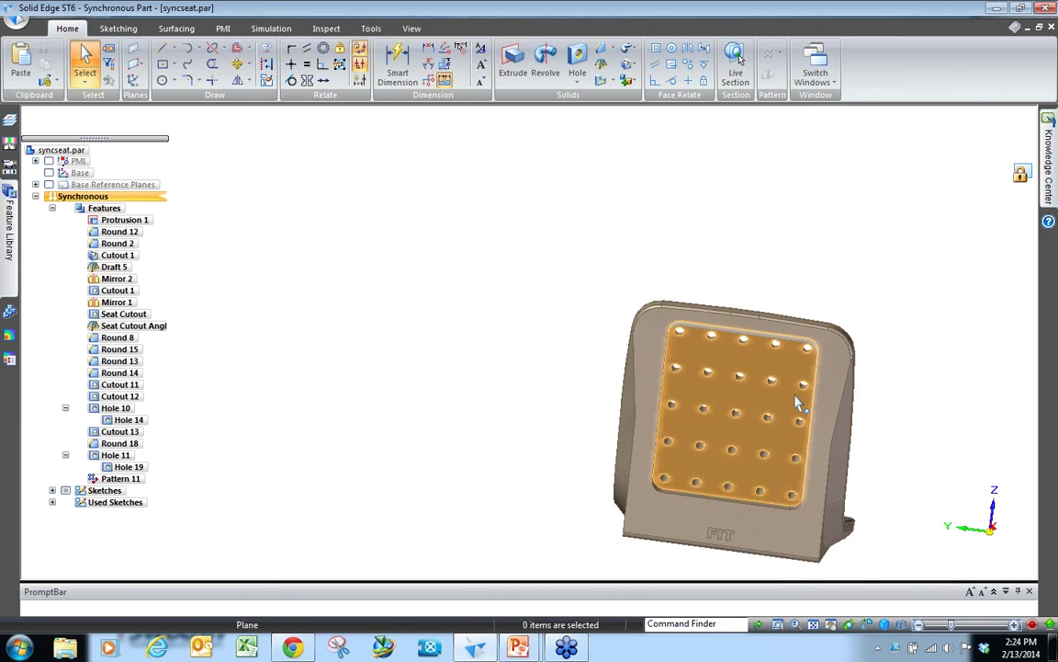
middle_drag(798, 402, 713, 376)
scroll(712, 377, up, 5)
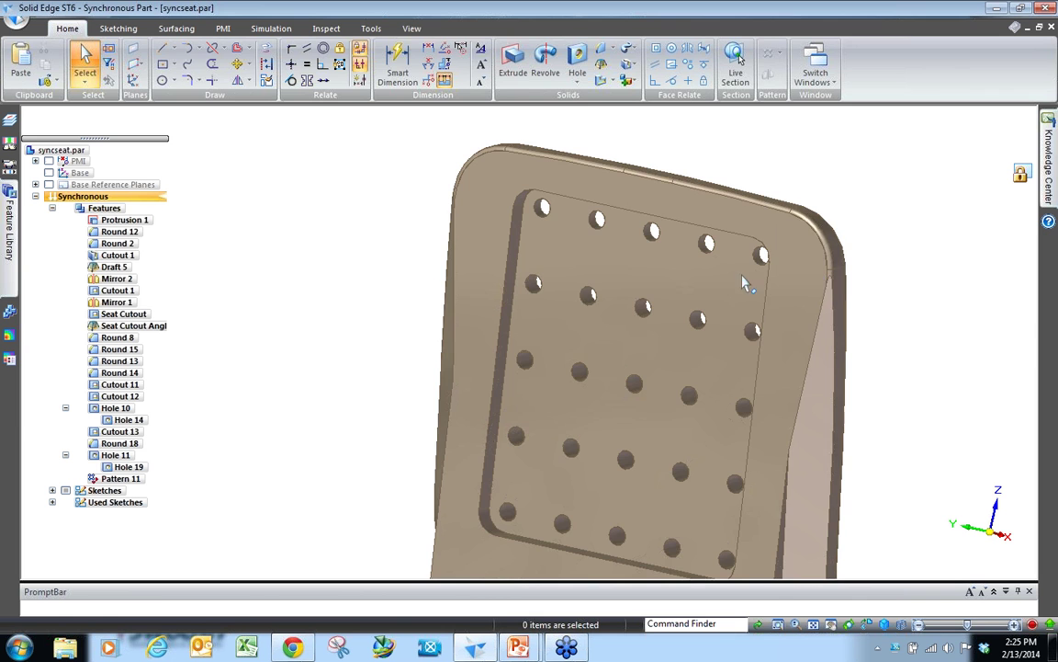
middle_drag(436, 268, 512, 262)
Step: Switch back to the Part5 document
key(ctrl+Tab)
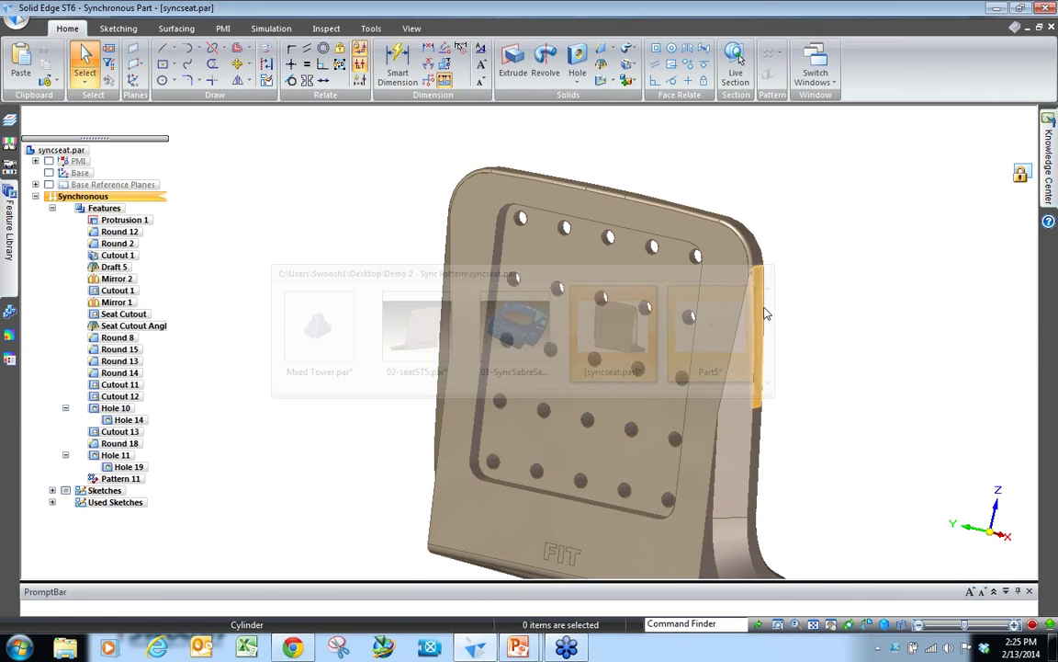
click(713, 326)
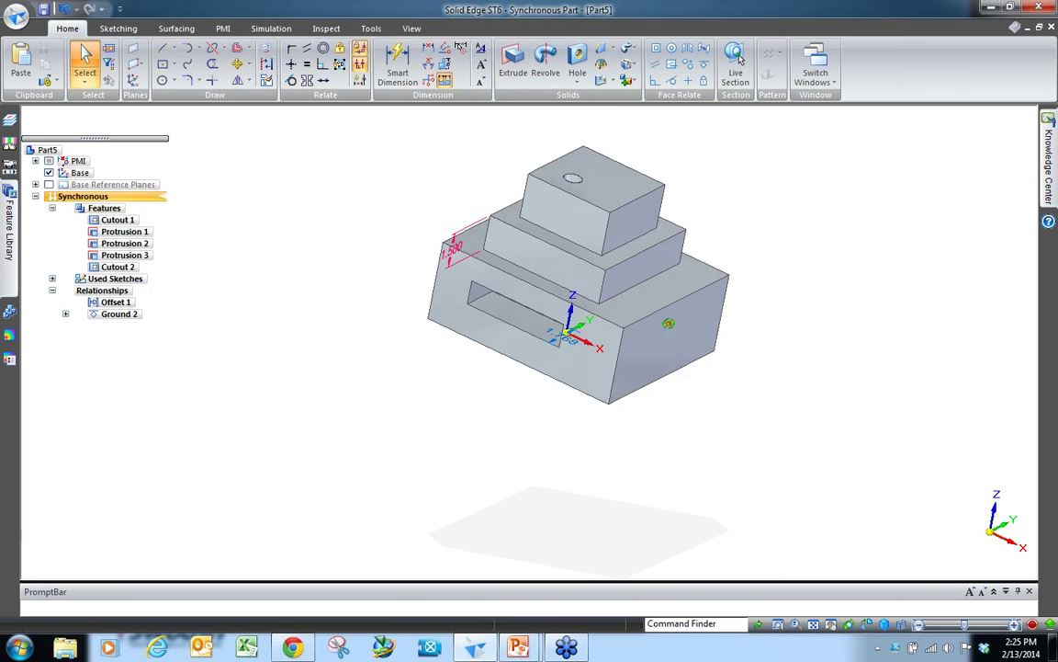
middle_drag(719, 319, 622, 319)
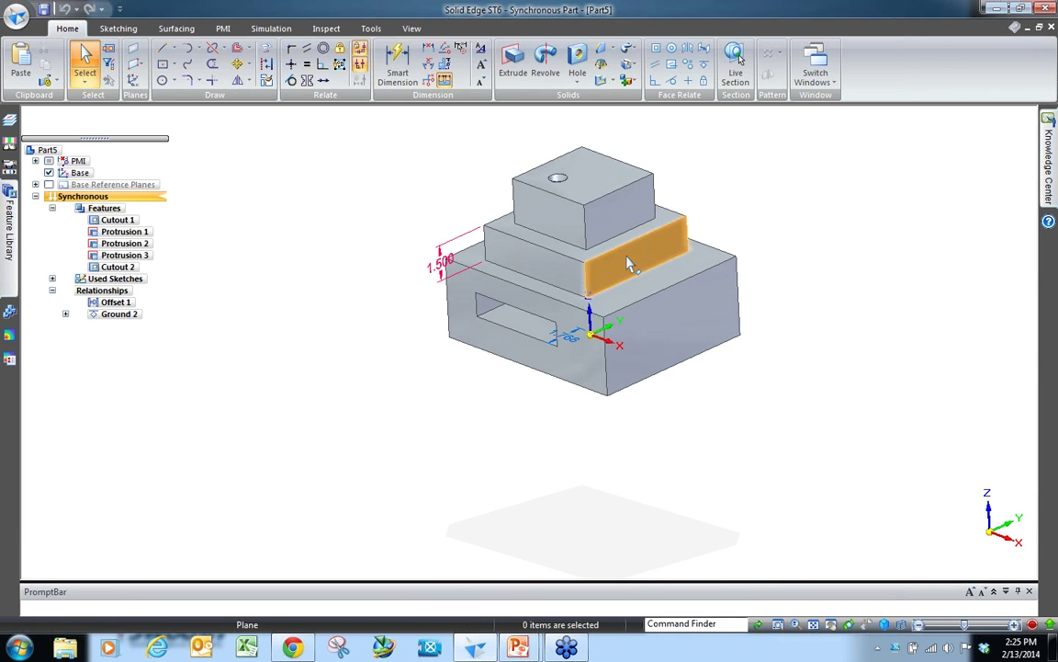
Step: Move the through hole about 1.88 in across the upper face of the top block and clear the selection
scroll(572, 186, up, 3)
scroll(572, 186, up, 5)
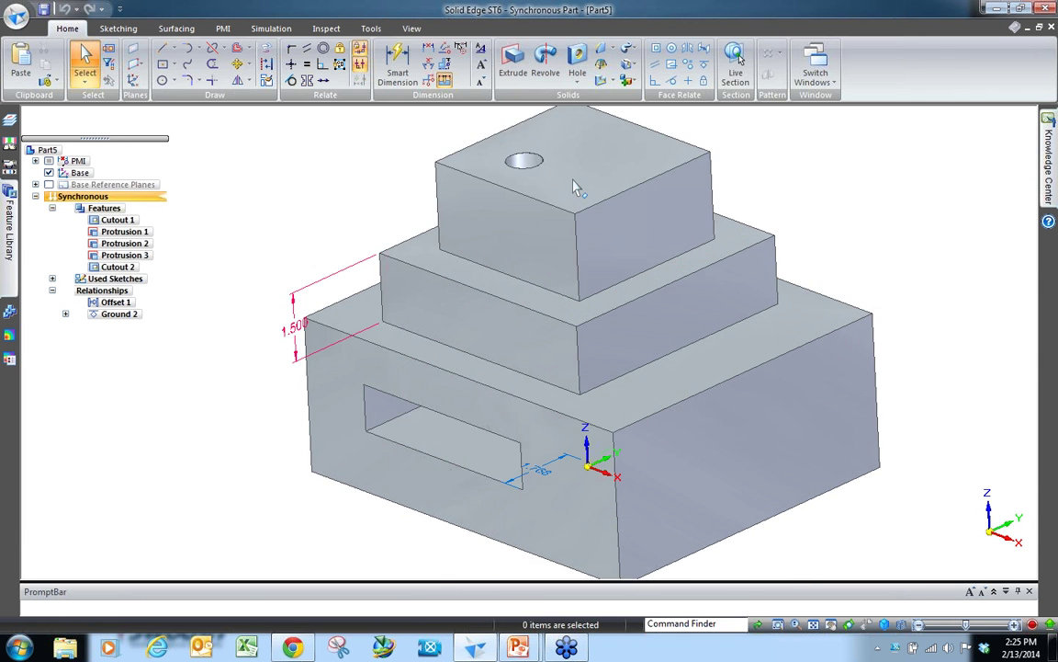
click(509, 147)
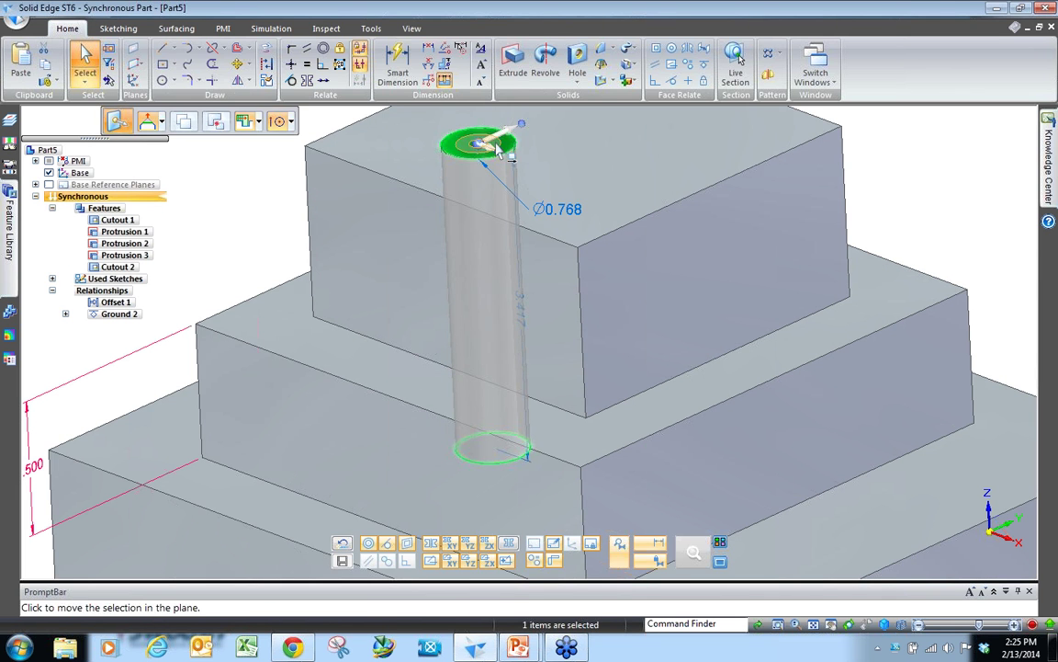
click(487, 145)
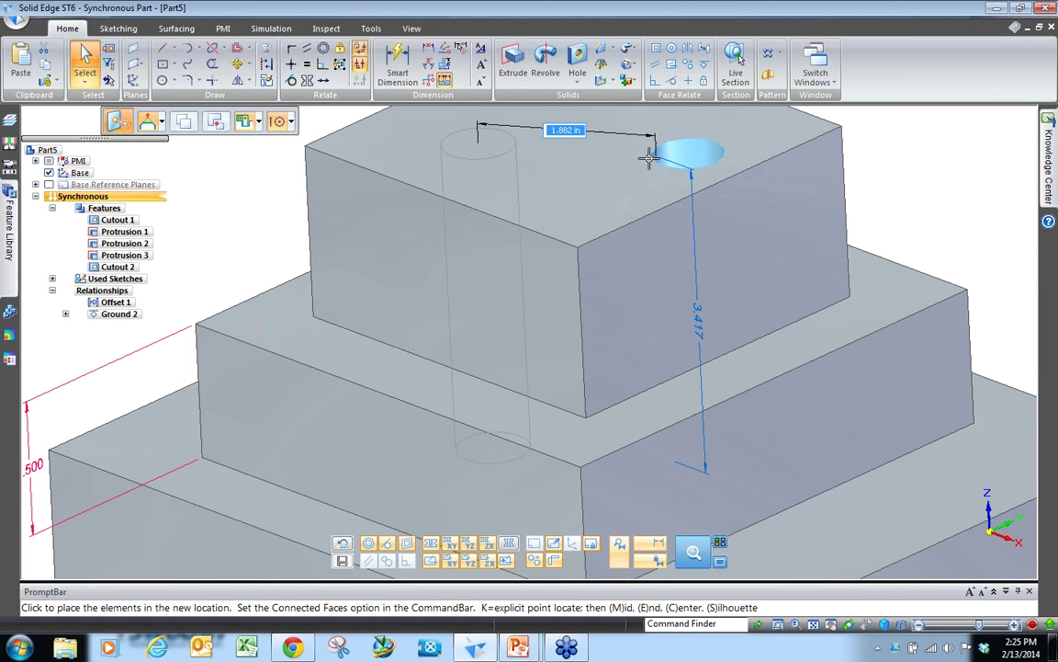
click(650, 154)
scroll(648, 342, down, 2)
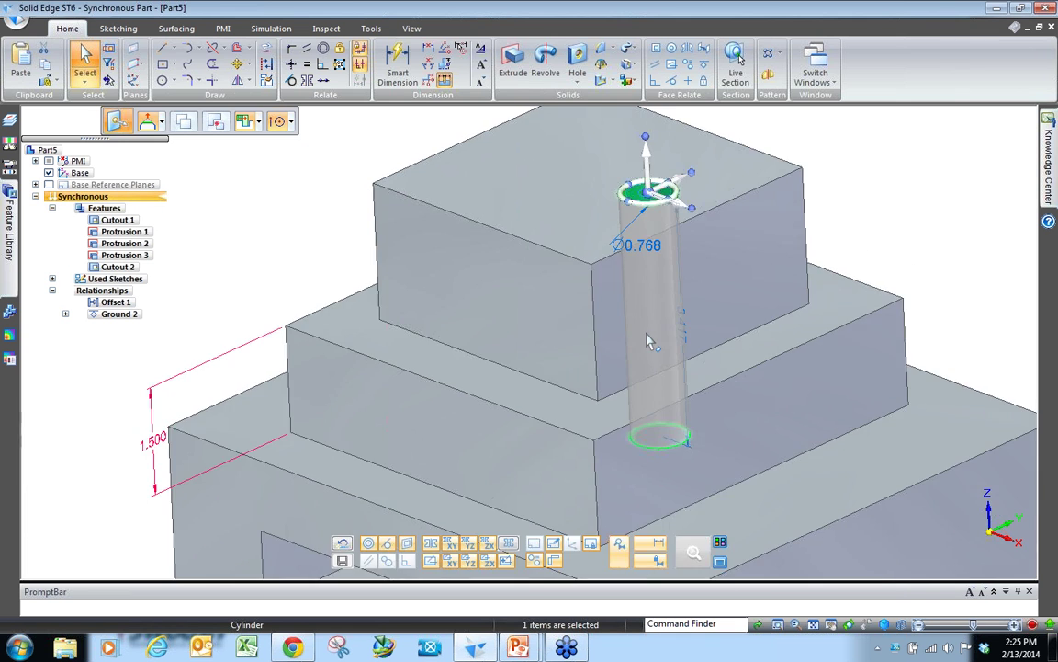
key(Escape)
key(ctrl+f)
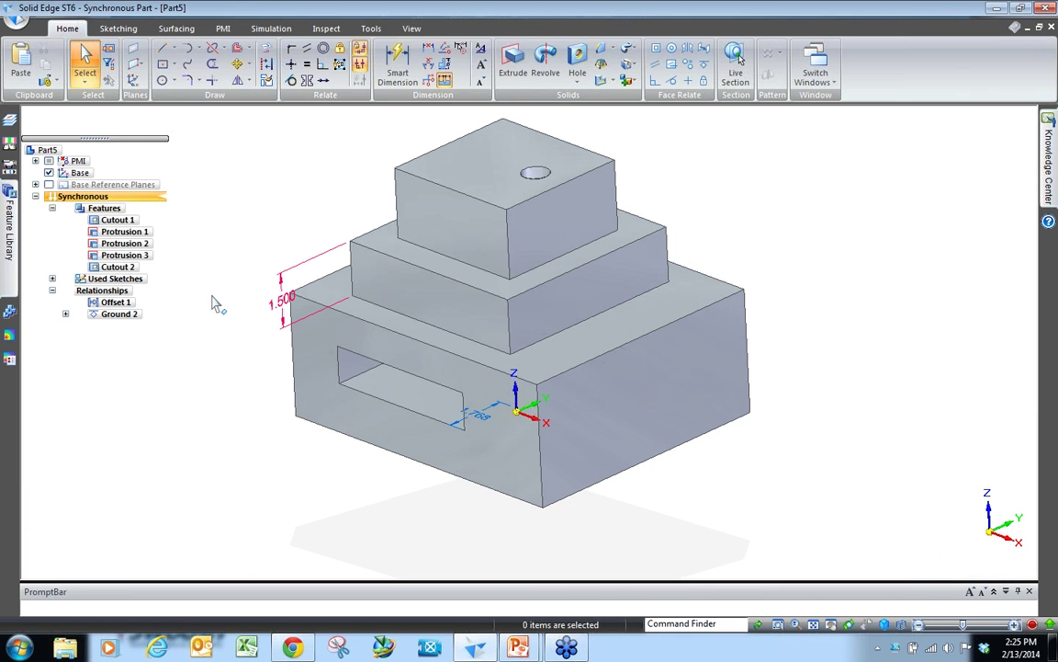
Step: Switch the part to the ordered modeling environment and start a Round with a 0.5 in radius
right_click(129, 201)
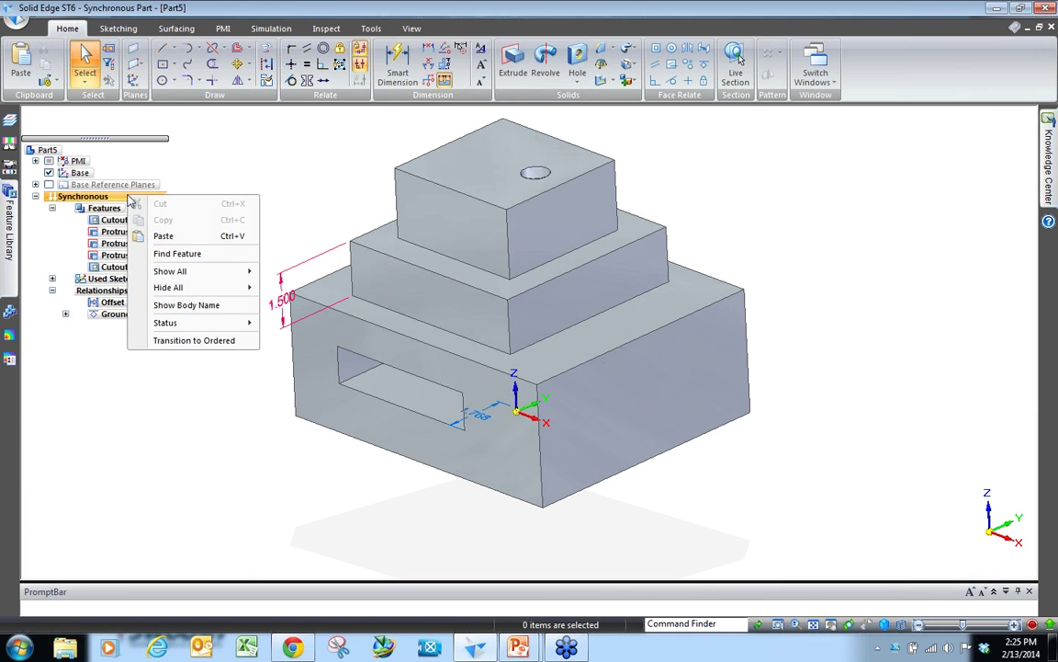
click(217, 351)
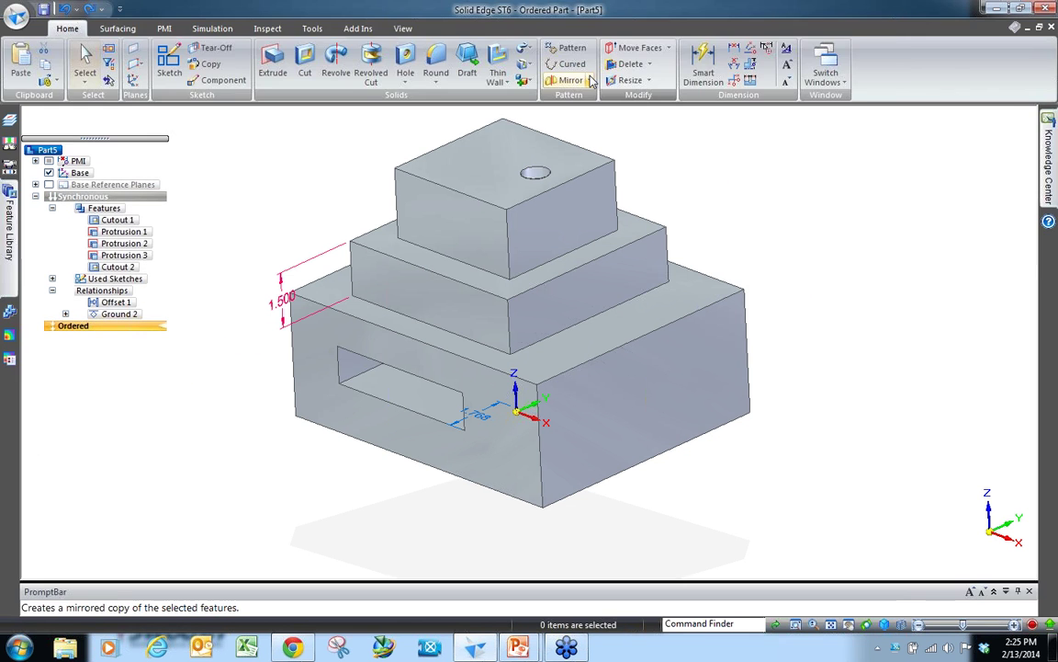
click(435, 72)
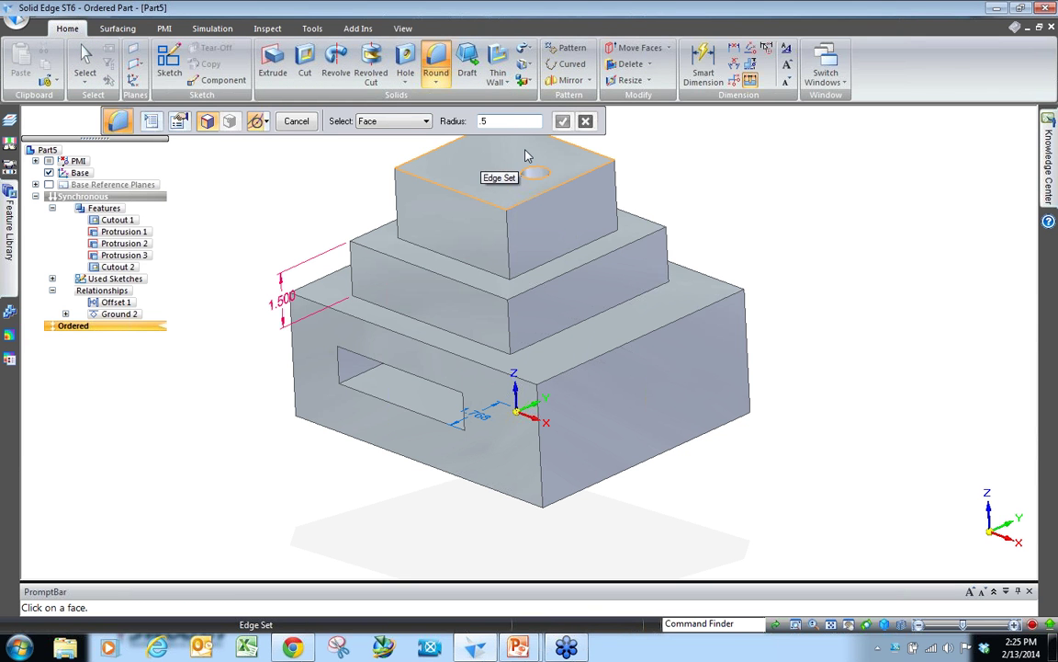
click(575, 370)
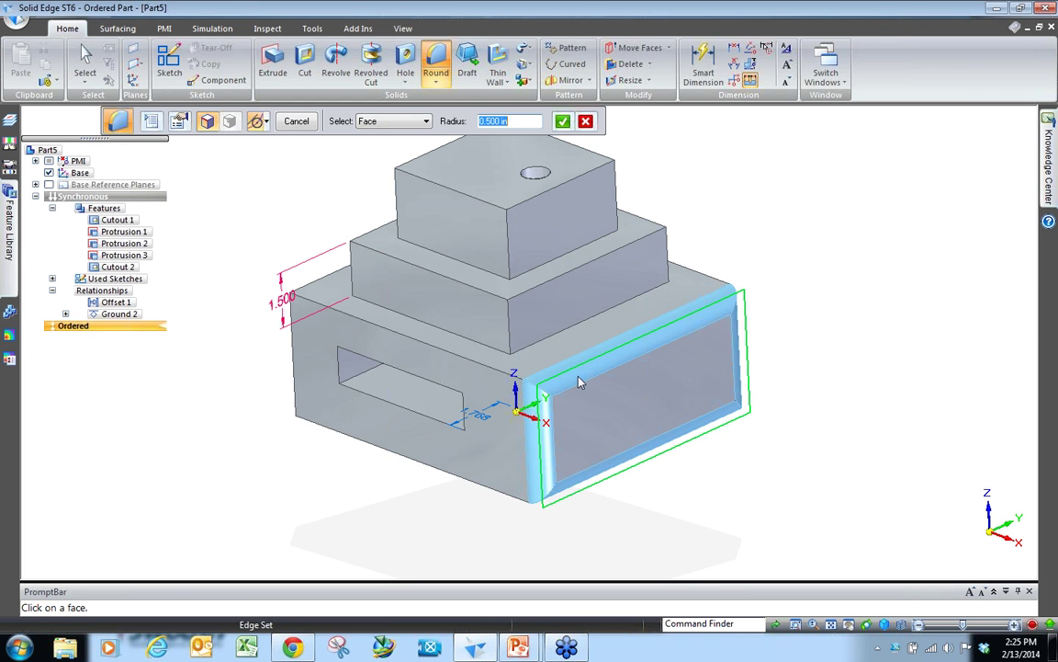
click(395, 432)
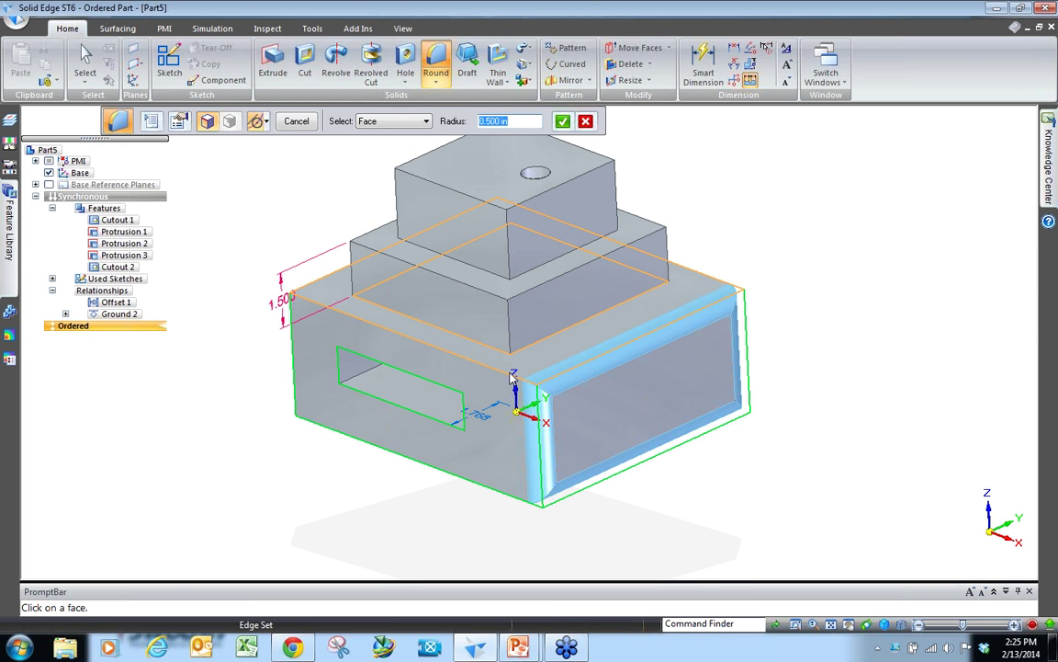
click(586, 122)
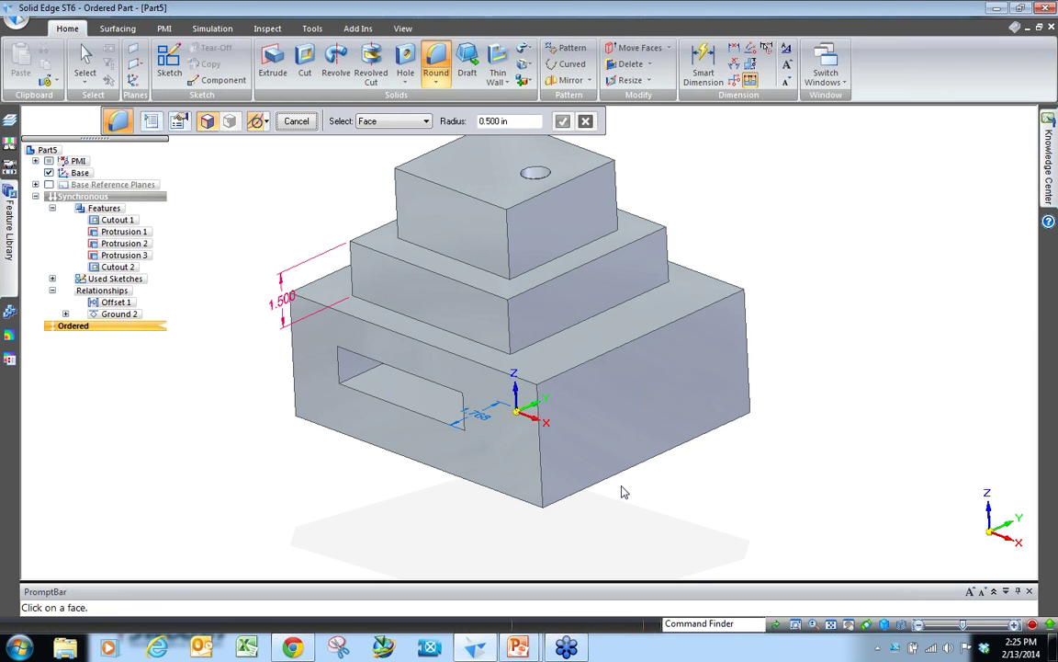
scroll(691, 438, up, 2)
middle_drag(691, 438, 566, 484)
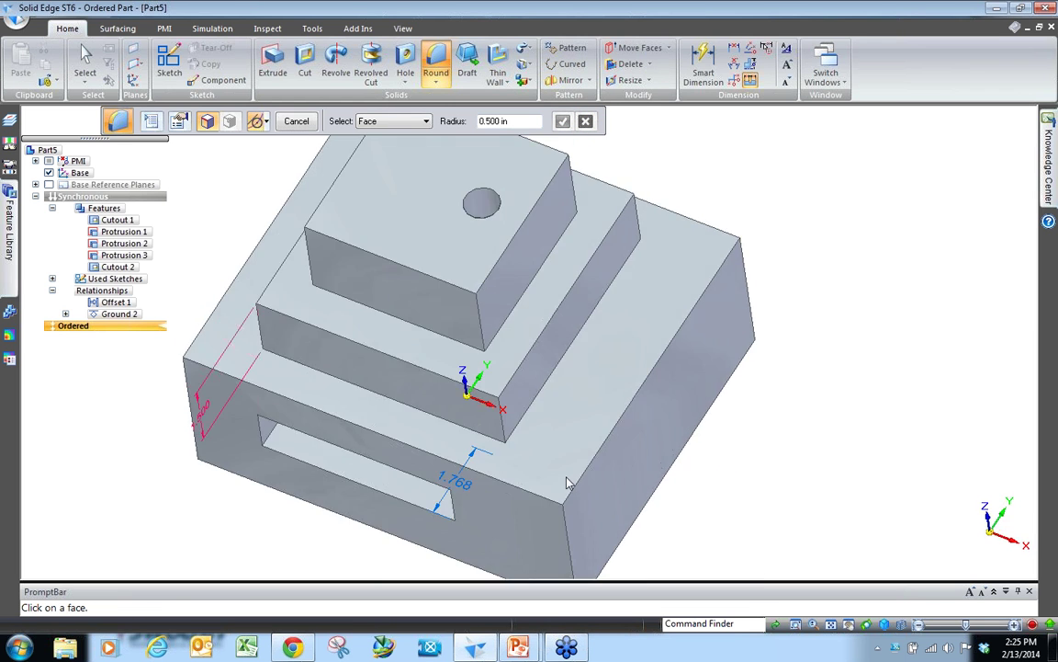
click(558, 508)
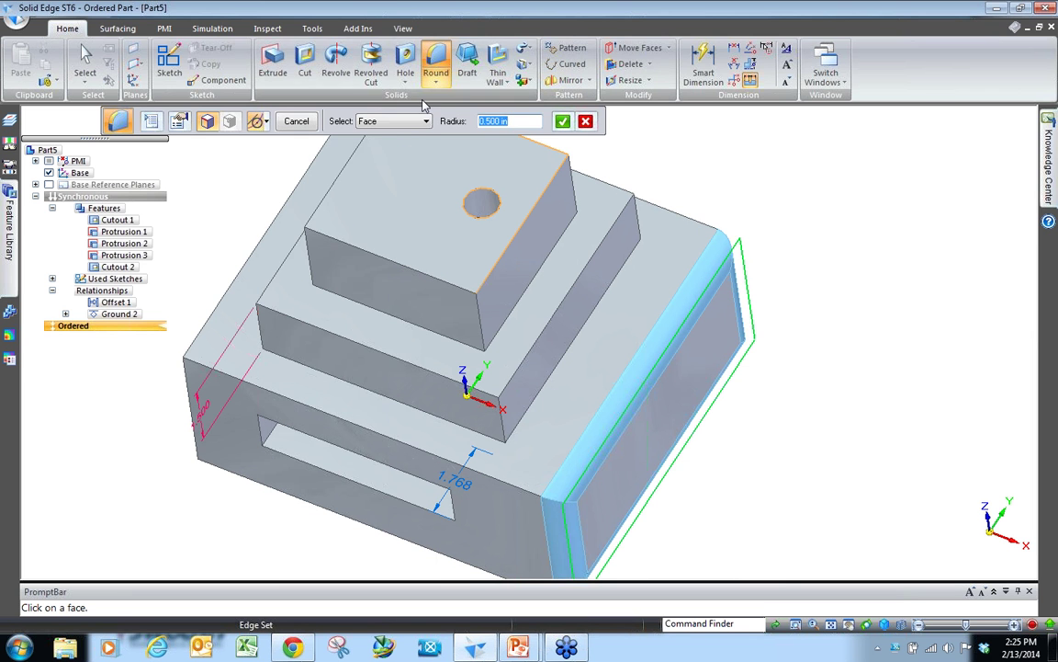
Step: Clear the face selection, restrict Round to Edge/Corner, and pick the vertical corner edges on the slotted side of all three tiers
click(403, 123)
click(389, 135)
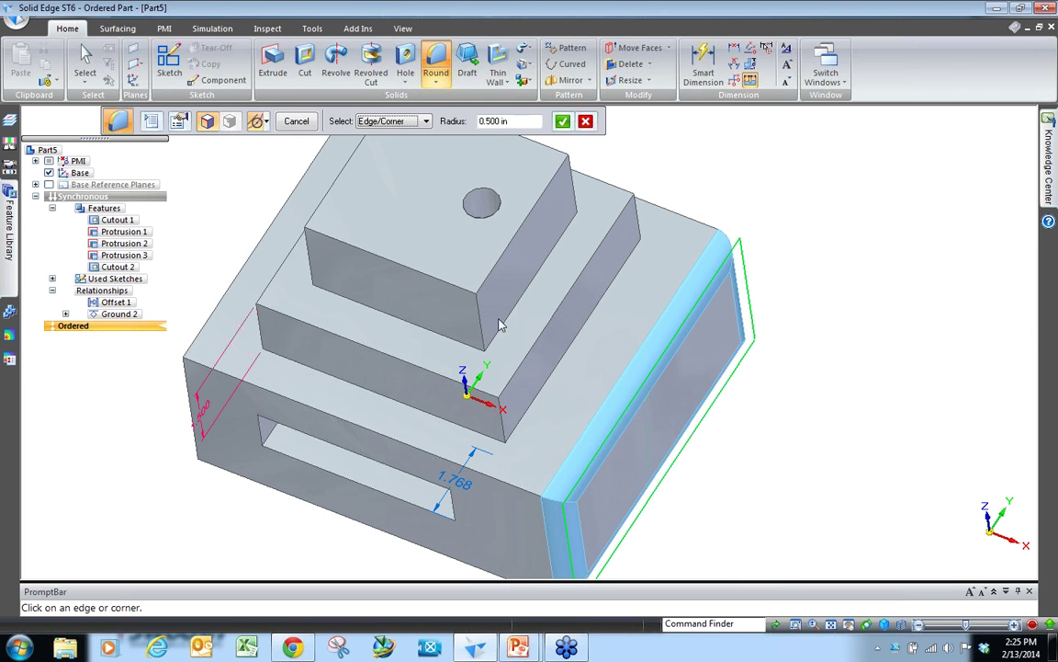
click(588, 122)
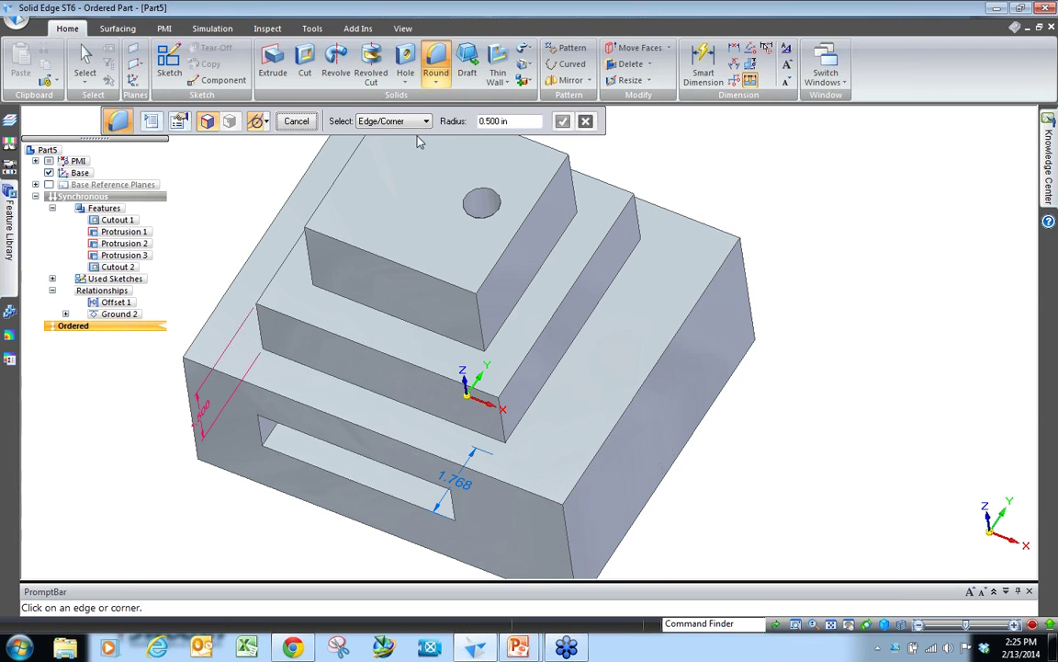
click(564, 550)
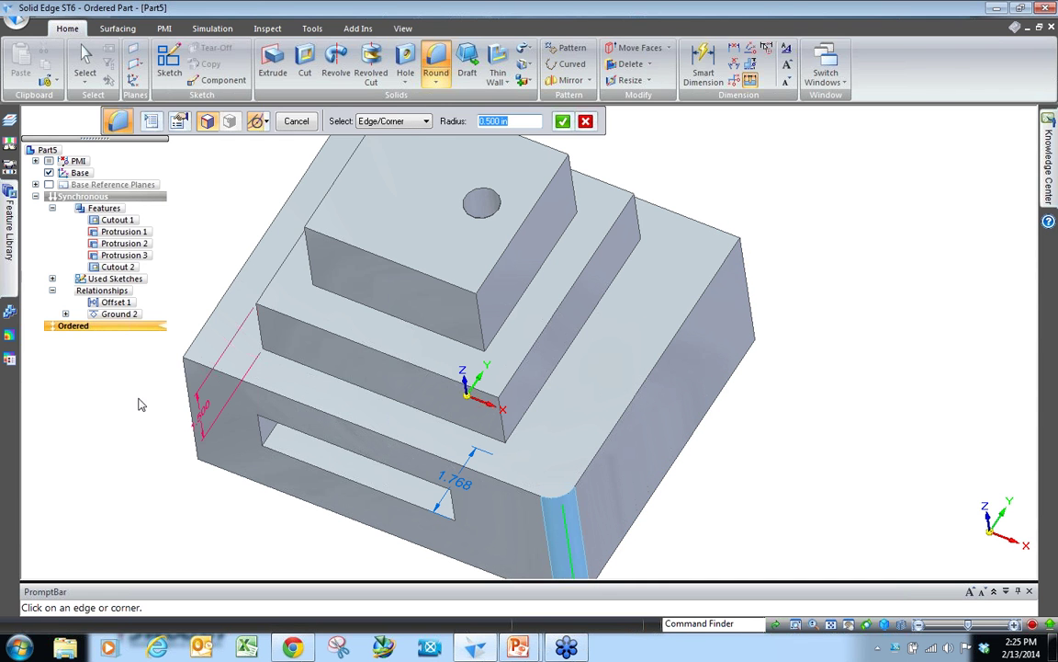
click(188, 395)
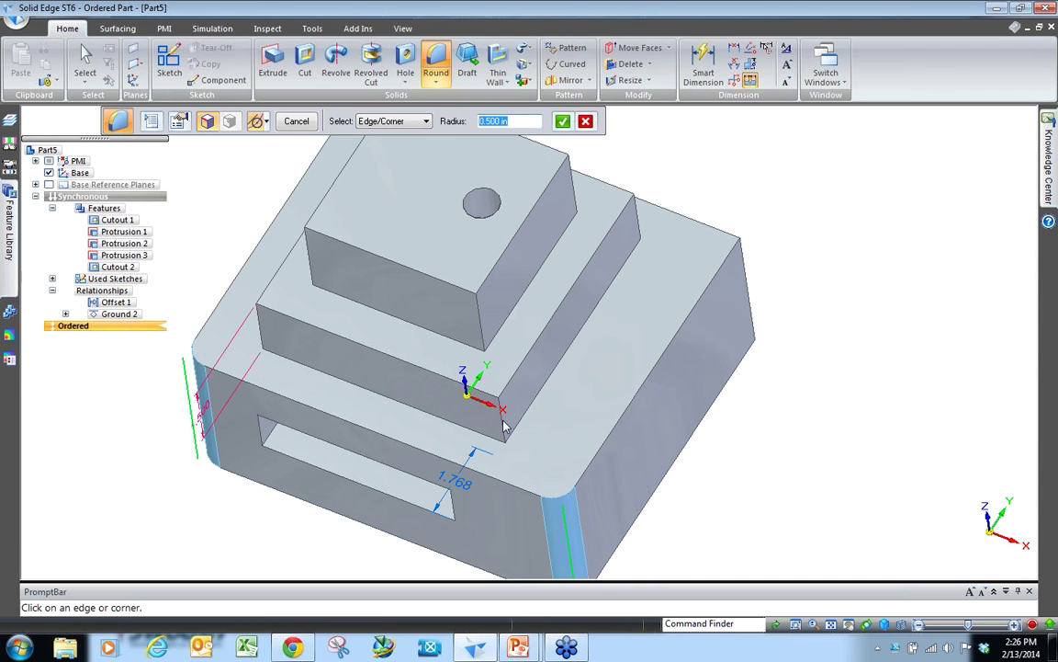
click(500, 423)
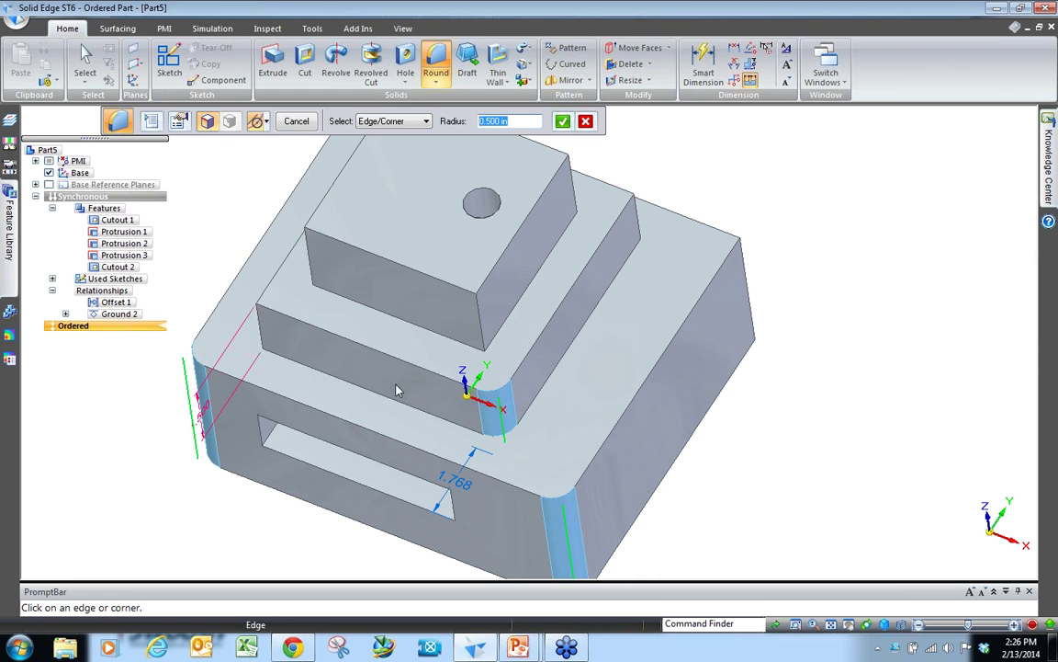
click(261, 338)
click(482, 317)
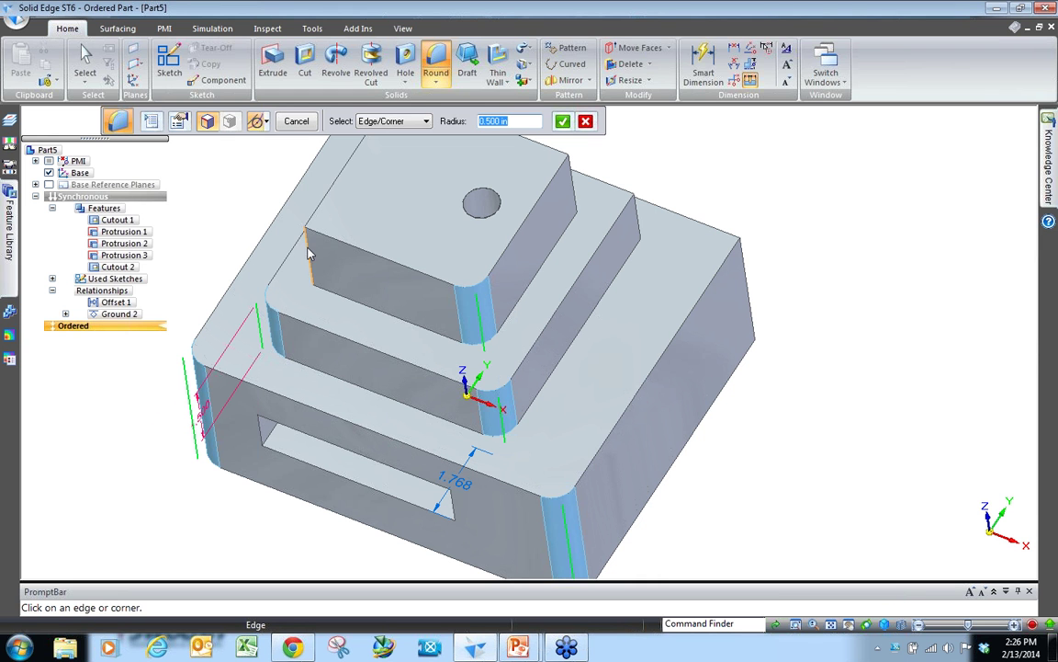
click(308, 255)
Step: Add the remaining vertical corner edges of all three tiers and finish the 0.5 in round
middle_drag(566, 256, 363, 193)
click(646, 406)
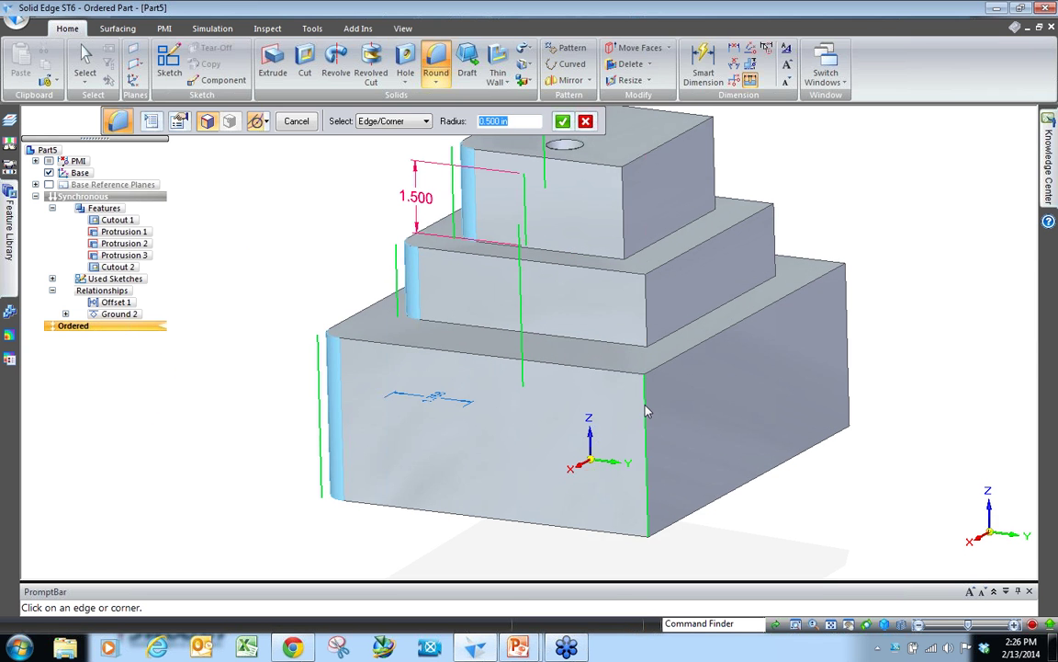
click(648, 308)
click(622, 201)
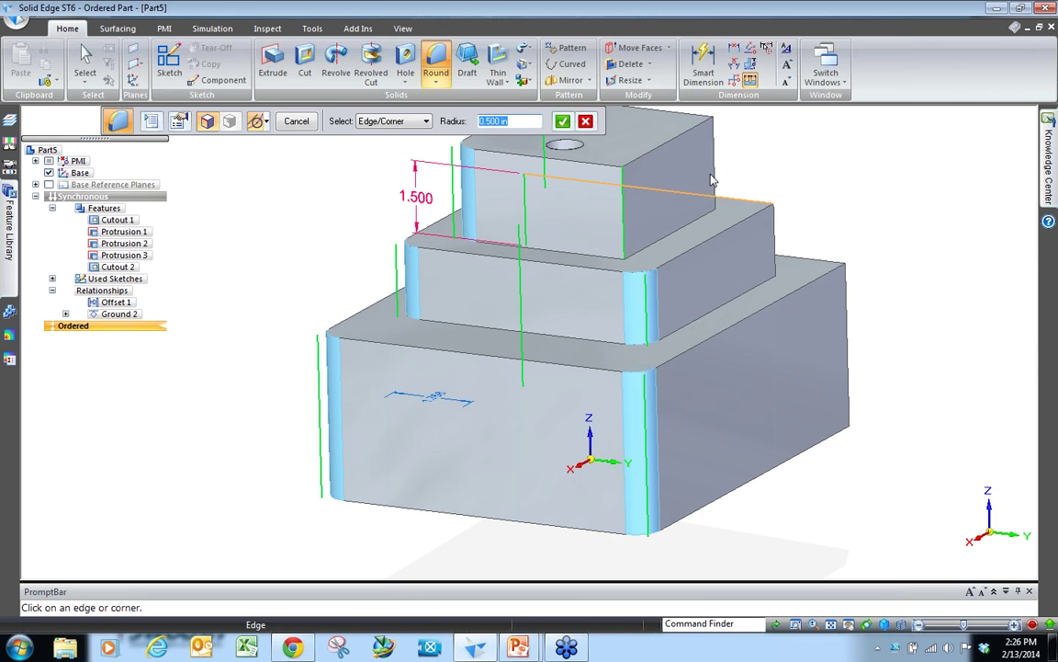
click(714, 170)
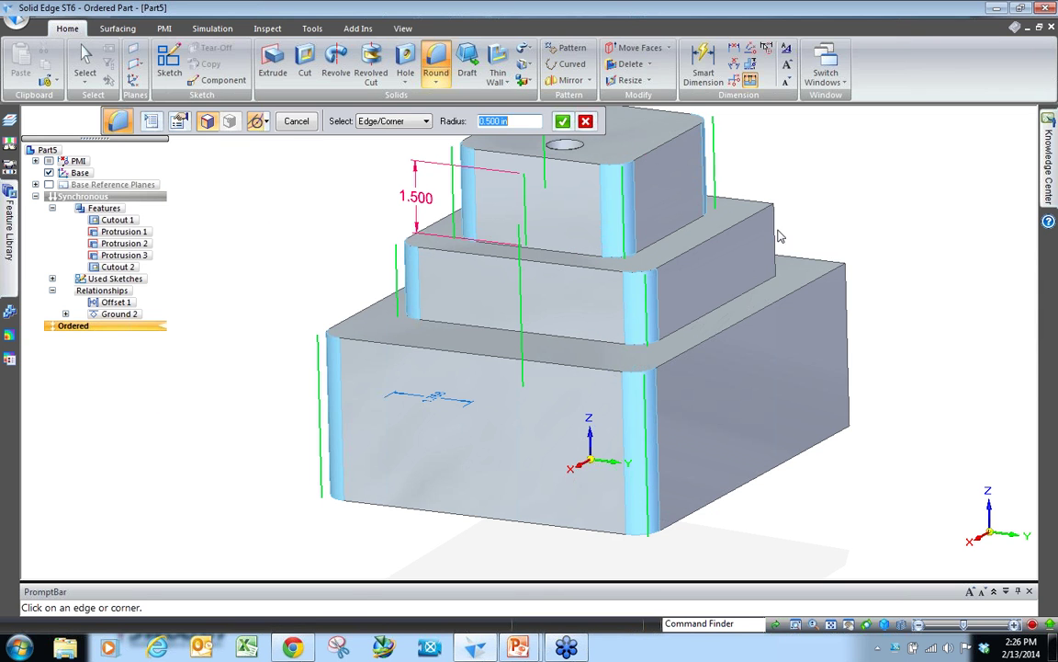
click(774, 253)
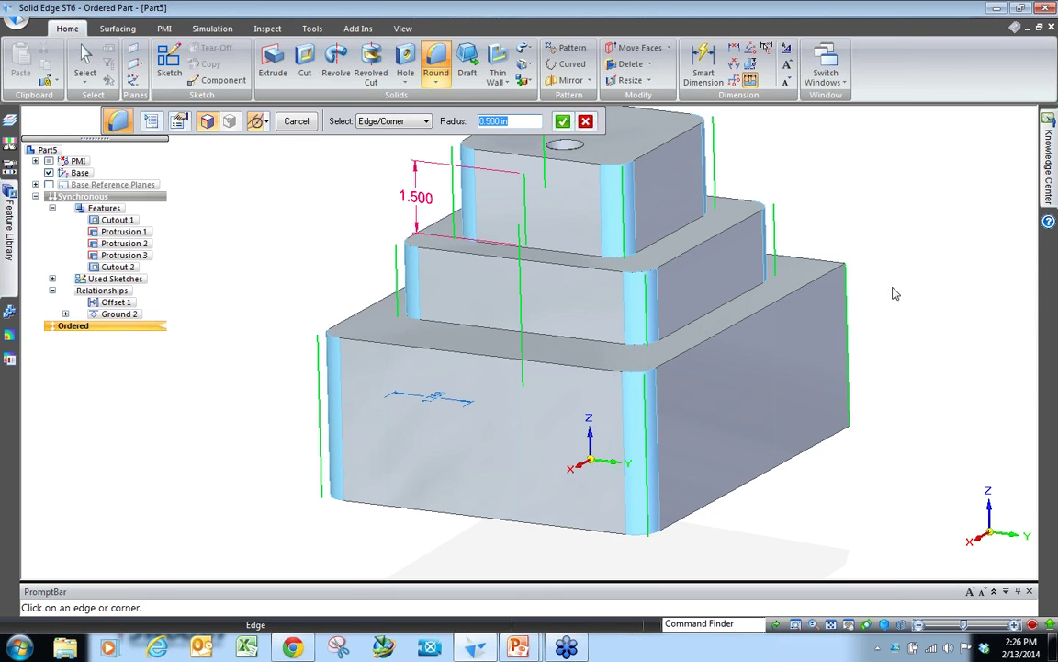
click(846, 268)
middle_drag(843, 248, 578, 363)
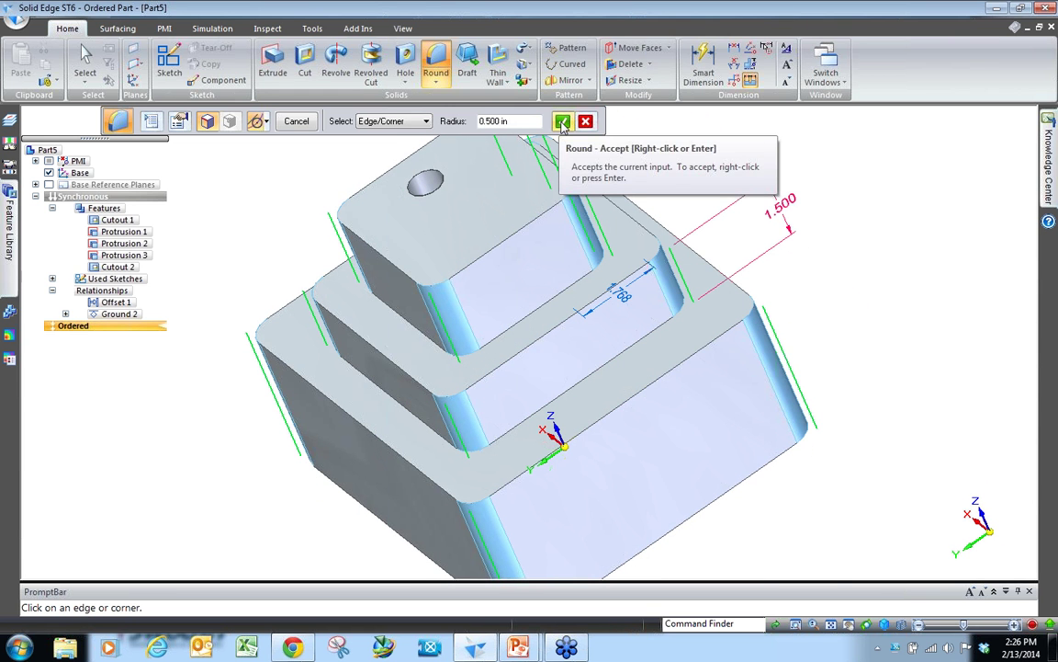
click(563, 122)
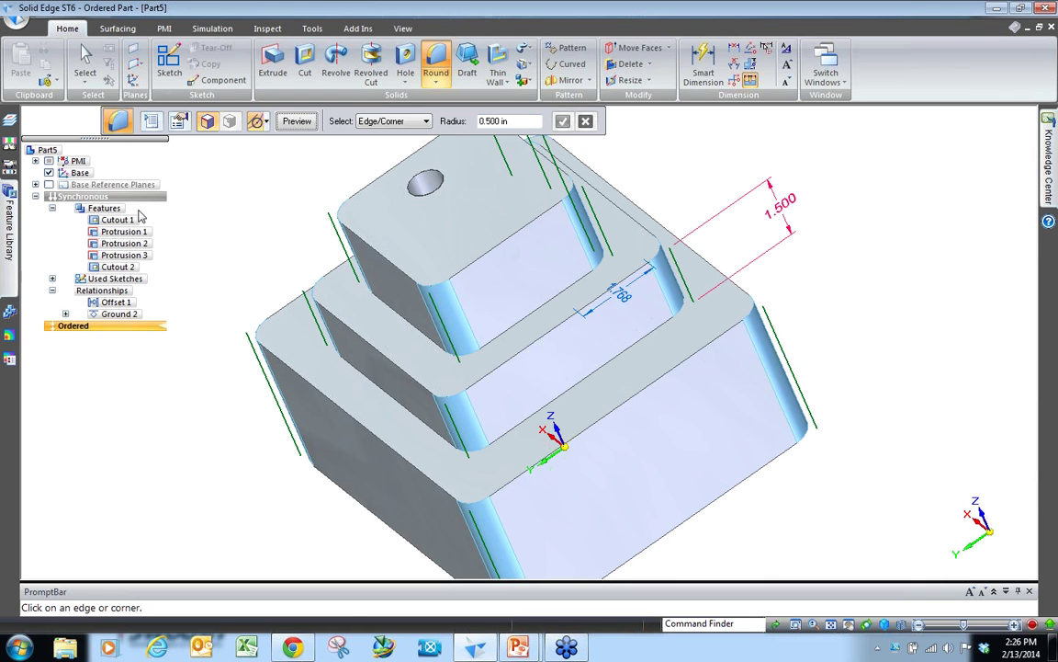
right_click(264, 208)
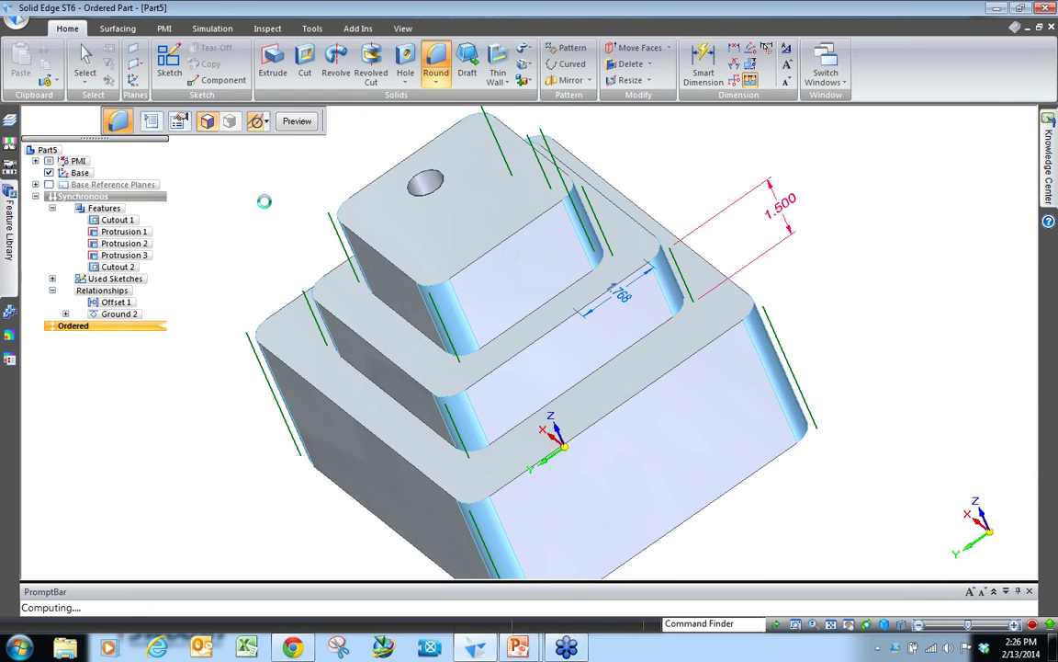
click(294, 122)
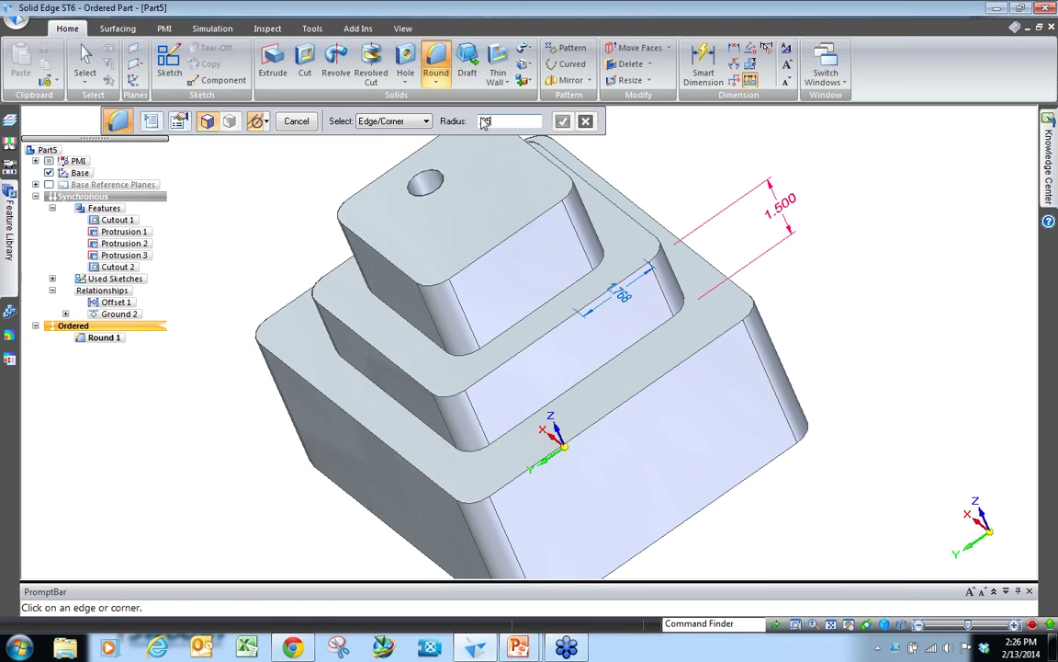
Step: Round the face edges of the three stacked tiers, including the hole rim, slot opening and underside, with a 0.25 in radius using Face selection
click(390, 123)
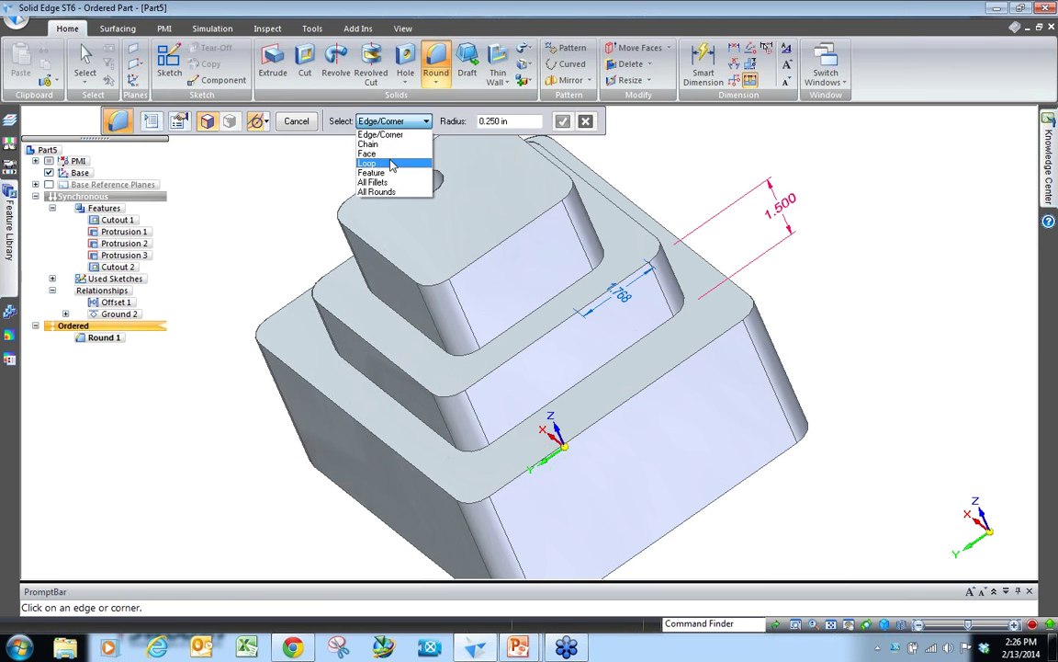
click(368, 153)
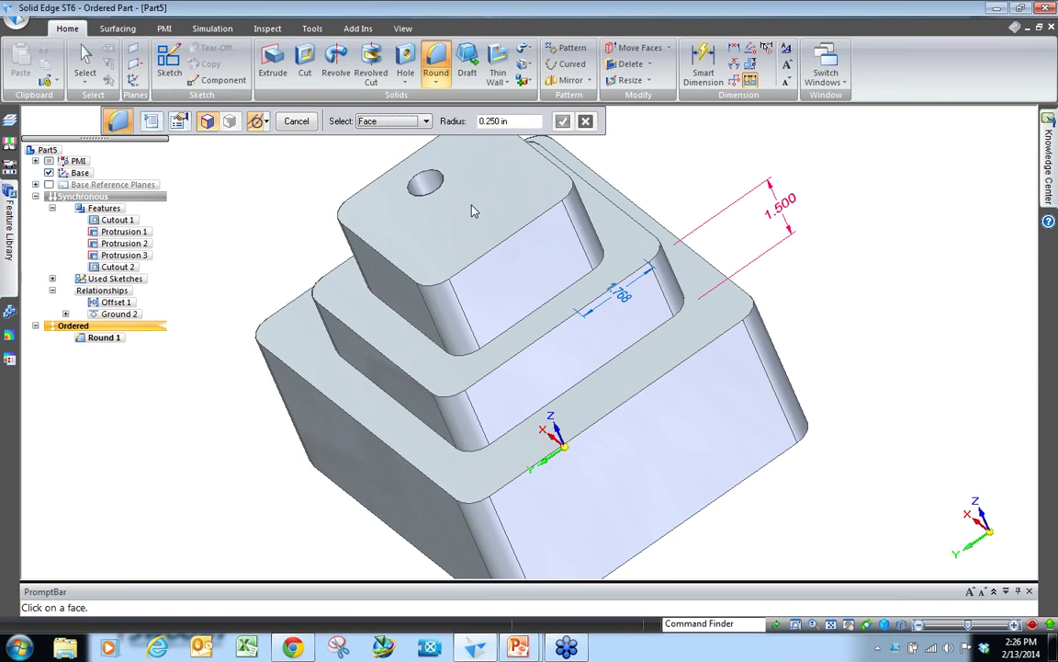
click(473, 214)
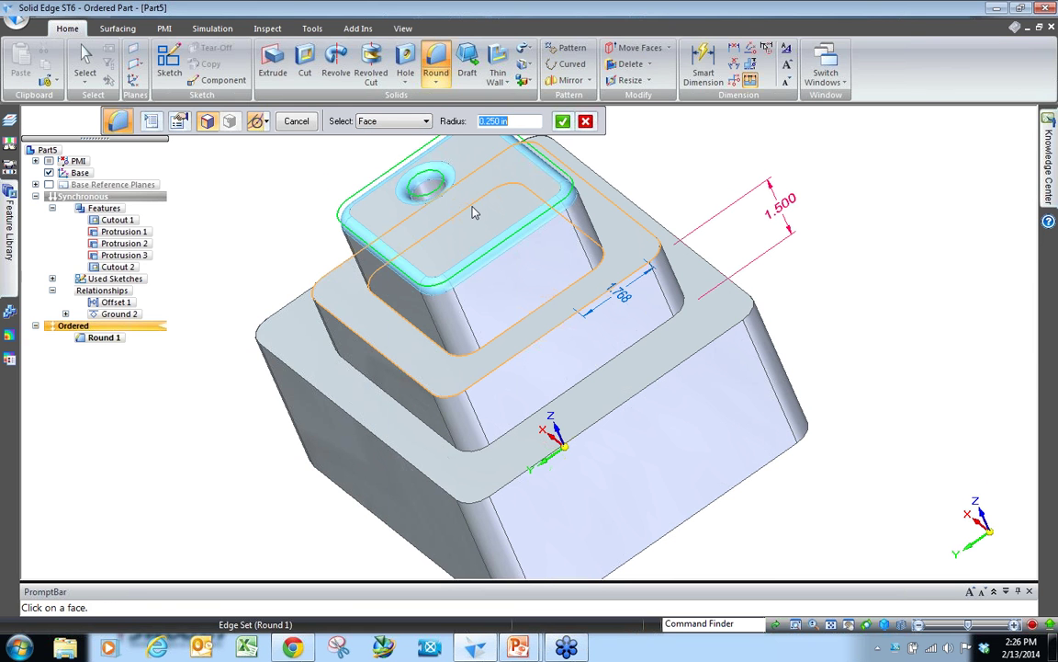
click(390, 355)
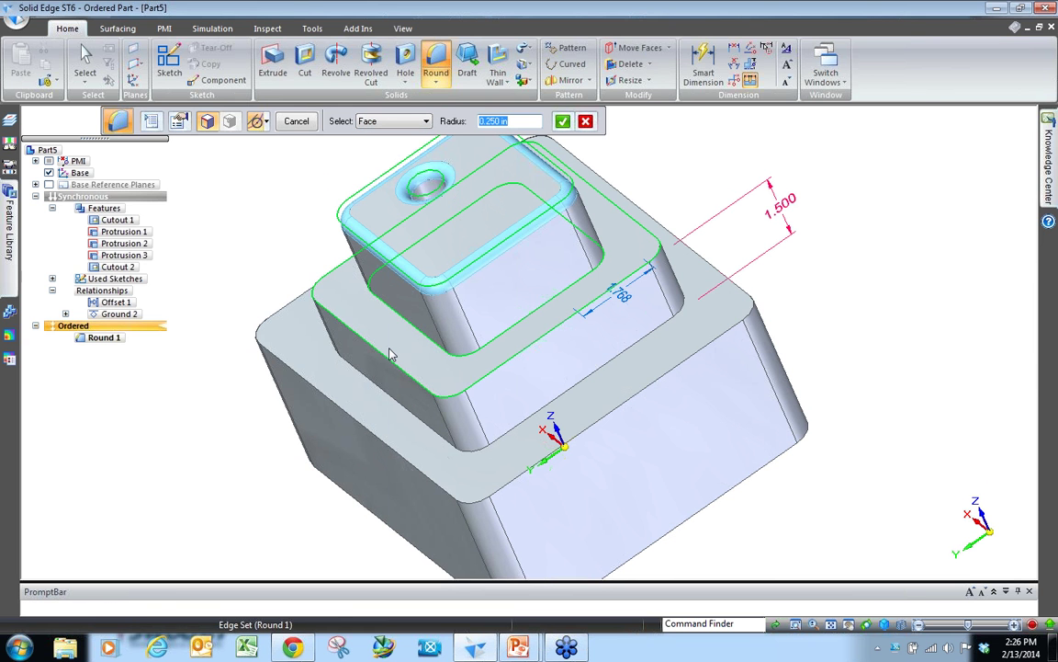
click(372, 427)
middle_drag(586, 423, 747, 488)
middle_drag(662, 298, 571, 253)
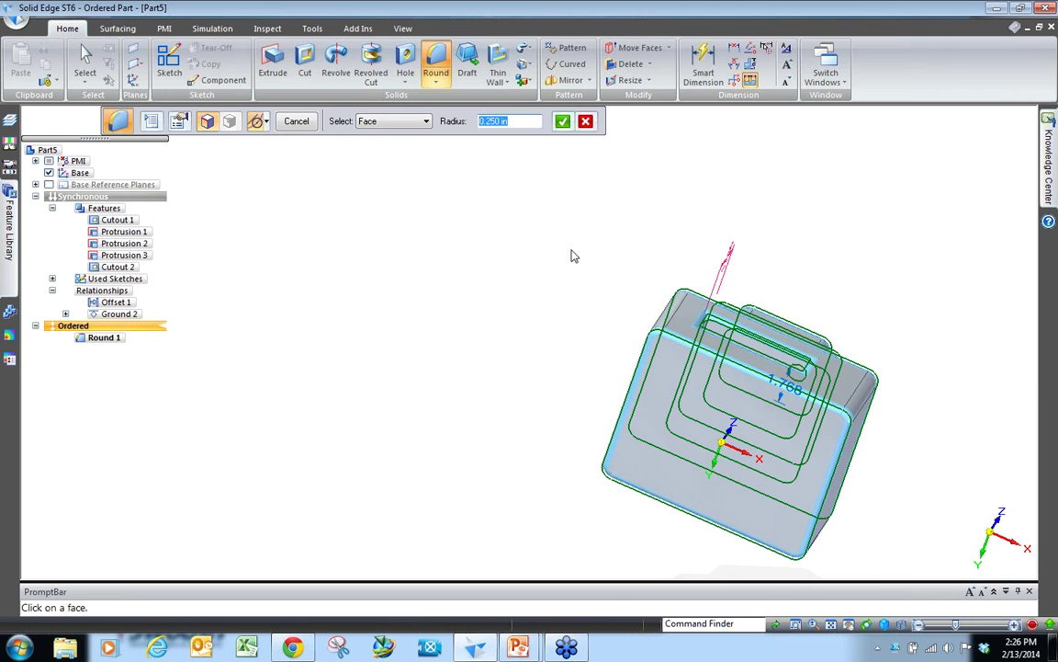
right_click(899, 340)
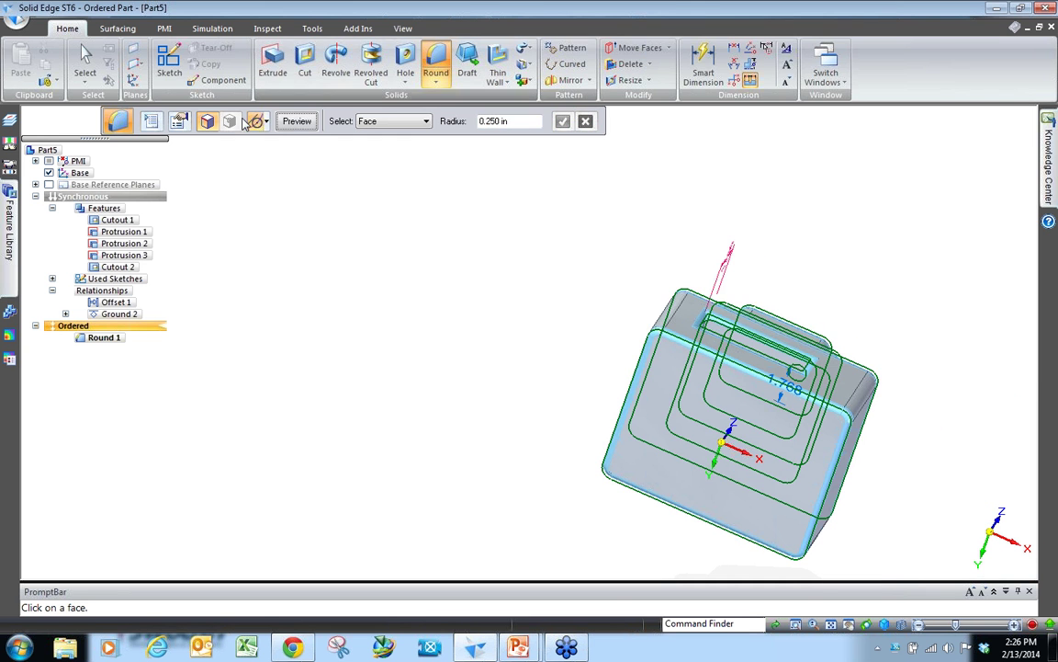
click(297, 121)
click(300, 122)
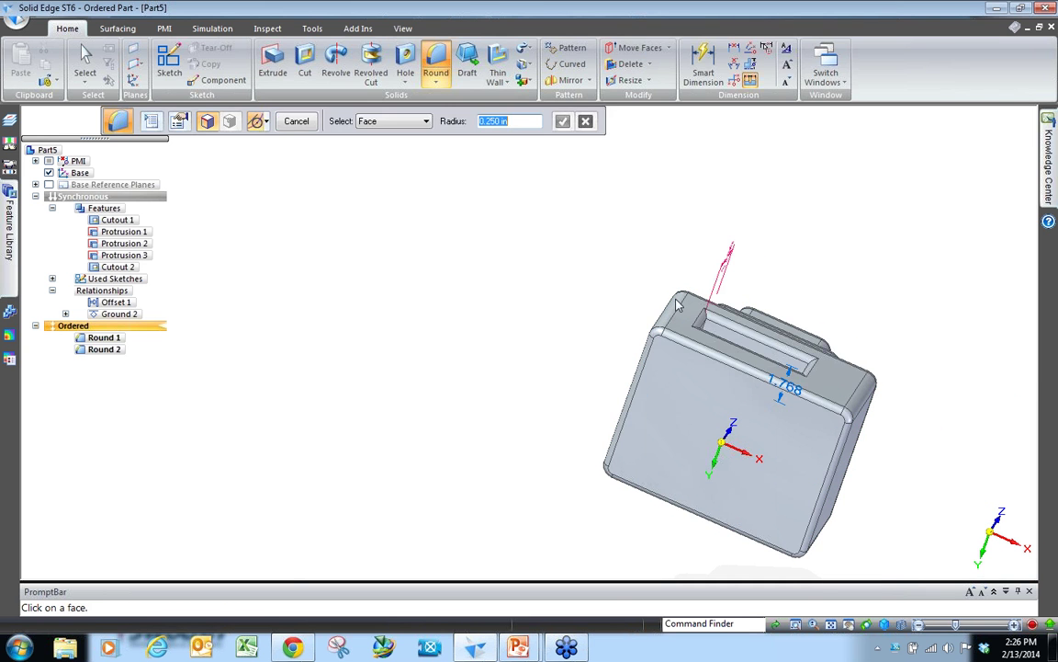
middle_drag(559, 397, 539, 475)
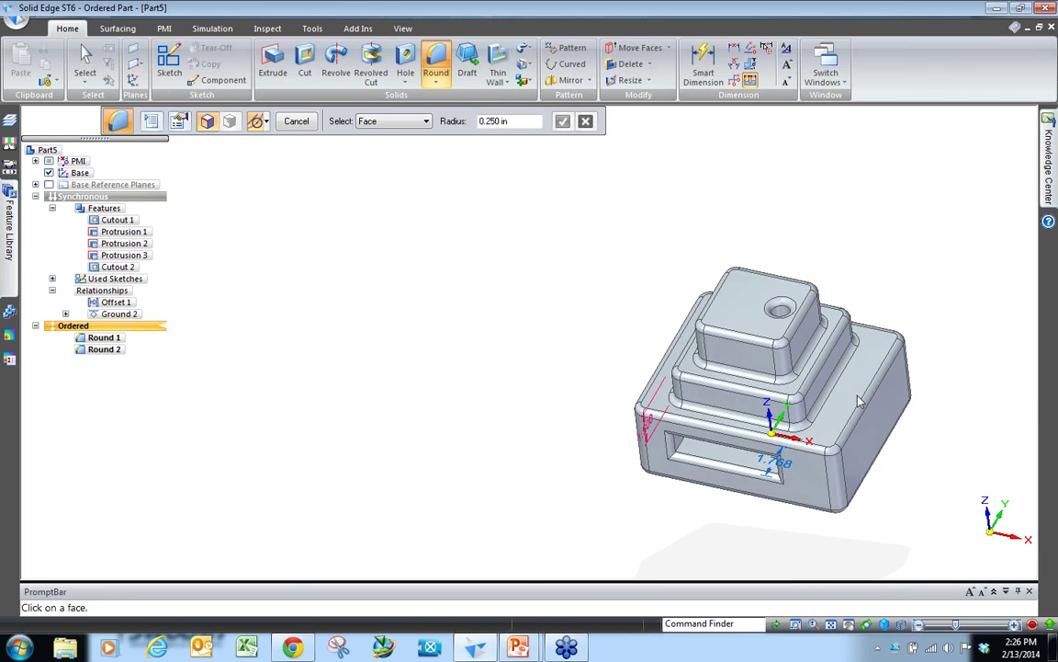
Step: Move the cylindrical hole across the uppermost tier's top face, away from the nearby edge toward the middle
scroll(858, 396, up, 4)
scroll(387, 273, down, 4)
scroll(733, 353, up, 1)
middle_drag(735, 353, 862, 557)
scroll(461, 140, up, 2)
scroll(502, 196, up, 3)
scroll(520, 287, down, 3)
scroll(519, 287, up, 3)
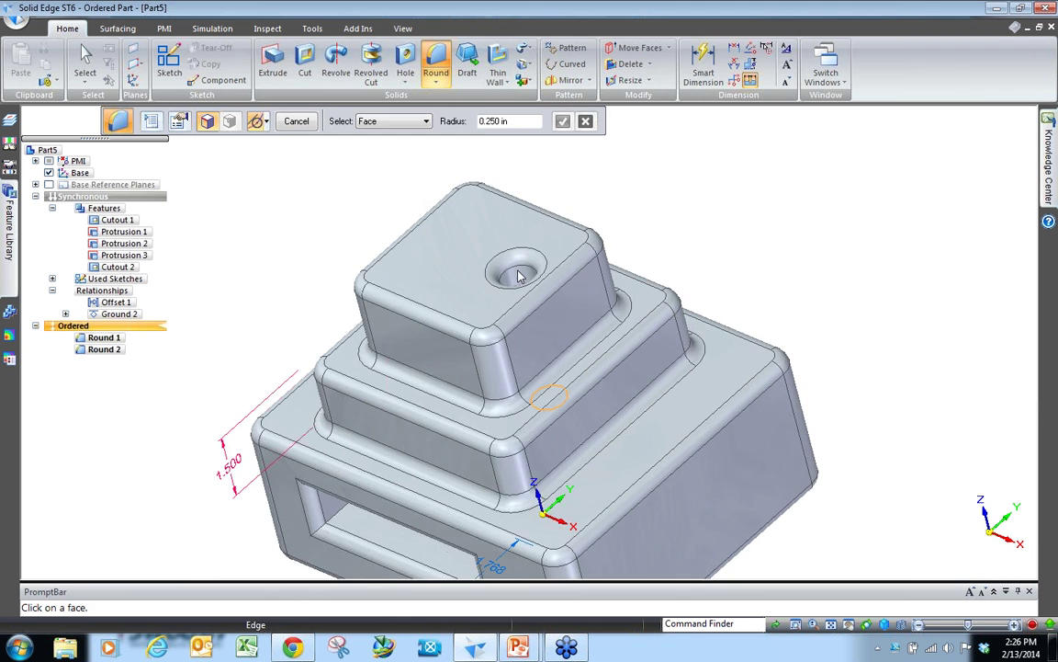
scroll(520, 281, up, 2)
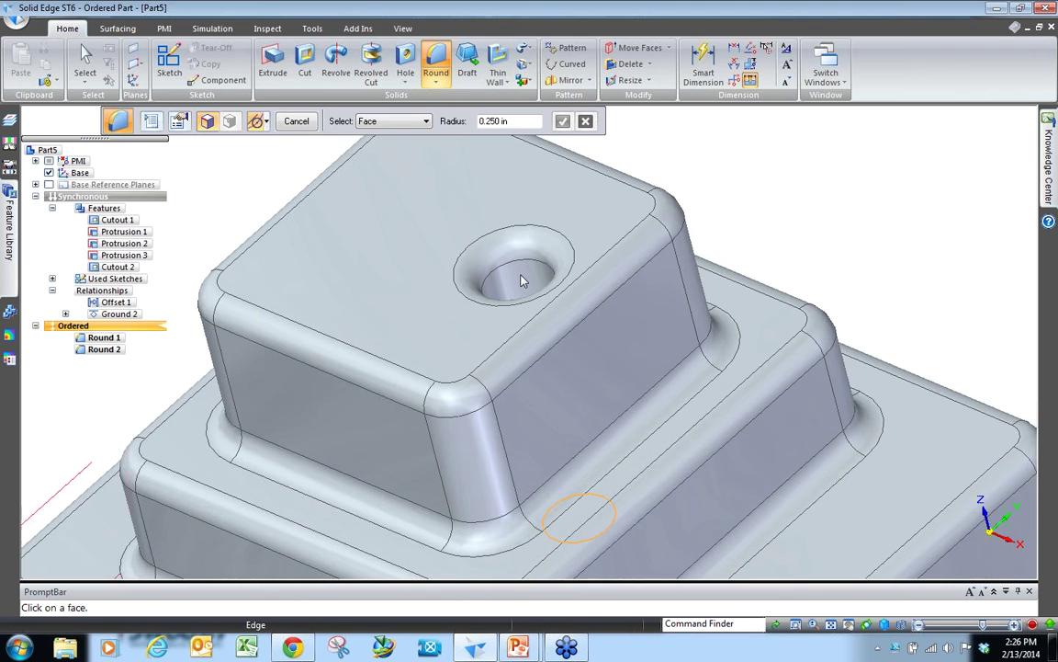
scroll(521, 281, up, 2)
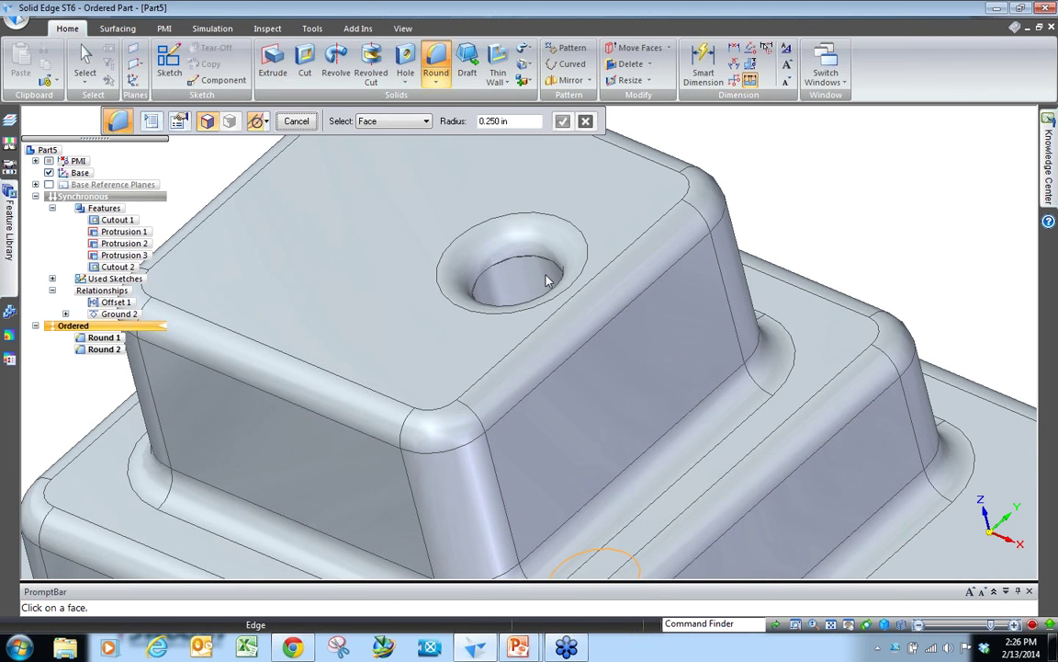
key(Escape)
click(533, 279)
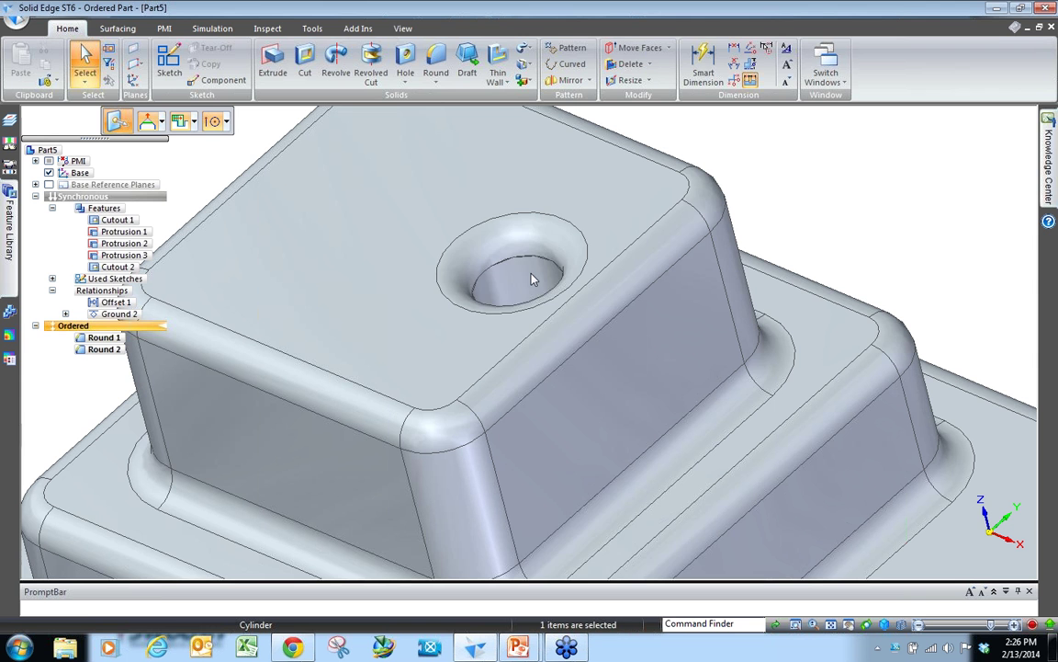
click(520, 264)
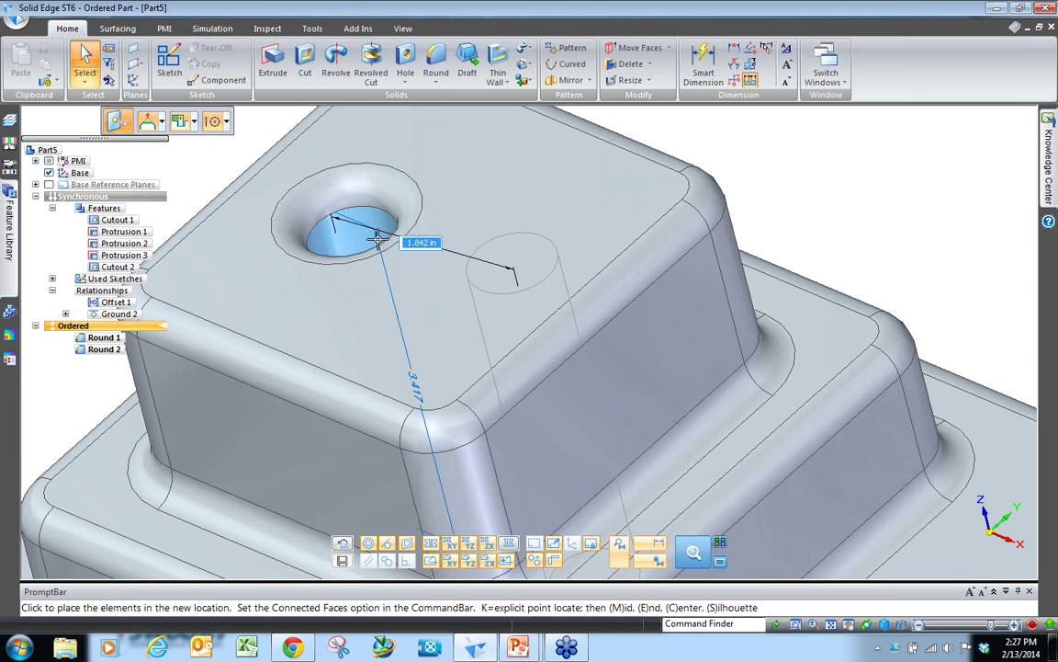
click(439, 269)
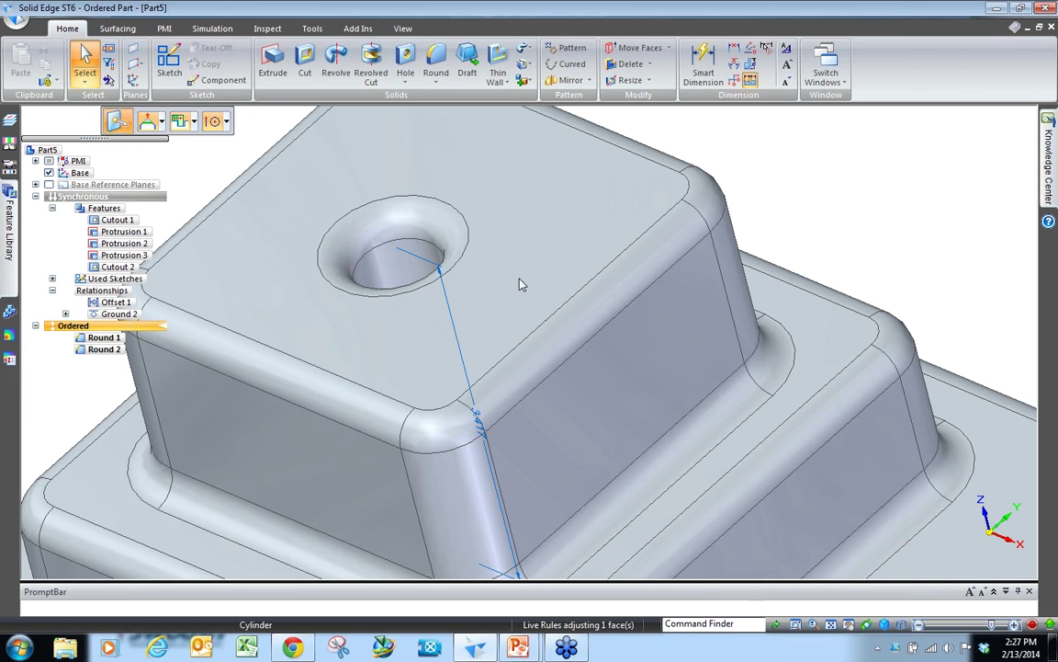
Step: Lower the top face of the uppermost tier by about 0.7 in and clear the selection
middle_drag(589, 261, 600, 253)
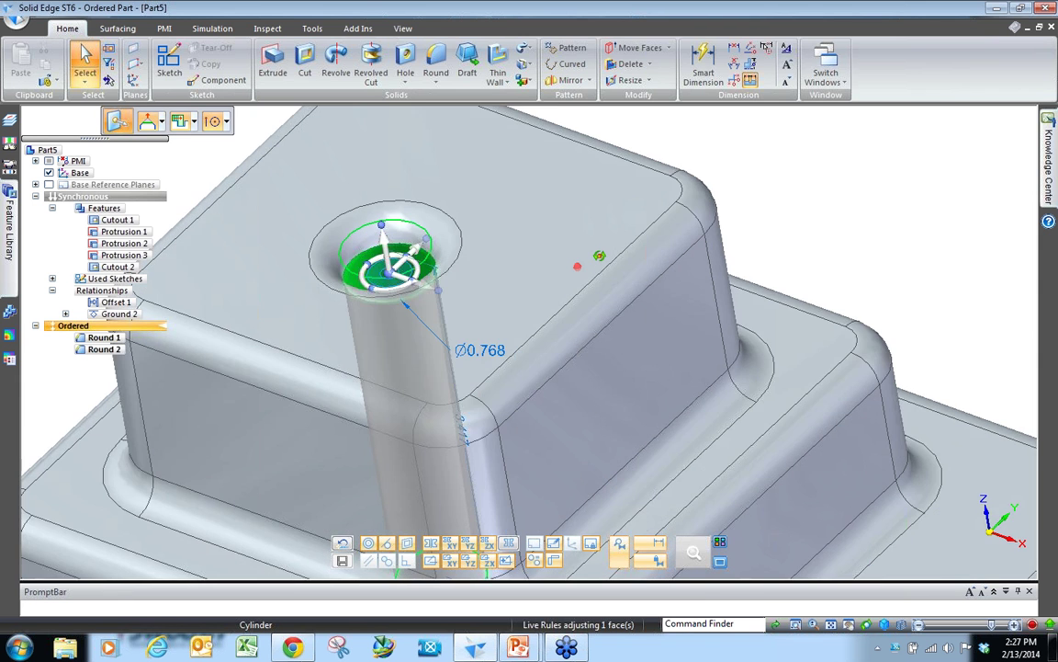
scroll(588, 260, down, 9)
middle_drag(607, 329, 554, 296)
scroll(549, 287, up, 4)
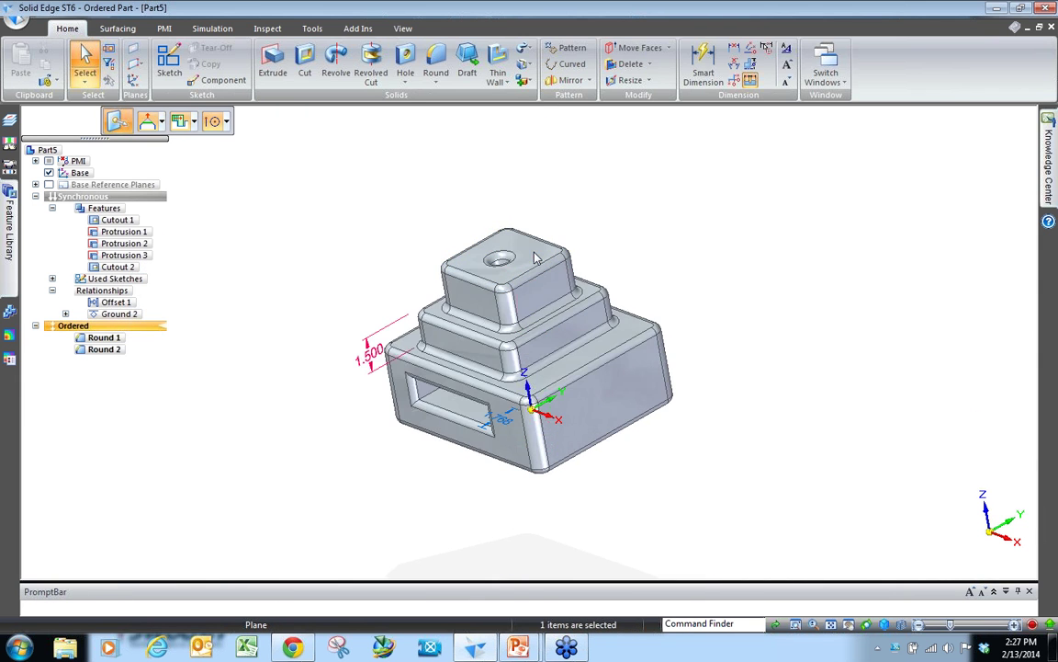
scroll(571, 317, up, 3)
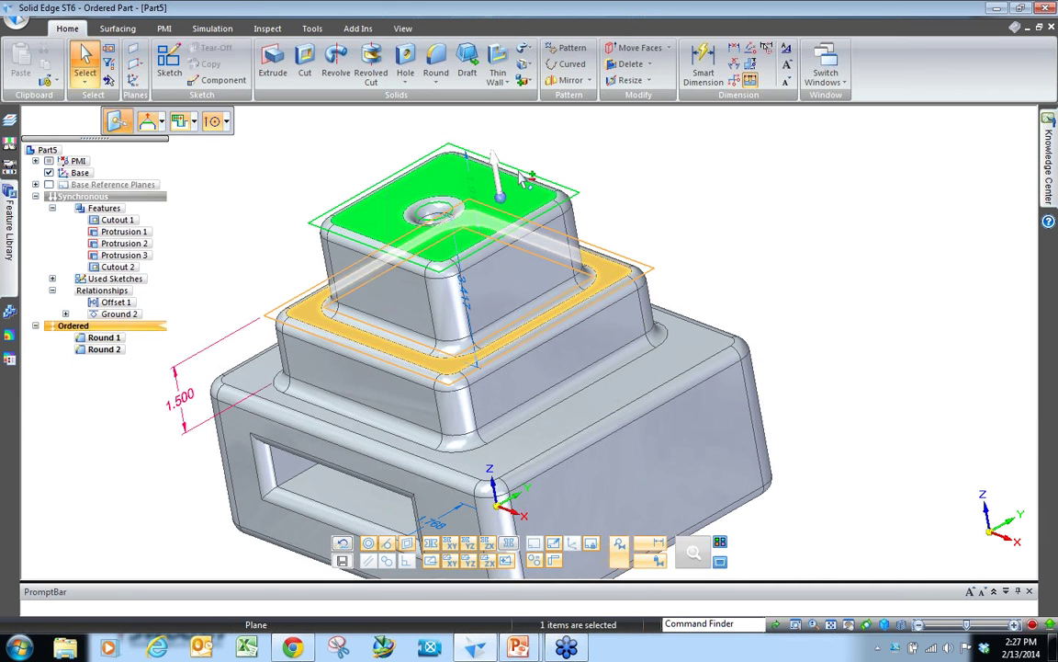
click(497, 170)
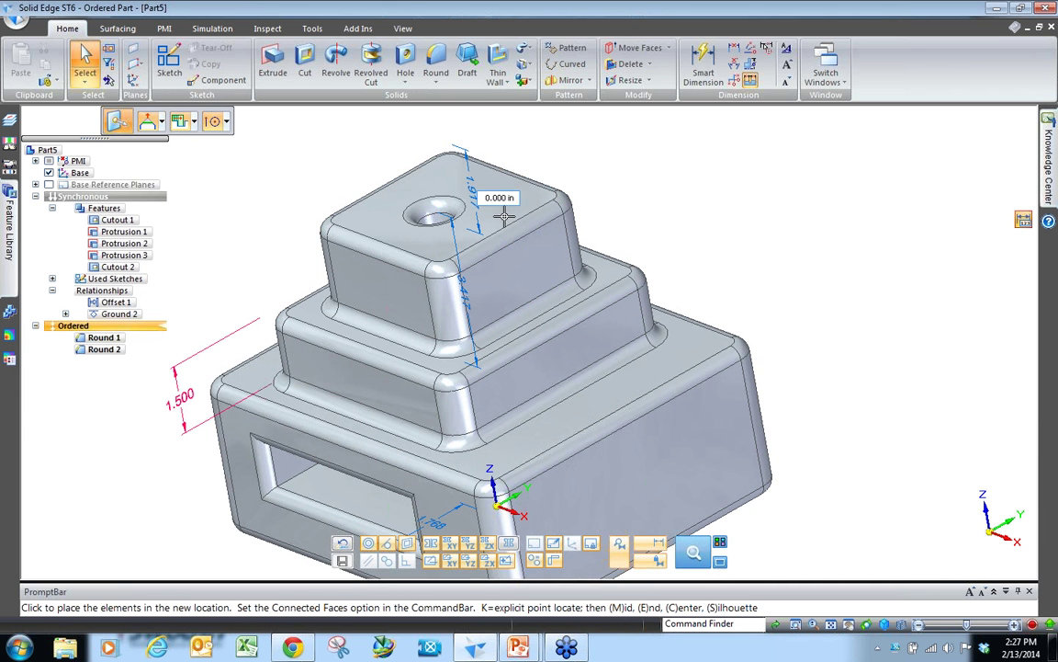
click(605, 397)
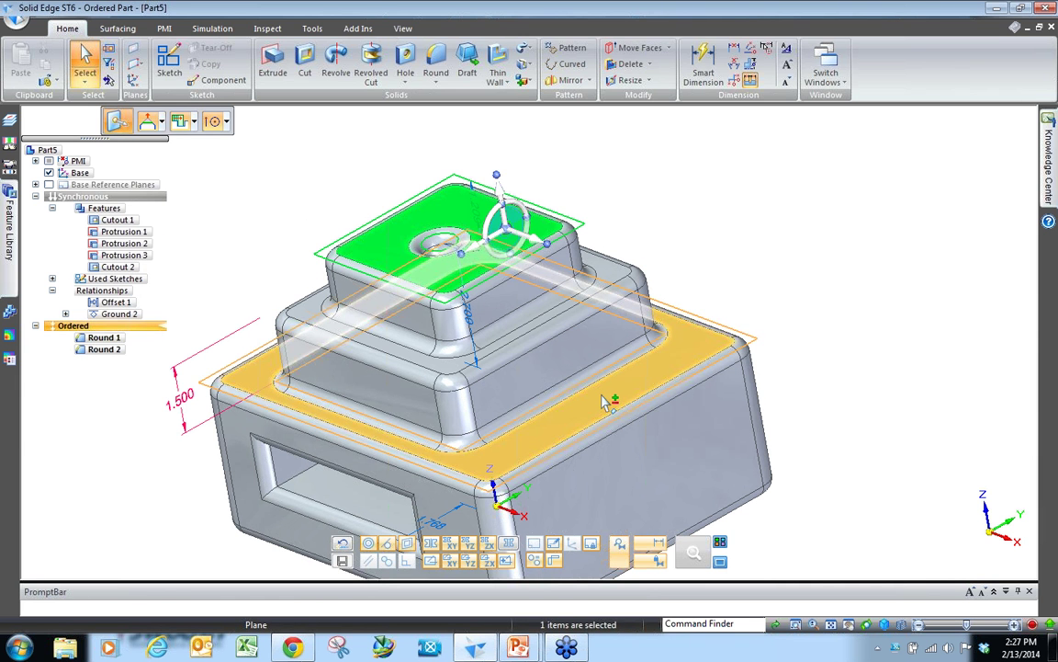
middle_drag(611, 389, 602, 414)
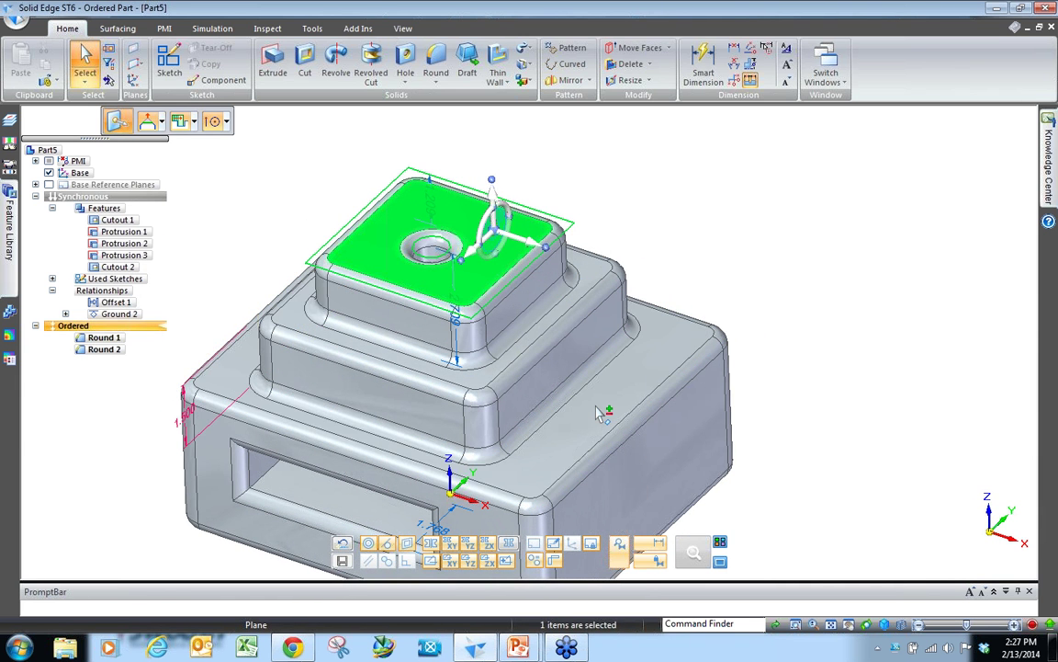
key(Escape)
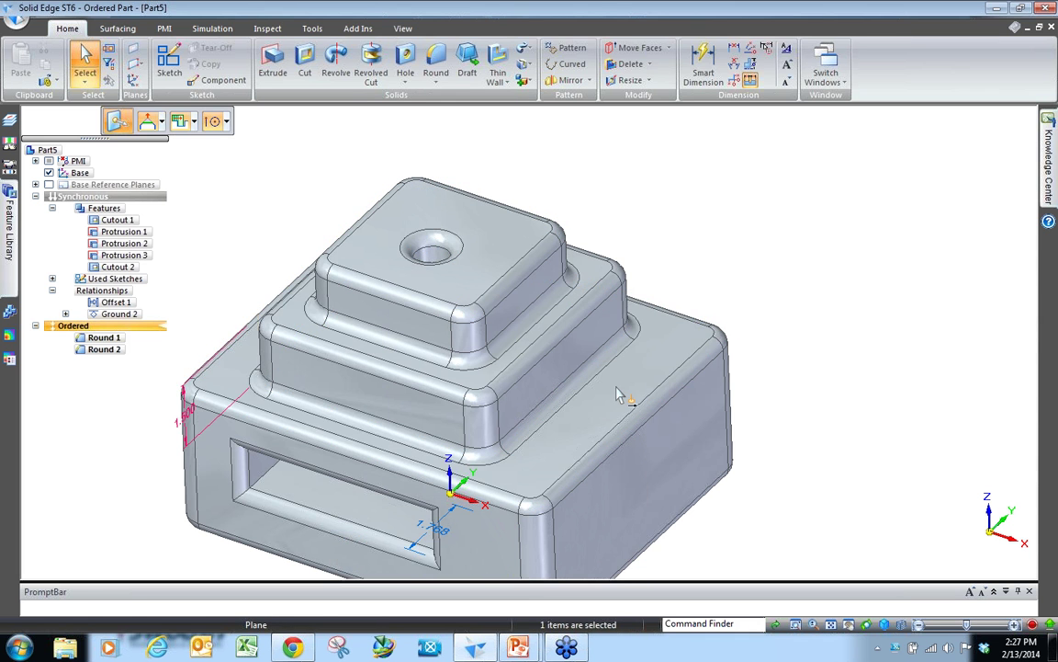
Step: Lower the base block's upper face together with the middle tier's upper face, and clear the selection
click(617, 395)
click(617, 405)
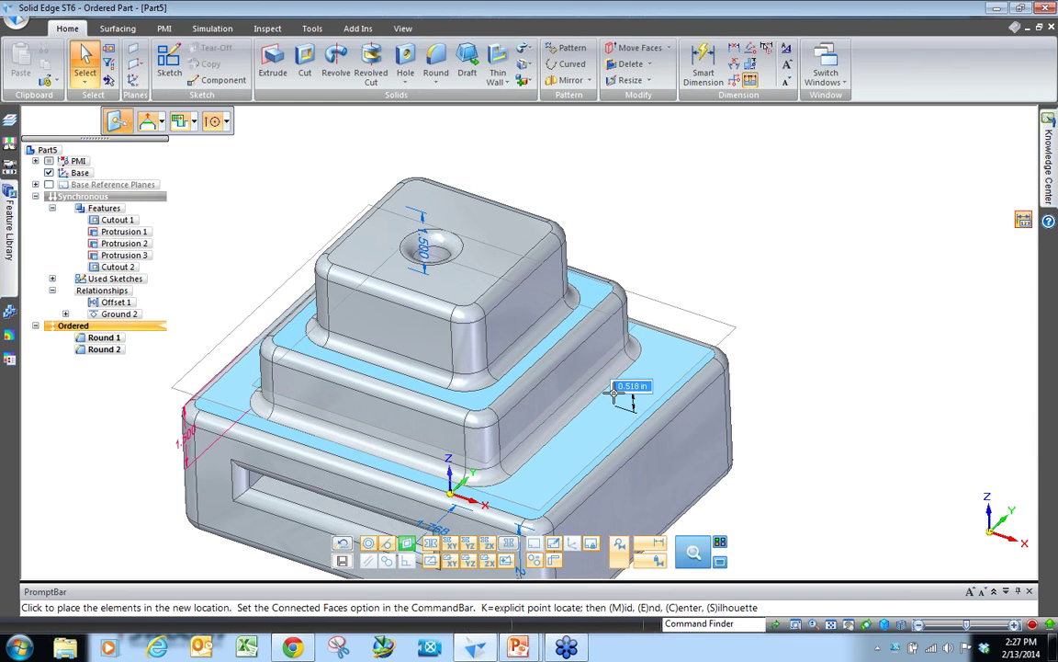
click(614, 393)
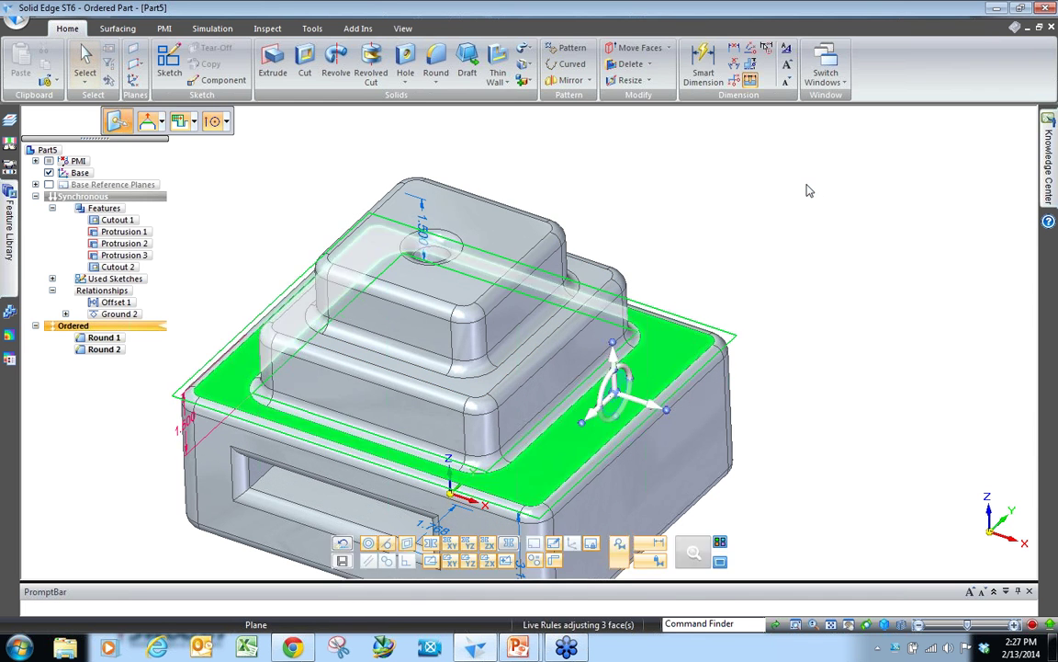
key(Escape)
scroll(809, 192, down, 2)
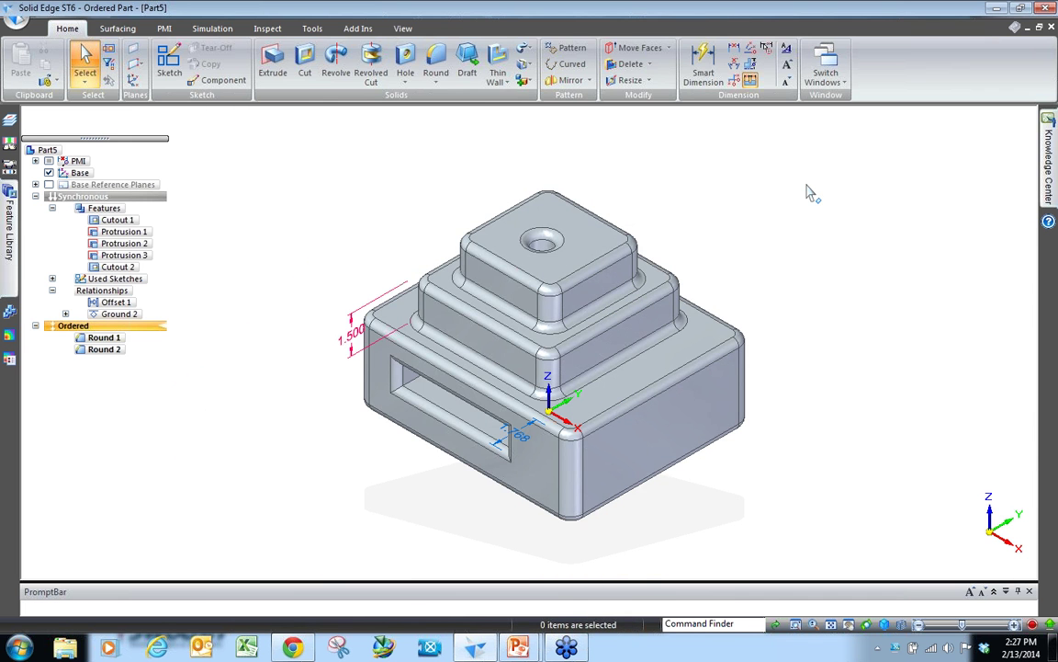
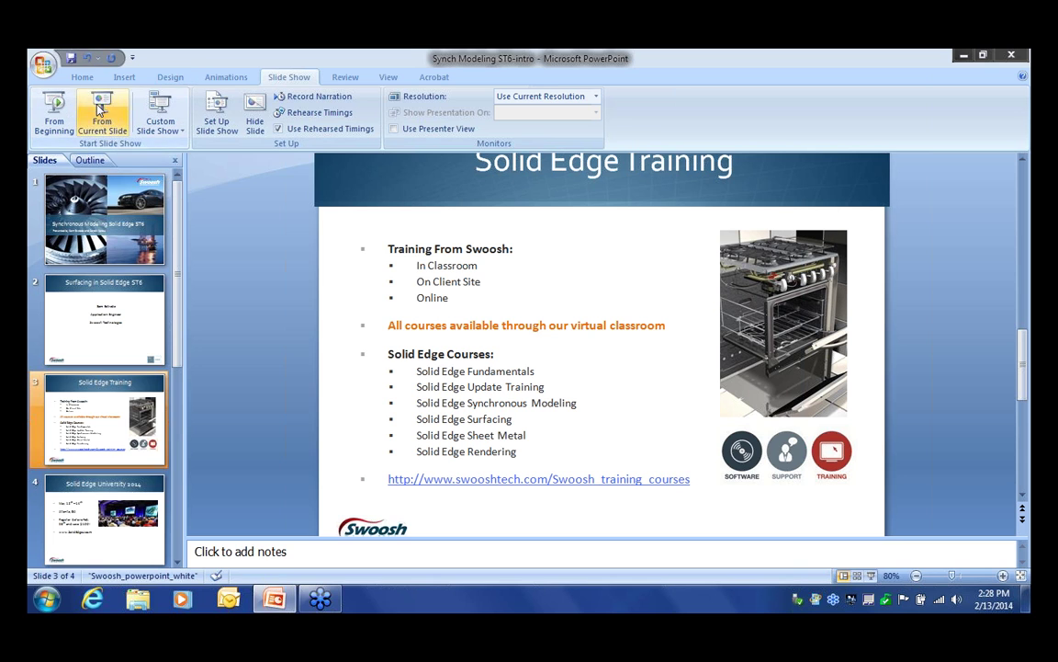
Step: Switch to PowerPoint and start the slide show from the Solid Edge Training slide
click(103, 108)
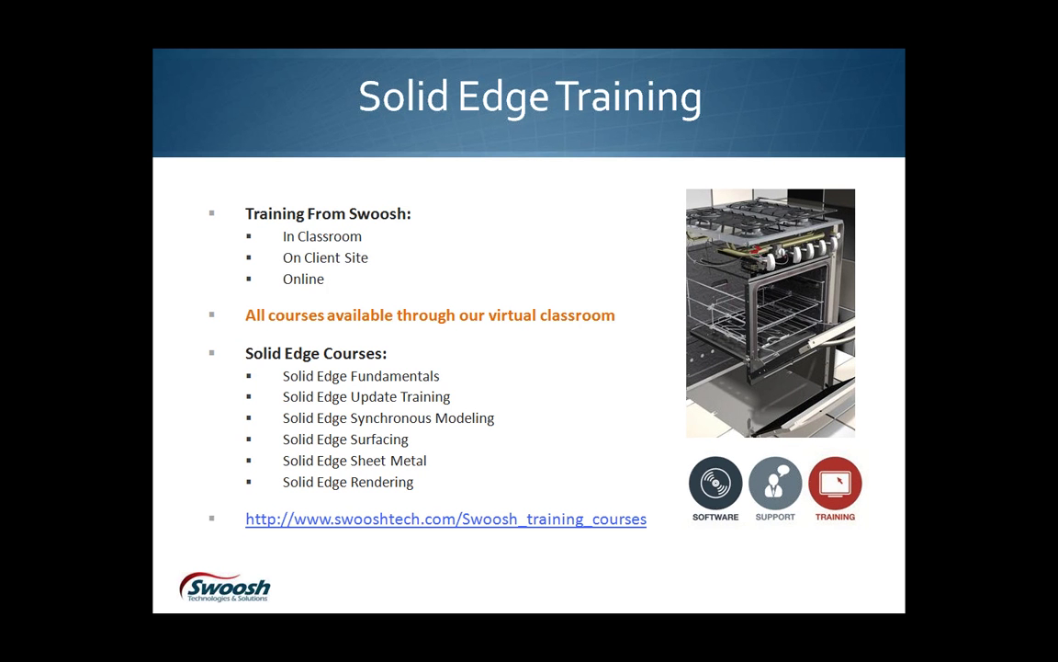